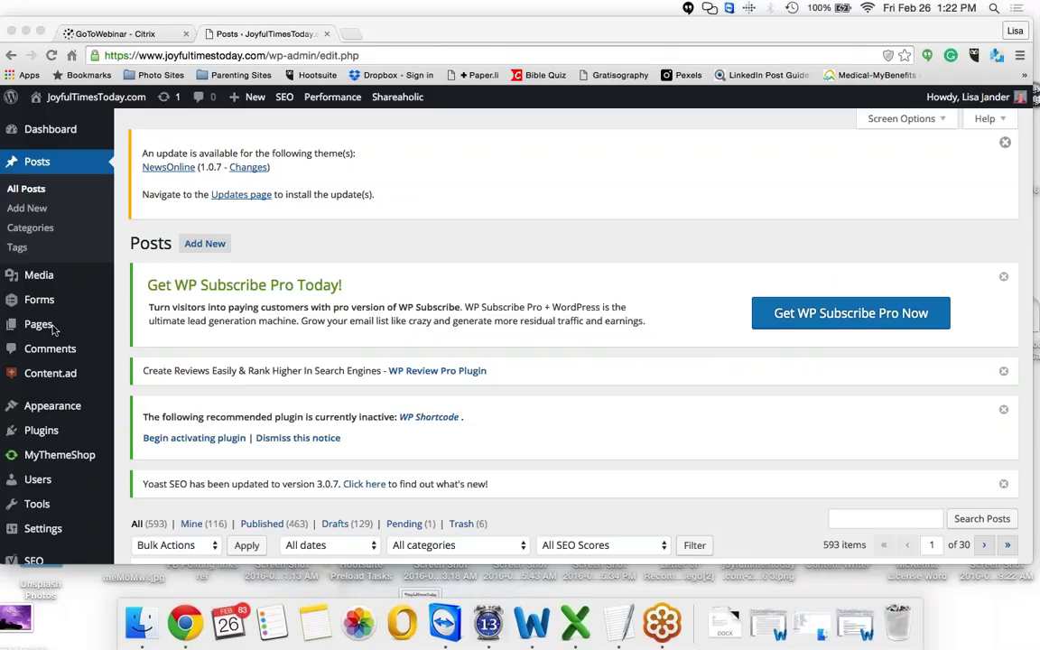
- Open your own user profile page in the site's admin area
{"action": "scroll", "coordinate": [54, 330], "scroll_direction": "down", "scroll_amount": 1}
{"action": "scroll", "coordinate": [54, 330], "scroll_direction": "down", "scroll_amount": 4}
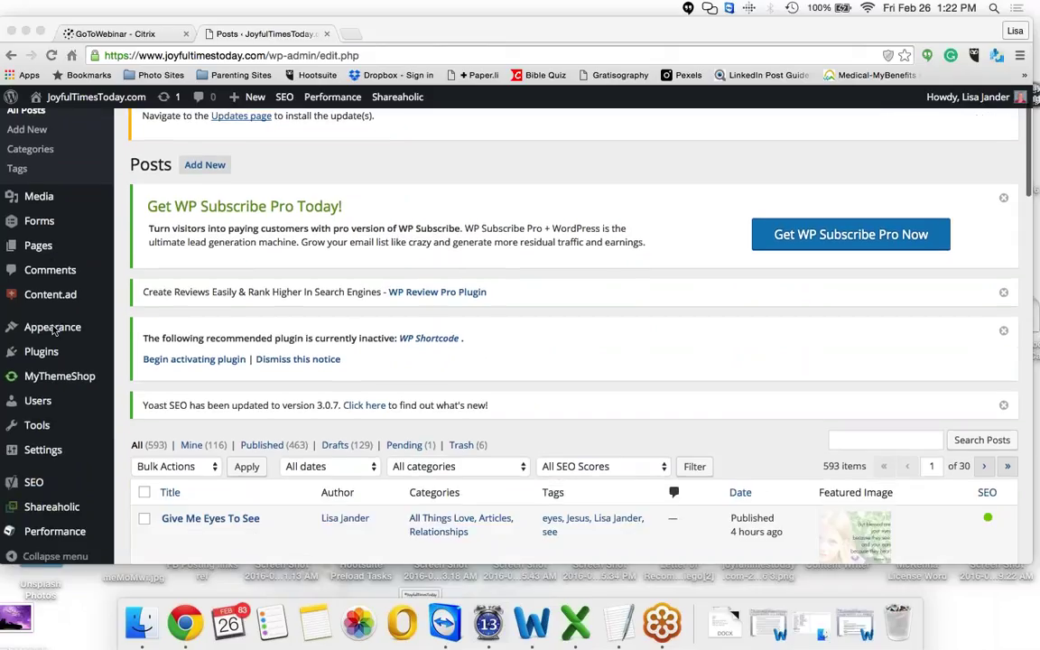
{"action": "scroll", "coordinate": [54, 330], "scroll_direction": "down", "scroll_amount": 3}
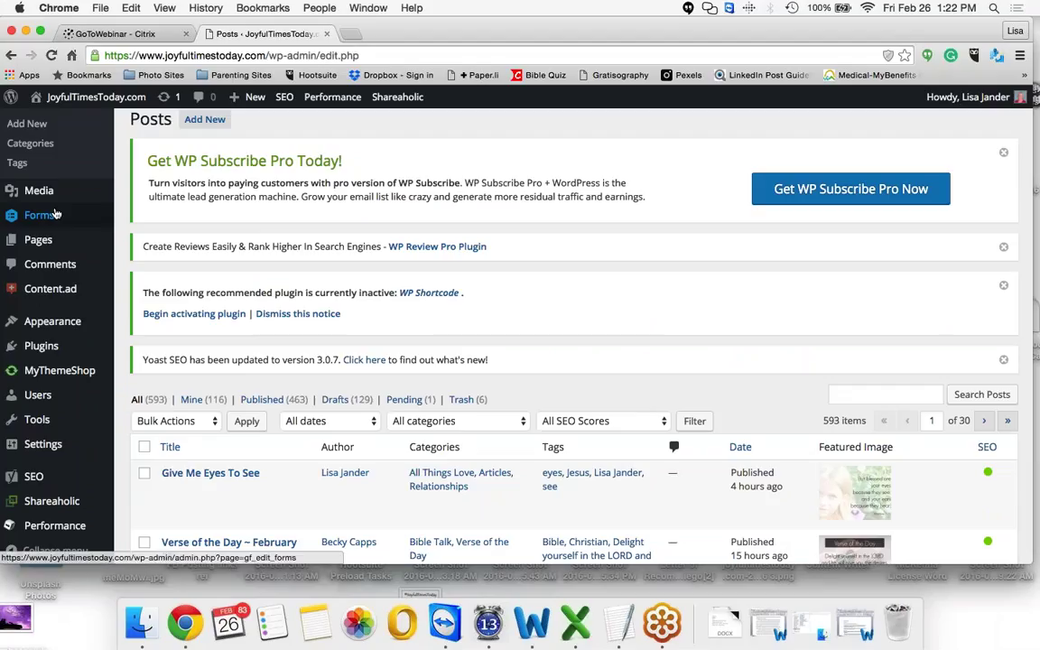
{"action": "mouse_move", "coordinate": [42, 400]}
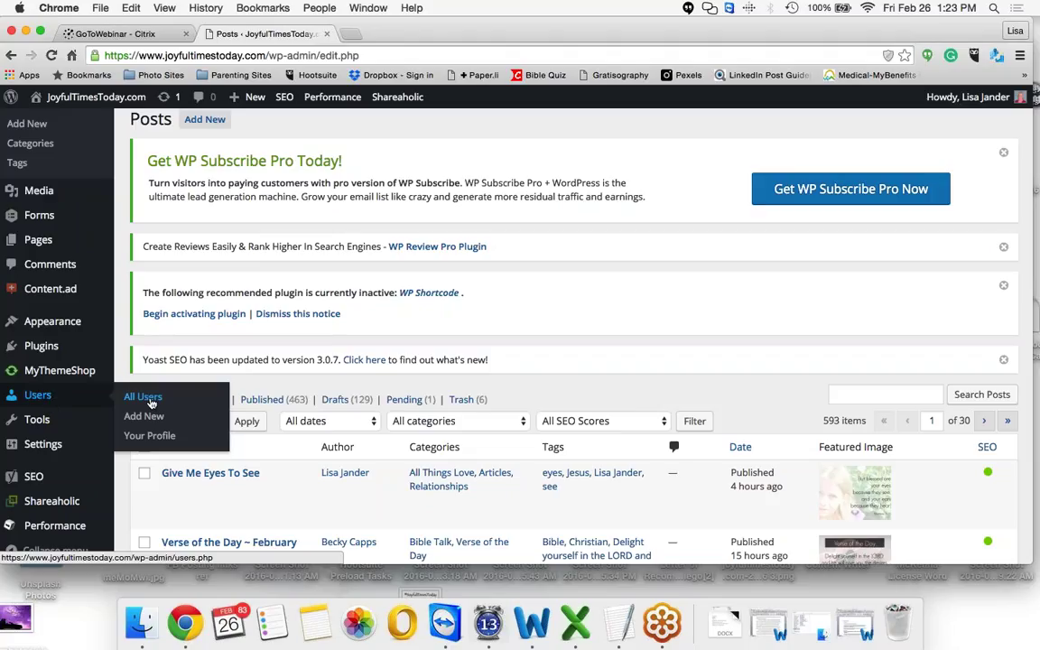
{"action": "left_click", "coordinate": [152, 437]}
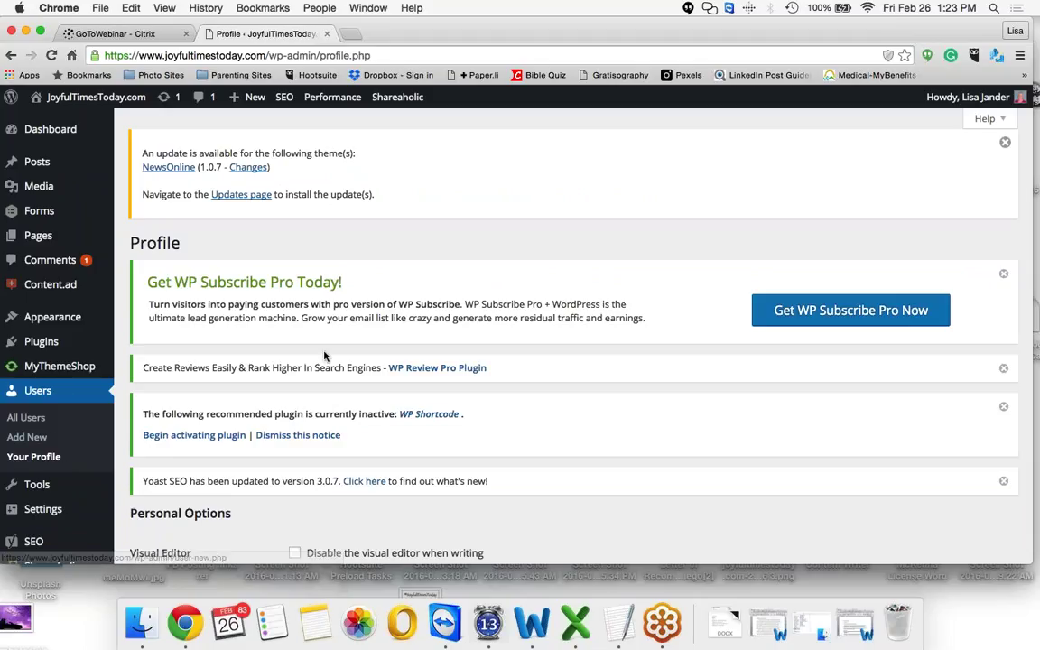
- Look through the profile's personal options, name, contact info, biographical info and profile picture
{"action": "scroll", "coordinate": [291, 314], "scroll_direction": "down", "scroll_amount": 3}
{"action": "scroll", "coordinate": [290, 314], "scroll_direction": "down", "scroll_amount": 1}
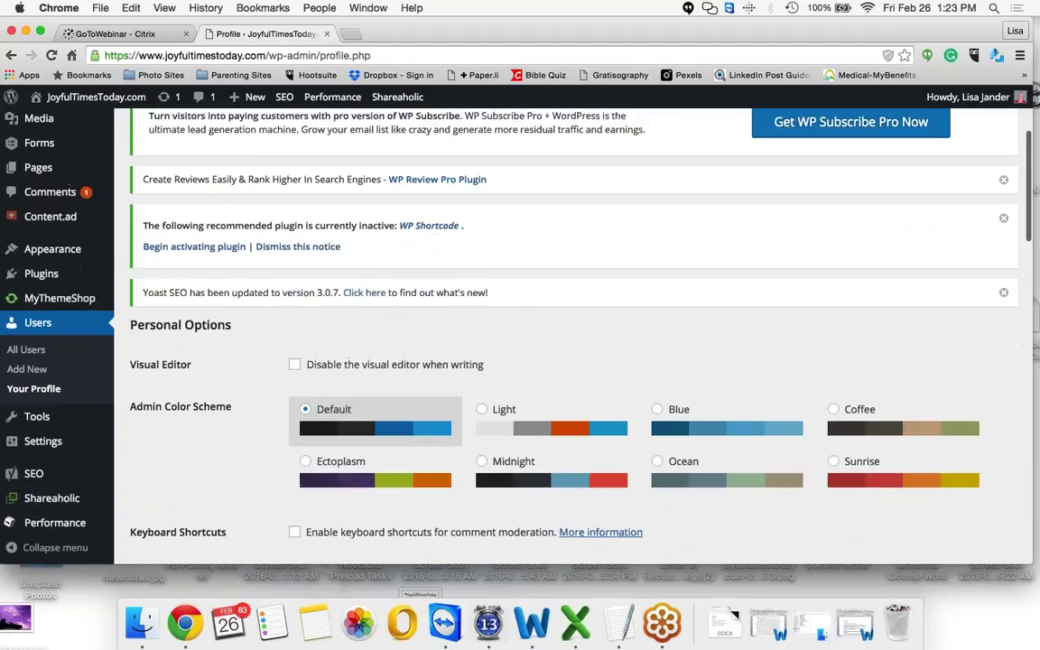
{"action": "left_click", "coordinate": [41, 387]}
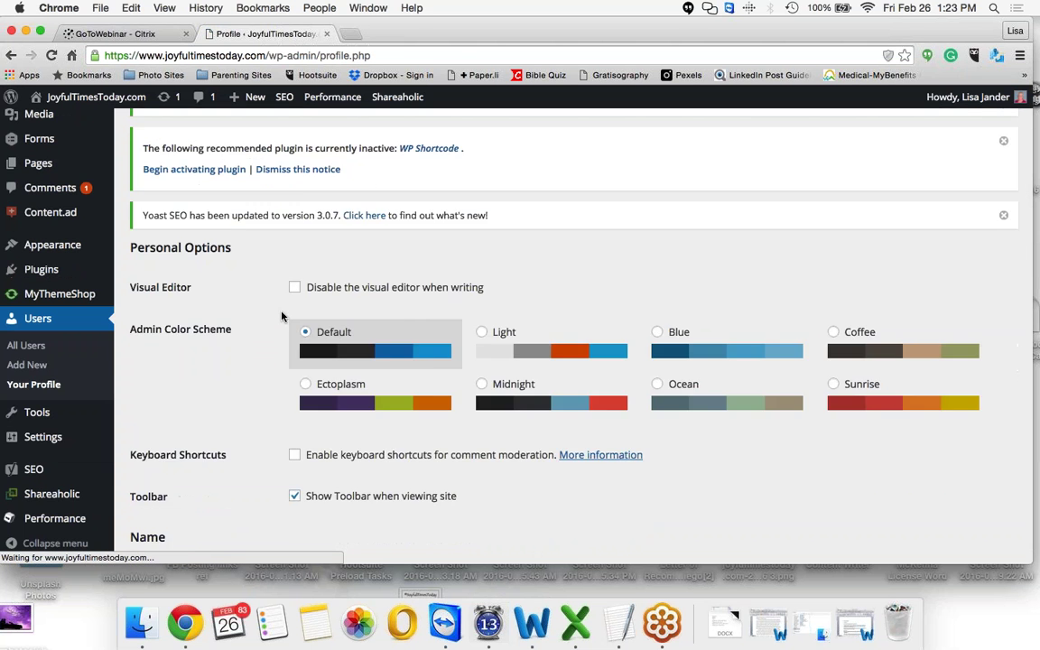
{"action": "scroll", "coordinate": [282, 316], "scroll_direction": "down", "scroll_amount": 3}
{"action": "scroll", "coordinate": [282, 317], "scroll_direction": "down", "scroll_amount": 1}
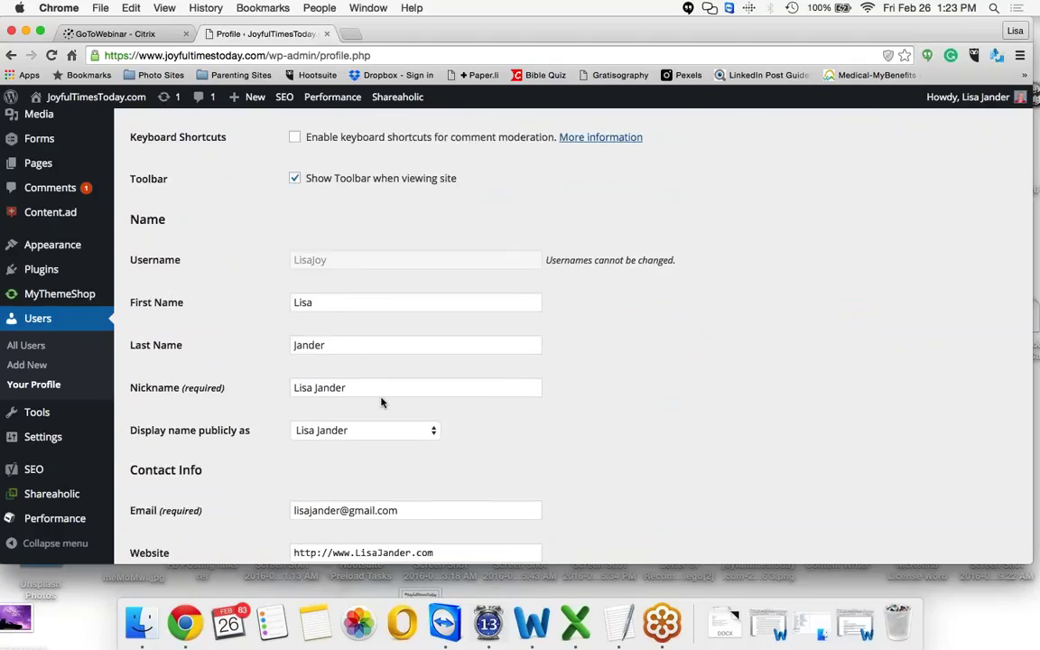
{"action": "scroll", "coordinate": [407, 403], "scroll_direction": "down", "scroll_amount": 1}
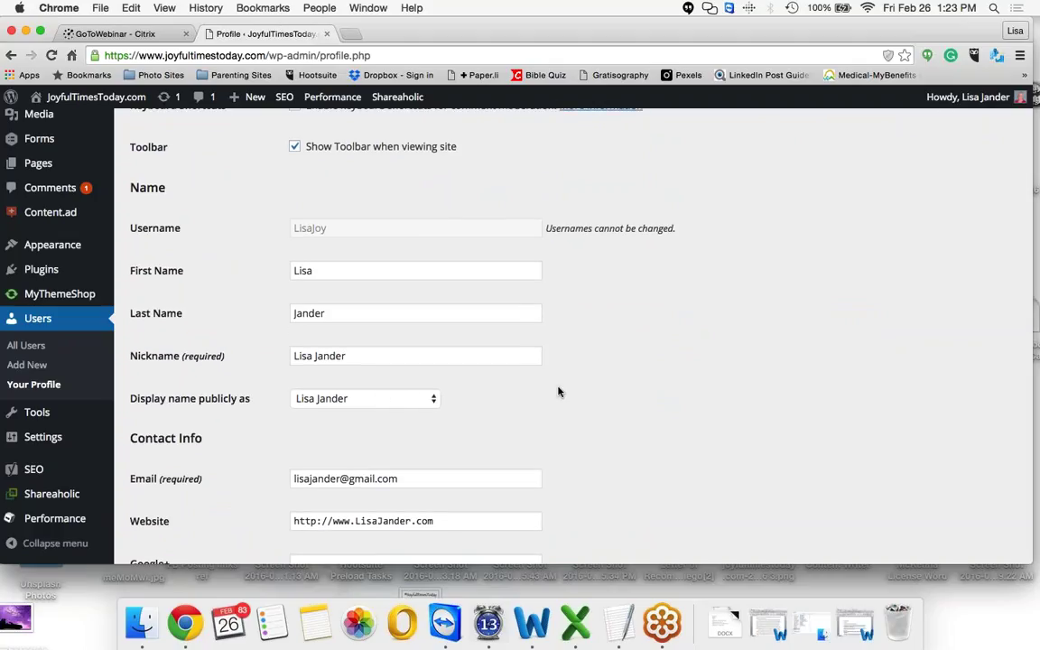
{"action": "scroll", "coordinate": [585, 399], "scroll_direction": "down", "scroll_amount": 4}
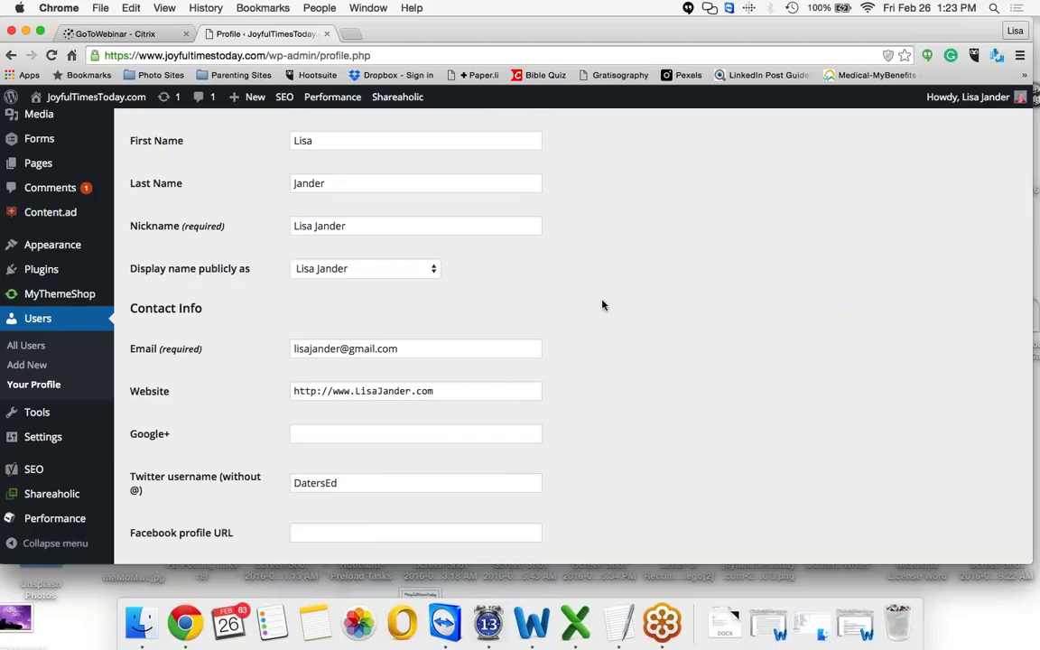
{"action": "scroll", "coordinate": [603, 305], "scroll_direction": "down", "scroll_amount": 1}
{"action": "scroll", "coordinate": [603, 305], "scroll_direction": "down", "scroll_amount": 1}
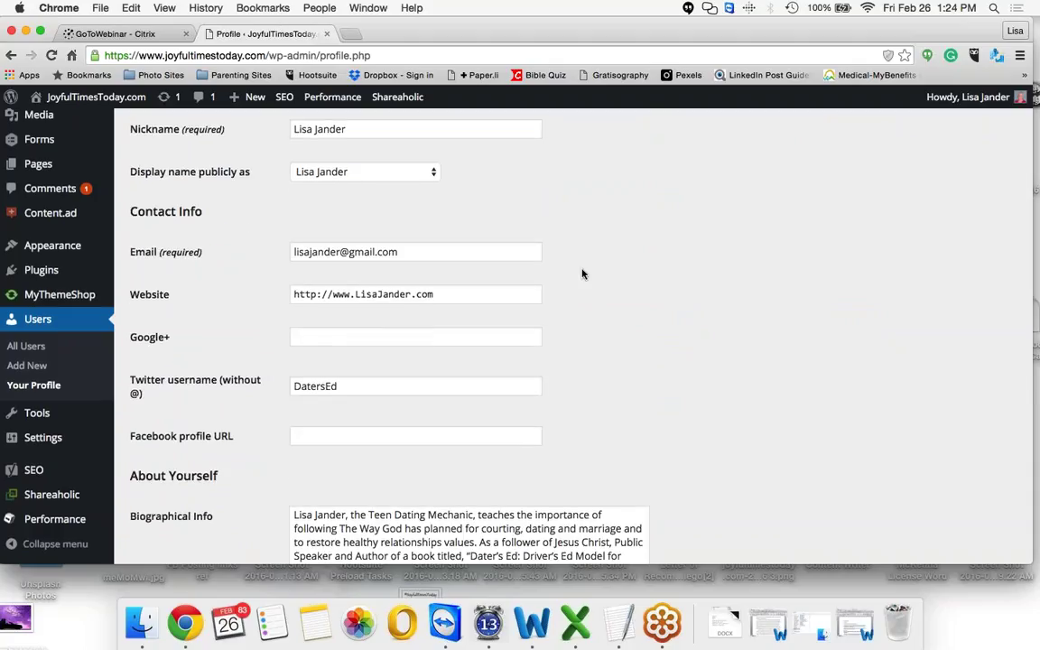
{"action": "scroll", "coordinate": [582, 274], "scroll_direction": "down", "scroll_amount": 1}
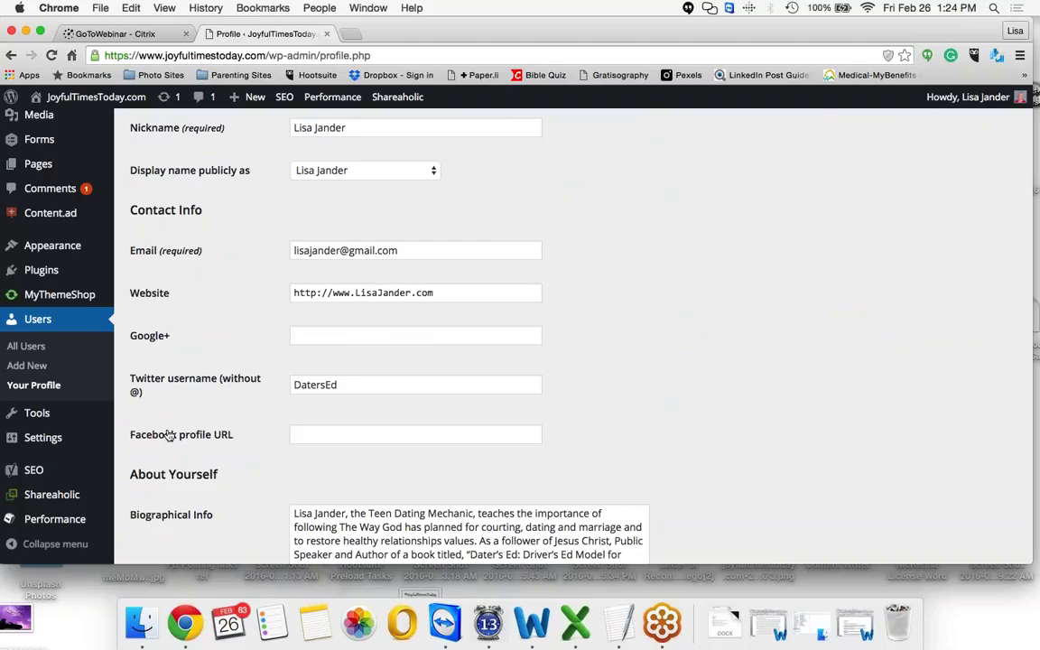
{"action": "scroll", "coordinate": [199, 433], "scroll_direction": "down", "scroll_amount": 3}
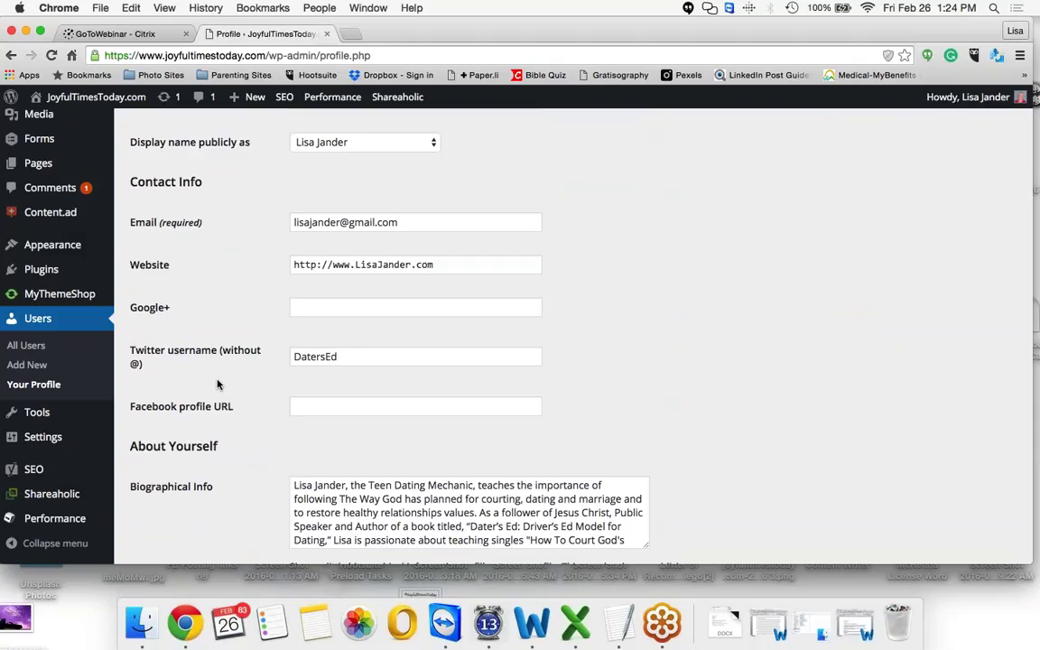
{"action": "scroll", "coordinate": [217, 385], "scroll_direction": "down", "scroll_amount": 1}
{"action": "scroll", "coordinate": [216, 384], "scroll_direction": "down", "scroll_amount": 5}
{"action": "scroll", "coordinate": [192, 488], "scroll_direction": "down", "scroll_amount": 3}
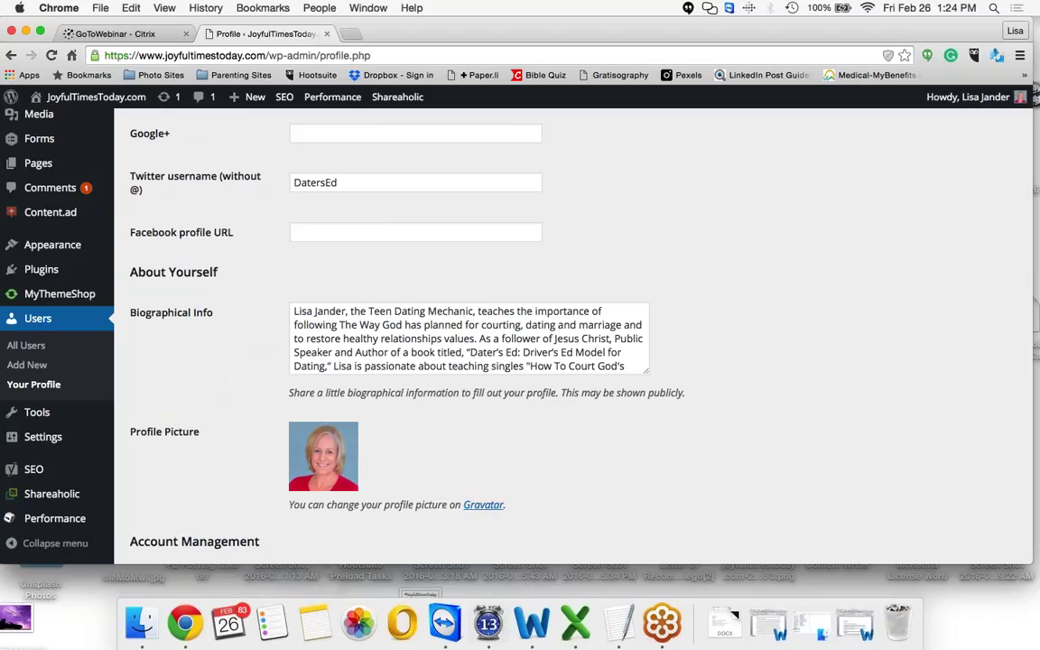
- View the Gravatar site linked beneath the profile picture and return to the profile
{"action": "left_click", "coordinate": [483, 507]}
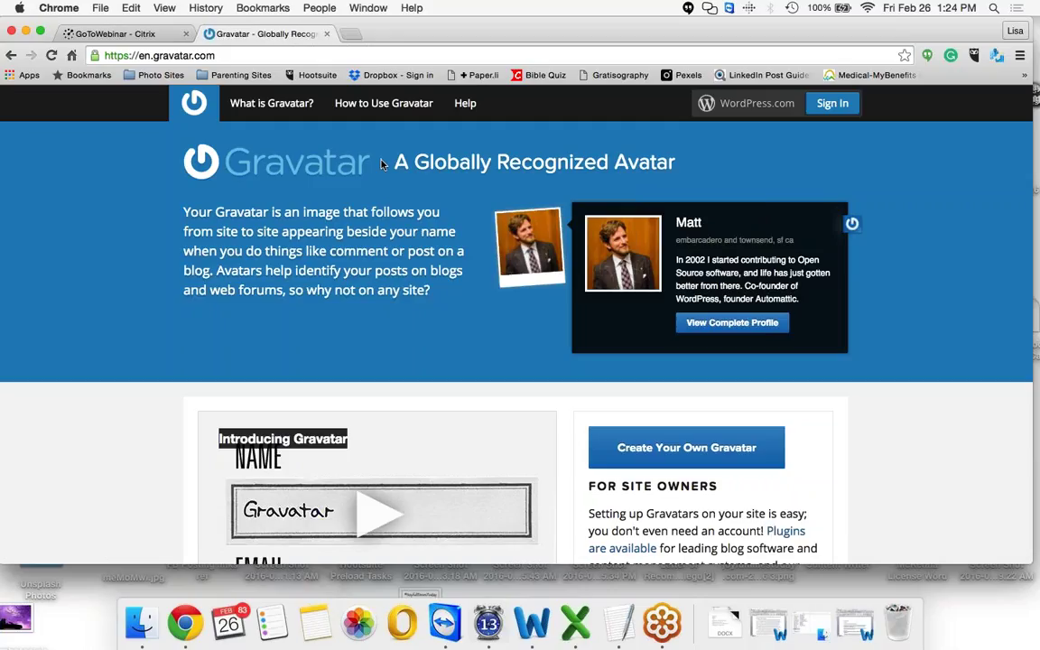
{"action": "left_click", "coordinate": [11, 56]}
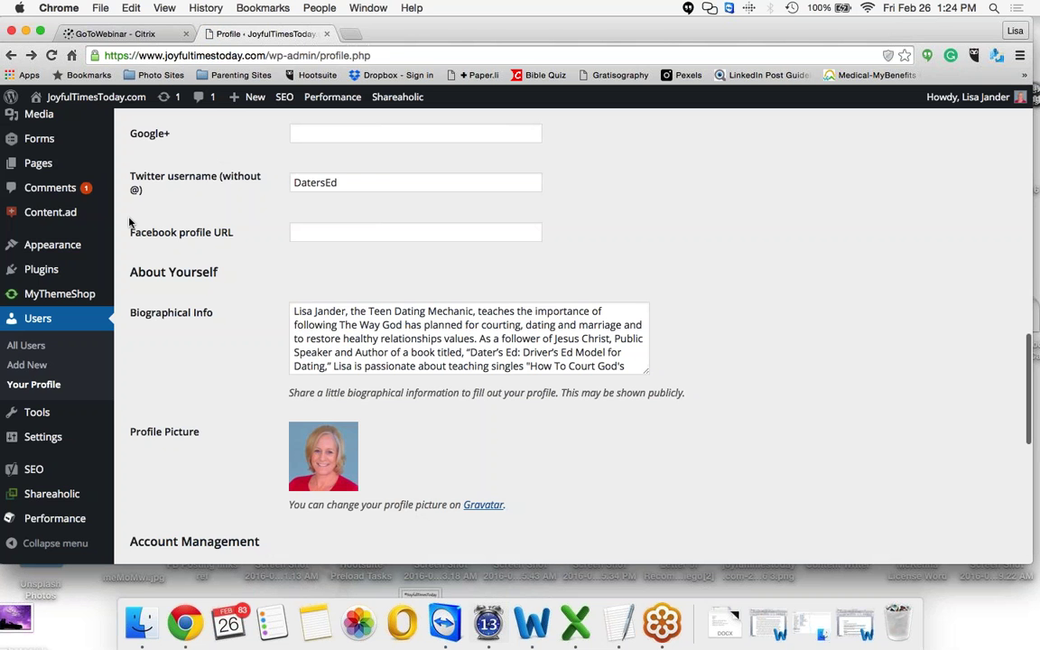
{"action": "scroll", "coordinate": [129, 222], "scroll_direction": "up", "scroll_amount": 5}
{"action": "mouse_move", "coordinate": [50, 165]}
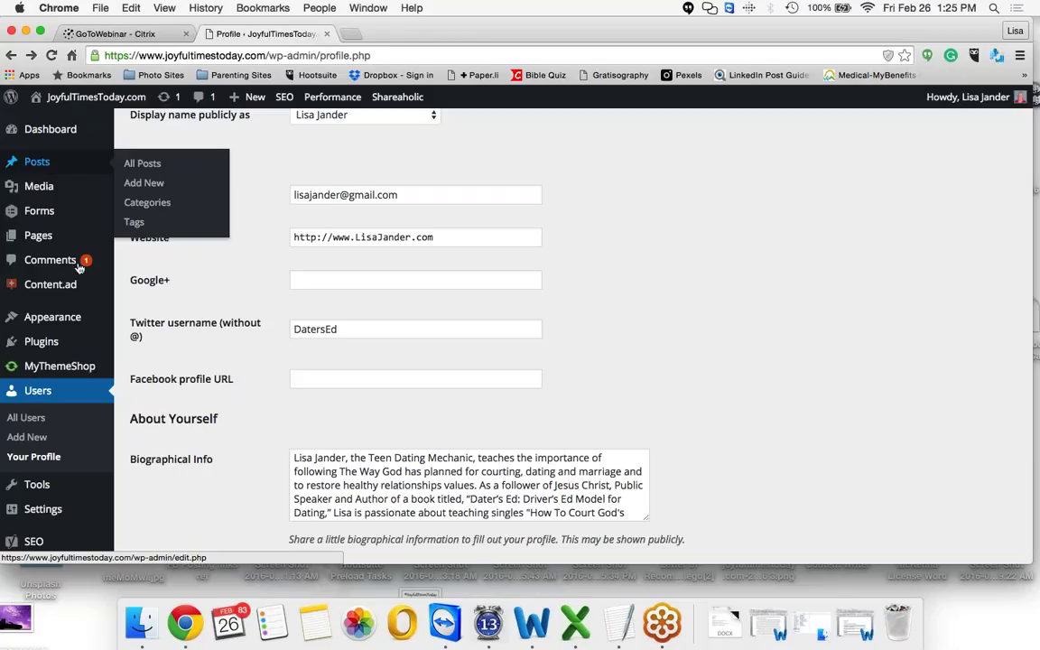
- Review the rest of the profile, including the account management and Yoast SEO settings for the author page
{"action": "scroll", "coordinate": [156, 386], "scroll_direction": "down", "scroll_amount": 3}
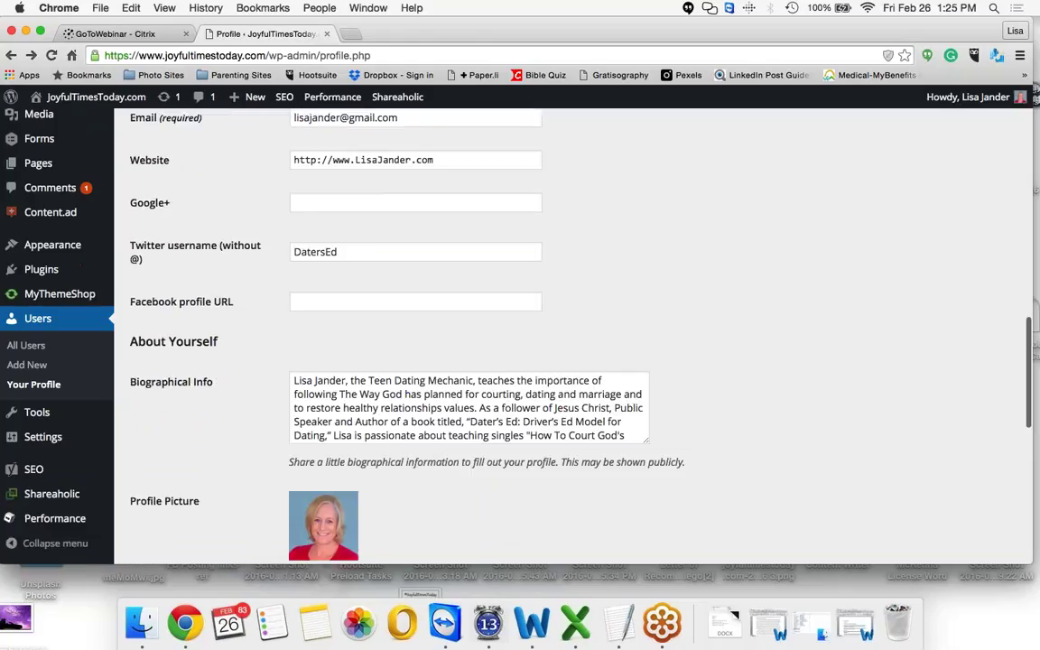
{"action": "scroll", "coordinate": [178, 502], "scroll_direction": "down", "scroll_amount": 10}
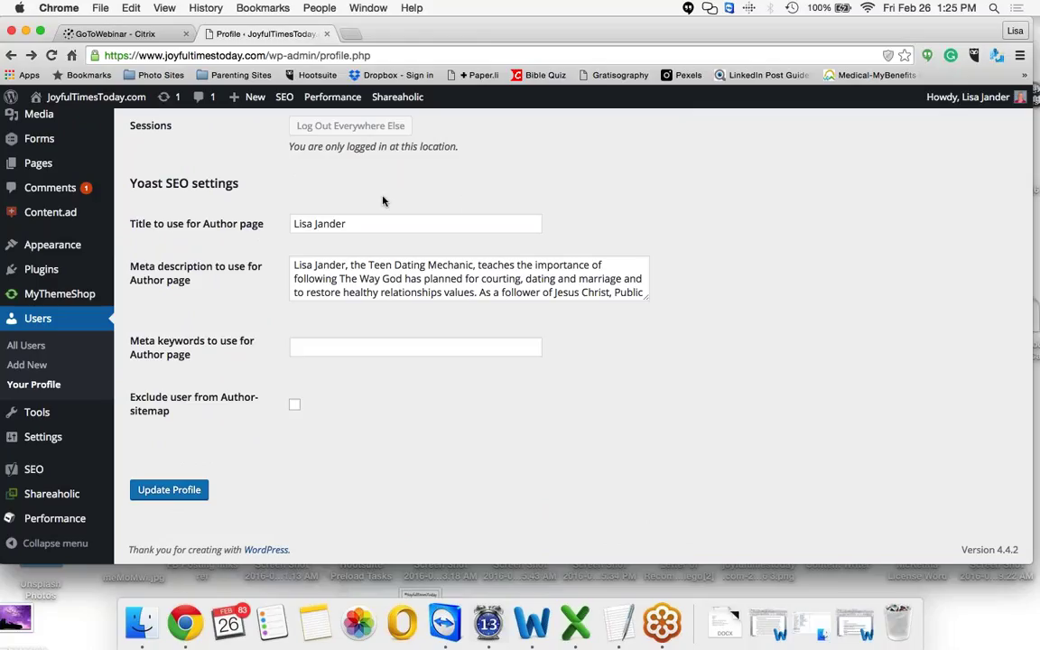
{"action": "scroll", "coordinate": [91, 264], "scroll_direction": "up", "scroll_amount": 2}
{"action": "scroll", "coordinate": [91, 265], "scroll_direction": "up", "scroll_amount": 3}
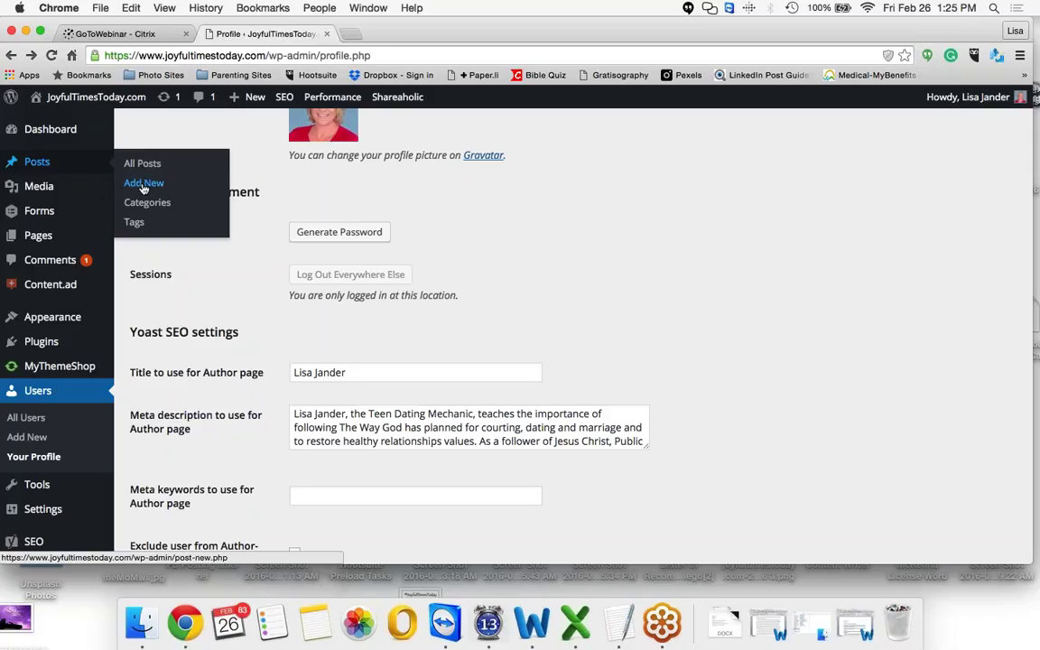
- Start a new blog post and bring its title and content editor into view
{"action": "mouse_move", "coordinate": [62, 239]}
{"action": "left_click", "coordinate": [139, 186]}
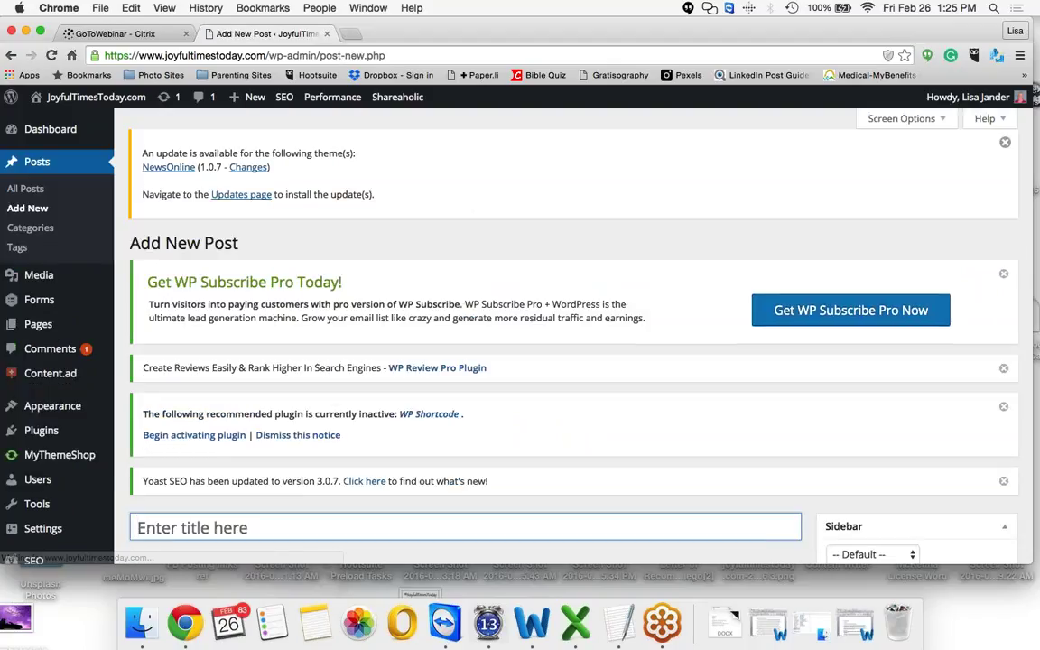
{"action": "scroll", "coordinate": [574, 336], "scroll_direction": "down", "scroll_amount": 1}
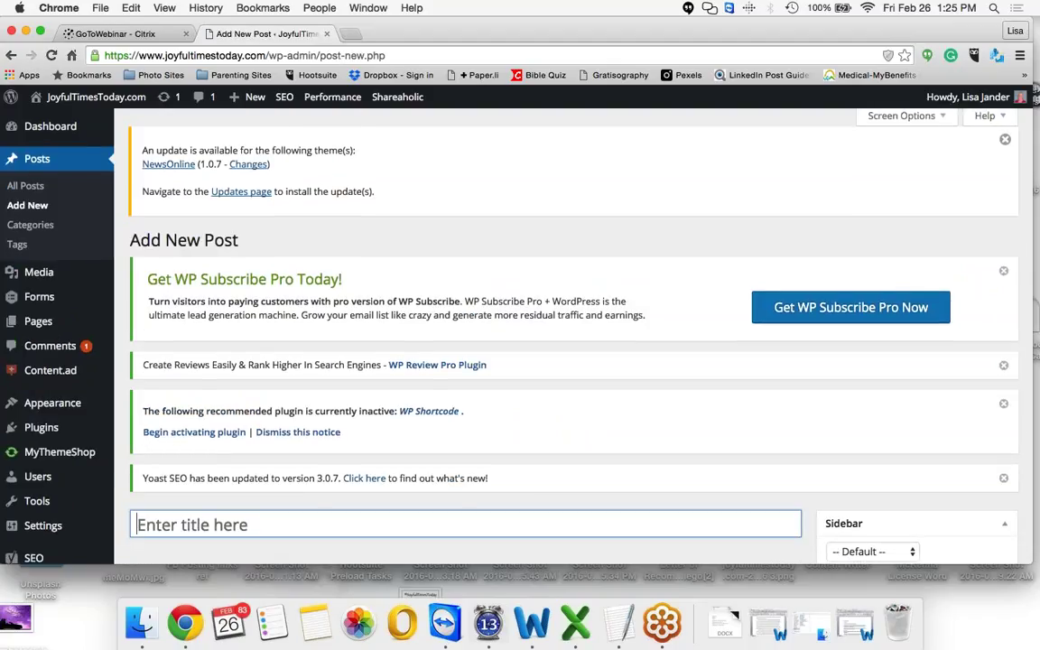
{"action": "scroll", "coordinate": [573, 336], "scroll_direction": "down", "scroll_amount": 1}
{"action": "scroll", "coordinate": [522, 336], "scroll_direction": "down", "scroll_amount": 5}
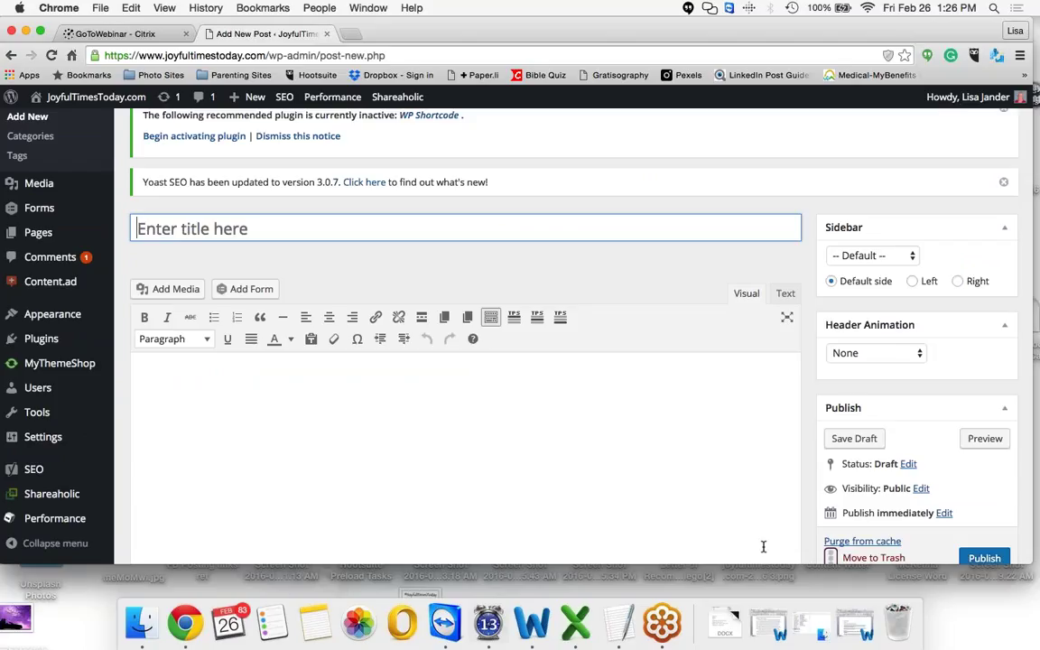
- Switch to Word, copy the entire text of Article 2-26-2016.docx, and paste it into the new post's body in Chrome
{"action": "left_click", "coordinate": [851, 622]}
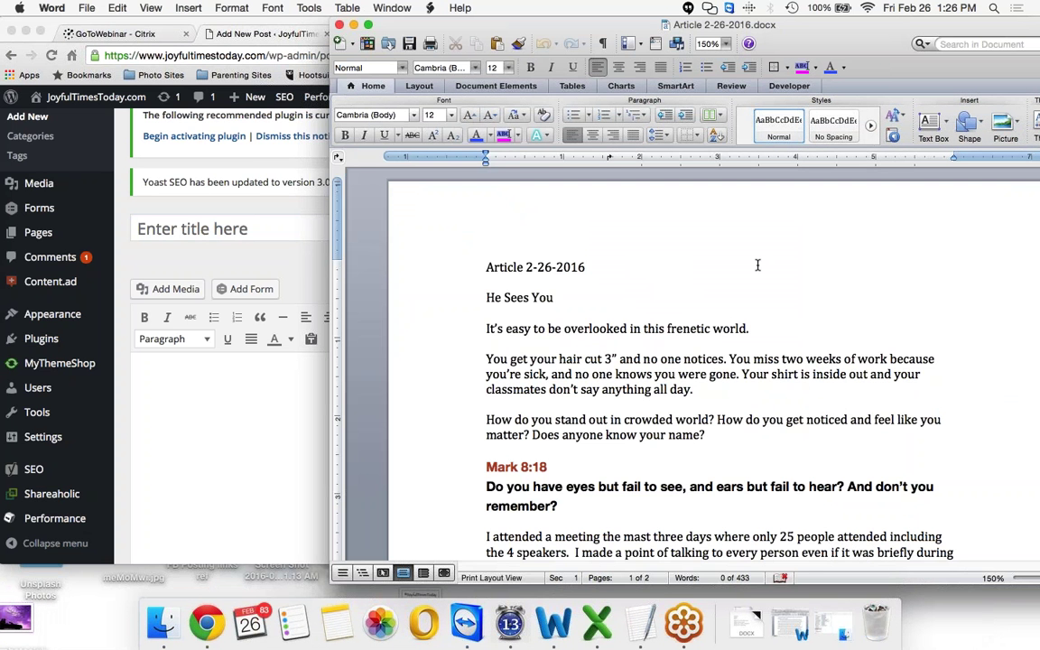
{"action": "scroll", "coordinate": [758, 265], "scroll_direction": "down", "scroll_amount": 5}
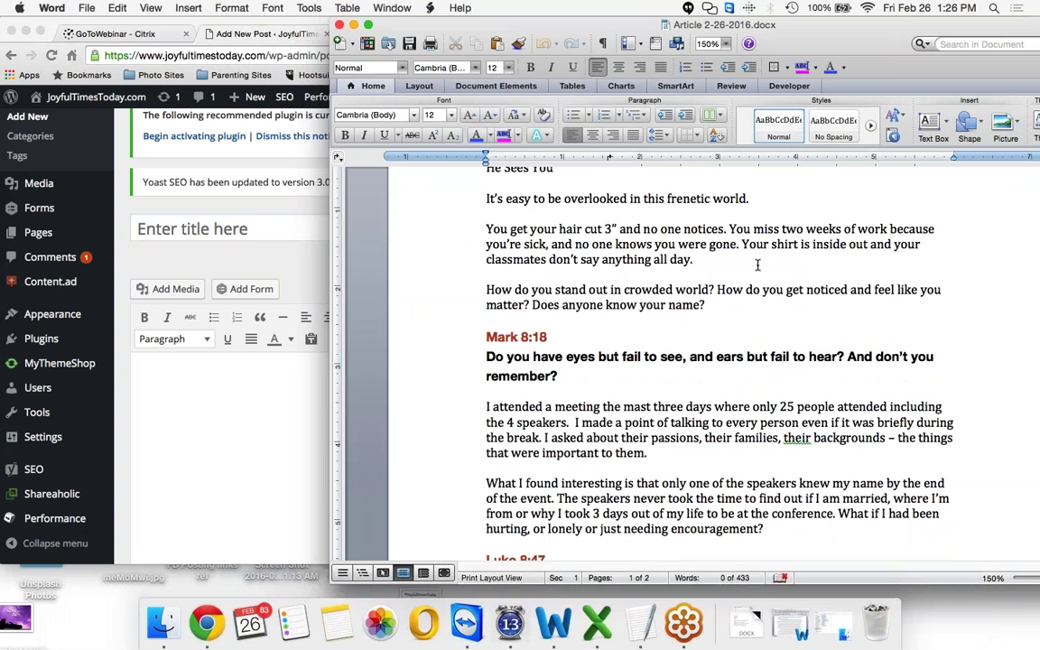
{"action": "scroll", "coordinate": [758, 264], "scroll_direction": "down", "scroll_amount": 1}
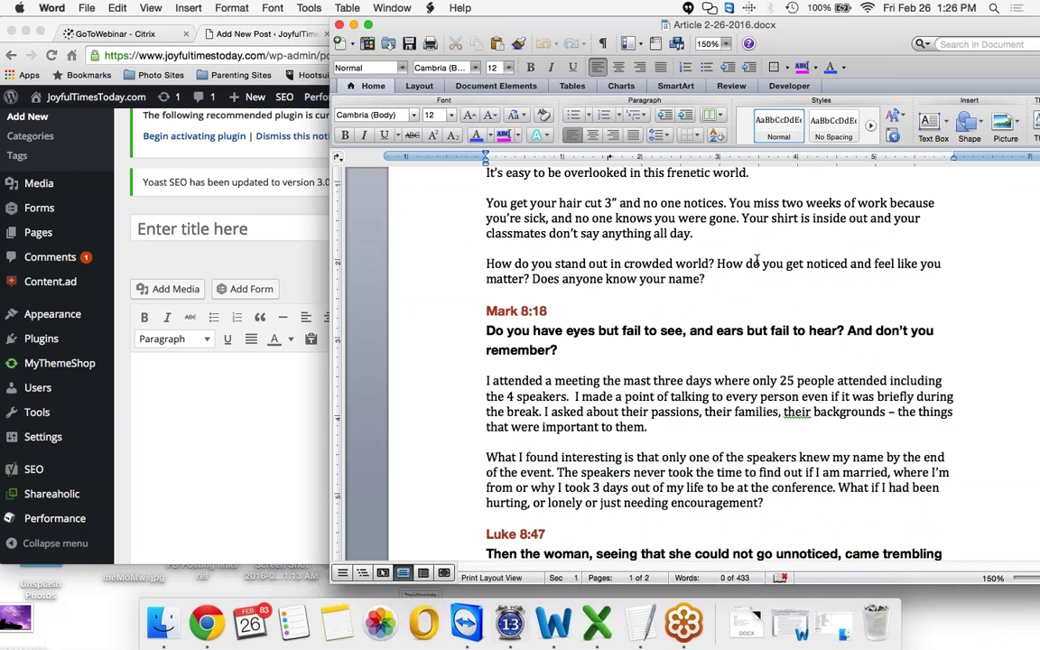
{"action": "scroll", "coordinate": [757, 262], "scroll_direction": "down", "scroll_amount": 10}
{"action": "scroll", "coordinate": [757, 259], "scroll_direction": "down", "scroll_amount": 10}
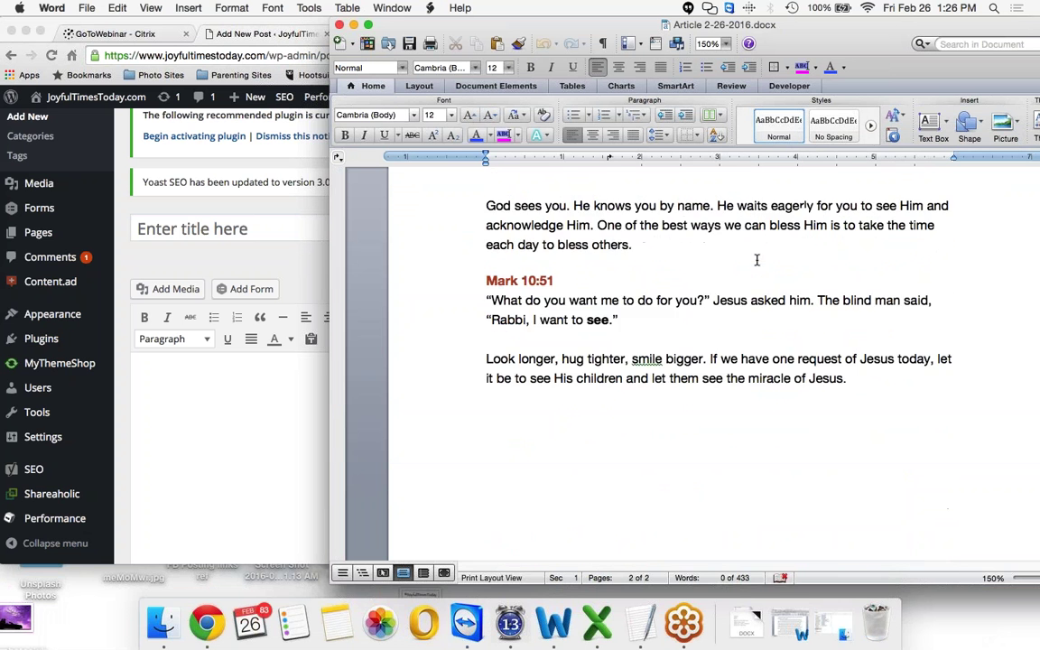
{"action": "scroll", "coordinate": [757, 261], "scroll_direction": "up", "scroll_amount": 15}
{"action": "scroll", "coordinate": [758, 262], "scroll_direction": "up", "scroll_amount": 12}
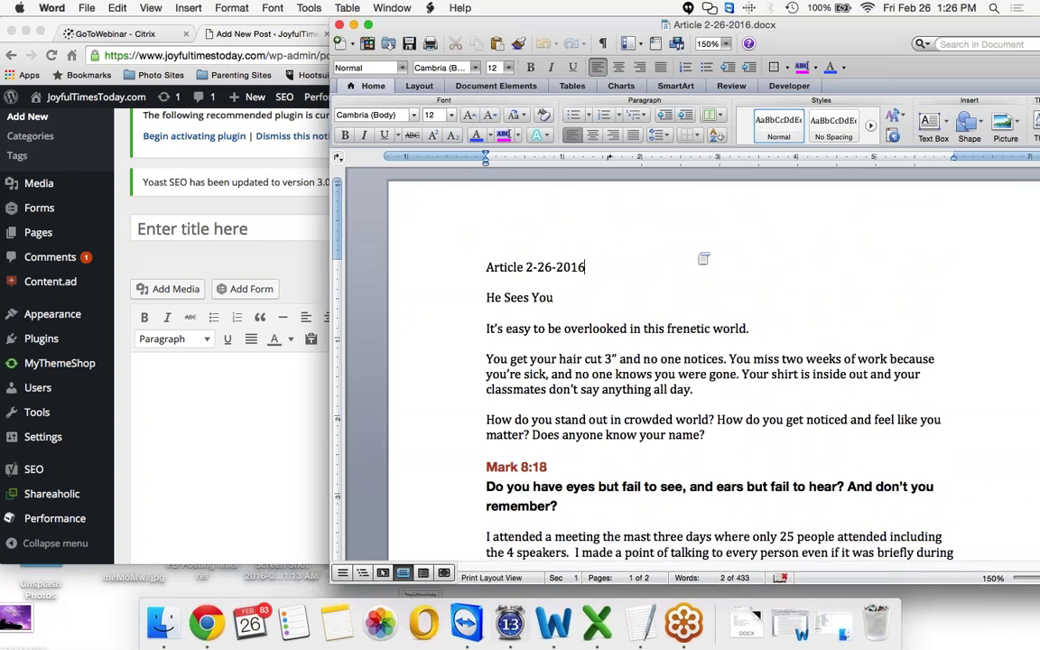
{"action": "key", "text": "super+a"}
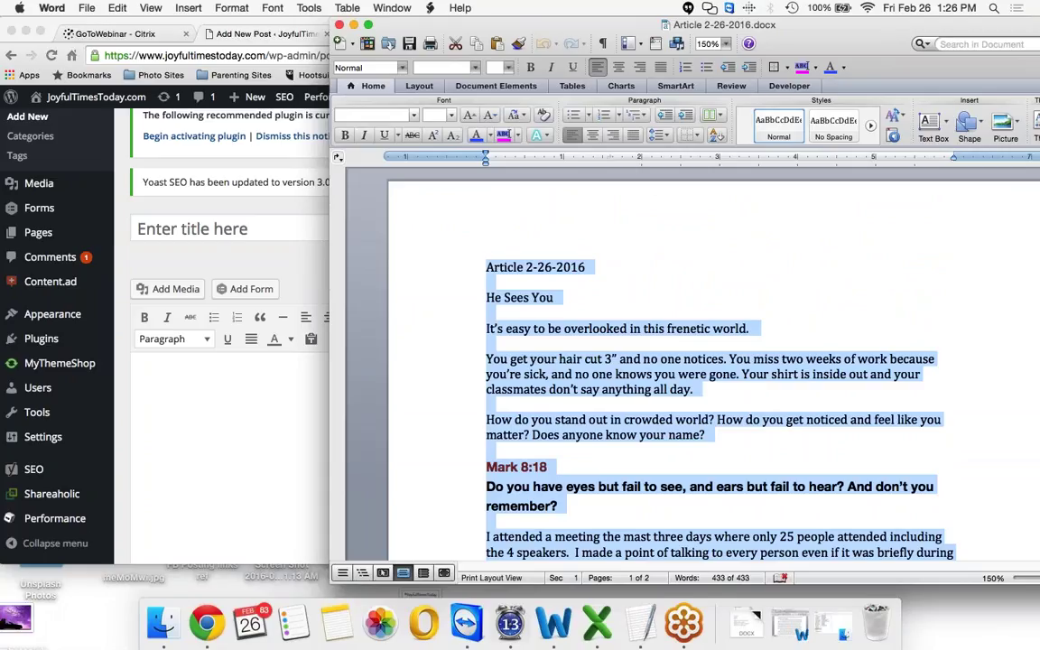
{"action": "left_click", "coordinate": [263, 391]}
{"action": "left_click", "coordinate": [243, 382]}
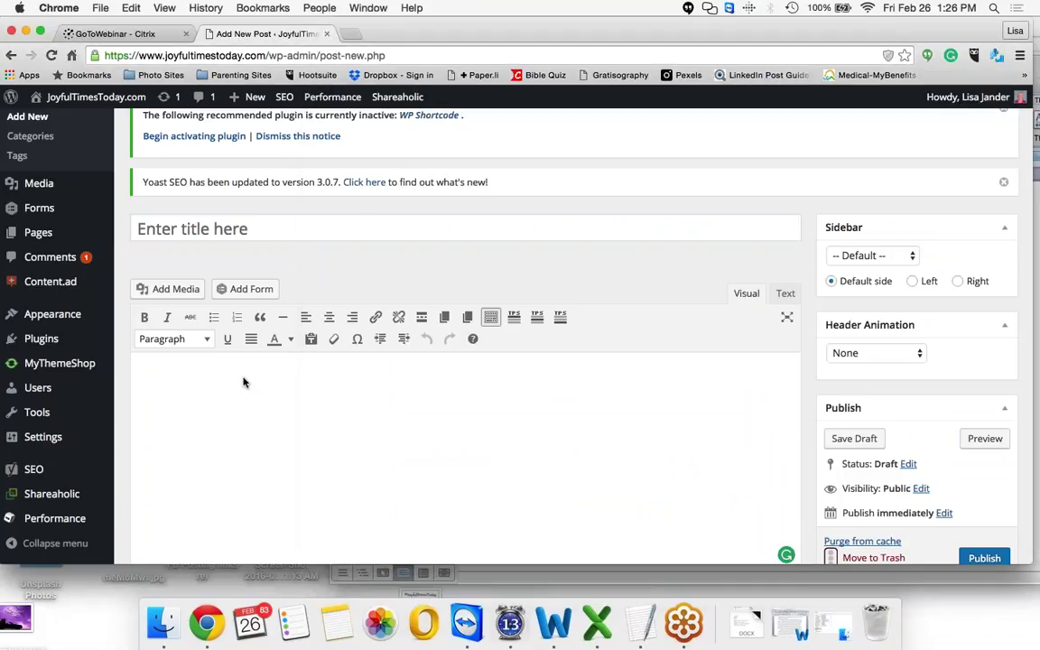
{"action": "key", "text": "super+v"}
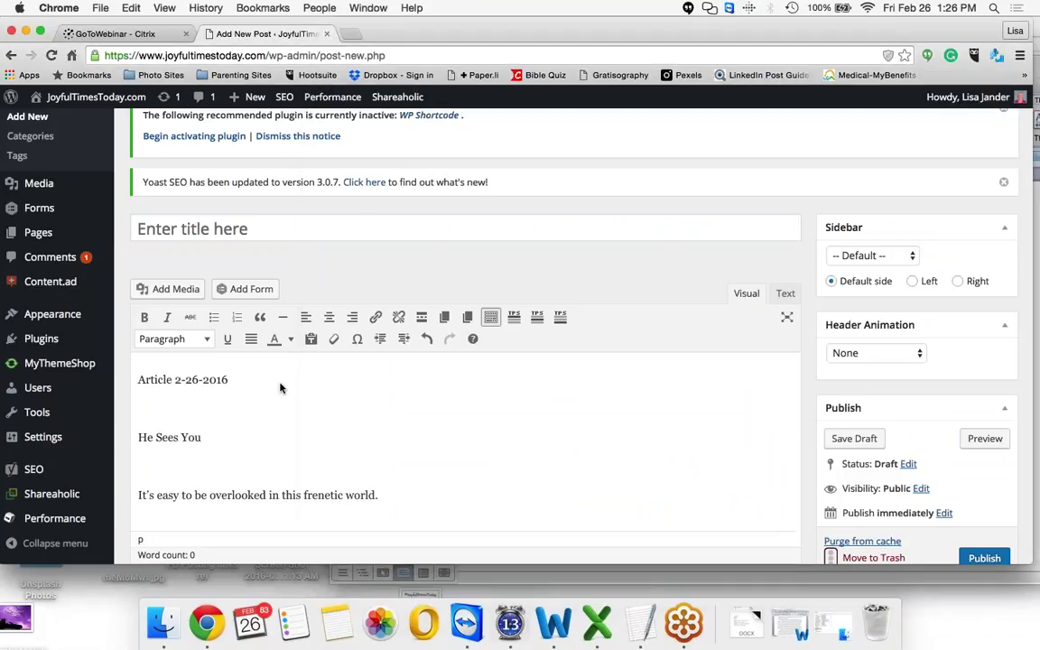
- Delete the "Article 2-26-2016" line from the post body and move "He Sees You" into the post title
{"action": "left_click_drag", "start_coordinate": [277, 385], "coordinate": [148, 365]}
{"action": "key", "text": "BackSpace"}
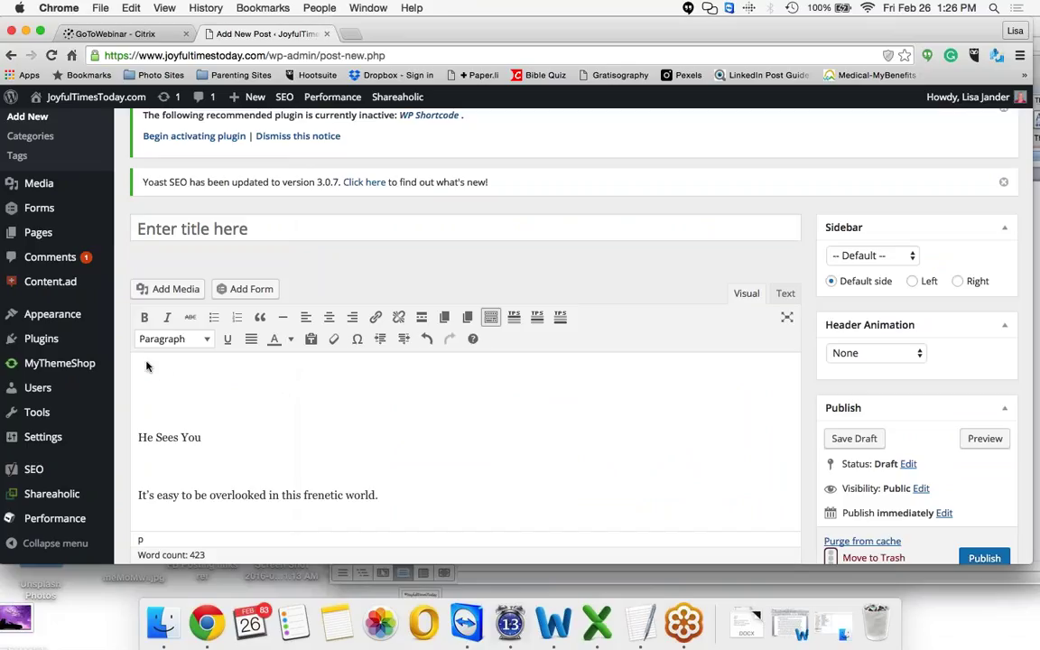
{"action": "left_click_drag", "start_coordinate": [201, 437], "coordinate": [139, 442]}
{"action": "key", "text": "super+c"}
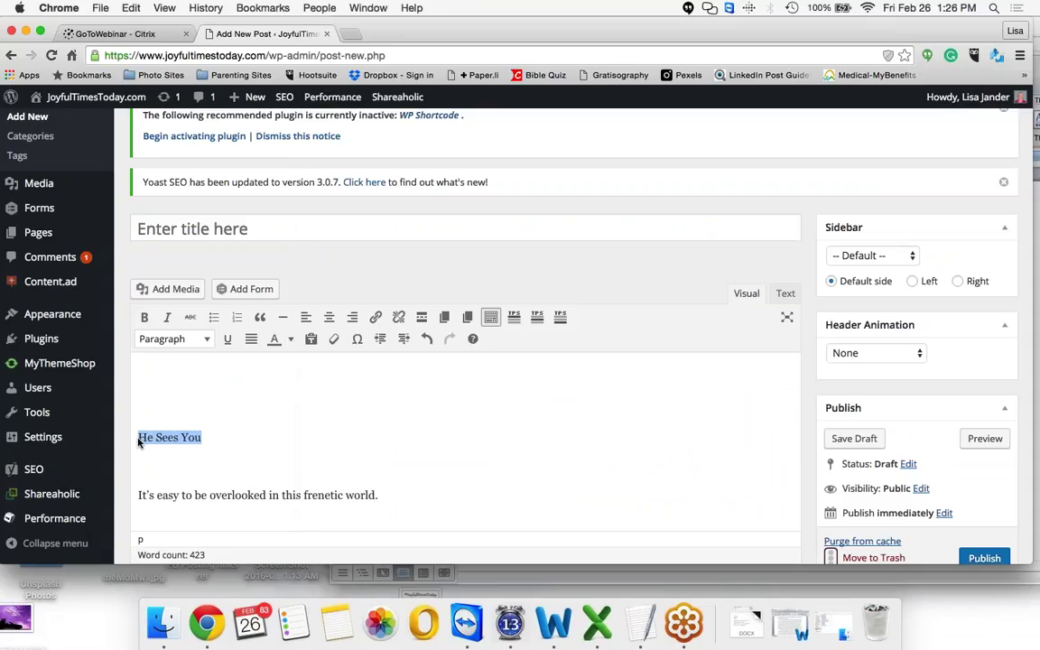
{"action": "key", "text": "BackSpace"}
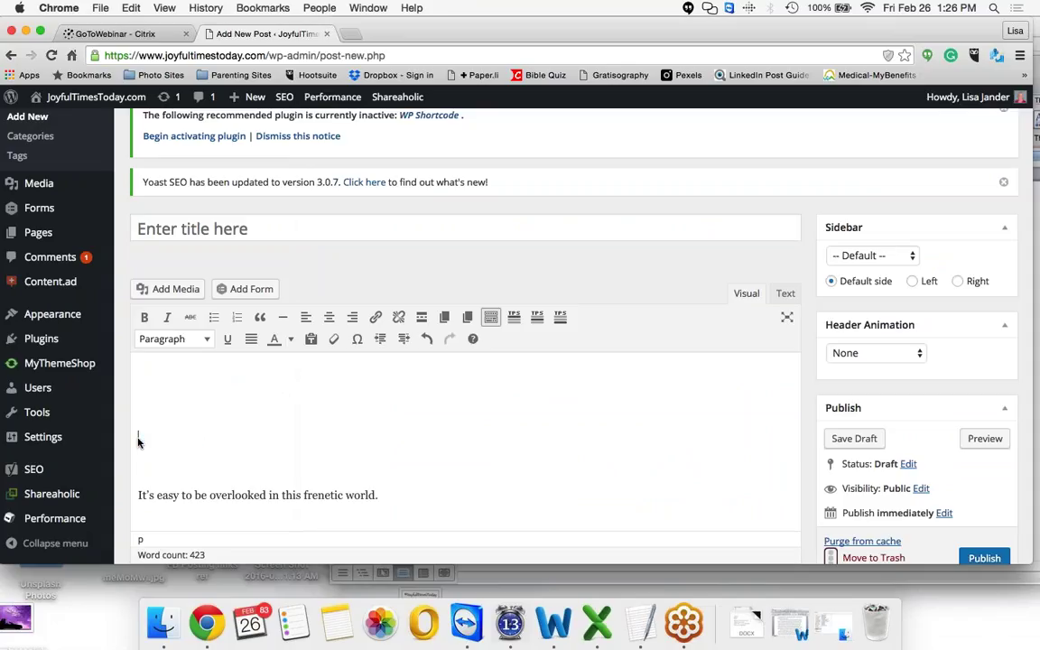
{"action": "left_click", "coordinate": [187, 227]}
{"action": "key", "text": "super+v"}
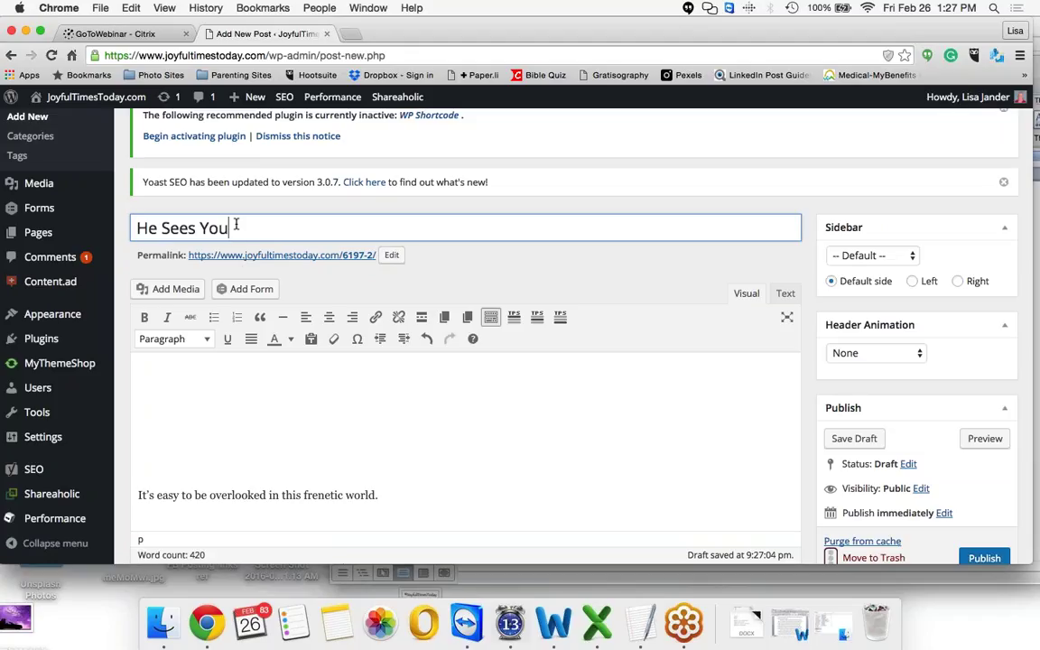
- Remove the blank lines above "It's easy to be overlooked in this frenetic world." and save the post as a draft
{"action": "left_click", "coordinate": [164, 464]}
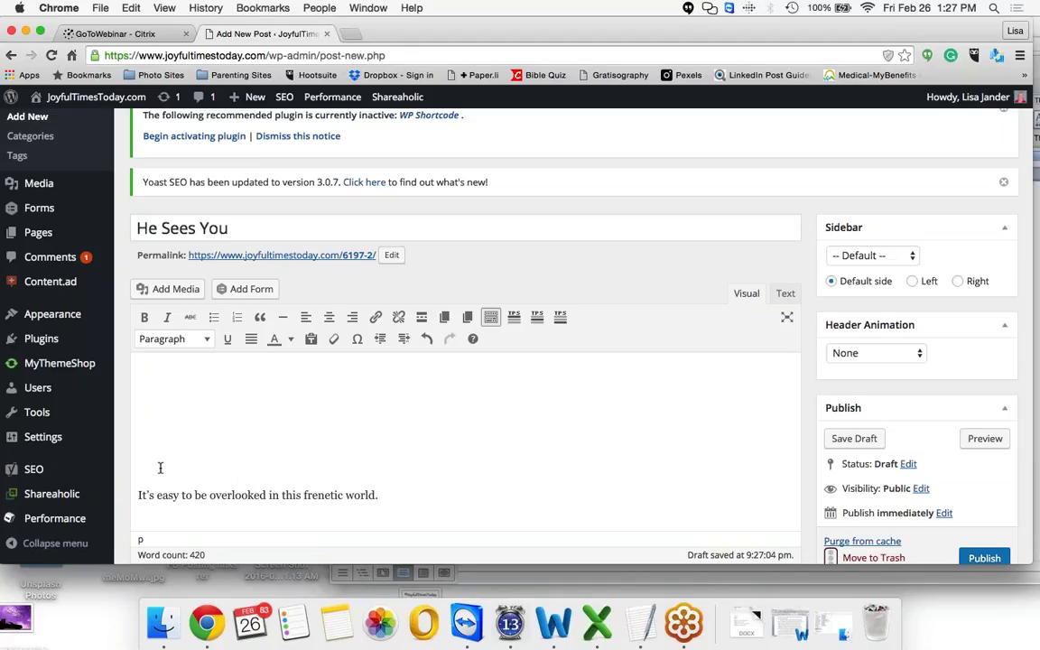
{"action": "key", "text": "BackSpace"}
{"action": "key", "text": "BackSpace"}
{"action": "key", "text": "BackSpace"}
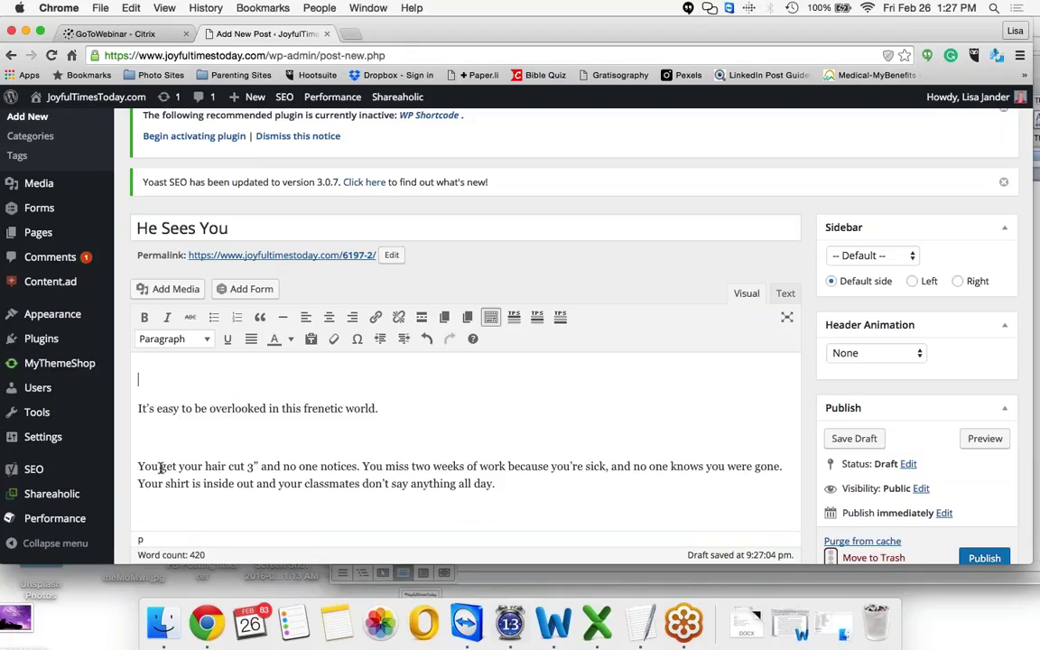
{"action": "key", "text": "BackSpace"}
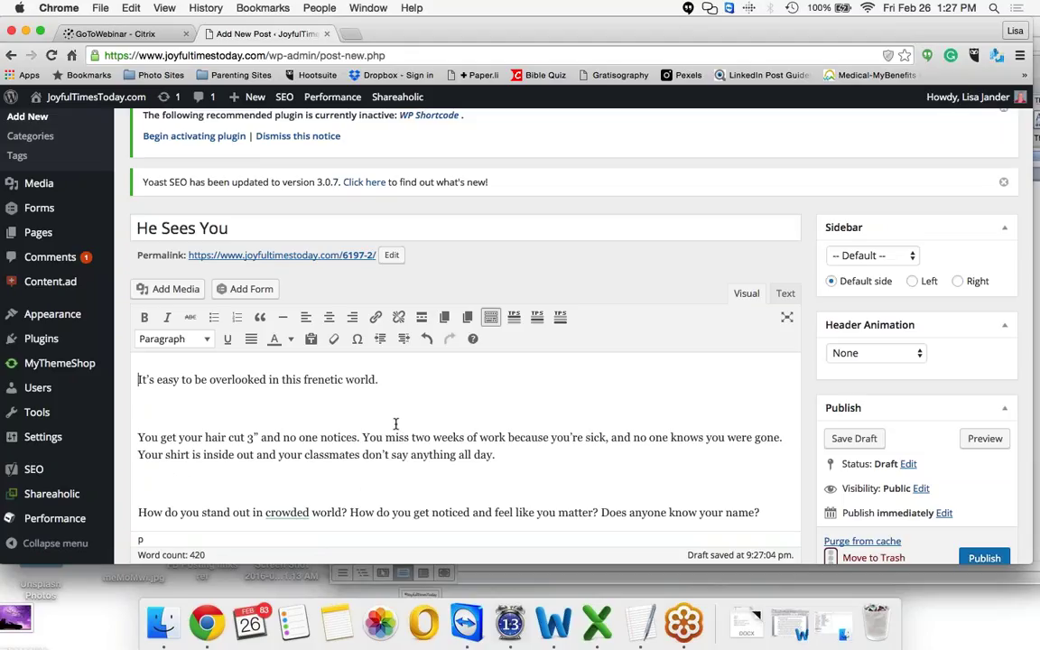
{"action": "left_click", "coordinate": [854, 439]}
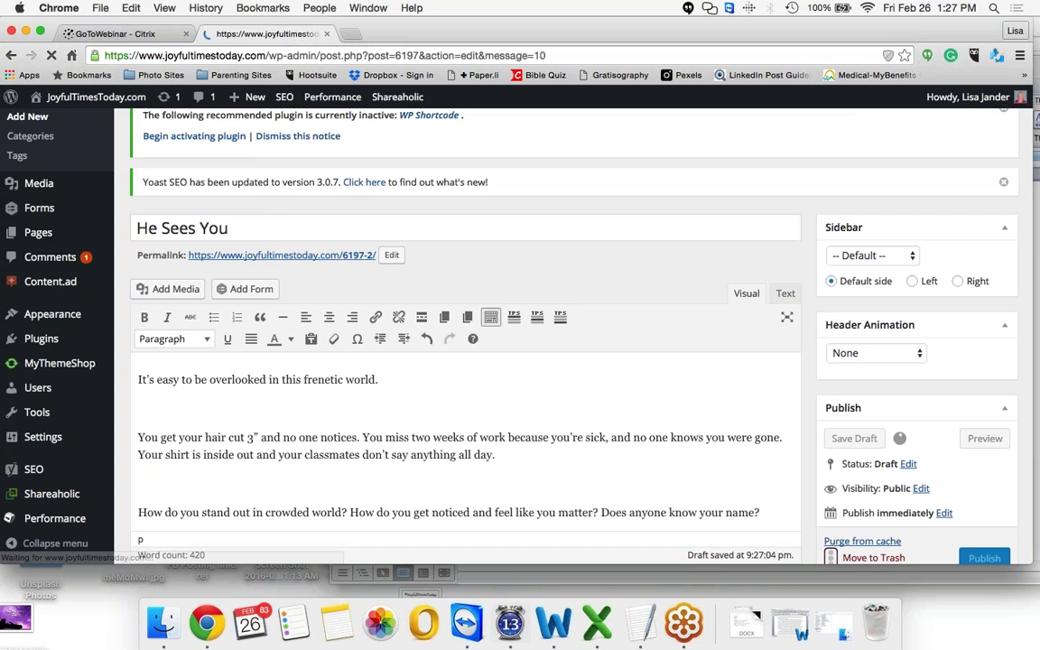
- Replace the permalink's slug with the copied post title "He Sees You"
{"action": "scroll", "coordinate": [437, 350], "scroll_direction": "down", "scroll_amount": 2}
{"action": "scroll", "coordinate": [437, 351], "scroll_direction": "down", "scroll_amount": 1}
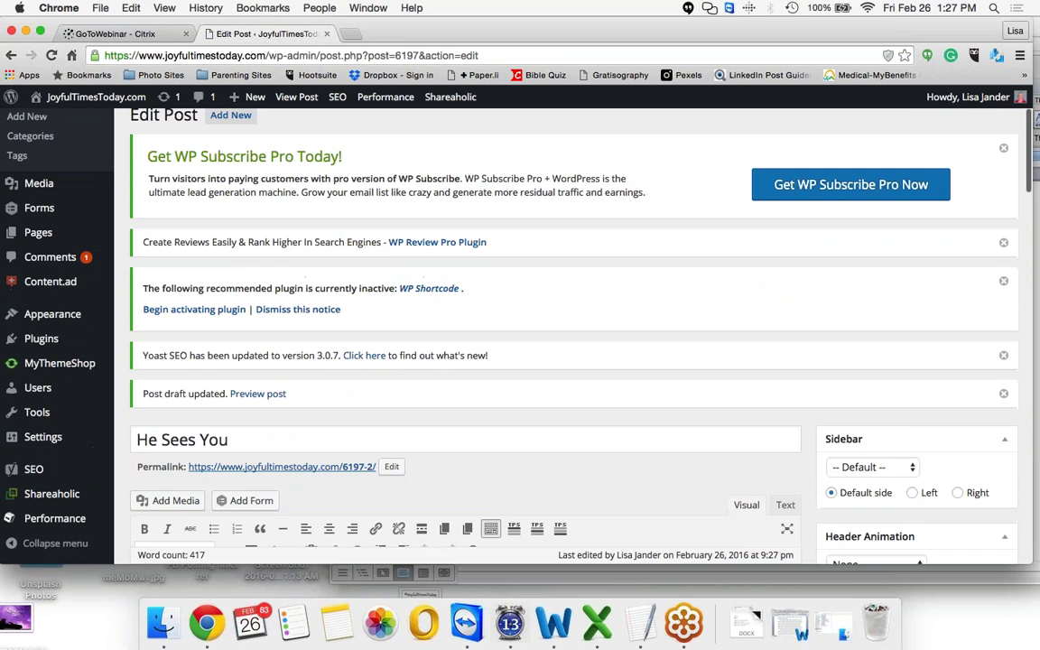
{"action": "scroll", "coordinate": [352, 403], "scroll_direction": "down", "scroll_amount": 2}
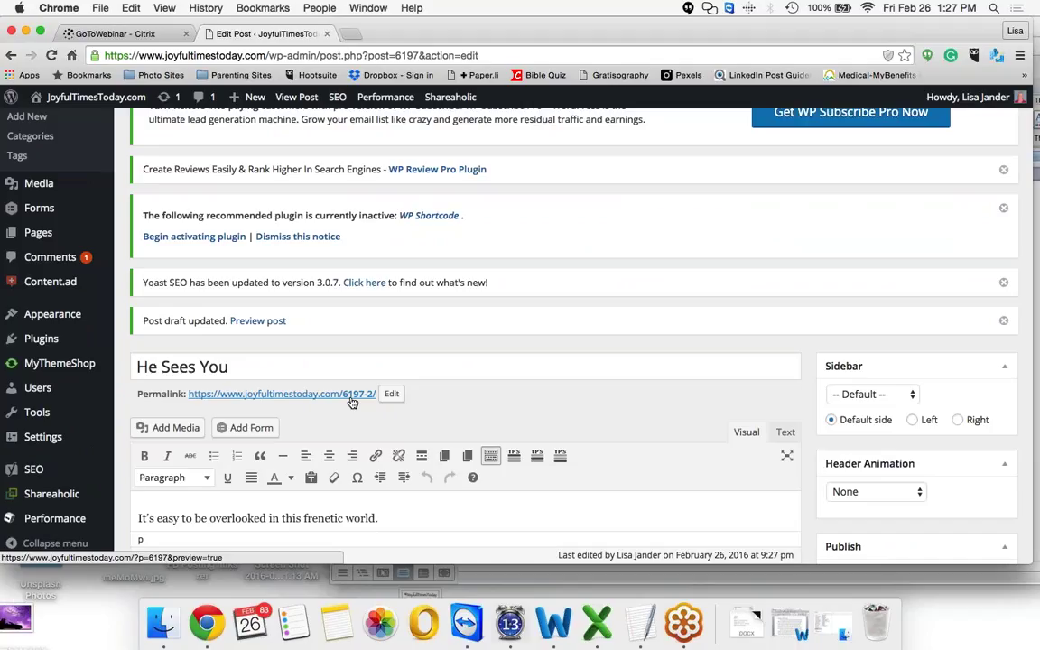
{"action": "left_click_drag", "start_coordinate": [248, 365], "coordinate": [129, 363]}
{"action": "key", "text": "super+c"}
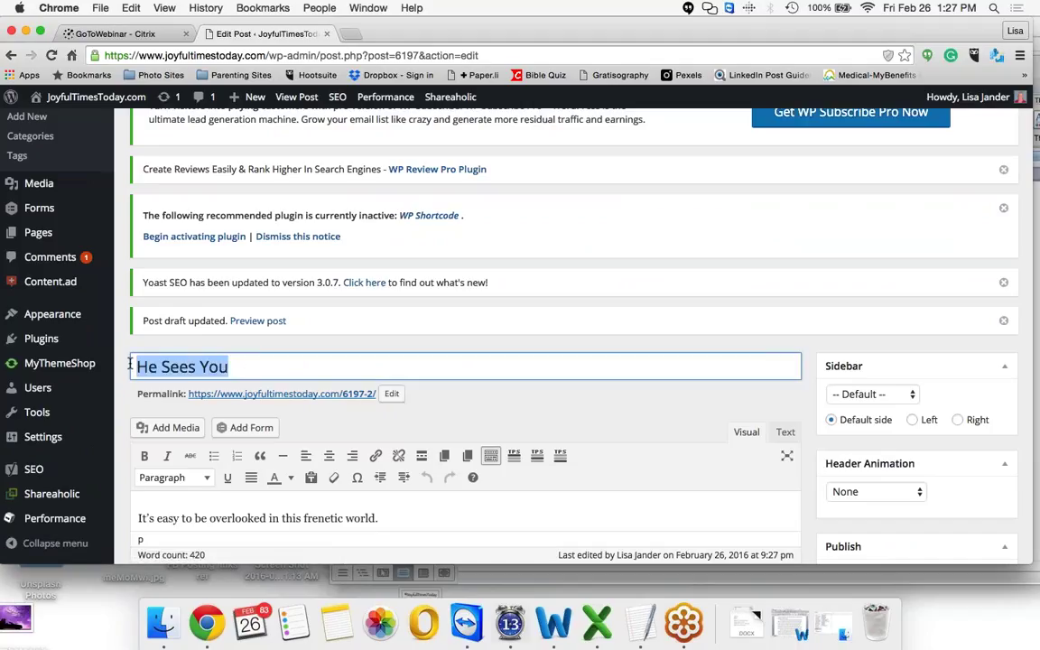
{"action": "left_click", "coordinate": [392, 395]}
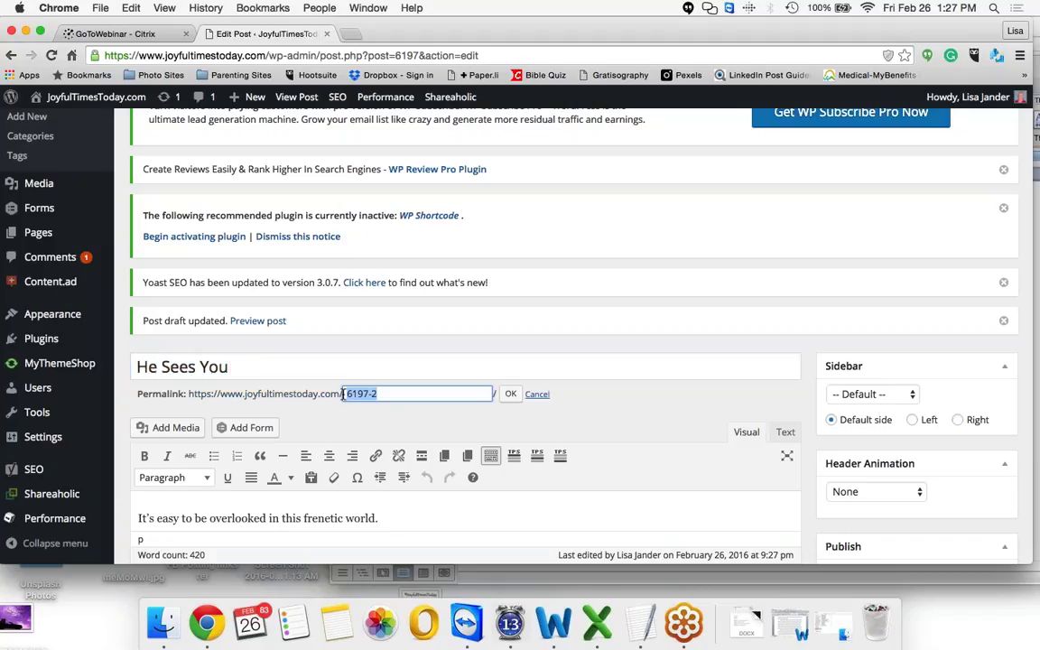
{"action": "key", "text": "super+v"}
{"action": "left_click", "coordinate": [511, 395]}
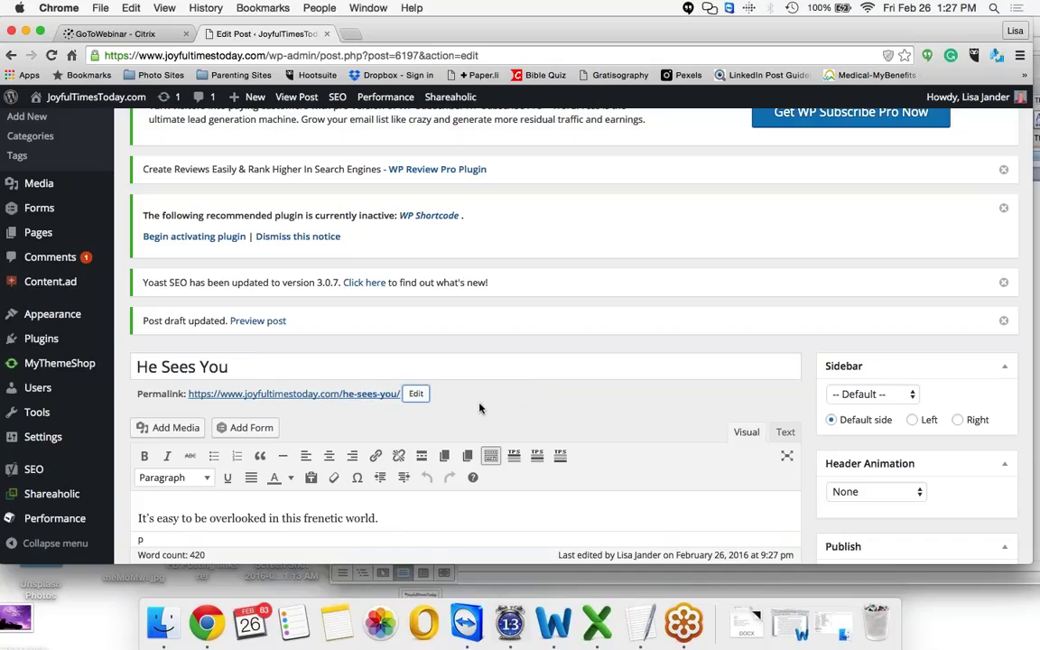
- Format the opening sentence "It's easy to be overlooked in this frenetic world." as a bold, purple Heading 1
{"action": "scroll", "coordinate": [480, 408], "scroll_direction": "down", "scroll_amount": 2}
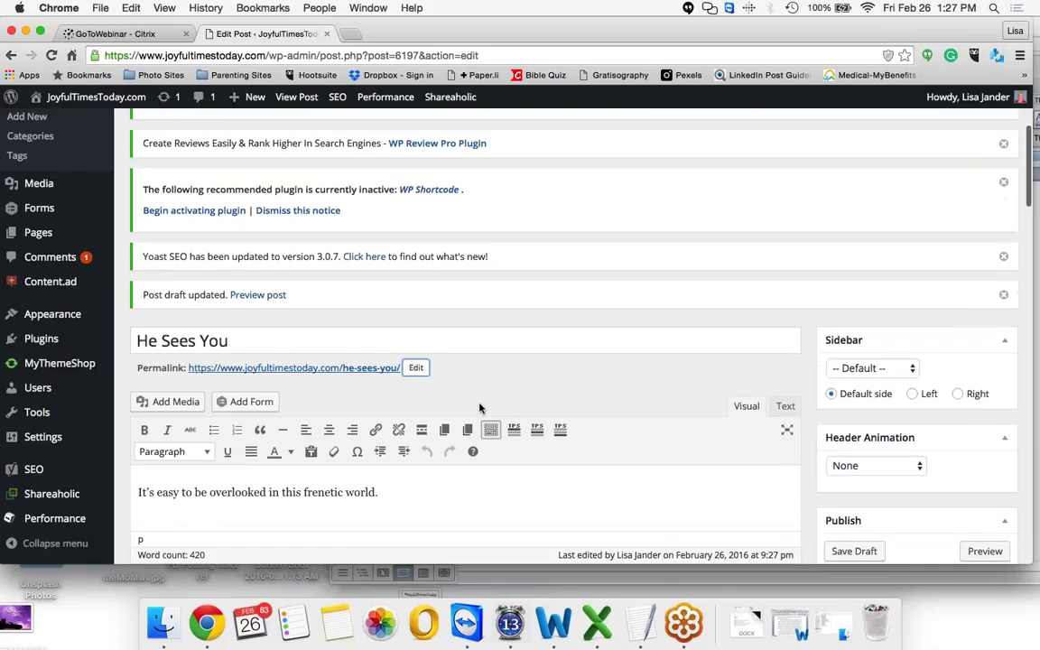
{"action": "scroll", "coordinate": [525, 262], "scroll_direction": "down", "scroll_amount": 3}
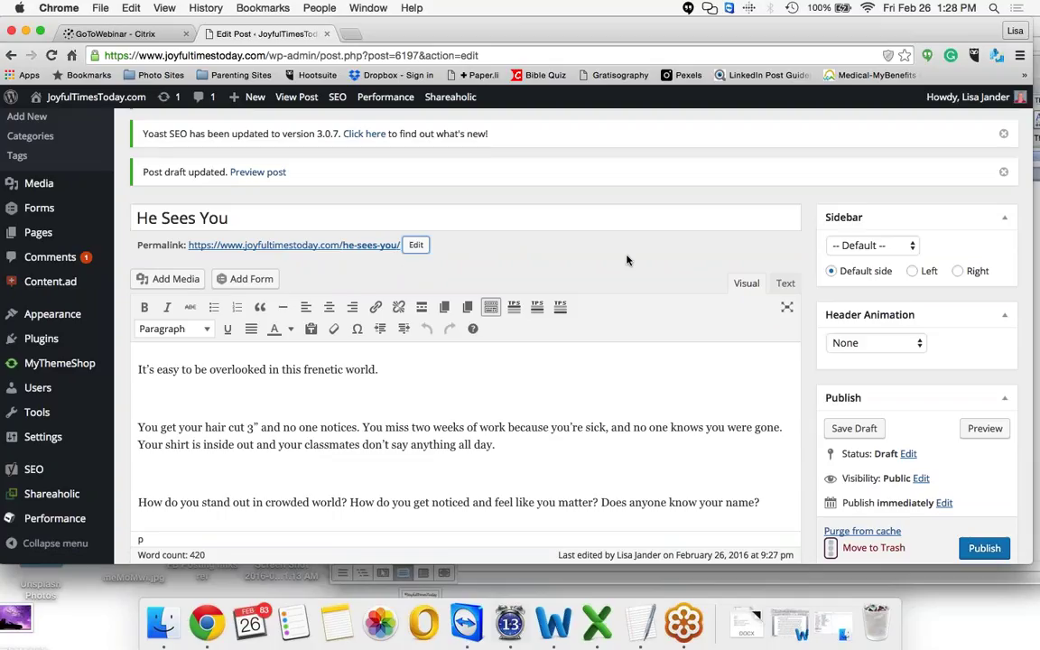
{"action": "scroll", "coordinate": [628, 260], "scroll_direction": "down", "scroll_amount": 1}
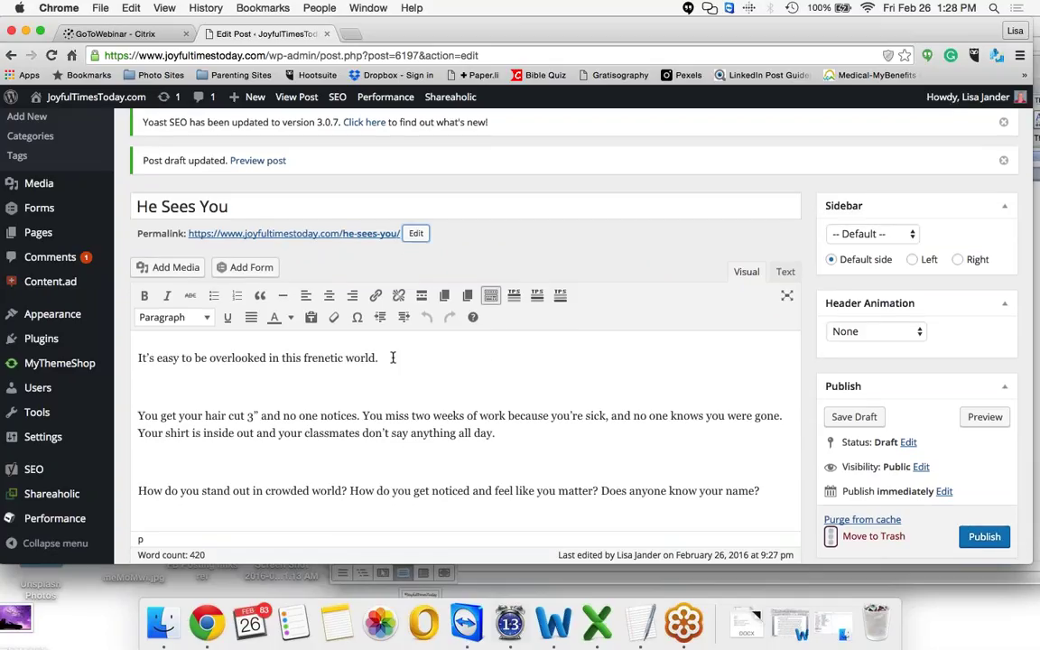
{"action": "scroll", "coordinate": [392, 357], "scroll_direction": "down", "scroll_amount": 2}
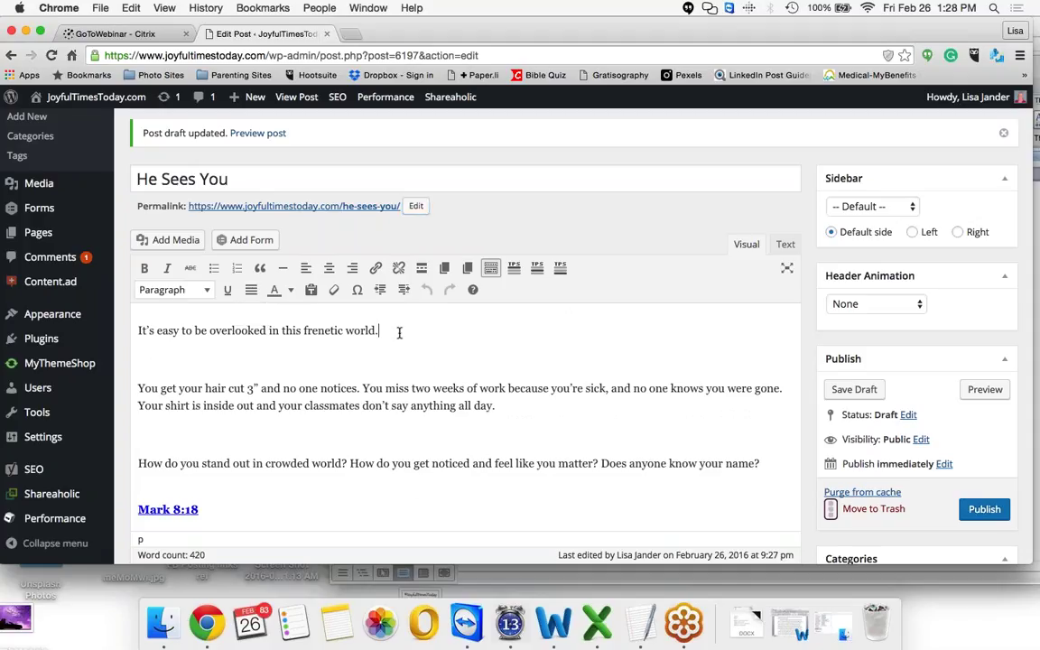
{"action": "left_click_drag", "start_coordinate": [399, 333], "coordinate": [221, 309]}
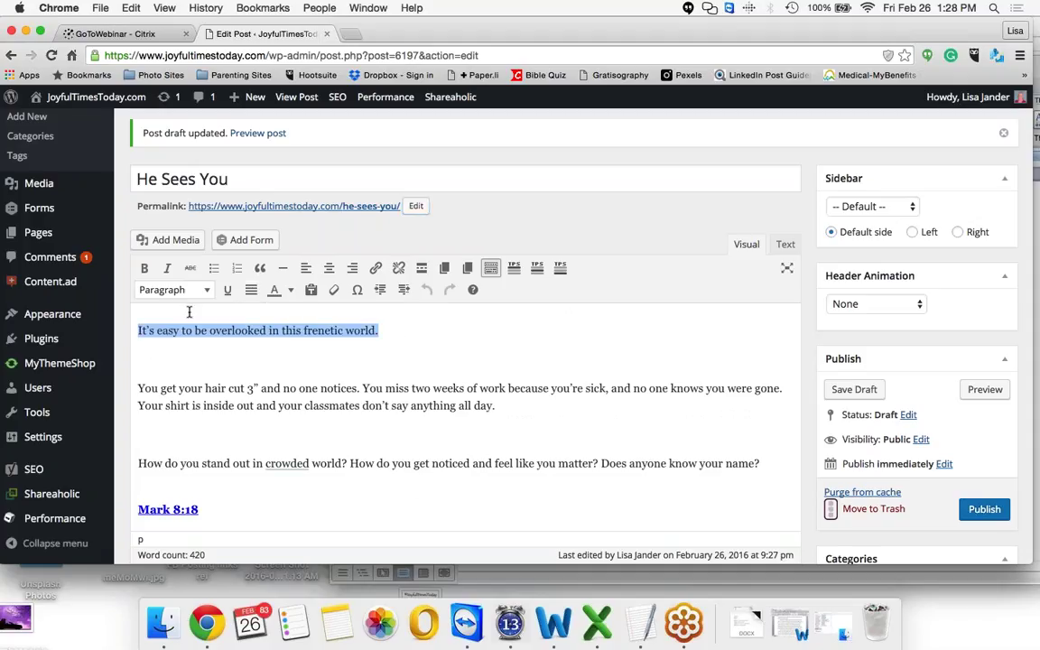
{"action": "left_click", "coordinate": [207, 291]}
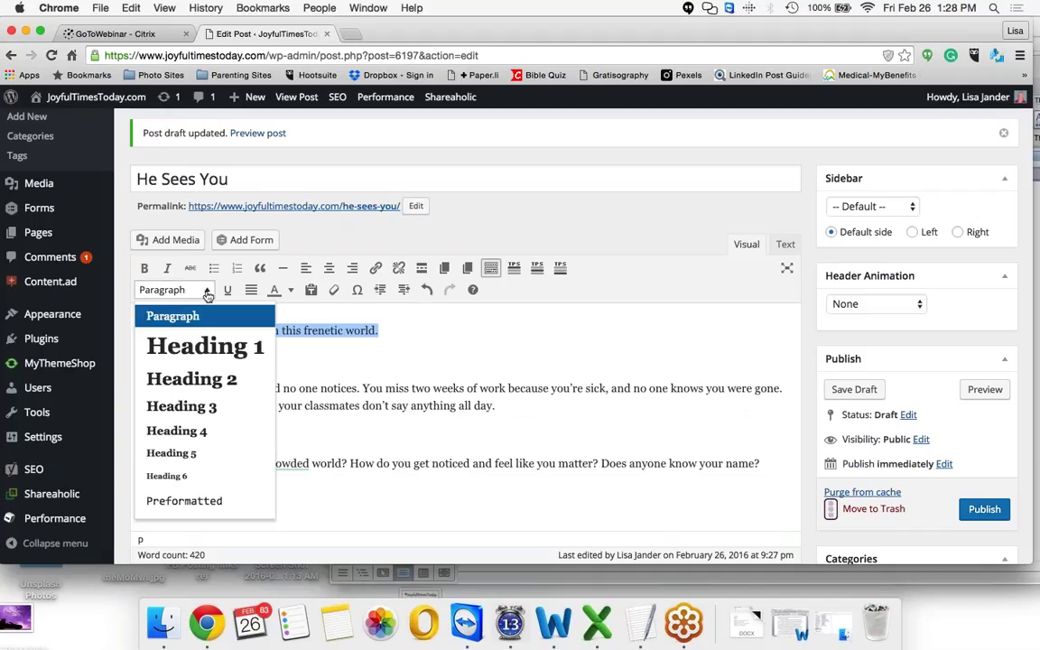
{"action": "left_click", "coordinate": [210, 349]}
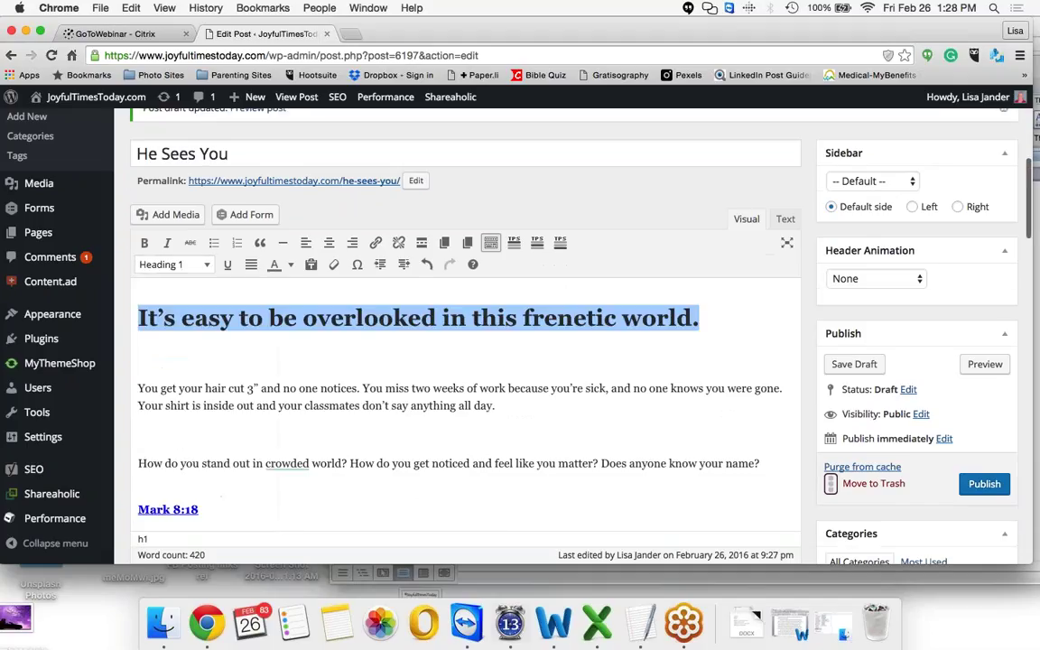
{"action": "left_click", "coordinate": [290, 265]}
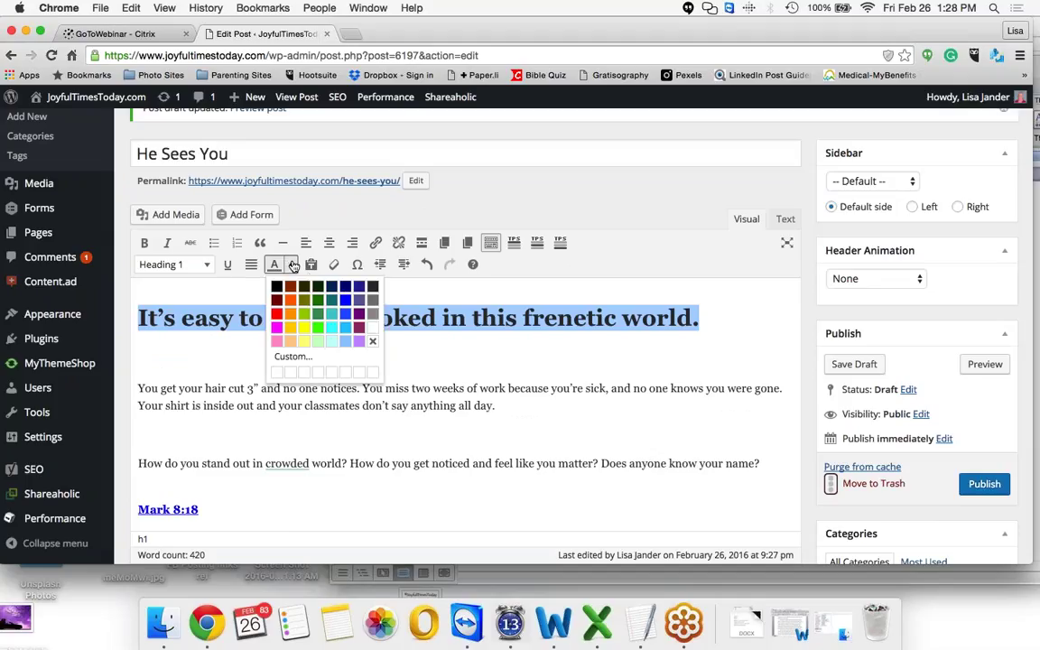
{"action": "left_click", "coordinate": [361, 314]}
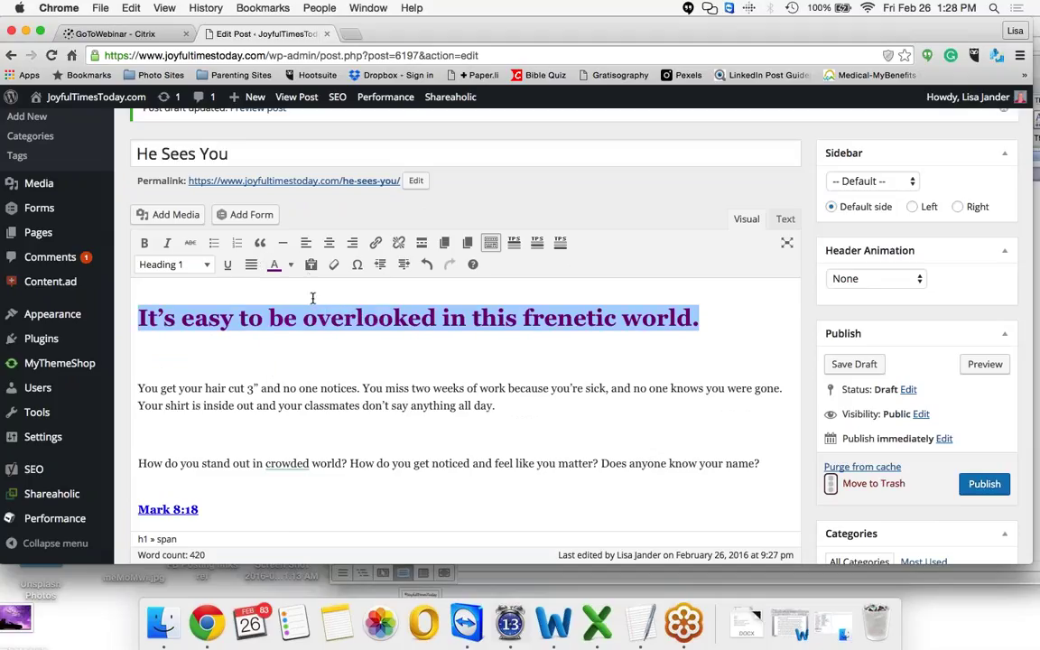
{"action": "left_click", "coordinate": [144, 243]}
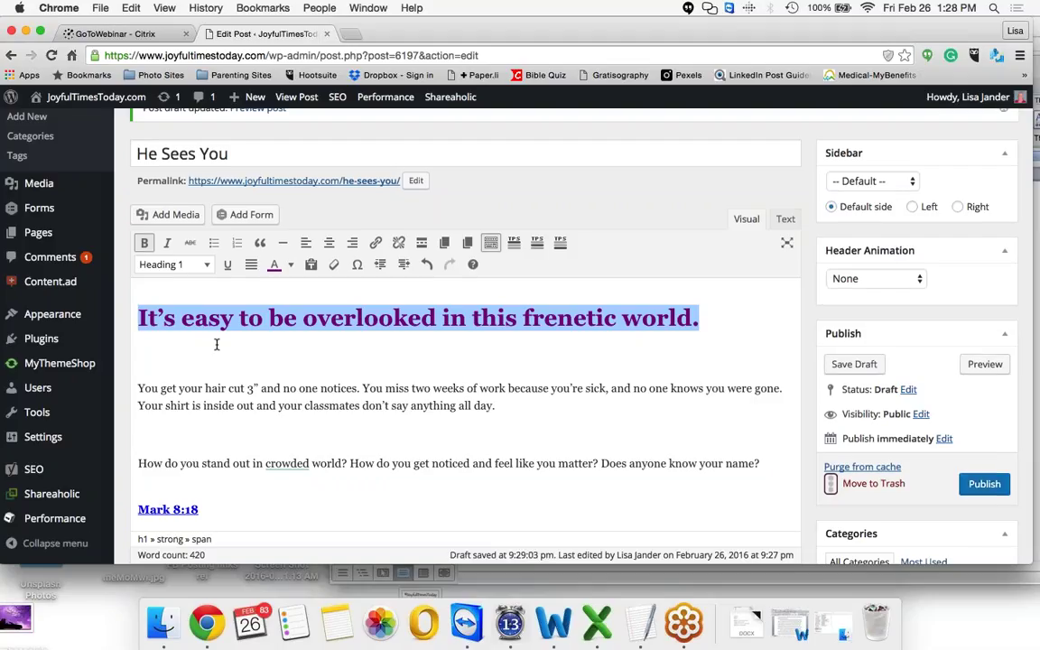
- Remove the blank lines below the purple heading and below the paragraph about the hair cut
{"action": "scroll", "coordinate": [217, 344], "scroll_direction": "down", "scroll_amount": 1}
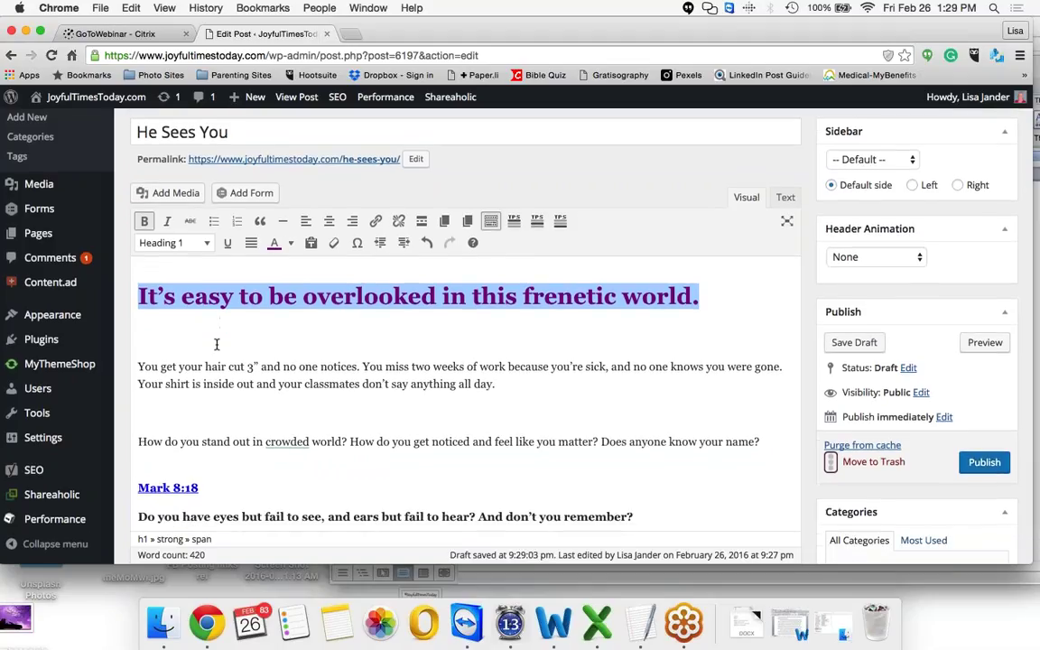
{"action": "left_click", "coordinate": [217, 344]}
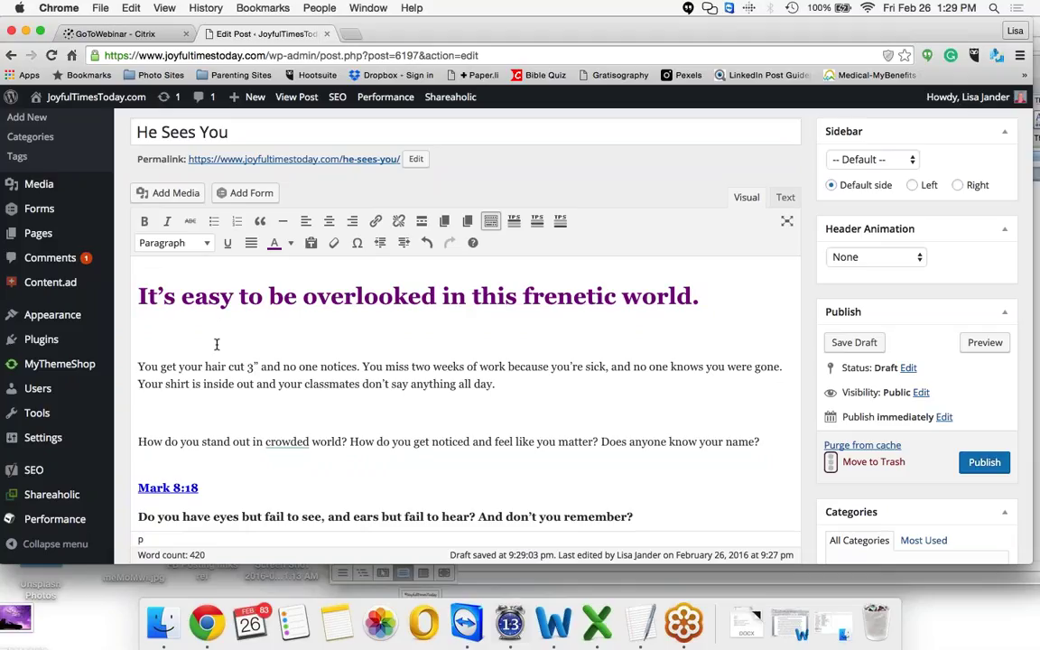
{"action": "key", "text": "BackSpace"}
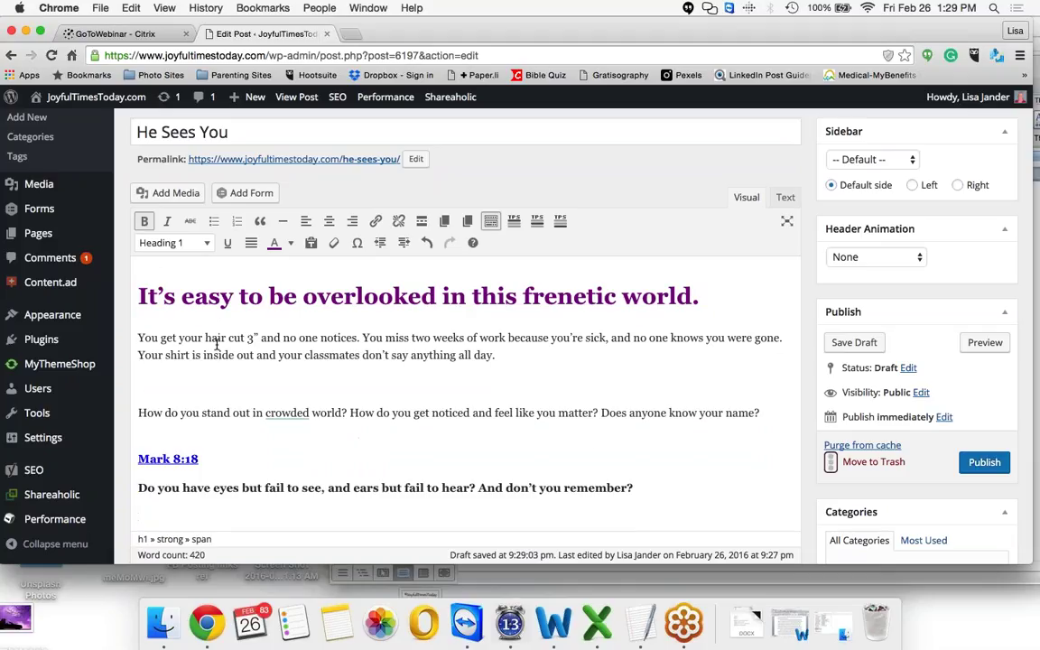
{"action": "left_click", "coordinate": [163, 383]}
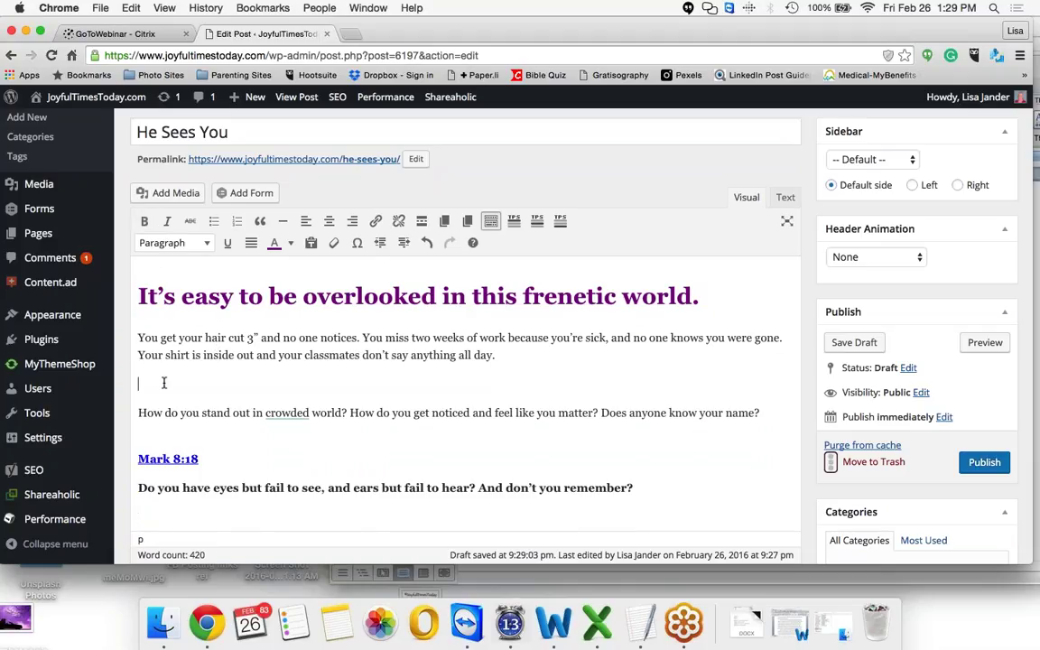
{"action": "key", "text": "BackSpace"}
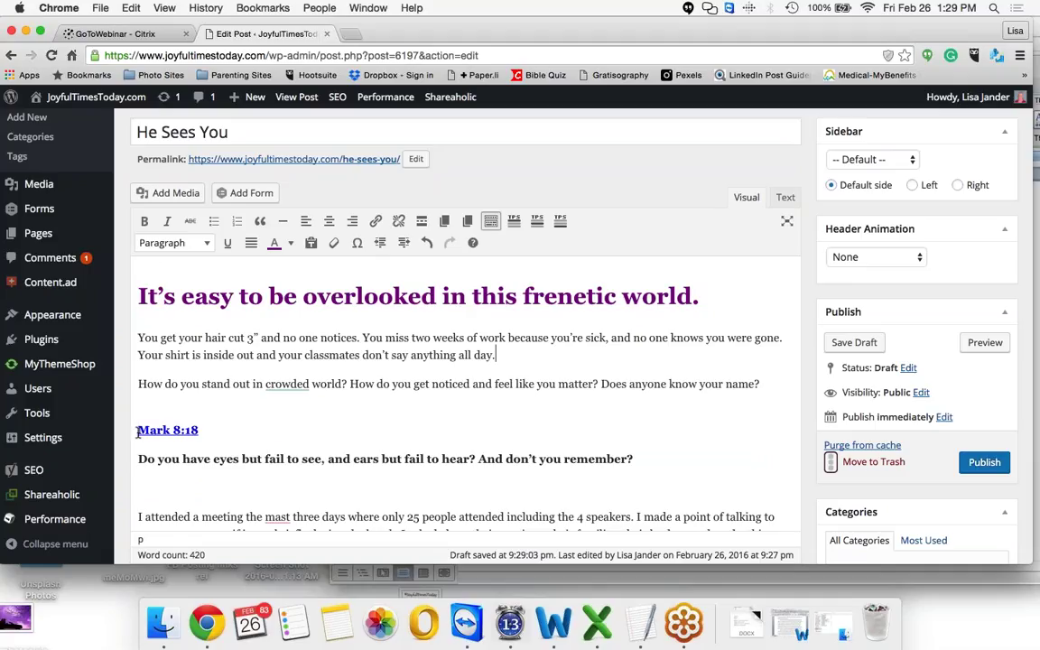
- Format the Mark 8:18 reference and its verse as Heading 3 inside a blockquote, keeping the text bold
{"action": "left_click_drag", "start_coordinate": [136, 432], "coordinate": [465, 476]}
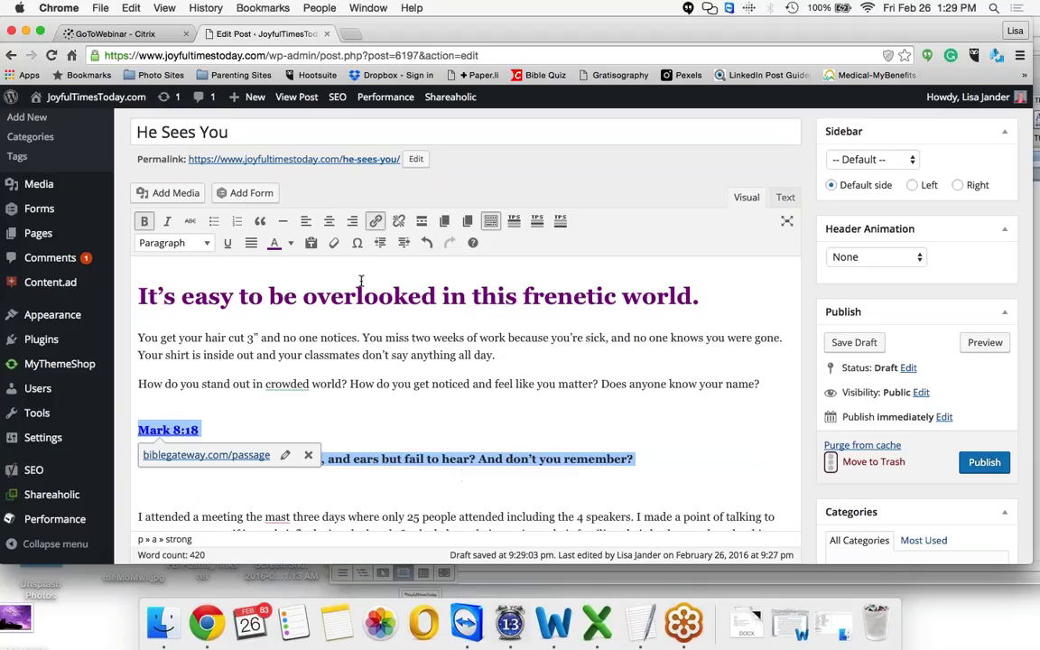
{"action": "left_click", "coordinate": [145, 223]}
{"action": "left_click", "coordinate": [145, 222]}
{"action": "left_click", "coordinate": [182, 246]}
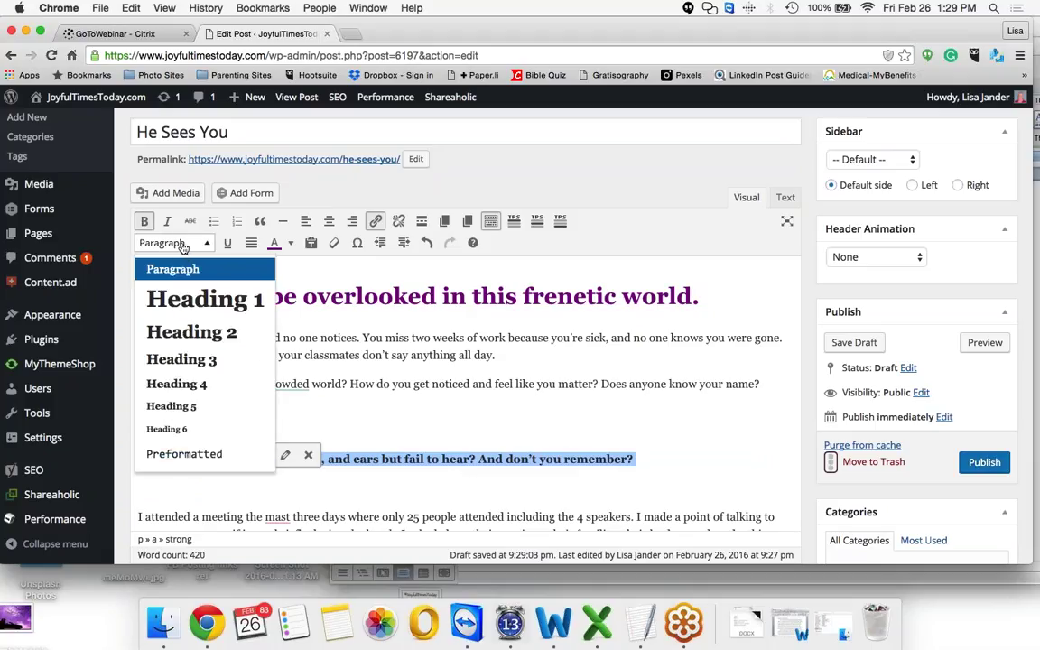
{"action": "left_click", "coordinate": [182, 361]}
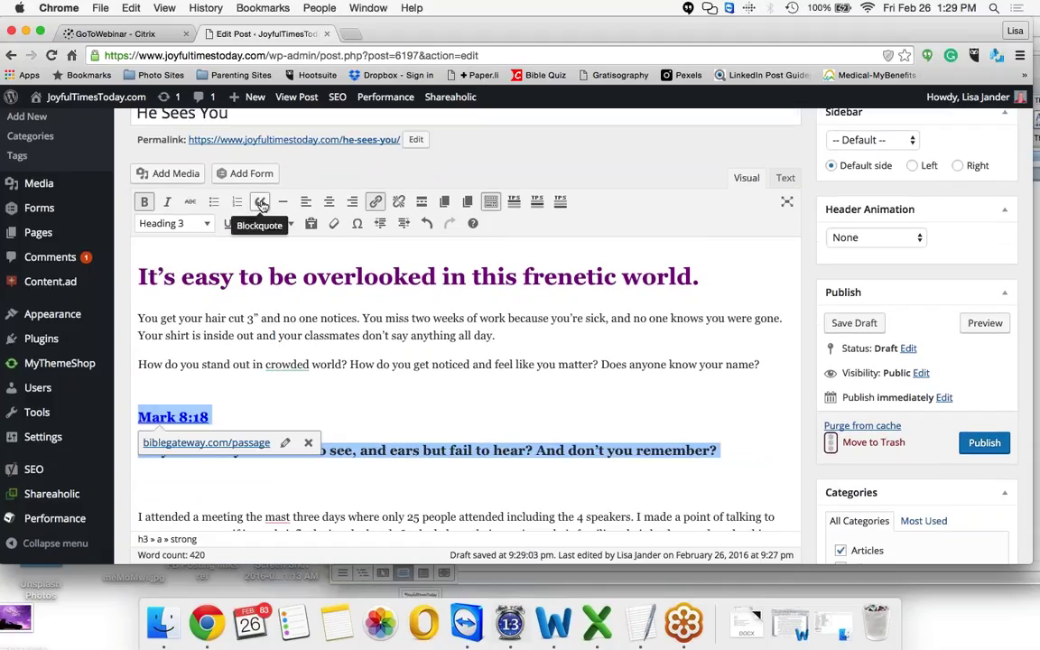
{"action": "left_click", "coordinate": [261, 202]}
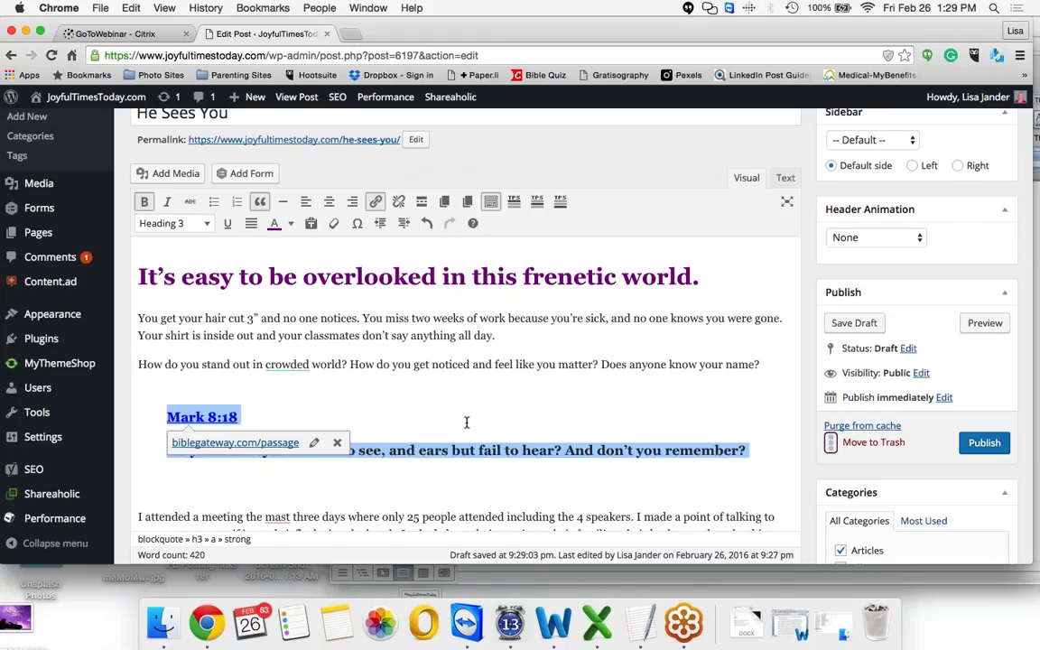
- Remove the blank lines below the Mark 8:18 verse, below the meeting paragraph and above the Luke 8:47 reference
{"action": "scroll", "coordinate": [467, 422], "scroll_direction": "down", "scroll_amount": 1}
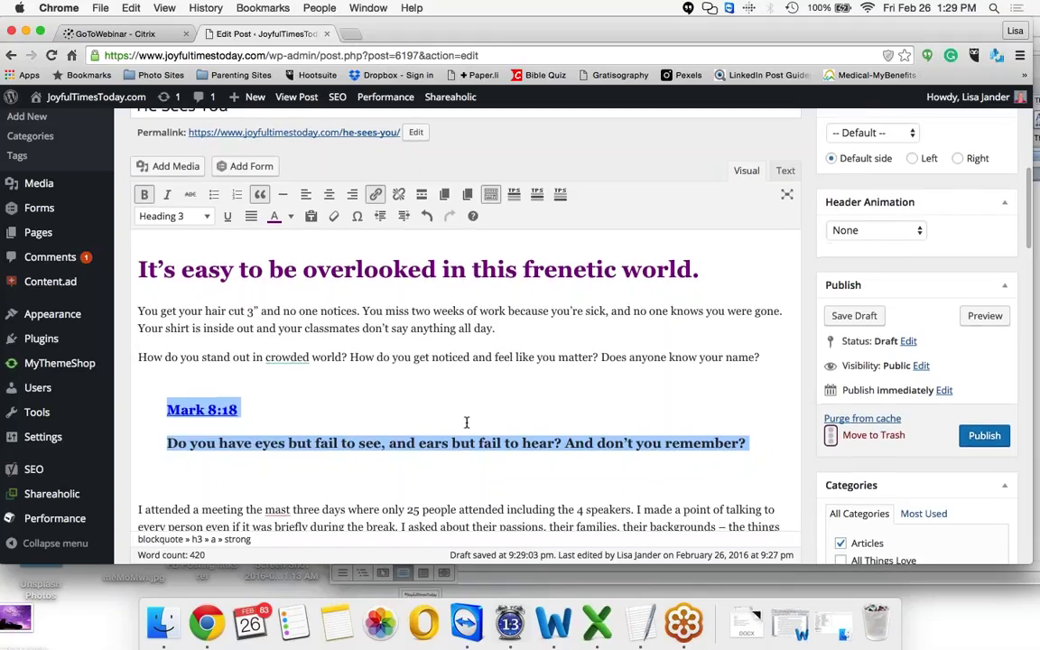
{"action": "scroll", "coordinate": [467, 423], "scroll_direction": "down", "scroll_amount": 3}
{"action": "left_click", "coordinate": [178, 449]}
{"action": "key", "text": "BackSpace"}
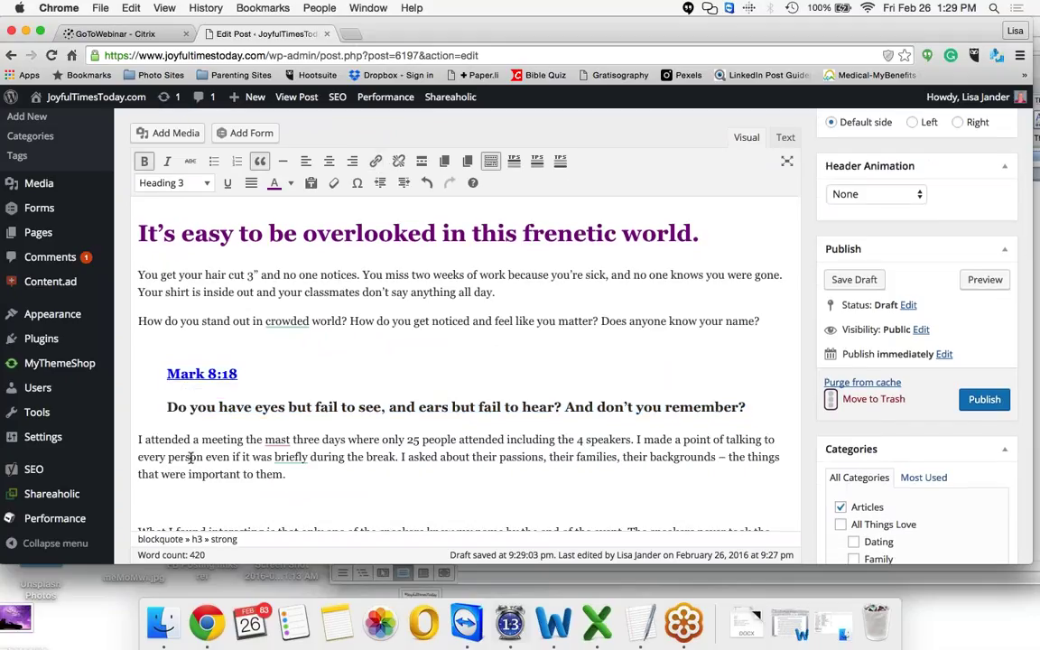
{"action": "left_click", "coordinate": [174, 498]}
{"action": "key", "text": "BackSpace"}
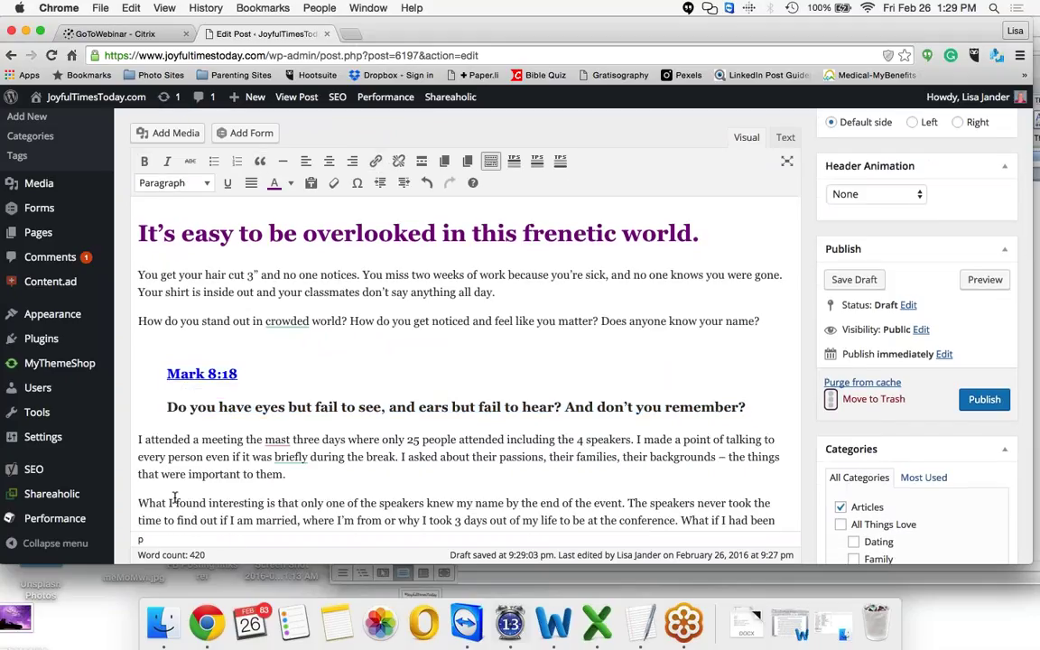
{"action": "scroll", "coordinate": [174, 497], "scroll_direction": "down", "scroll_amount": 3}
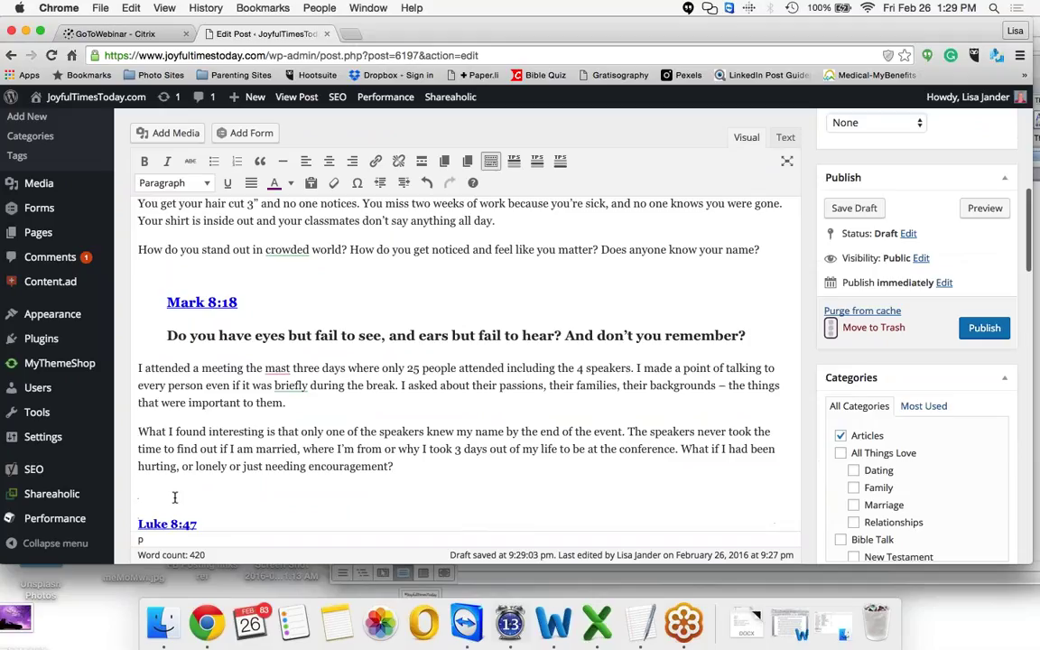
{"action": "scroll", "coordinate": [174, 497], "scroll_direction": "down", "scroll_amount": 2}
{"action": "key", "text": "BackSpace"}
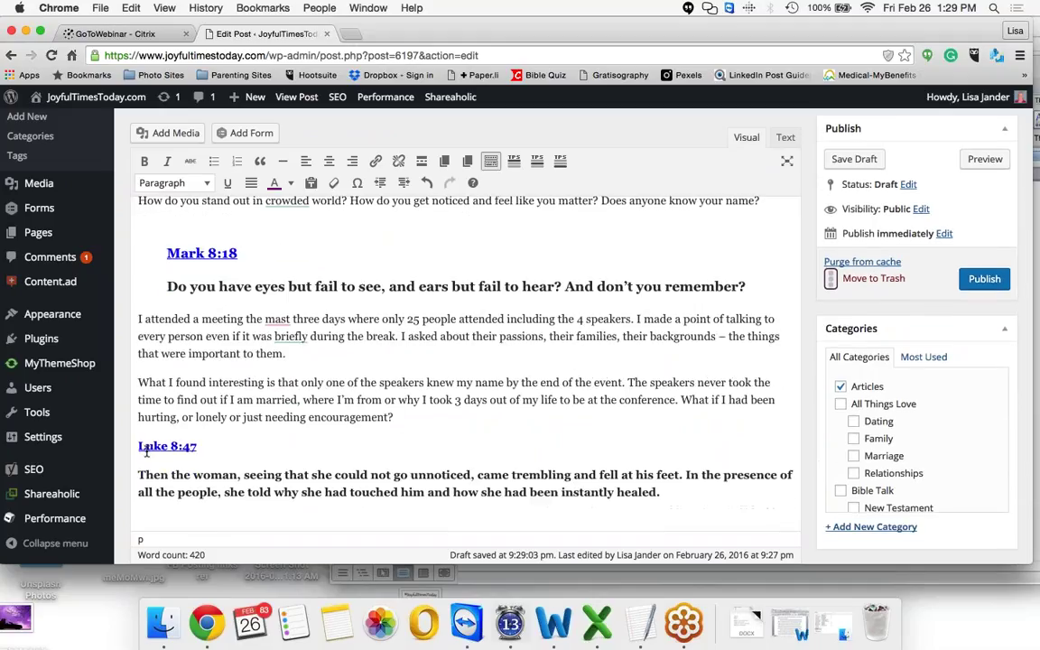
- Format the Luke 8:47 reference and its verse as Heading 3 inside a blockquote, keeping the text bold
{"action": "scroll", "coordinate": [146, 451], "scroll_direction": "down", "scroll_amount": 3}
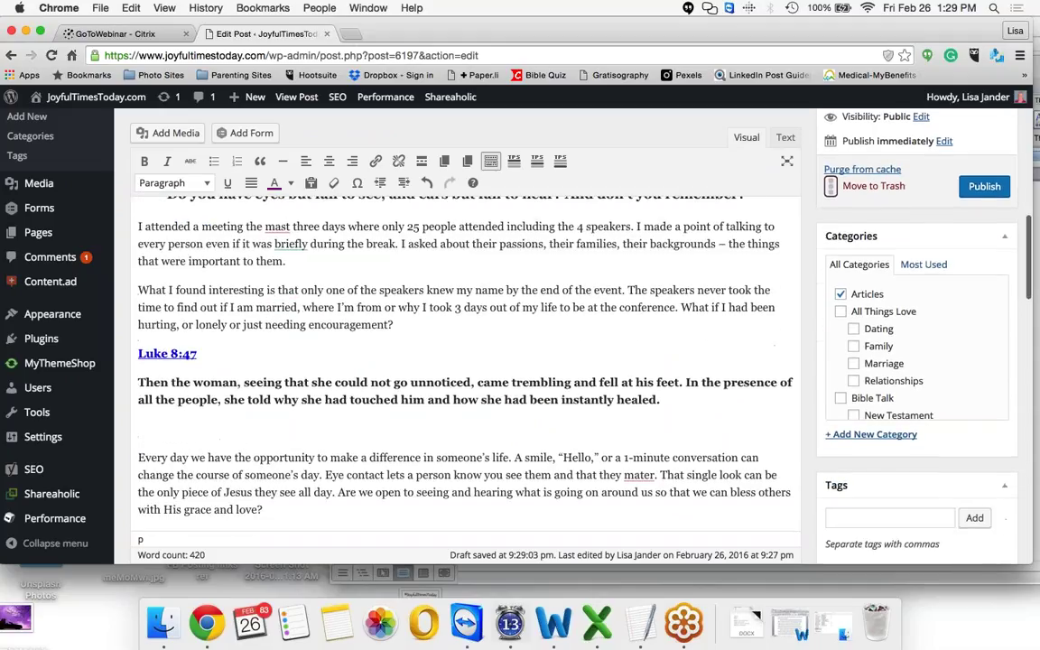
{"action": "left_click_drag", "start_coordinate": [138, 353], "coordinate": [262, 432]}
{"action": "left_click", "coordinate": [145, 162]}
{"action": "left_click", "coordinate": [145, 162]}
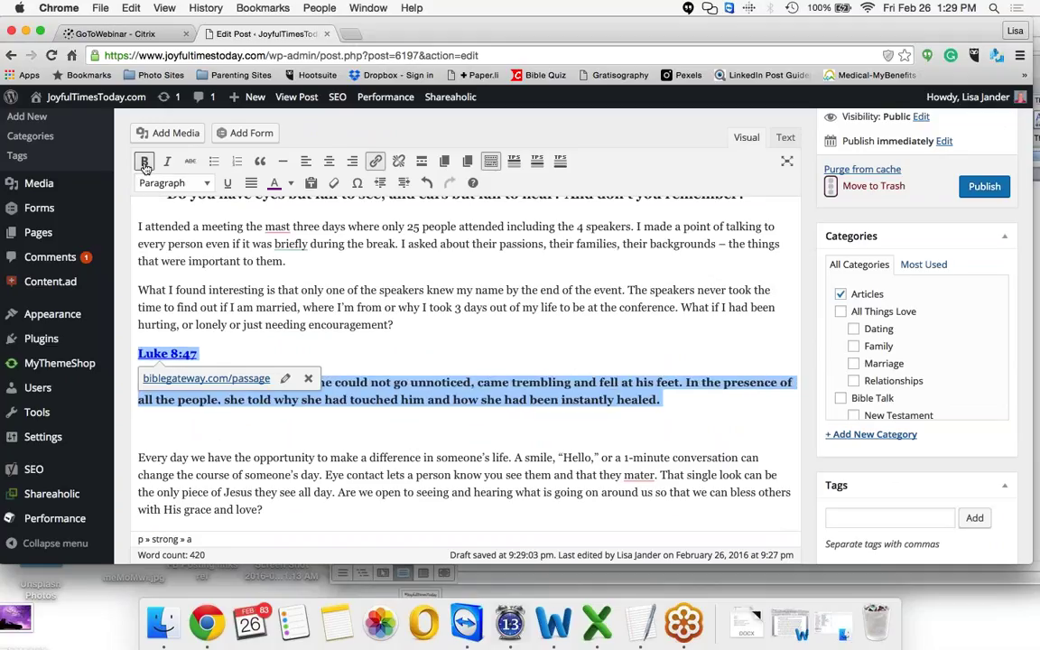
{"action": "left_click", "coordinate": [172, 183]}
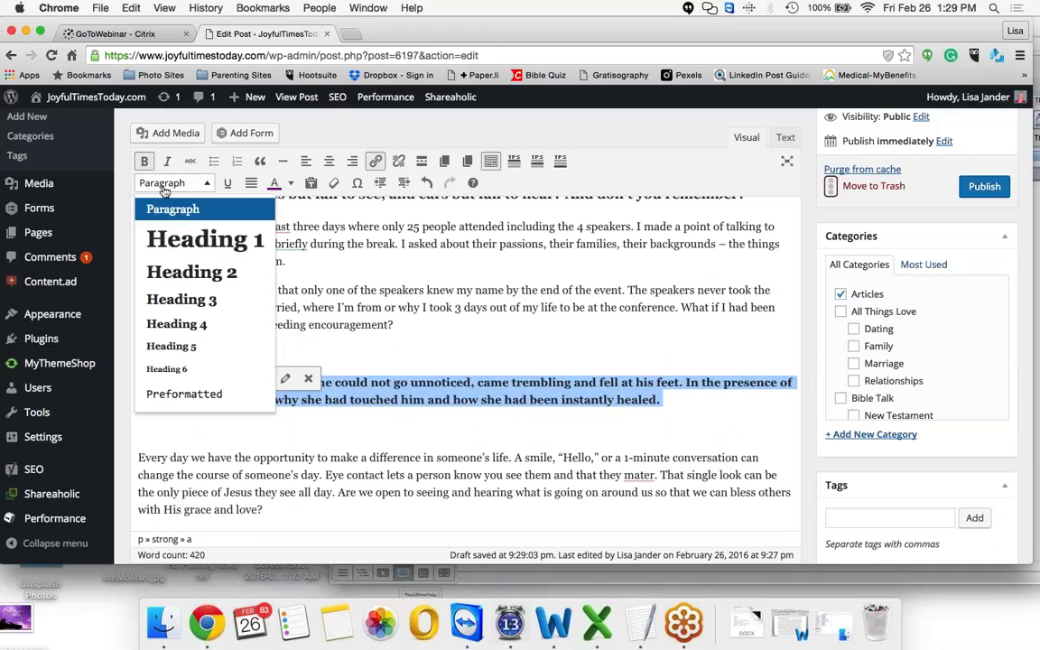
{"action": "left_click", "coordinate": [185, 301]}
{"action": "left_click", "coordinate": [261, 161]}
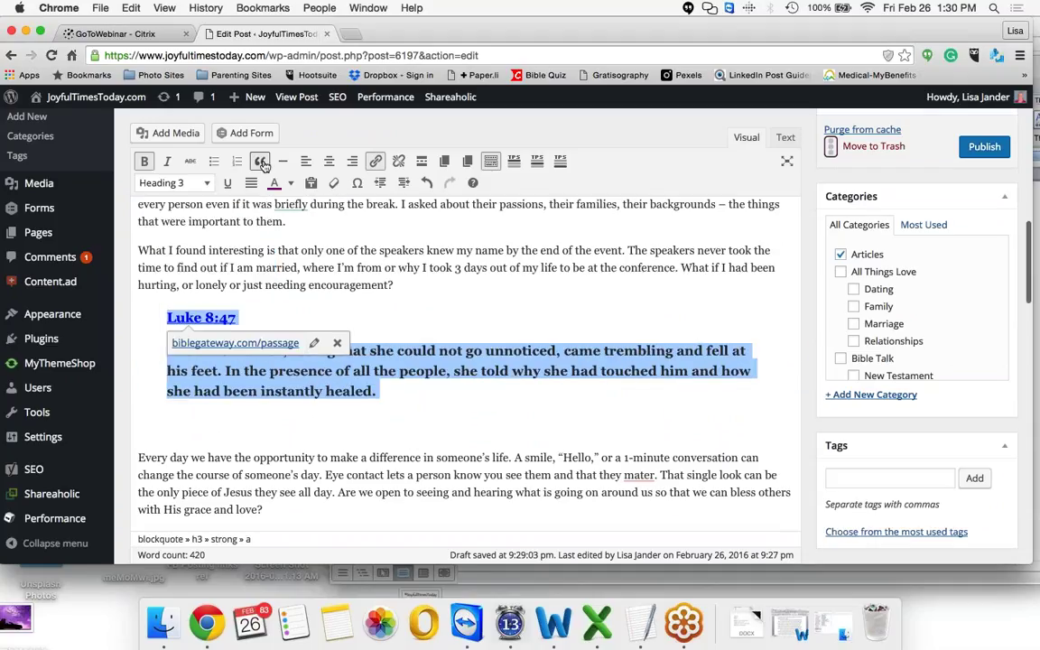
- Remove the blank line between the Luke 8:47 verse and the paragraph beginning "Every day we have the opportunity"
{"action": "left_click", "coordinate": [178, 433]}
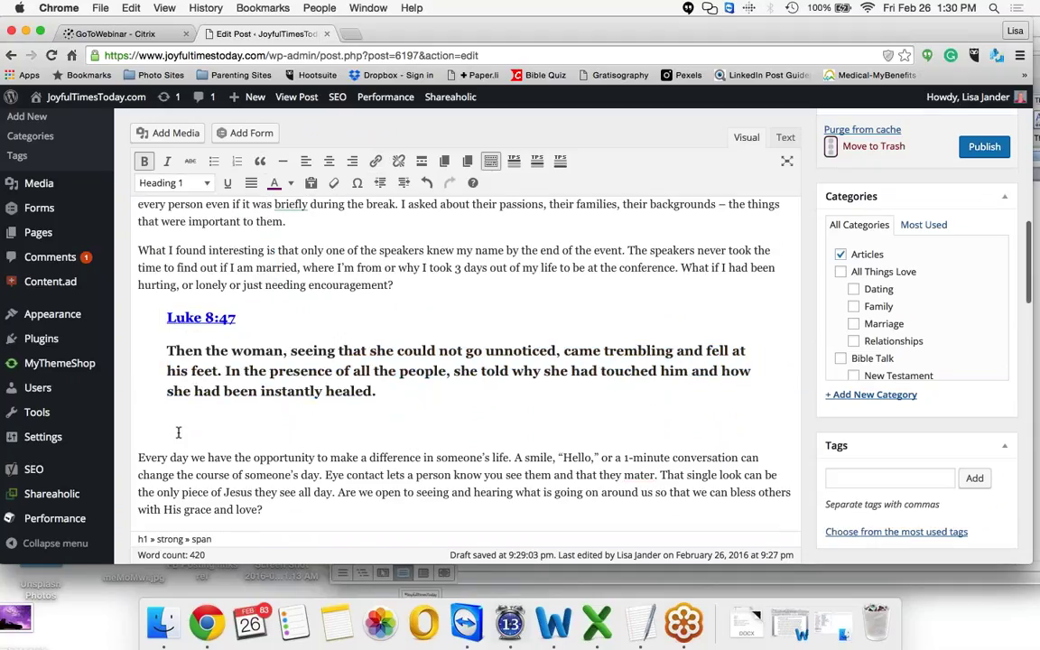
{"action": "left_click", "coordinate": [131, 427]}
{"action": "left_click", "coordinate": [141, 438]}
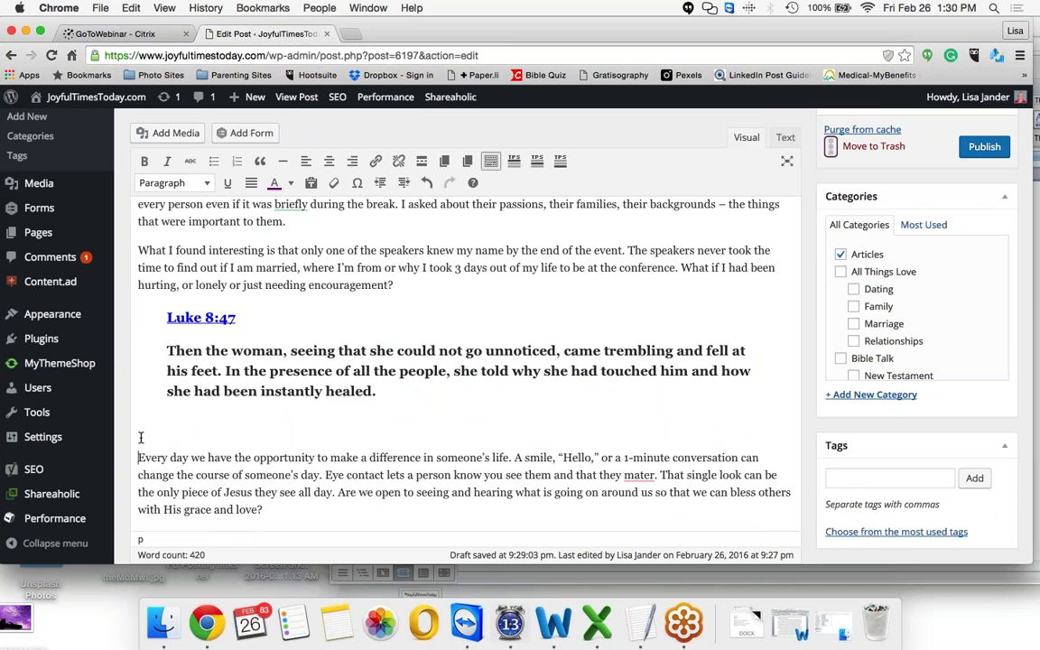
{"action": "key", "text": "BackSpace"}
{"action": "scroll", "coordinate": [141, 438], "scroll_direction": "up", "scroll_amount": 5}
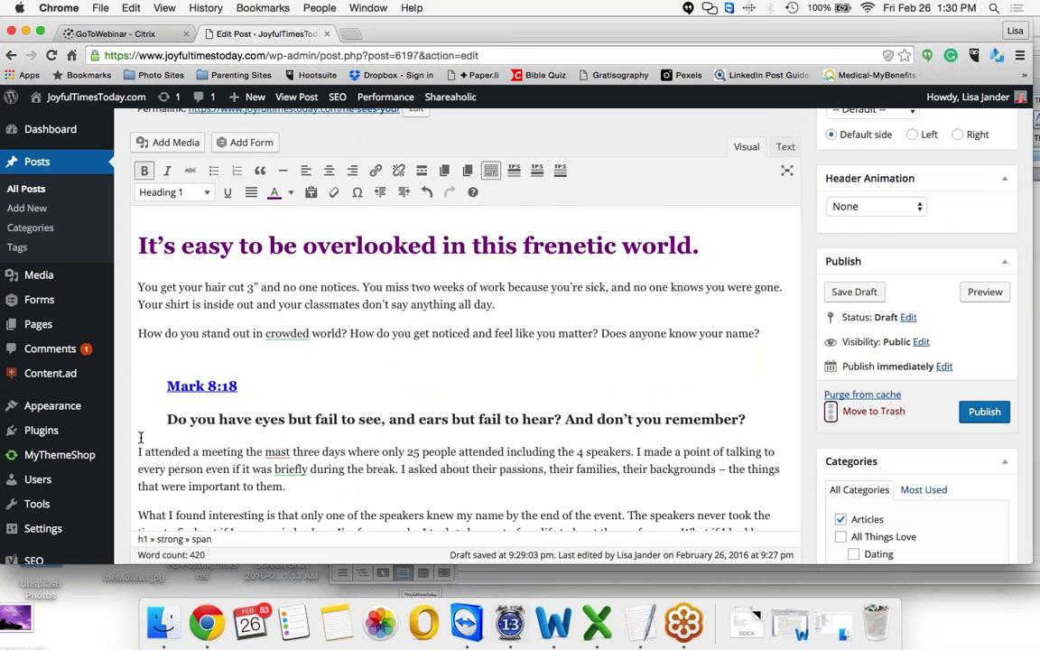
{"action": "scroll", "coordinate": [141, 438], "scroll_direction": "down", "scroll_amount": 1}
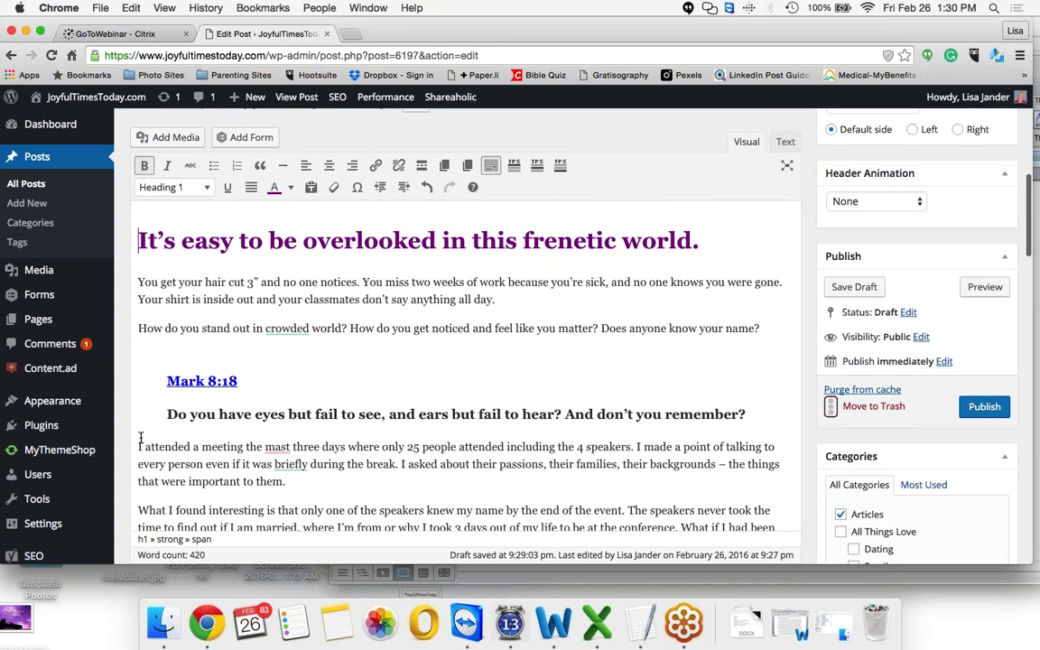
{"action": "scroll", "coordinate": [141, 439], "scroll_direction": "down", "scroll_amount": 1}
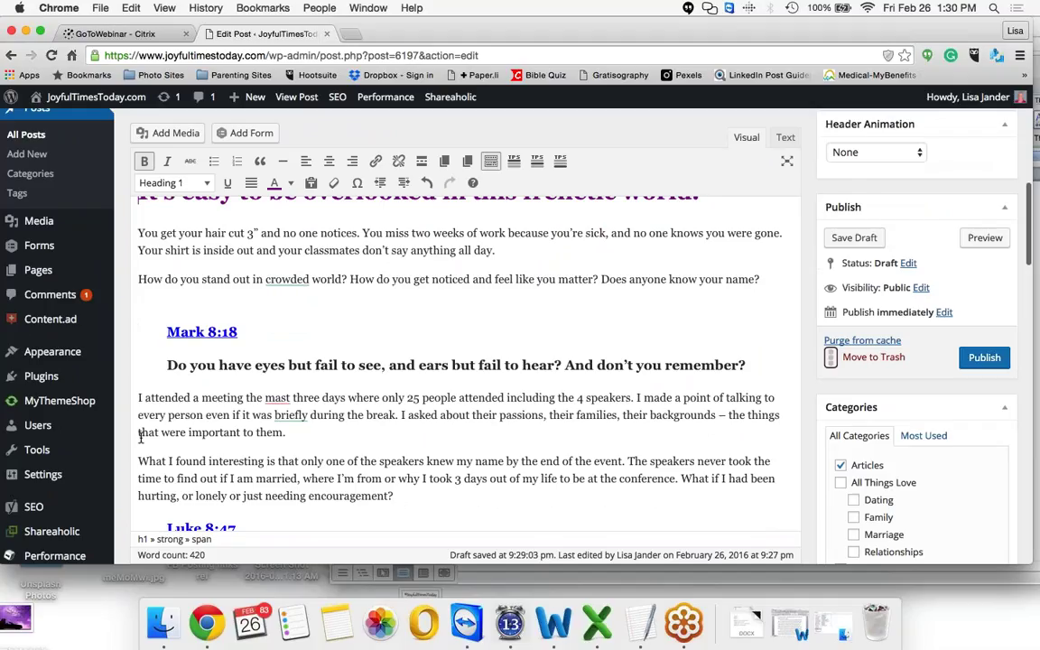
{"action": "scroll", "coordinate": [141, 438], "scroll_direction": "down", "scroll_amount": 3}
{"action": "scroll", "coordinate": [141, 438], "scroll_direction": "down", "scroll_amount": 2}
{"action": "key", "text": "super+z"}
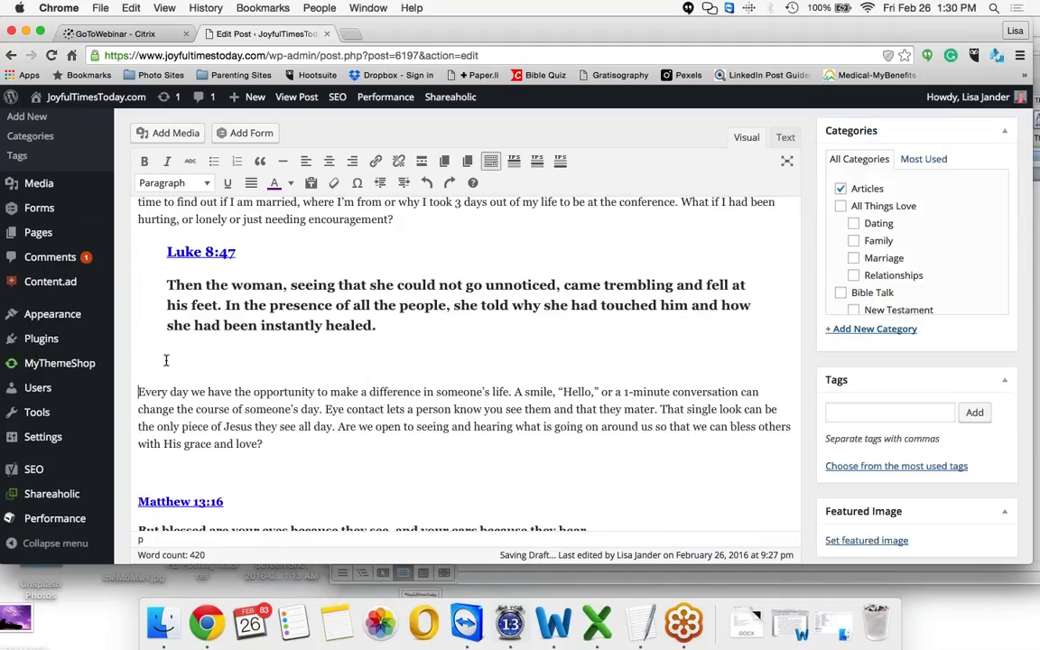
{"action": "left_click", "coordinate": [172, 357]}
{"action": "key", "text": "BackSpace"}
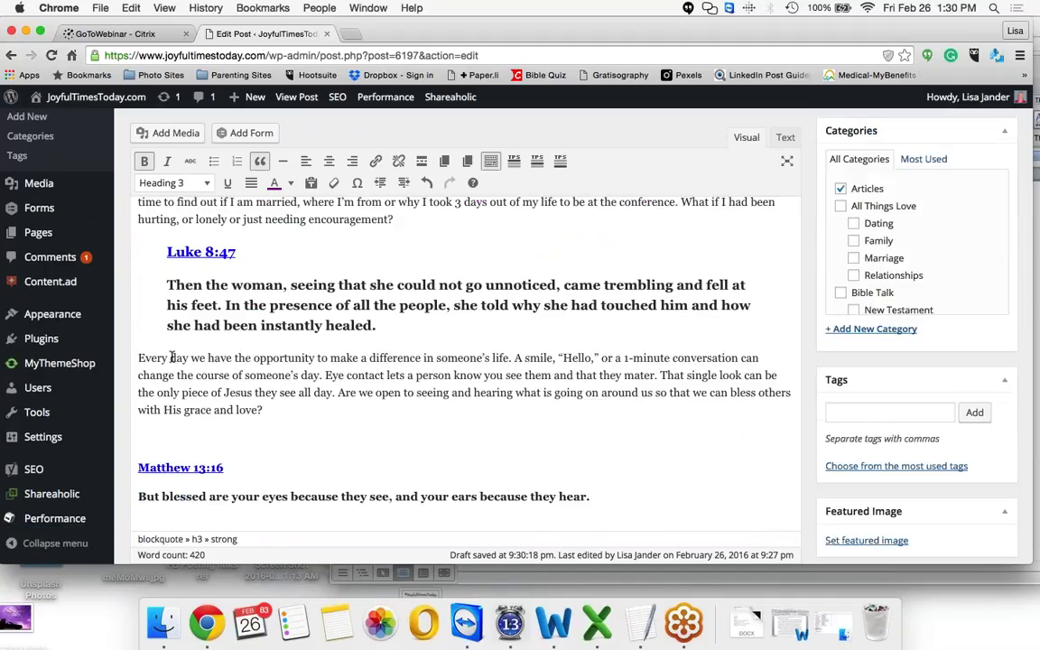
- Remove the blank line between the Mark 10:51 verse and the closing paragraph beginning "Look longer"
{"action": "scroll", "coordinate": [172, 357], "scroll_direction": "down", "scroll_amount": 1}
{"action": "scroll", "coordinate": [171, 358], "scroll_direction": "down", "scroll_amount": 3}
{"action": "scroll", "coordinate": [374, 313], "scroll_direction": "down", "scroll_amount": 4}
{"action": "left_click", "coordinate": [262, 352]}
{"action": "key", "text": "BackSpace"}
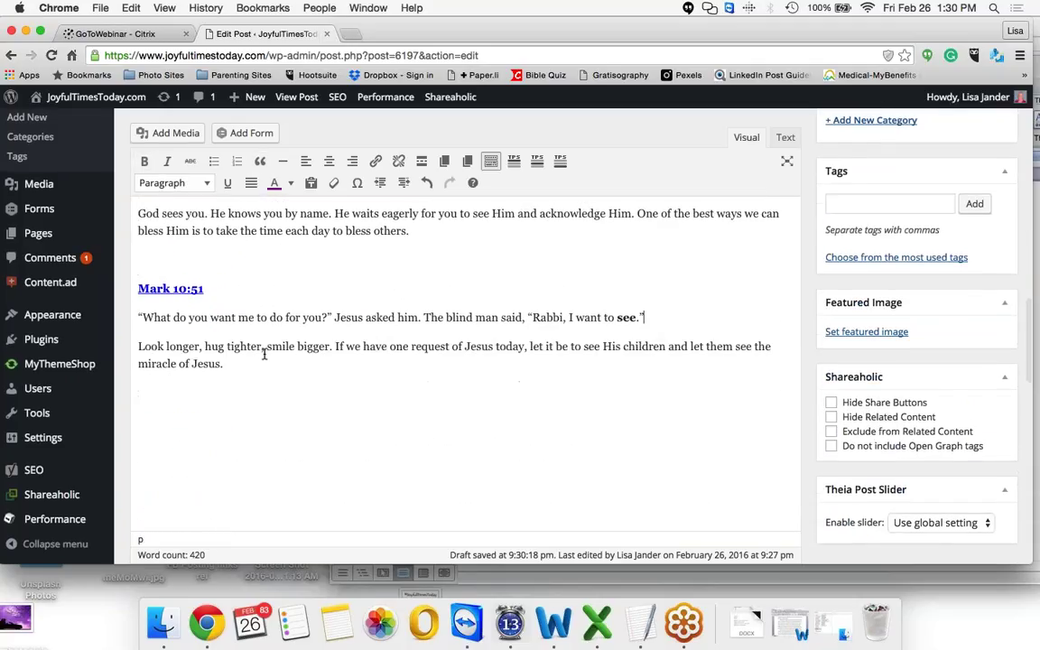
{"action": "triple_click", "coordinate": [149, 288]}
{"action": "left_click_drag", "start_coordinate": [328, 355], "coordinate": [348, 318]}
- Set the Luke 8:47 link to open in a new tab, keeping "Luke 8:47" as its link text
{"action": "scroll", "coordinate": [348, 316], "scroll_direction": "up", "scroll_amount": 8}
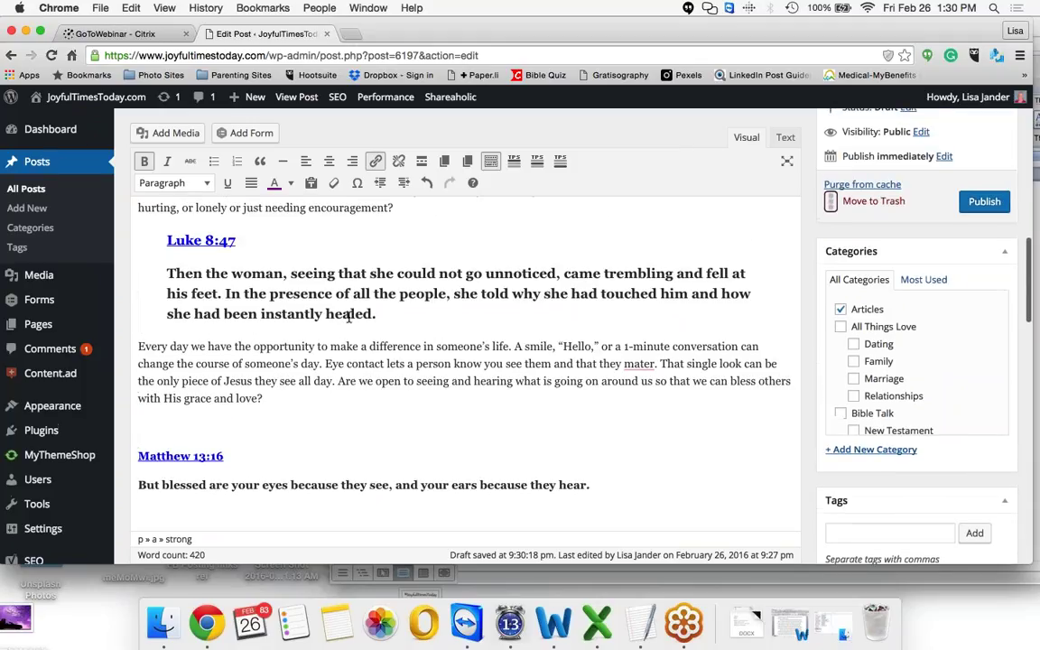
{"action": "scroll", "coordinate": [348, 316], "scroll_direction": "up", "scroll_amount": 1}
{"action": "scroll", "coordinate": [349, 318], "scroll_direction": "up", "scroll_amount": 3}
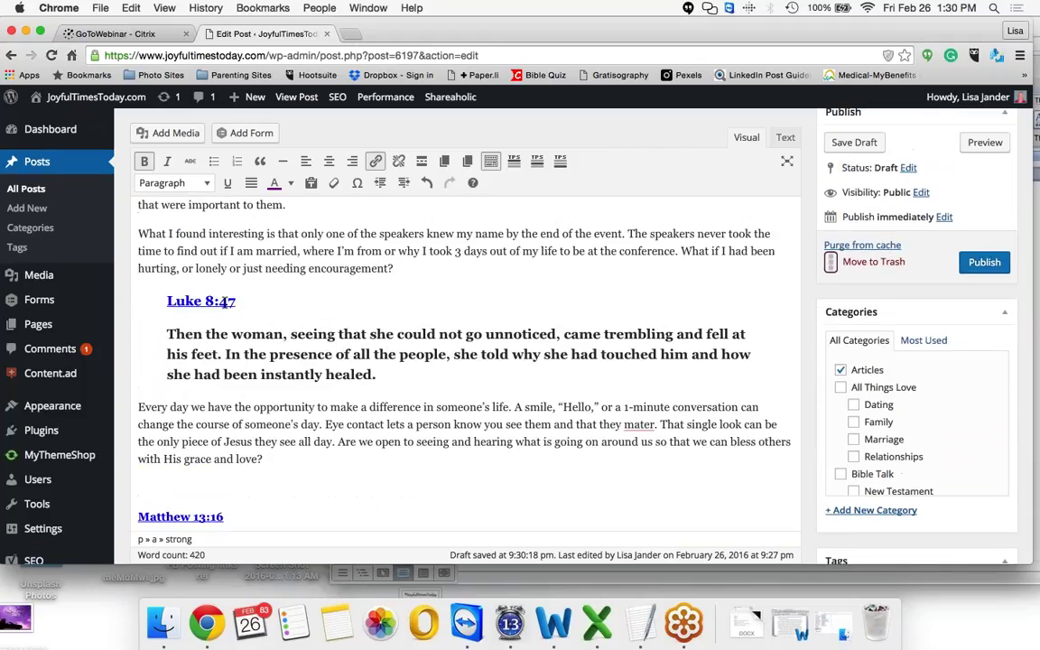
{"action": "left_click", "coordinate": [233, 303]}
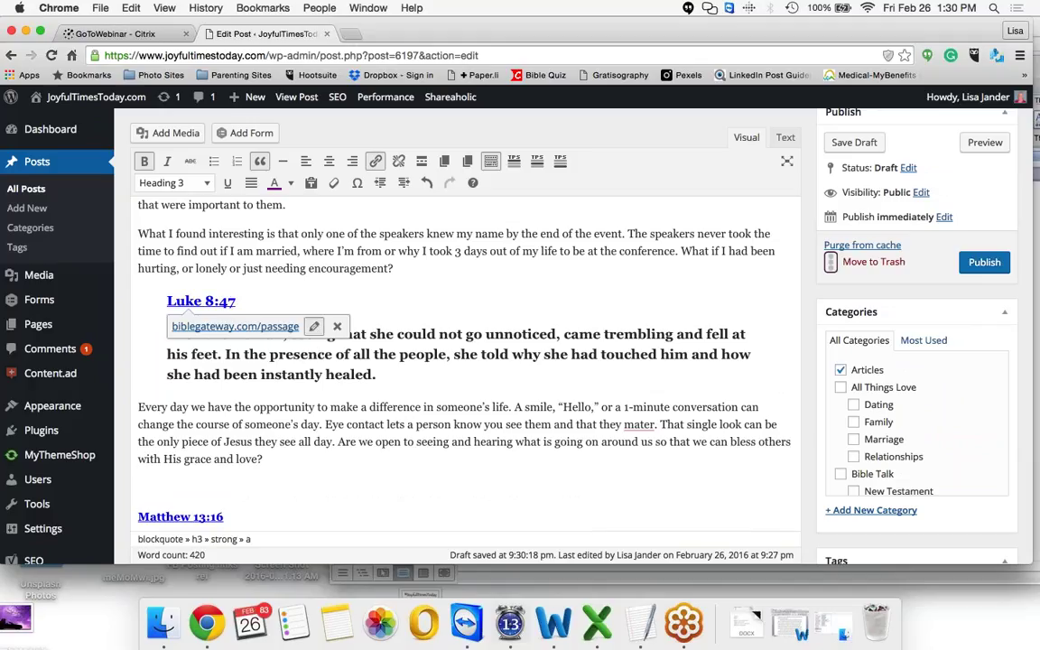
{"action": "key", "text": "ctrl+k"}
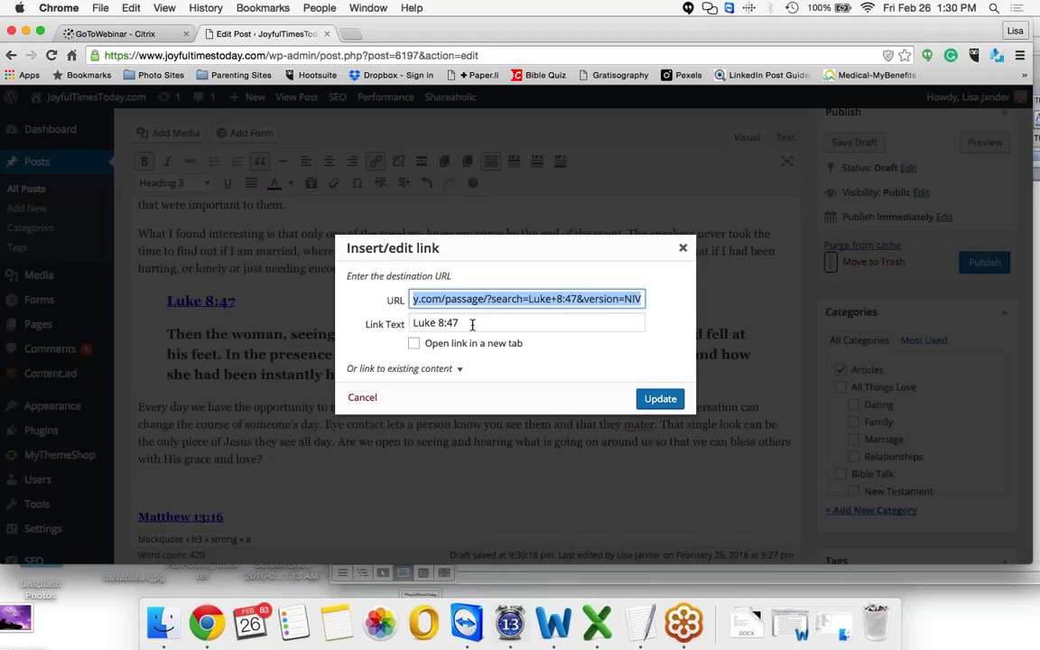
{"action": "left_click", "coordinate": [471, 325]}
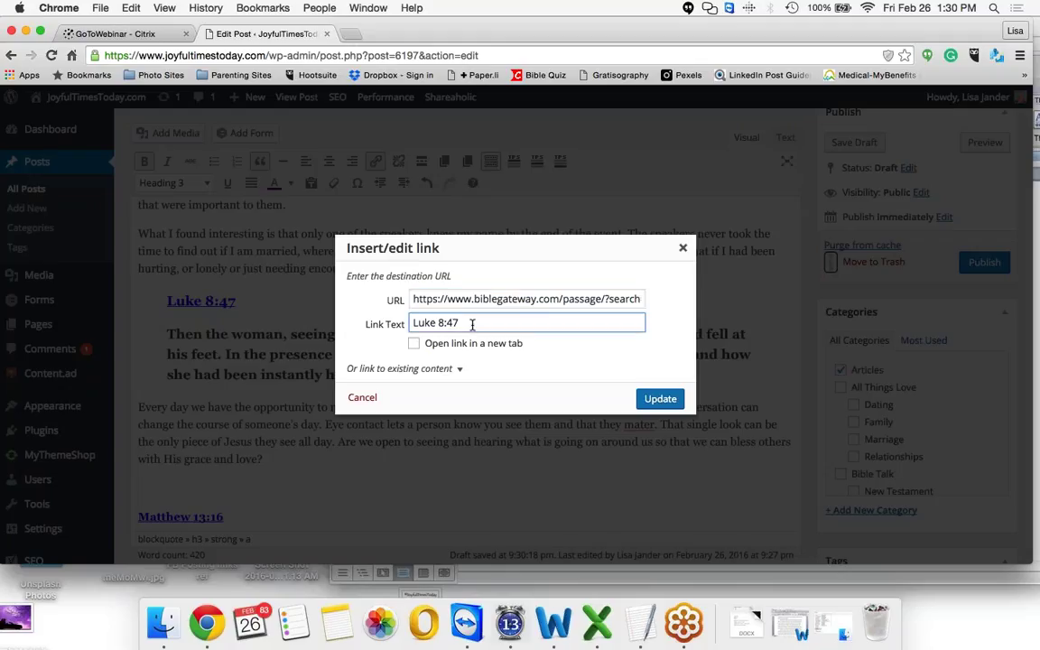
{"action": "key", "text": "BackSpace"}
{"action": "type", "text": "8"}
{"action": "key", "text": "BackSpace"}
{"action": "type", "text": "7"}
{"action": "left_click", "coordinate": [415, 345]}
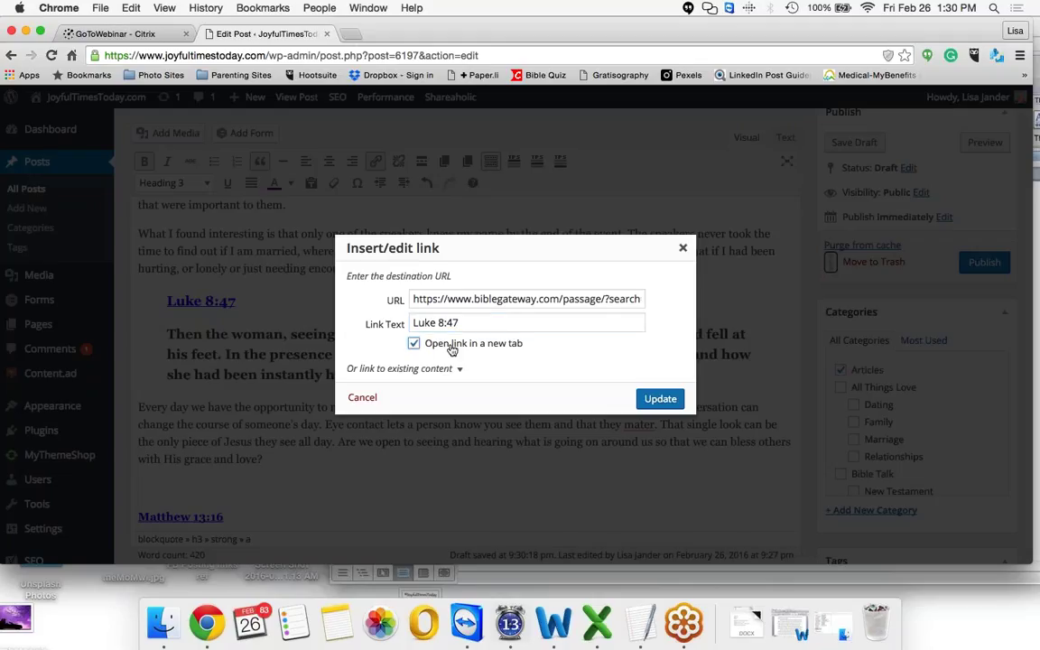
{"action": "left_click", "coordinate": [660, 399]}
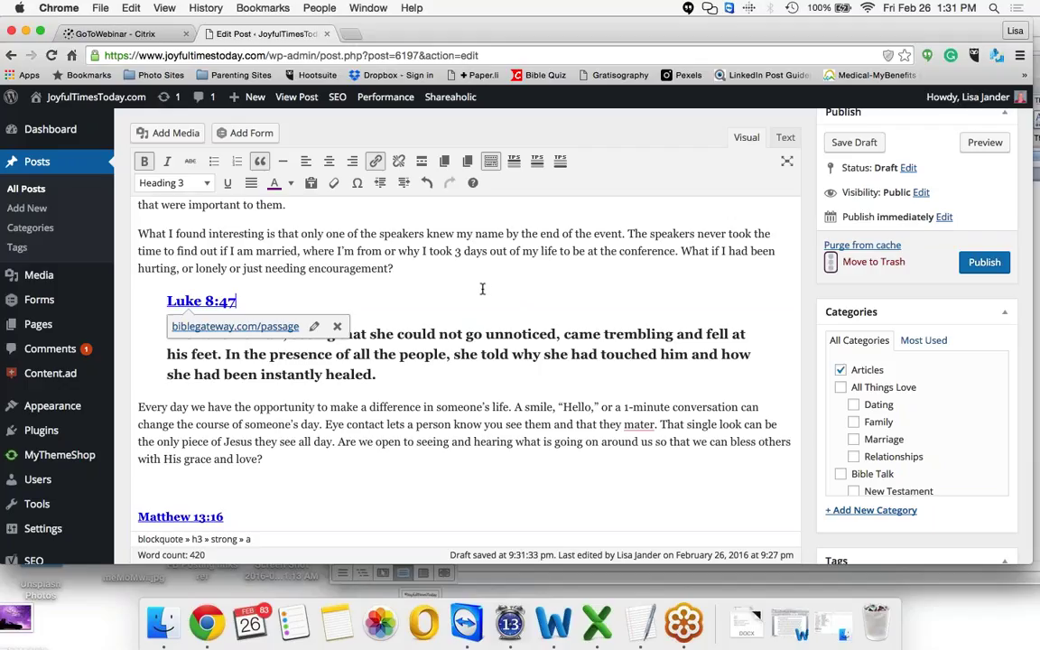
- Open the grammar checker's correction view for the post and accept the suggestions "out," and "a crowded"
{"action": "scroll", "coordinate": [482, 288], "scroll_direction": "down", "scroll_amount": 2}
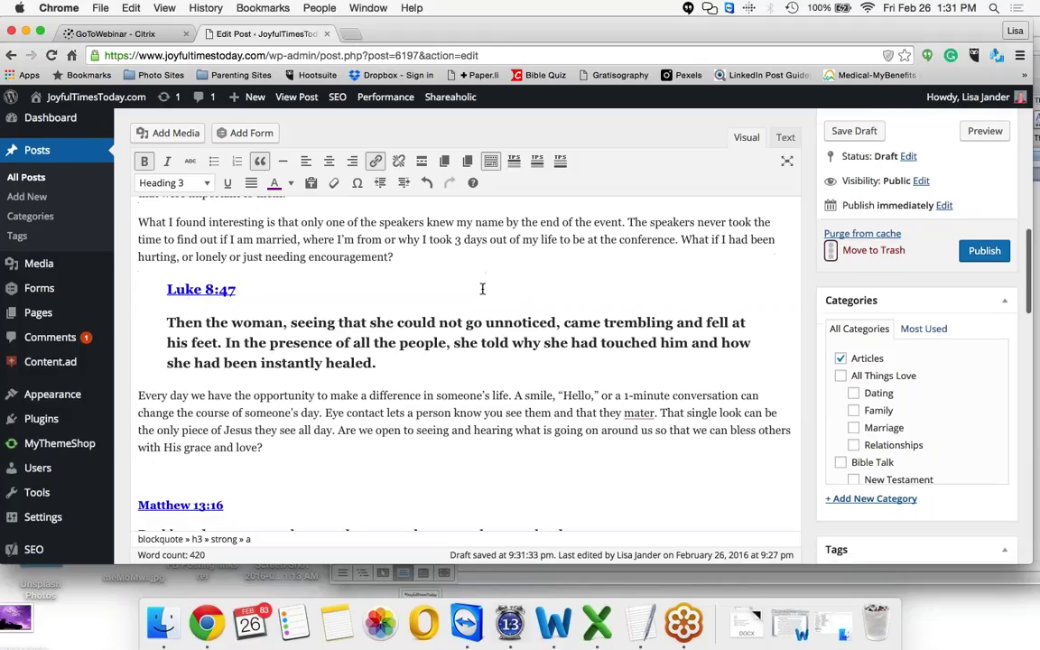
{"action": "scroll", "coordinate": [482, 288], "scroll_direction": "up", "scroll_amount": 1}
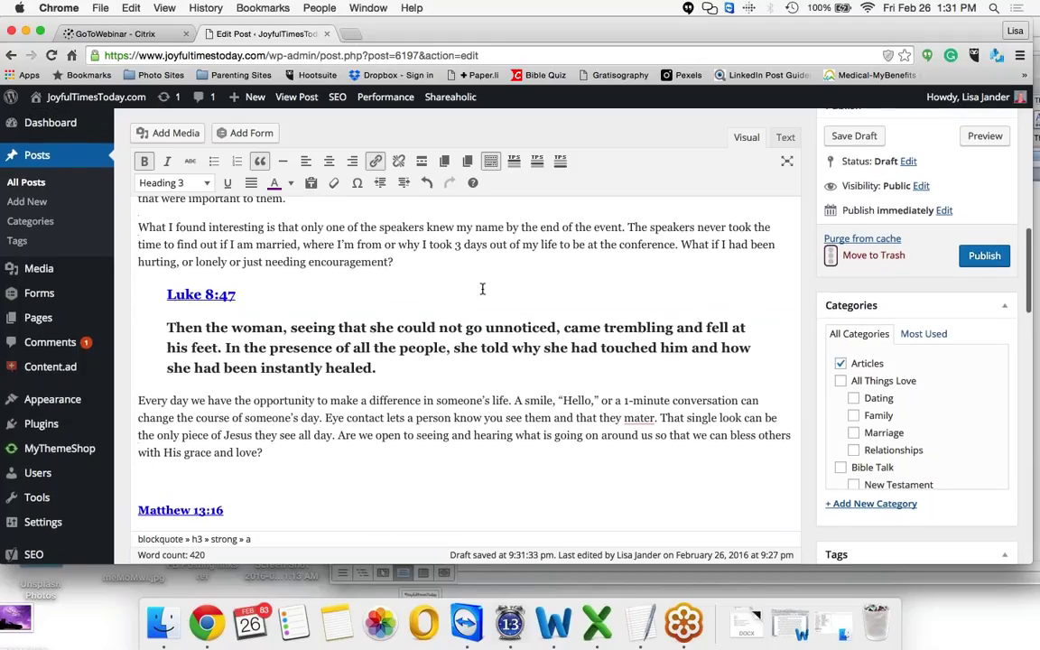
{"action": "scroll", "coordinate": [482, 288], "scroll_direction": "down", "scroll_amount": 3}
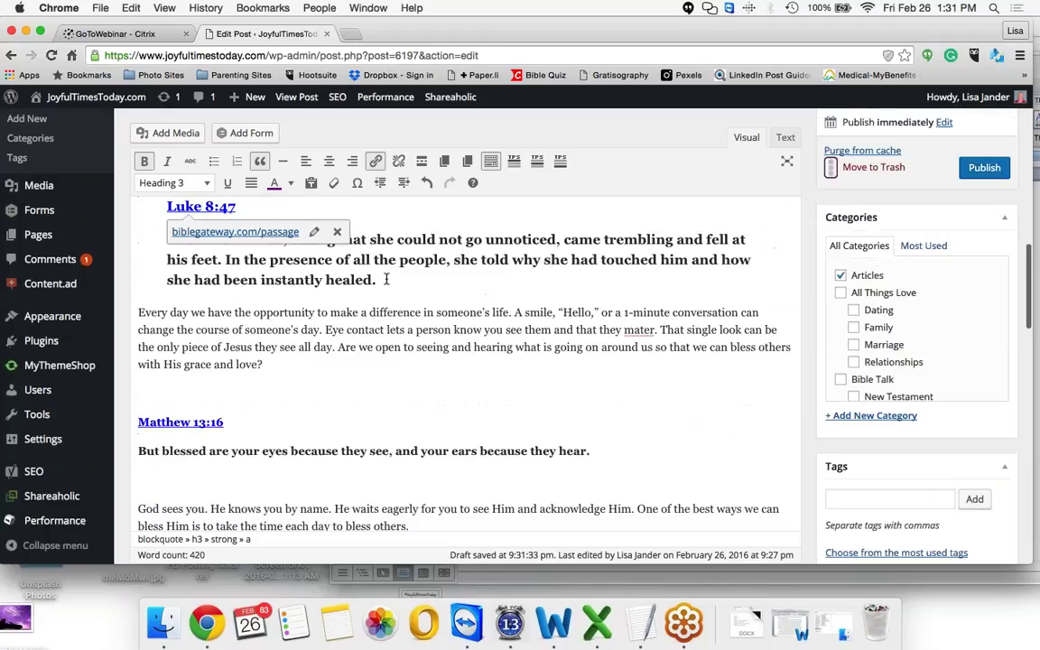
{"action": "scroll", "coordinate": [448, 289], "scroll_direction": "down", "scroll_amount": 5}
{"action": "scroll", "coordinate": [387, 278], "scroll_direction": "down", "scroll_amount": 6}
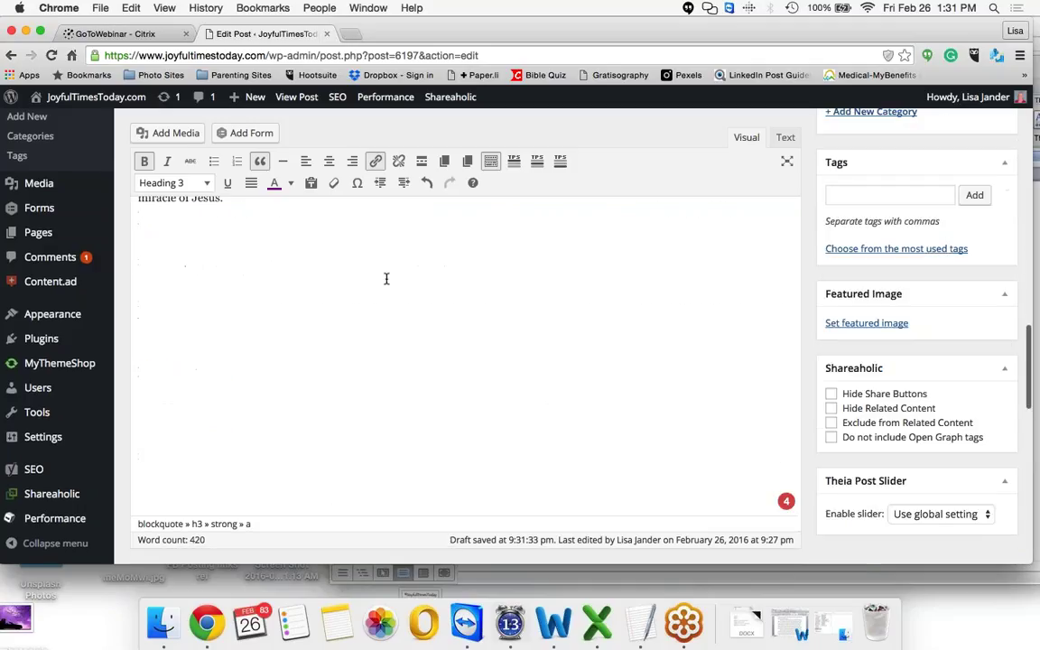
{"action": "mouse_move", "coordinate": [787, 444]}
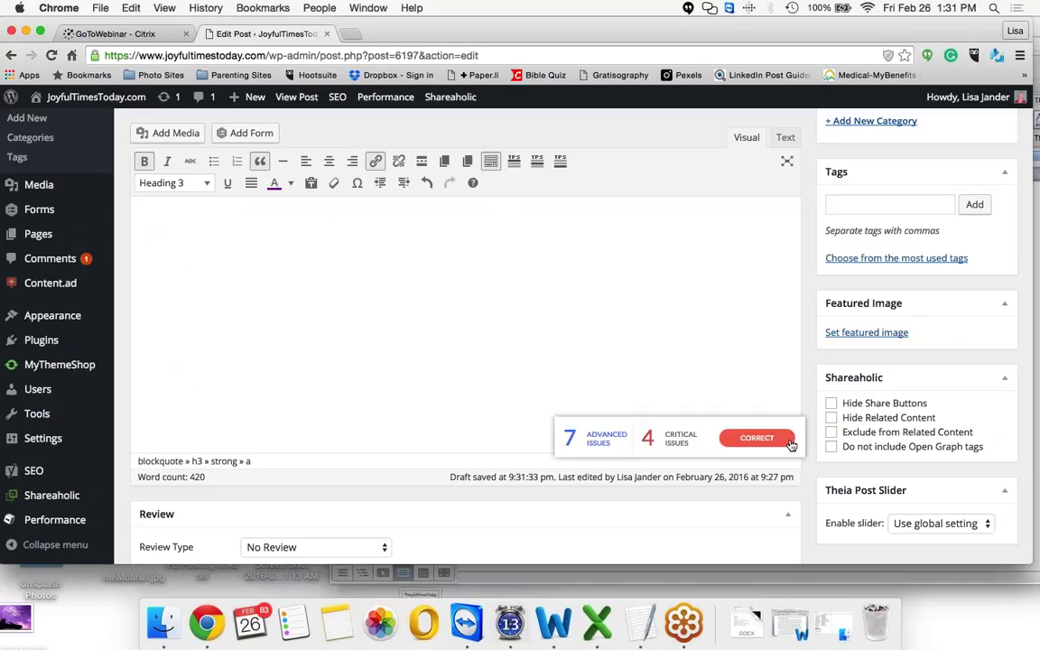
{"action": "left_click", "coordinate": [596, 440]}
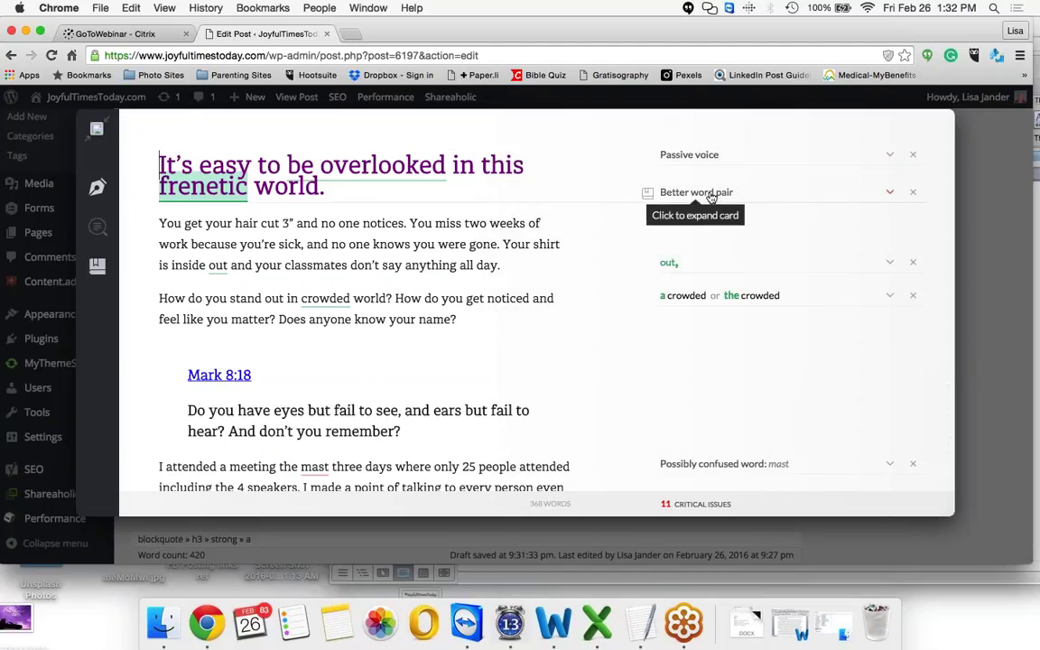
{"action": "left_click", "coordinate": [668, 265]}
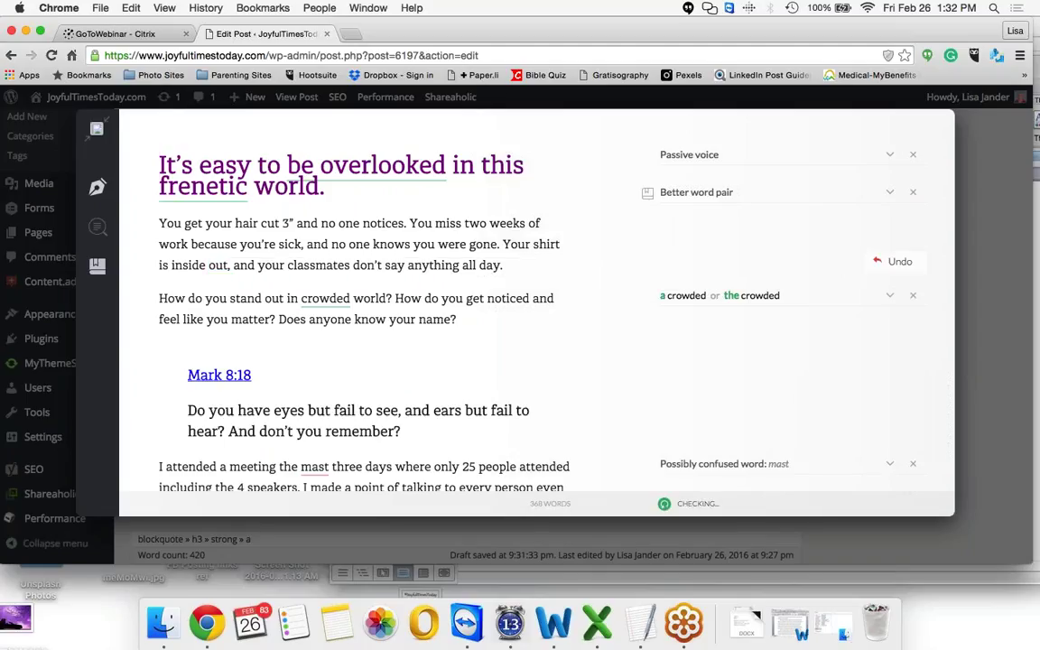
{"action": "left_click", "coordinate": [677, 298]}
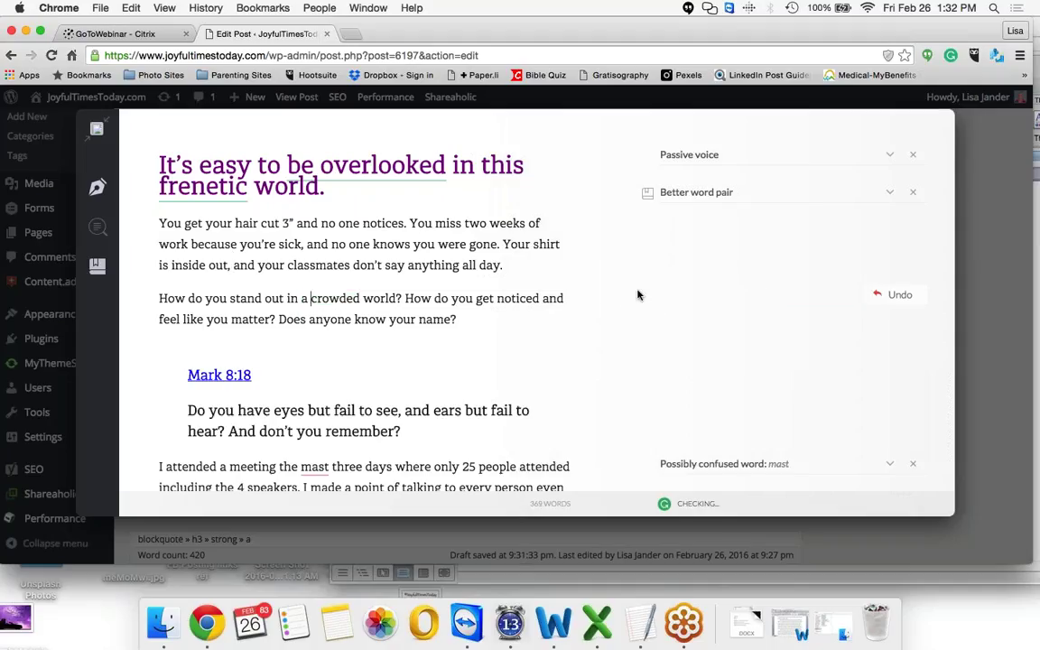
- In the meeting paragraph, correct "mast" to "last" and accept the replacement of "4" with "four"
{"action": "scroll", "coordinate": [637, 295], "scroll_direction": "down", "scroll_amount": 3}
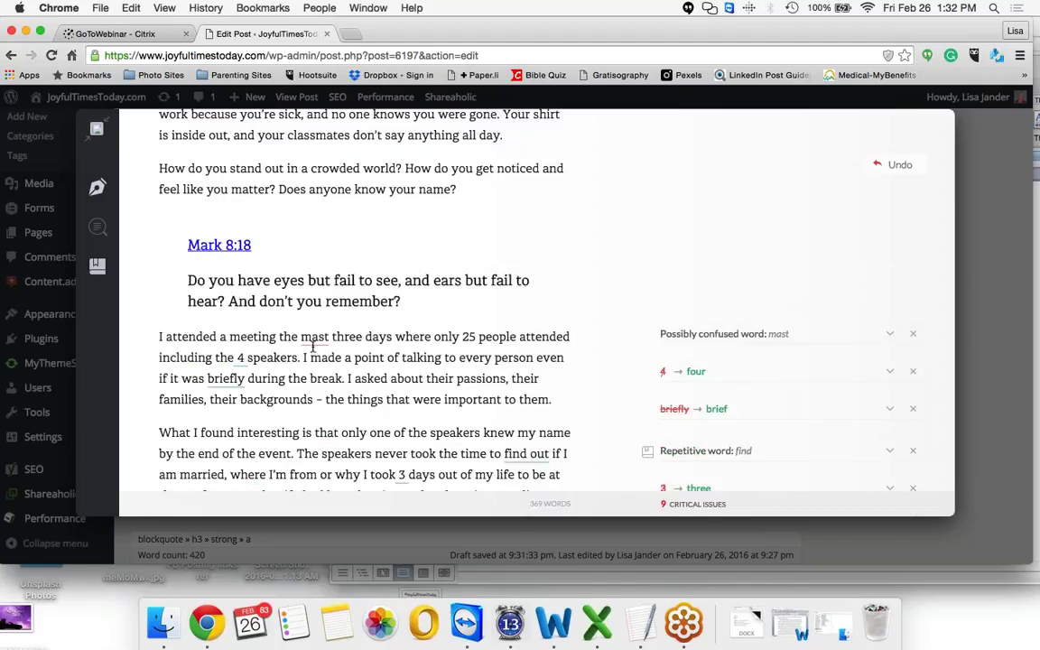
{"action": "left_click", "coordinate": [309, 336]}
{"action": "key", "text": "BackSpace"}
{"action": "type", "text": "l"}
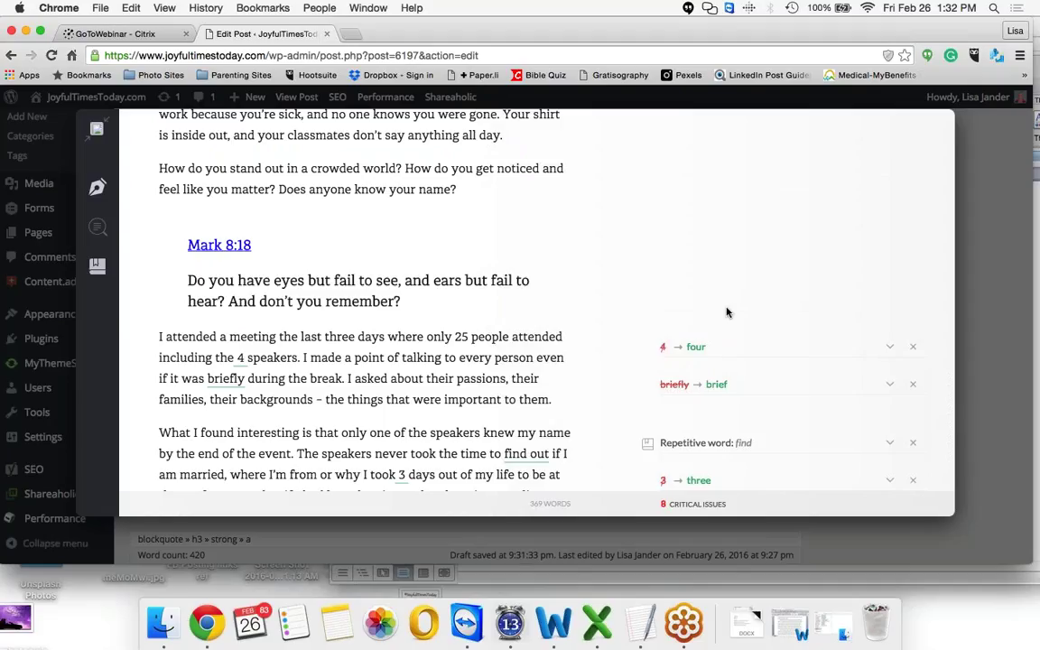
{"action": "scroll", "coordinate": [727, 313], "scroll_direction": "down", "scroll_amount": 1}
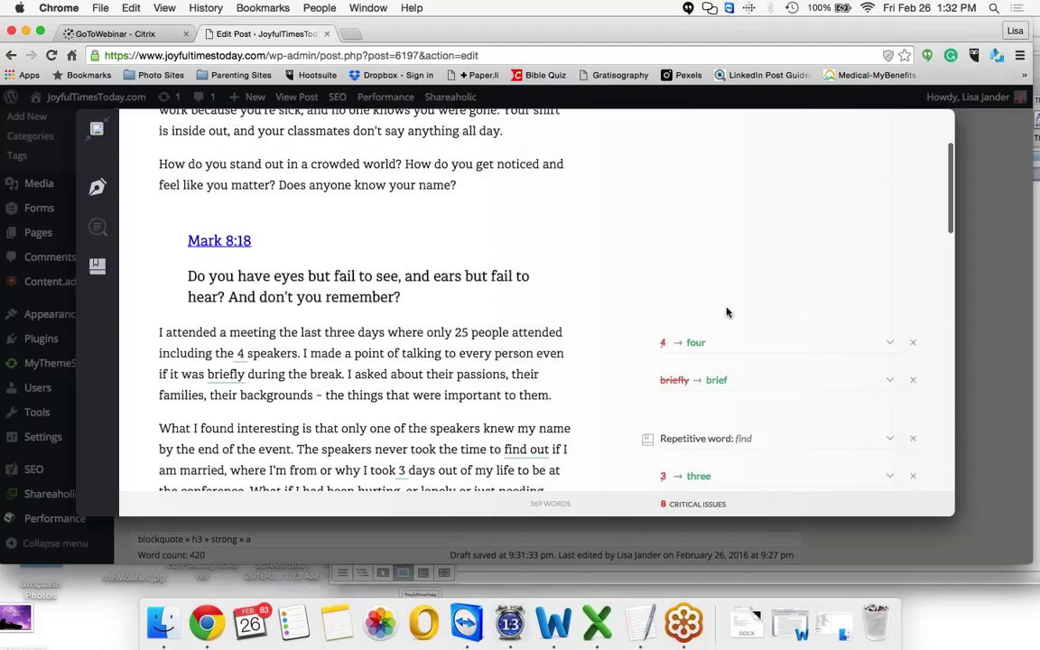
{"action": "scroll", "coordinate": [727, 313], "scroll_direction": "down", "scroll_amount": 1}
{"action": "scroll", "coordinate": [713, 317], "scroll_direction": "down", "scroll_amount": 1}
{"action": "left_click", "coordinate": [692, 323]}
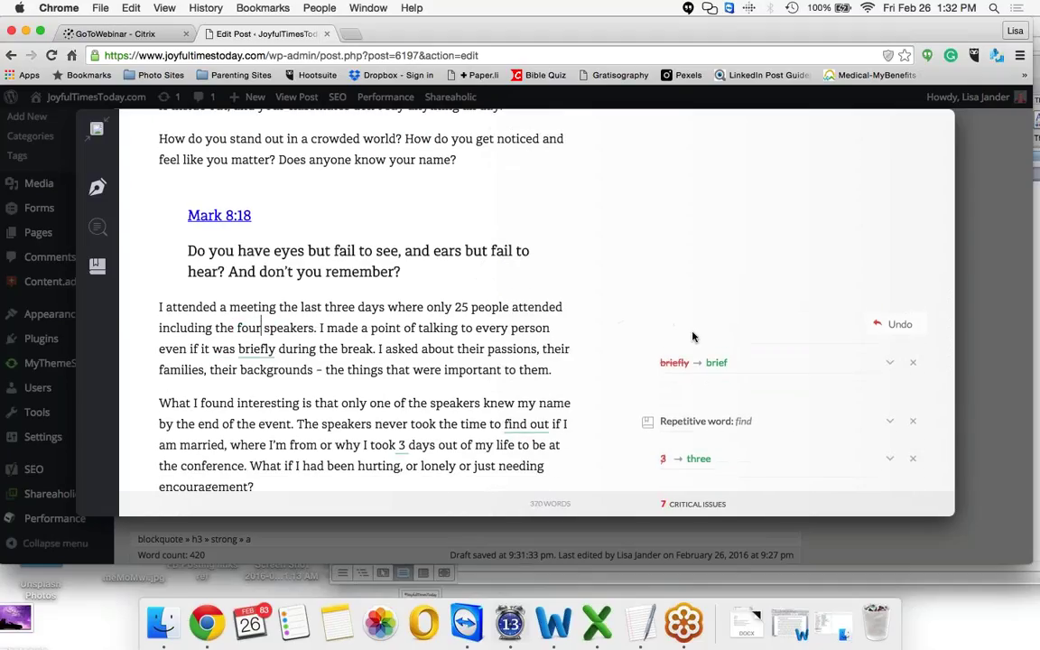
- Review the remaining grammar suggestions and the enabled check categories, and run the plagiarism check on the post
{"action": "scroll", "coordinate": [693, 336], "scroll_direction": "down", "scroll_amount": 1}
{"action": "scroll", "coordinate": [693, 336], "scroll_direction": "down", "scroll_amount": 3}
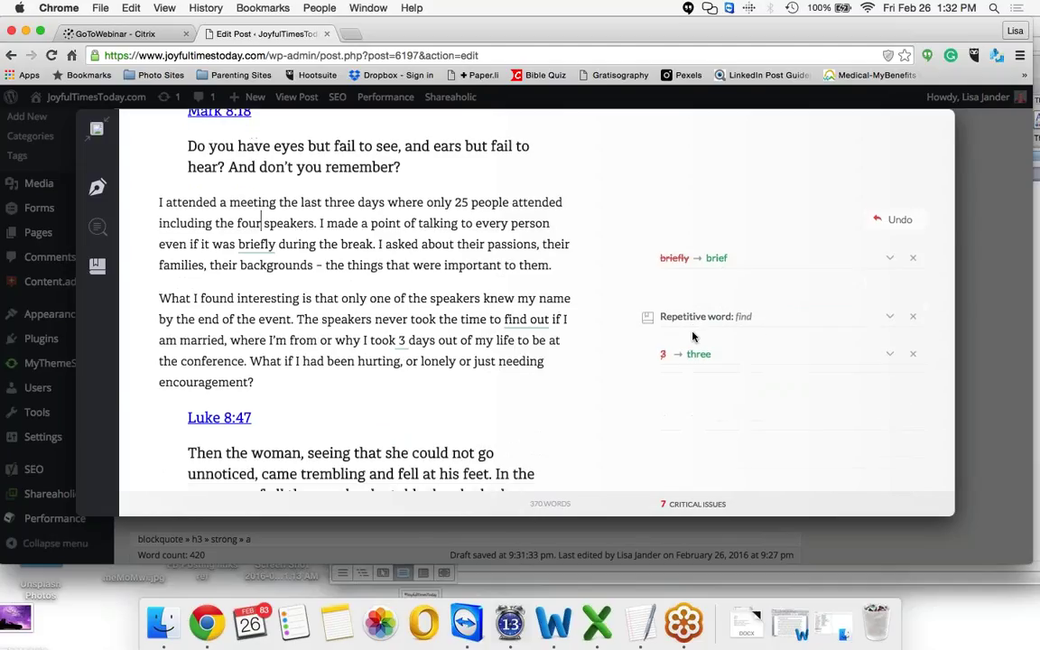
{"action": "scroll", "coordinate": [694, 337], "scroll_direction": "down", "scroll_amount": 1}
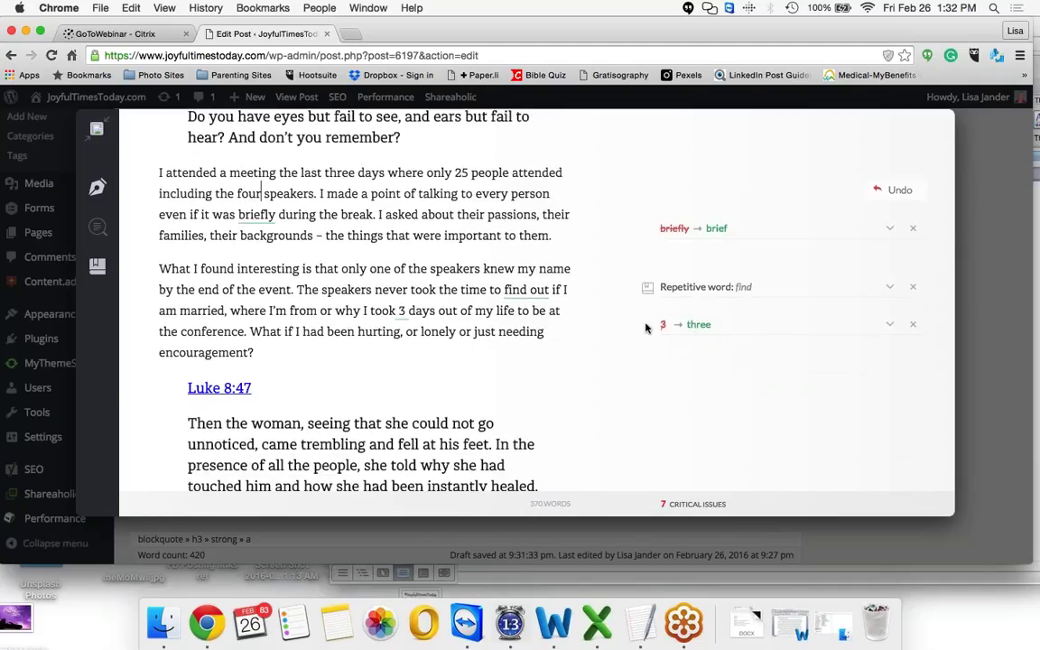
{"action": "scroll", "coordinate": [647, 328], "scroll_direction": "down", "scroll_amount": 3}
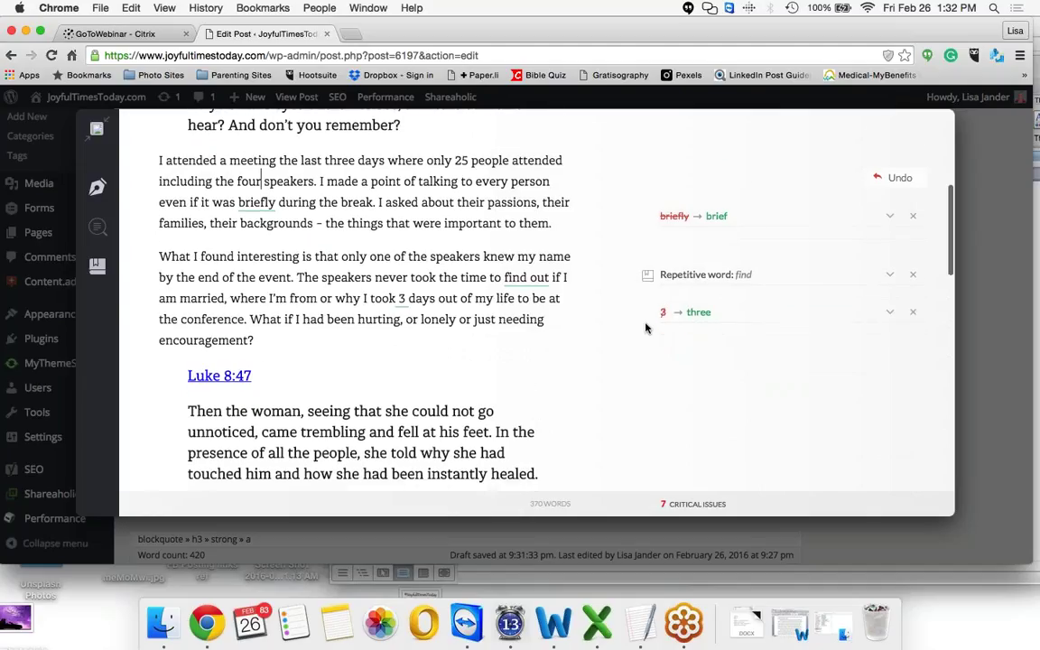
{"action": "scroll", "coordinate": [647, 327], "scroll_direction": "down", "scroll_amount": 9}
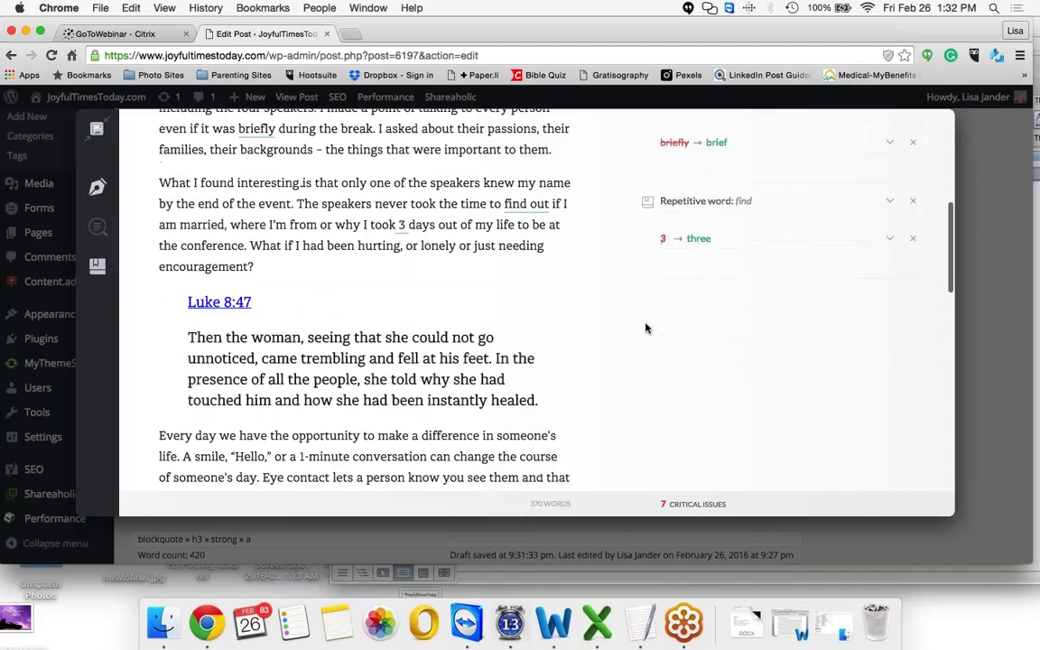
{"action": "left_click", "coordinate": [98, 188]}
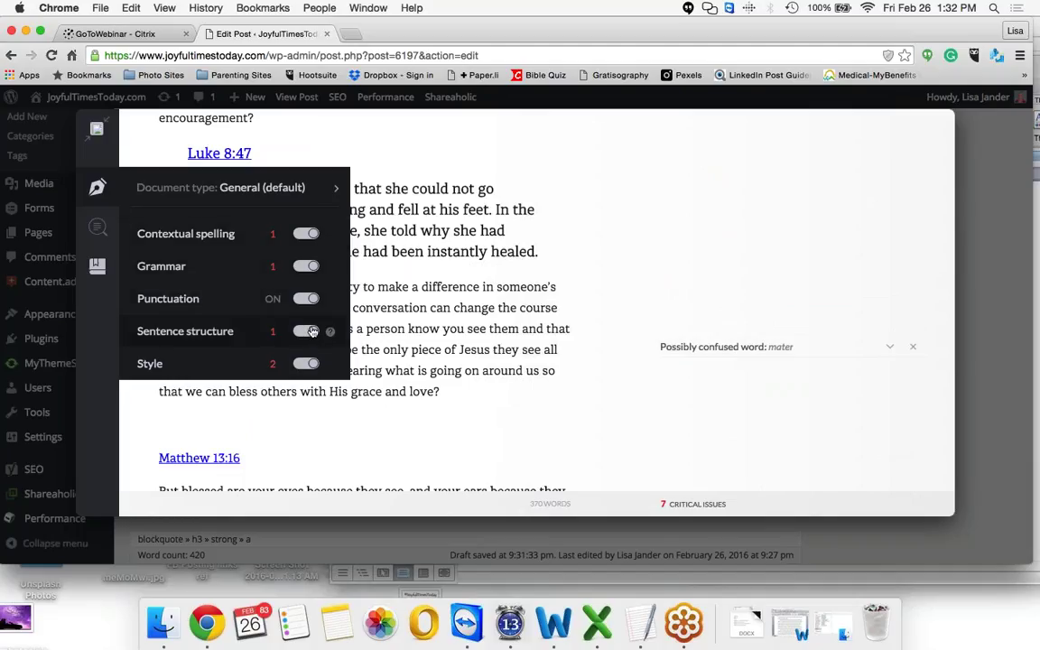
{"action": "mouse_move", "coordinate": [106, 233]}
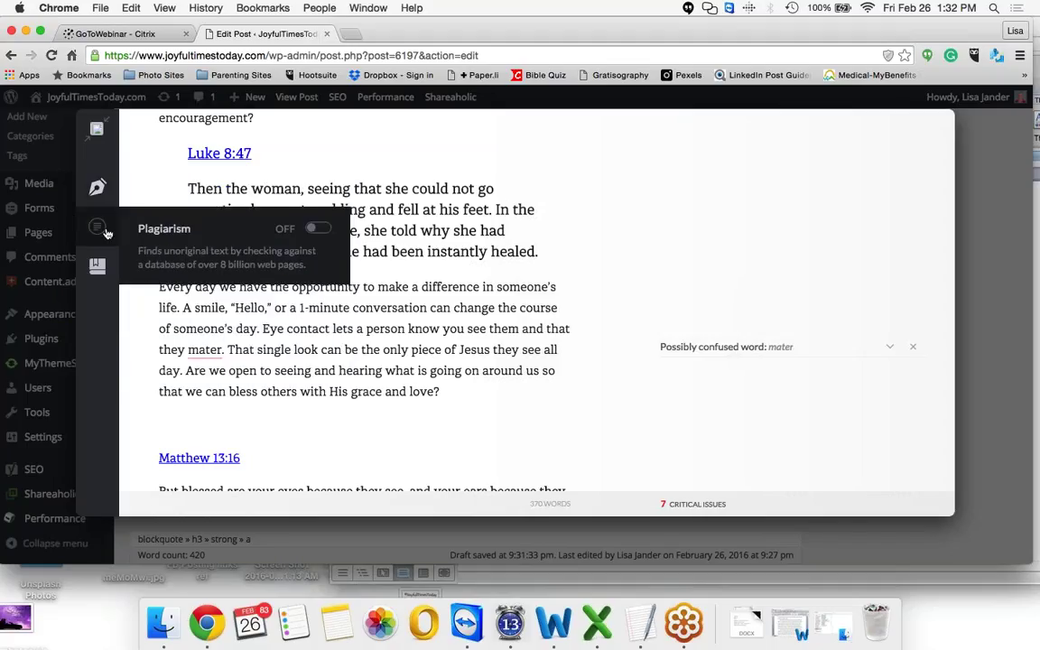
{"action": "mouse_move", "coordinate": [98, 191]}
{"action": "left_click", "coordinate": [314, 231]}
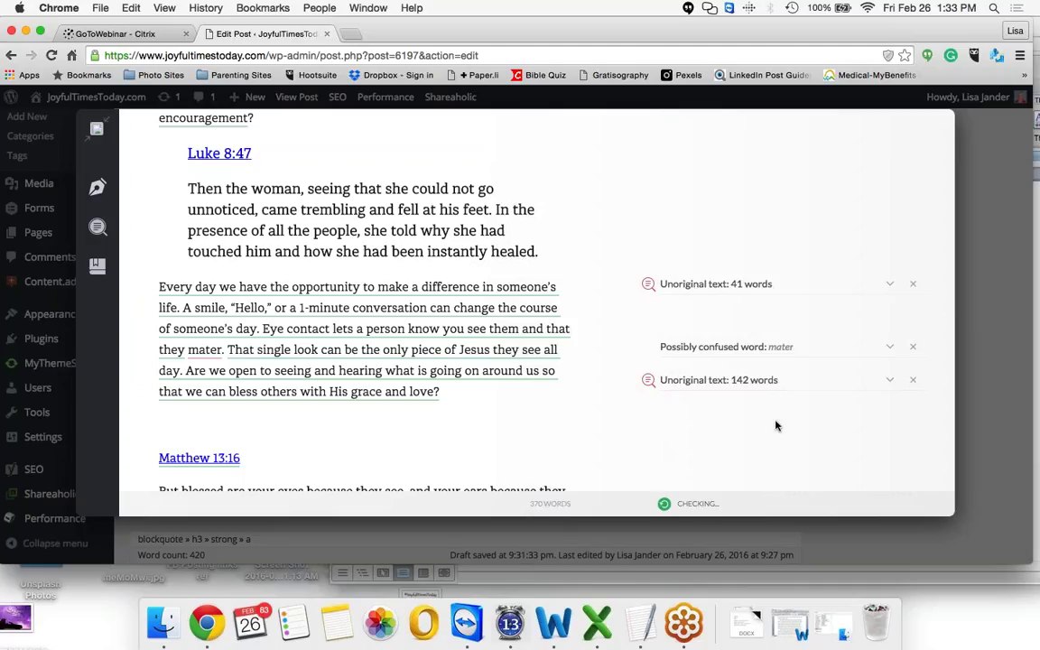
{"action": "scroll", "coordinate": [777, 426], "scroll_direction": "down", "scroll_amount": 1}
{"action": "scroll", "coordinate": [776, 425], "scroll_direction": "down", "scroll_amount": 1}
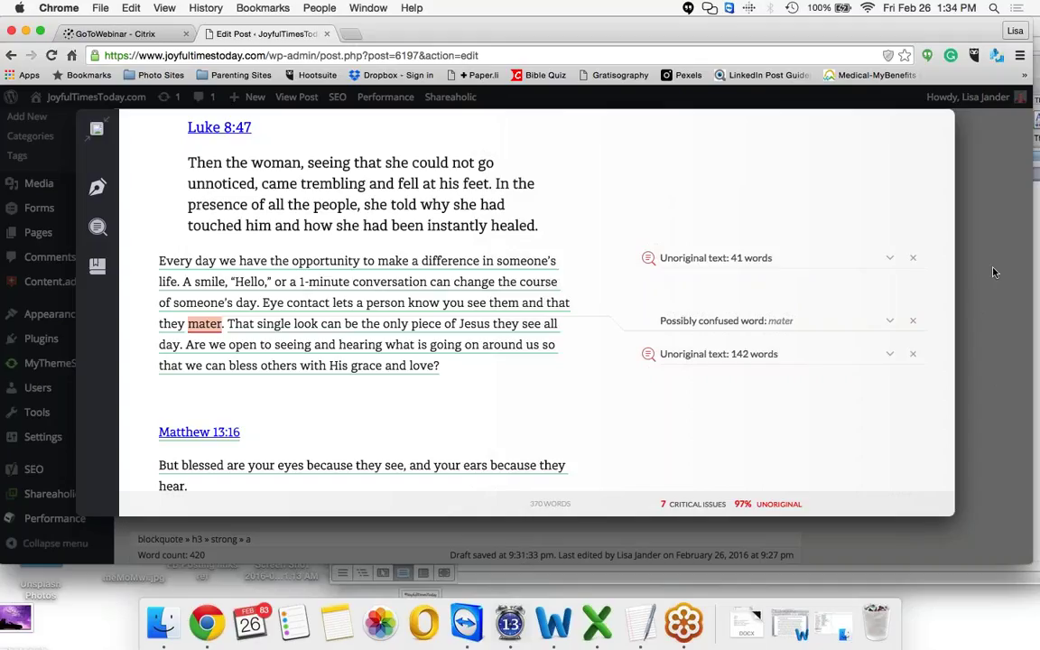
- Close the grammar checker's correction view and save the corrected post as a draft
{"action": "left_click", "coordinate": [977, 184]}
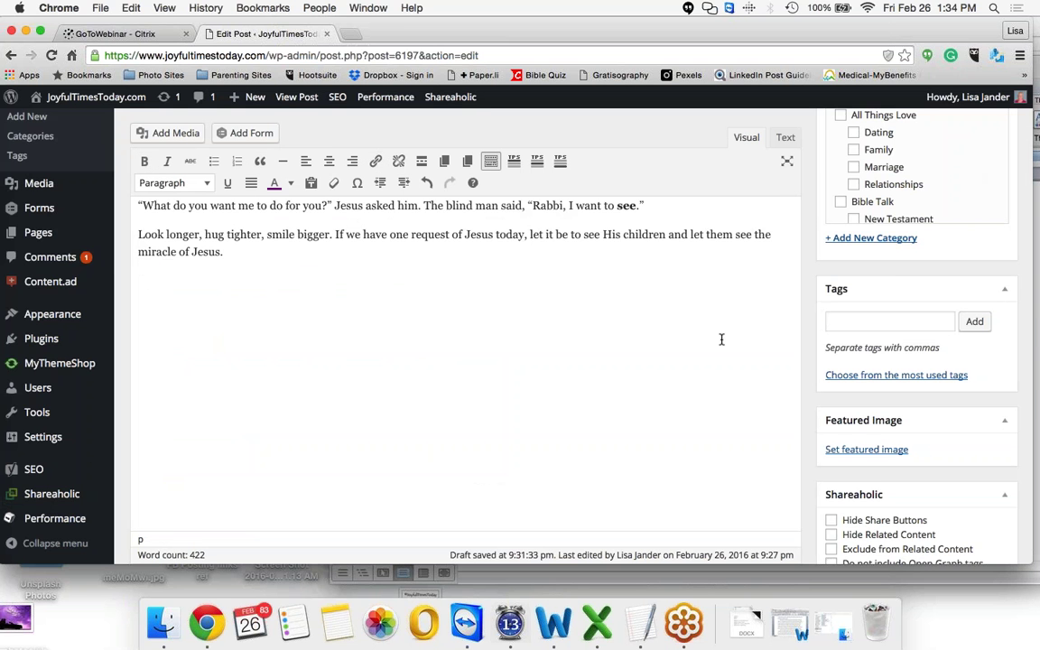
{"action": "scroll", "coordinate": [722, 340], "scroll_direction": "up", "scroll_amount": 4}
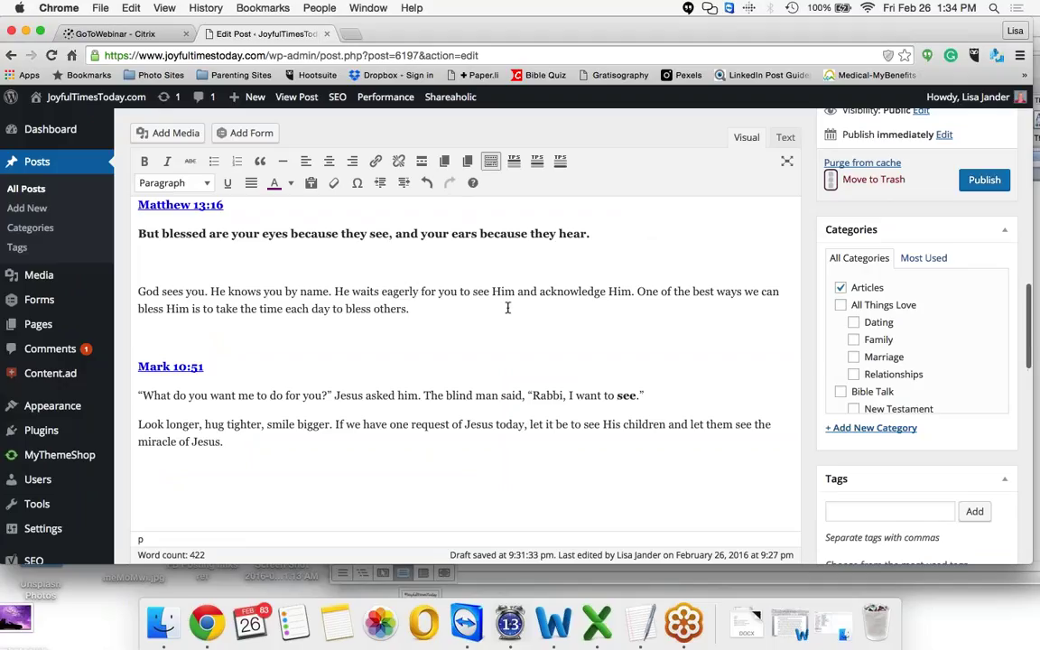
{"action": "scroll", "coordinate": [508, 308], "scroll_direction": "up", "scroll_amount": 3}
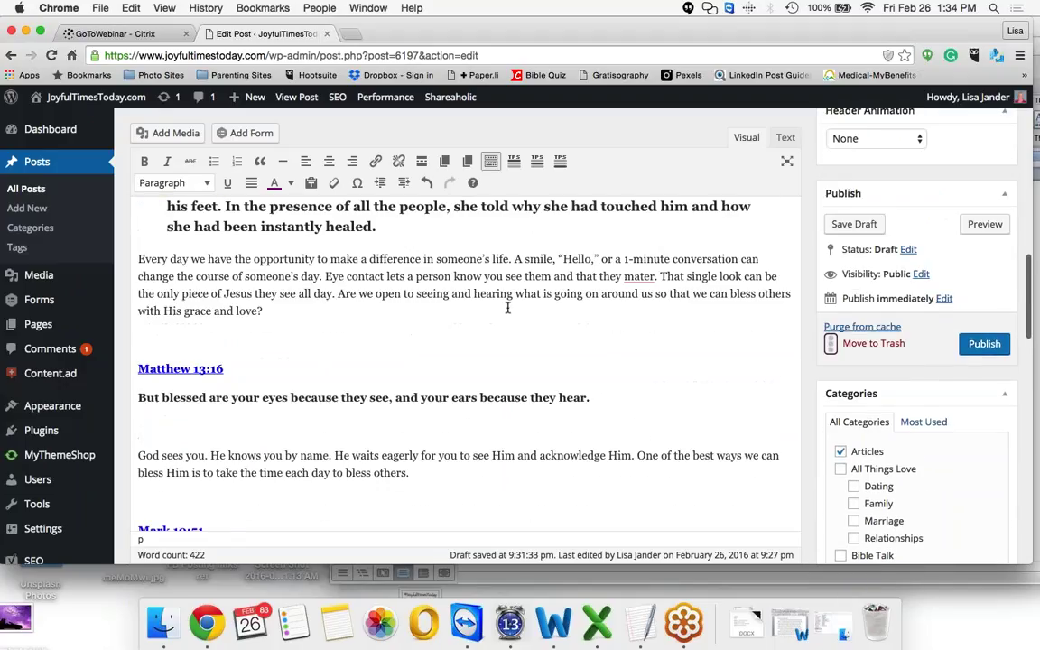
{"action": "scroll", "coordinate": [507, 308], "scroll_direction": "up", "scroll_amount": 1}
{"action": "left_click", "coordinate": [856, 248]}
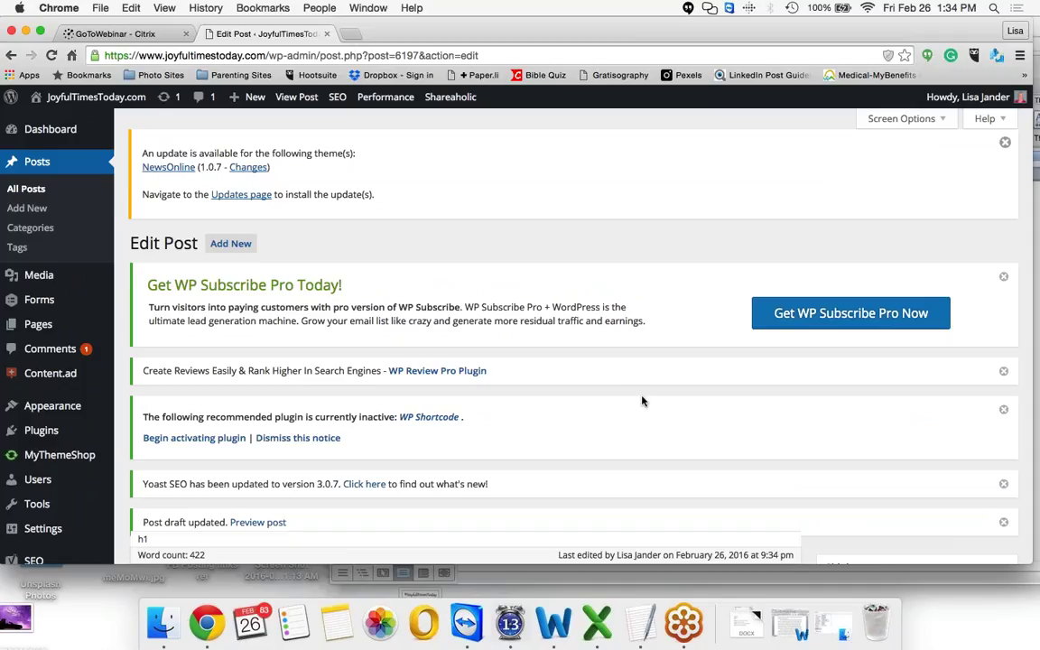
- Review the saved draft from the title and purple heading down to the paragraph following the Luke 8:47 verse
{"action": "scroll", "coordinate": [643, 401], "scroll_direction": "down", "scroll_amount": 1}
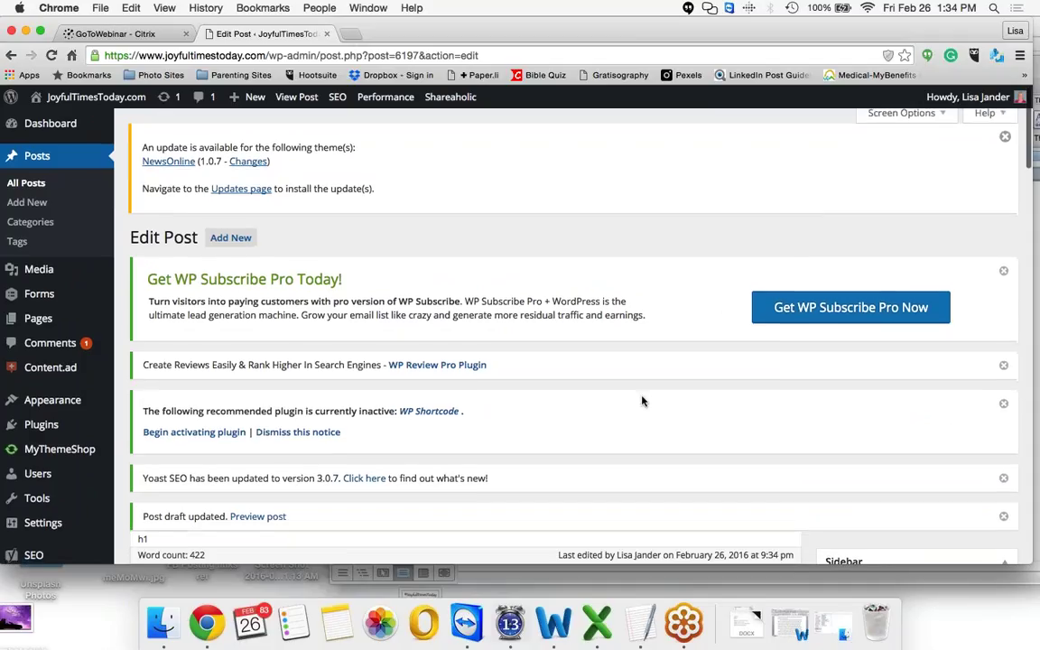
{"action": "scroll", "coordinate": [643, 401], "scroll_direction": "down", "scroll_amount": 5}
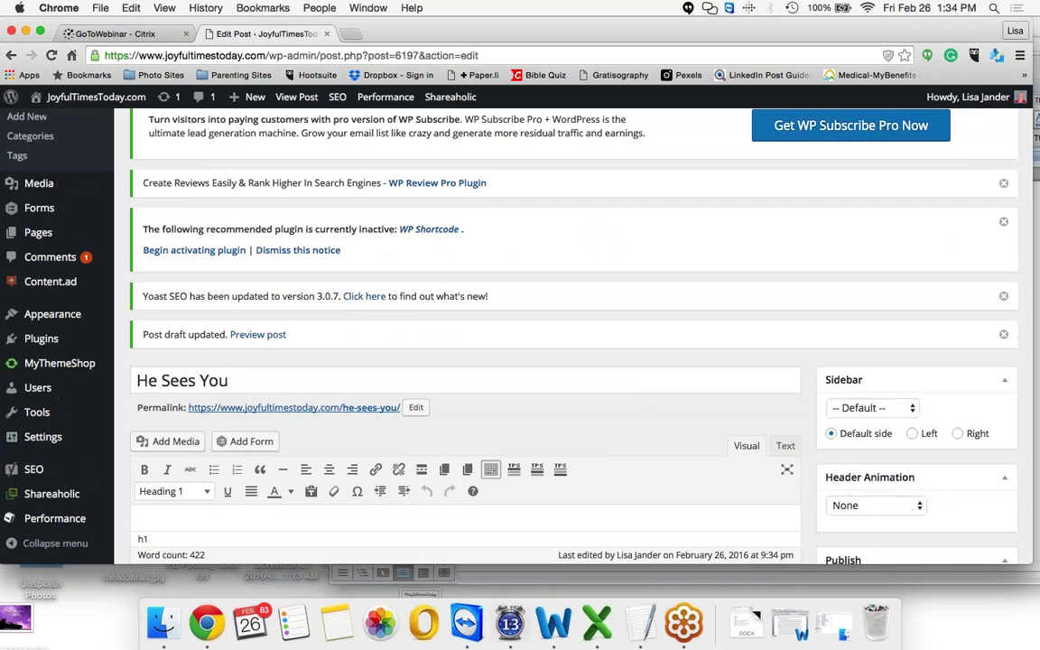
{"action": "scroll", "coordinate": [524, 307], "scroll_direction": "down", "scroll_amount": 5}
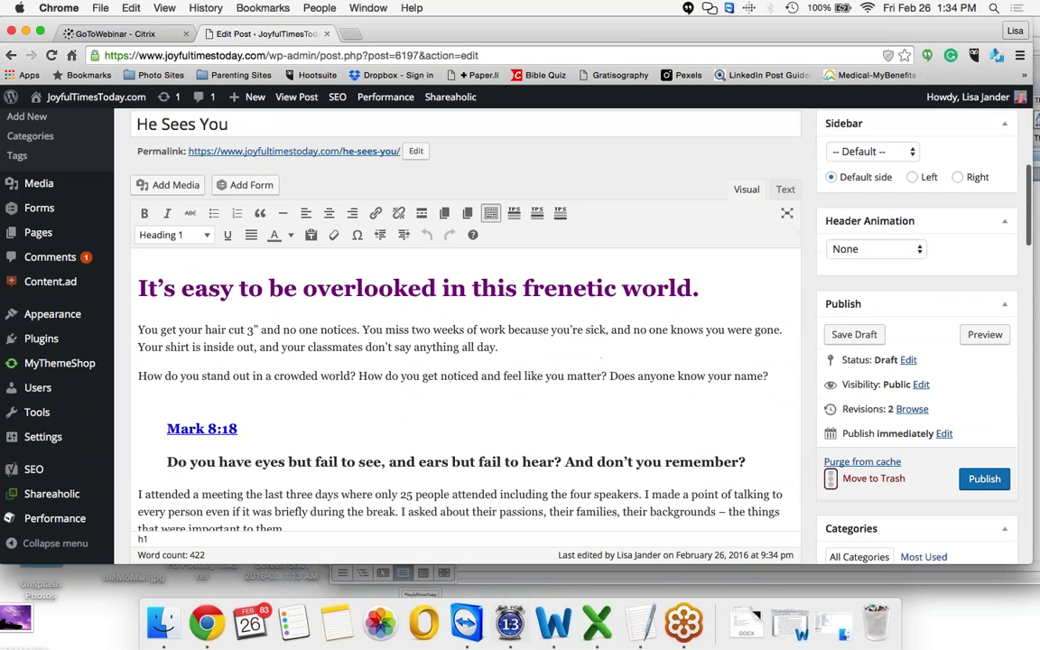
{"action": "scroll", "coordinate": [524, 307], "scroll_direction": "down", "scroll_amount": 1}
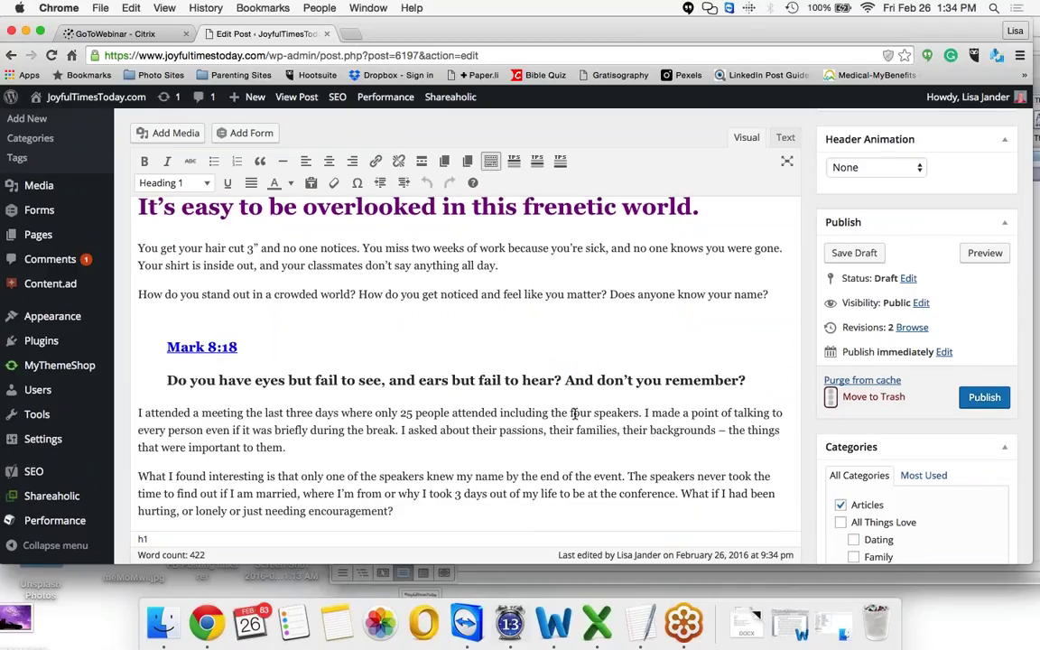
{"action": "scroll", "coordinate": [506, 262], "scroll_direction": "up", "scroll_amount": 1}
{"action": "scroll", "coordinate": [653, 325], "scroll_direction": "down", "scroll_amount": 1}
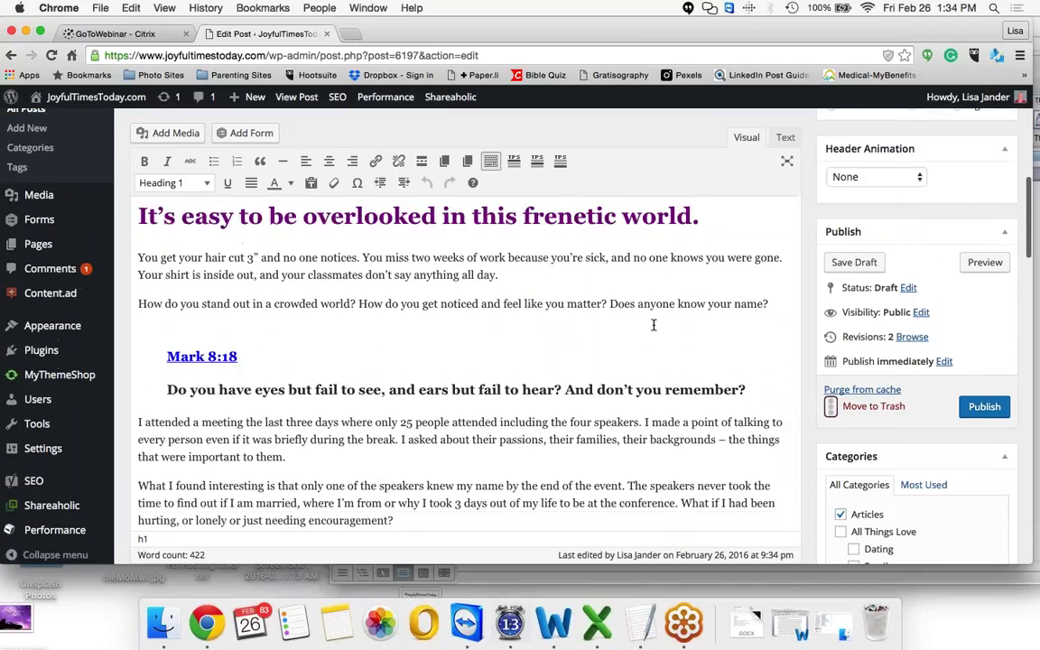
{"action": "scroll", "coordinate": [782, 296], "scroll_direction": "down", "scroll_amount": 5}
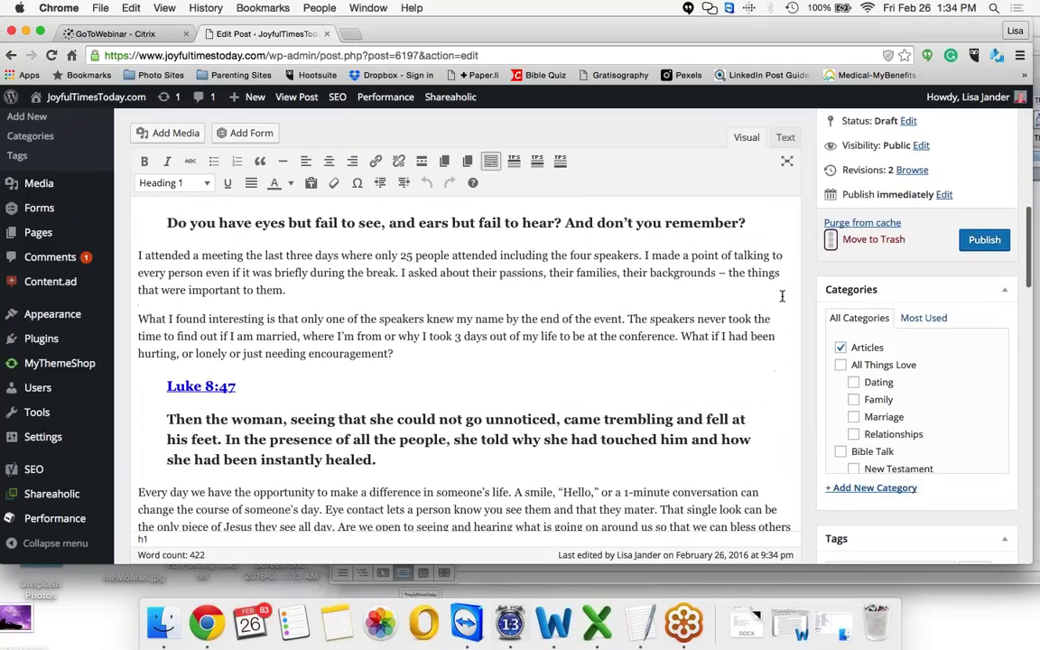
{"action": "scroll", "coordinate": [782, 296], "scroll_direction": "down", "scroll_amount": 2}
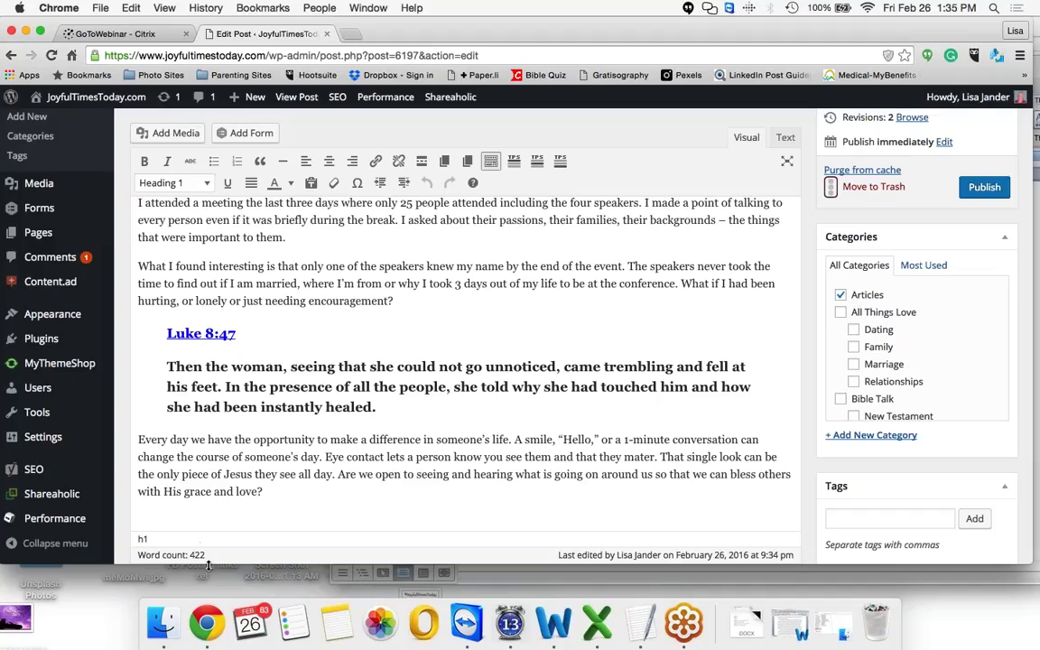
- Assign the post to the categories All Things Love and Relationships, and look through the remaining categories
{"action": "left_click", "coordinate": [840, 314]}
{"action": "left_click", "coordinate": [855, 382]}
{"action": "scroll", "coordinate": [776, 380], "scroll_direction": "down", "scroll_amount": 1}
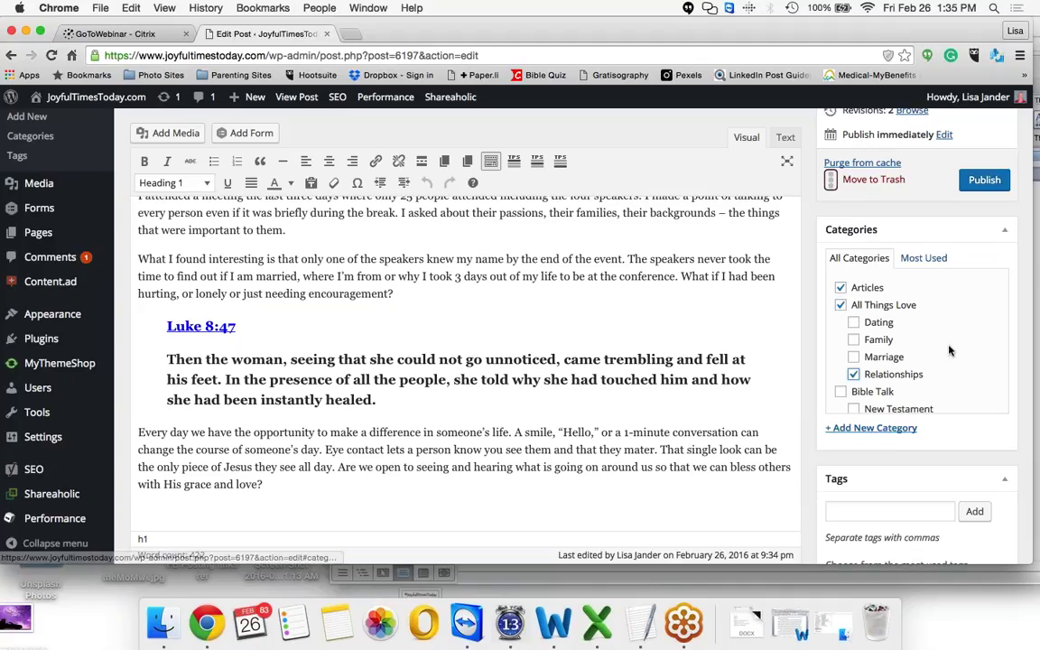
{"action": "scroll", "coordinate": [958, 337], "scroll_direction": "down", "scroll_amount": 1}
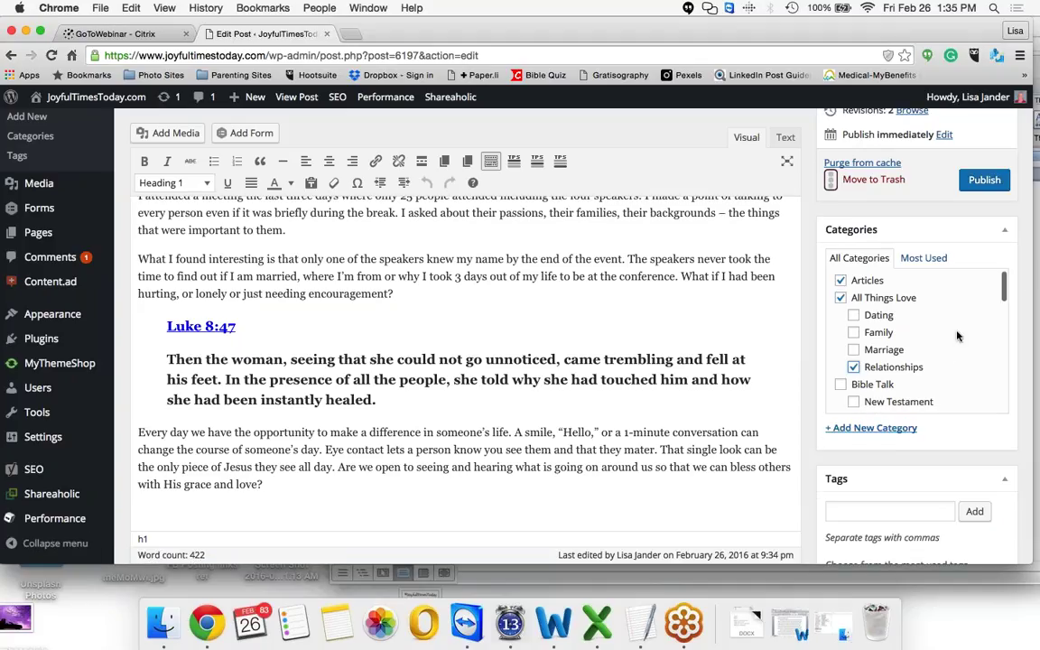
{"action": "scroll", "coordinate": [958, 337], "scroll_direction": "down", "scroll_amount": 5}
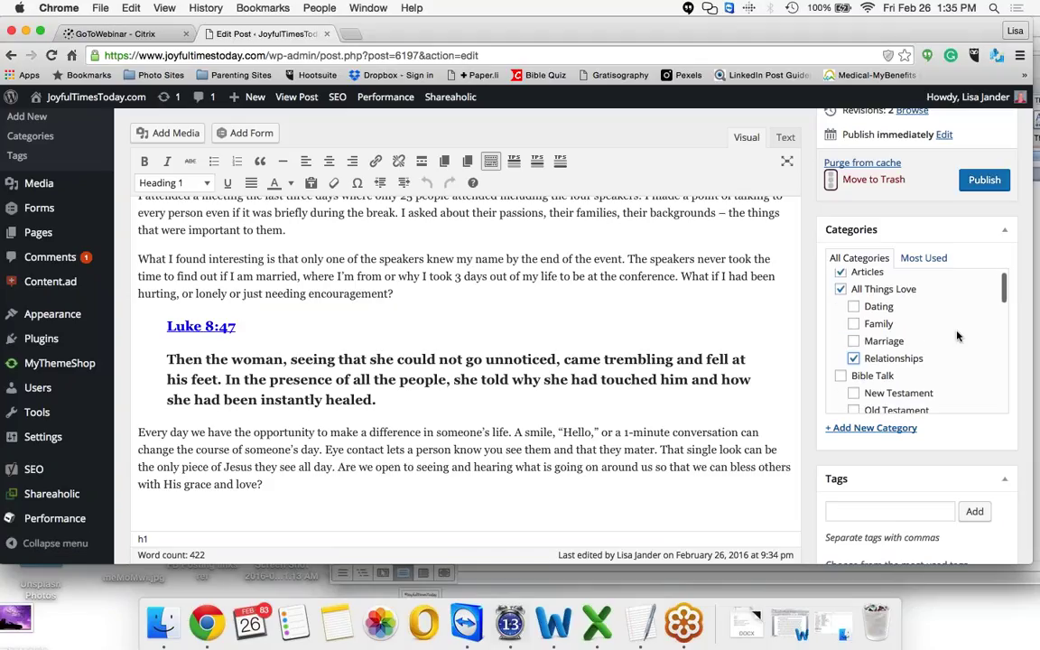
{"action": "scroll", "coordinate": [958, 337], "scroll_direction": "down", "scroll_amount": 6}
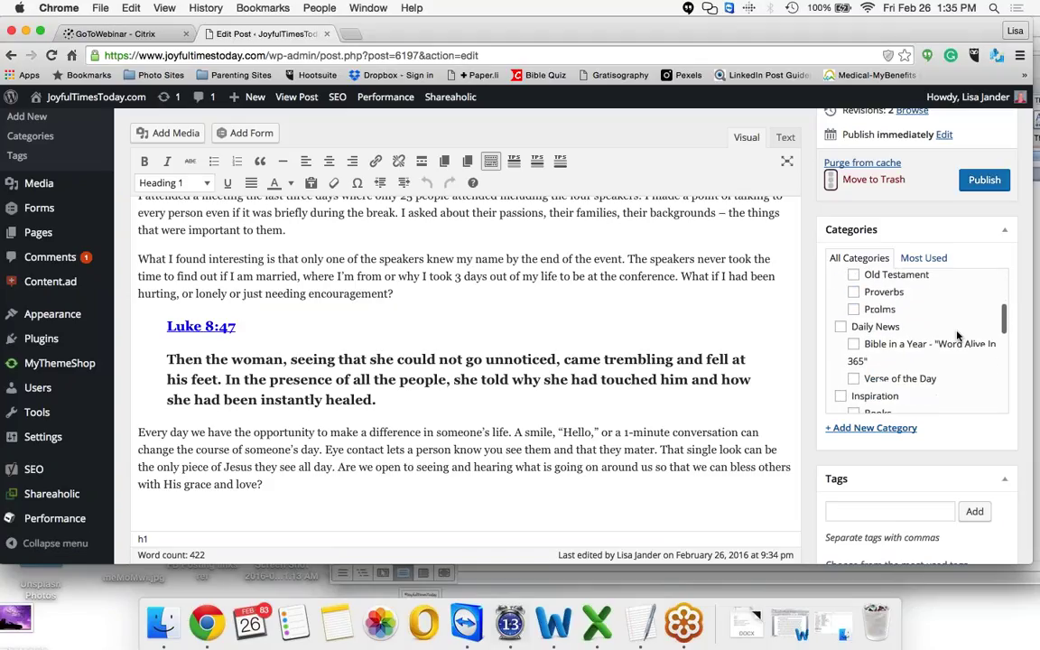
{"action": "scroll", "coordinate": [959, 337], "scroll_direction": "down", "scroll_amount": 3}
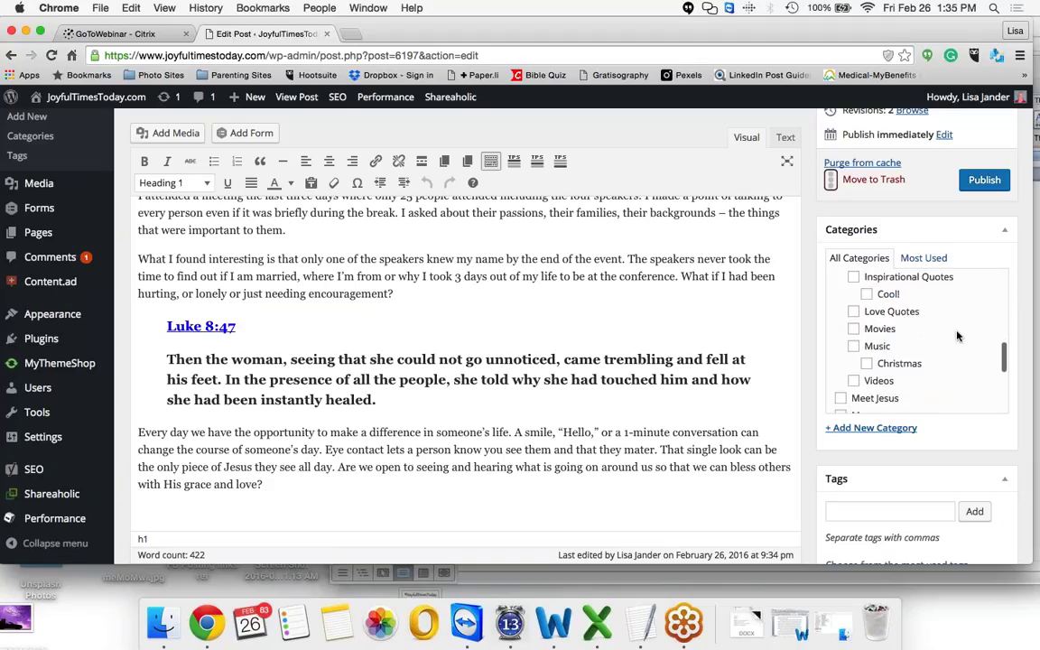
{"action": "scroll", "coordinate": [879, 335], "scroll_direction": "down", "scroll_amount": 5}
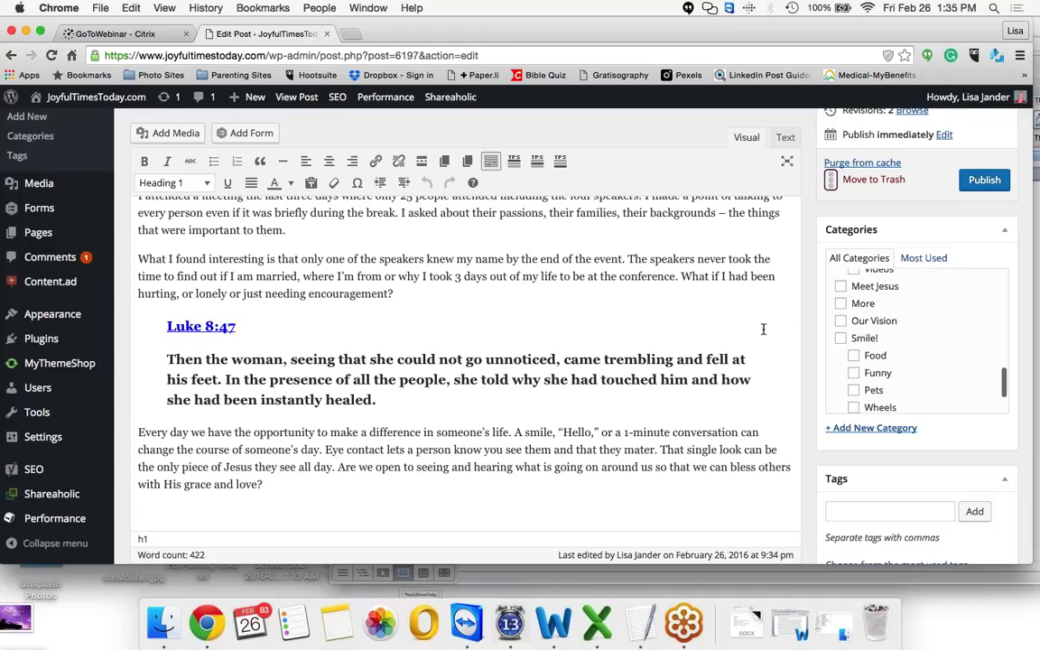
- Enter the post tags "Jesus, Matthew, see, eye" followed by the author's full name
{"action": "scroll", "coordinate": [763, 330], "scroll_direction": "down", "scroll_amount": 3}
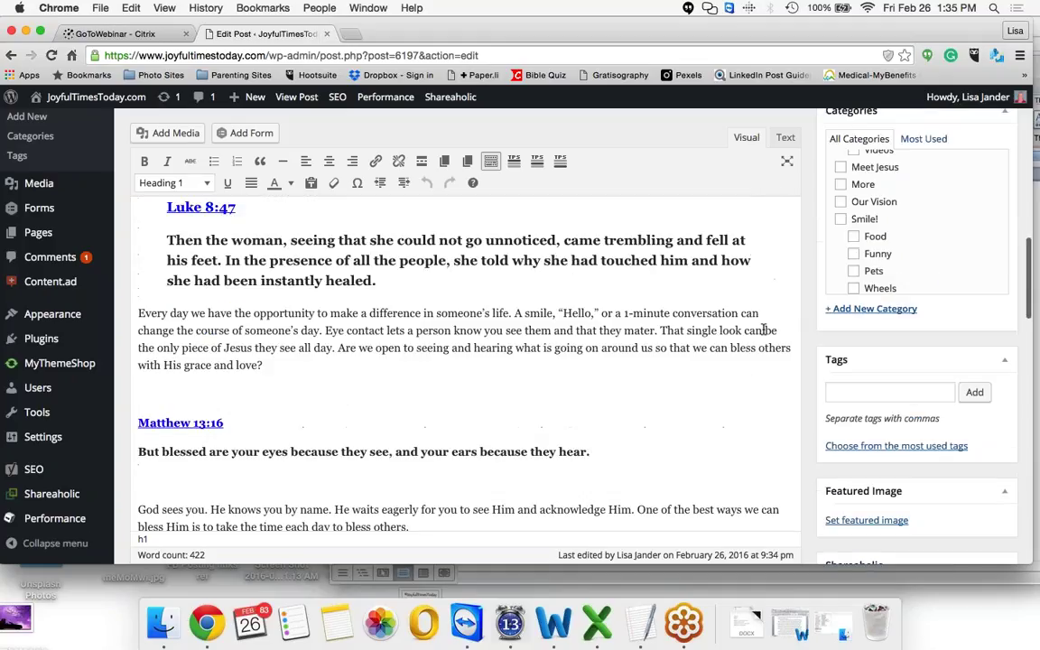
{"action": "scroll", "coordinate": [763, 330], "scroll_direction": "down", "scroll_amount": 1}
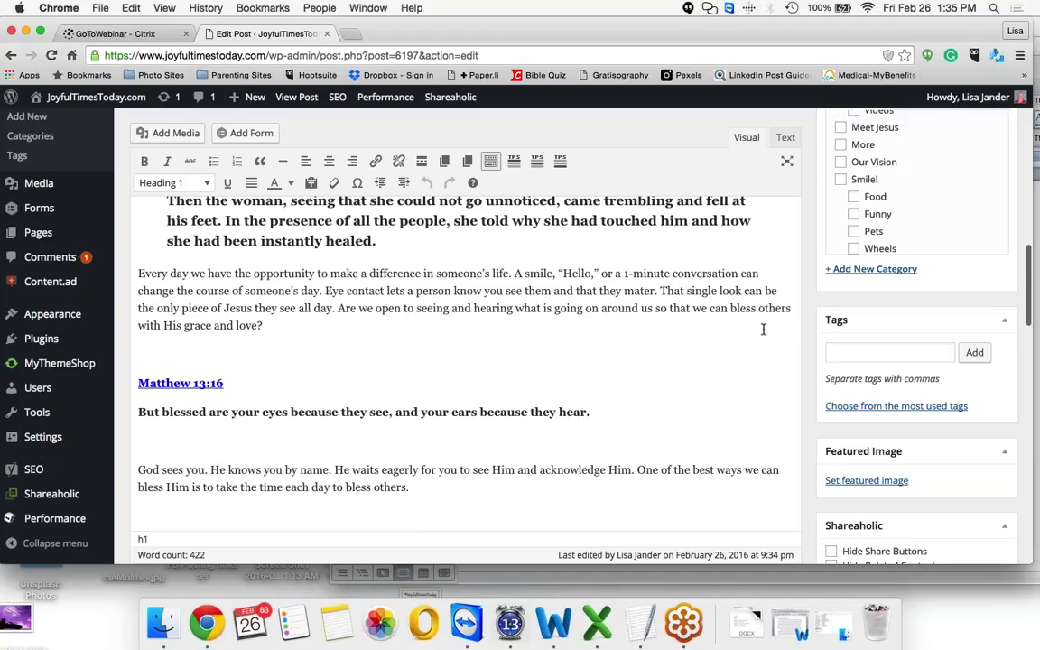
{"action": "scroll", "coordinate": [763, 331], "scroll_direction": "down", "scroll_amount": 2}
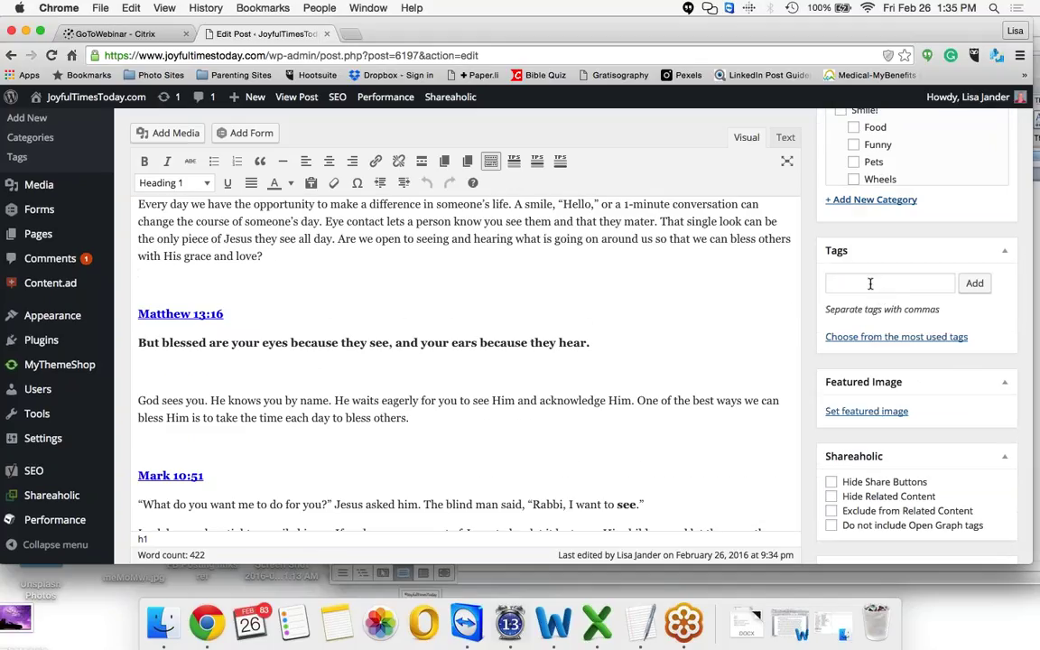
{"action": "left_click", "coordinate": [871, 284]}
{"action": "type", "text": "Jesus,"}
{"action": "type", "text": "Matt"}
{"action": "type", "text": "hew,"}
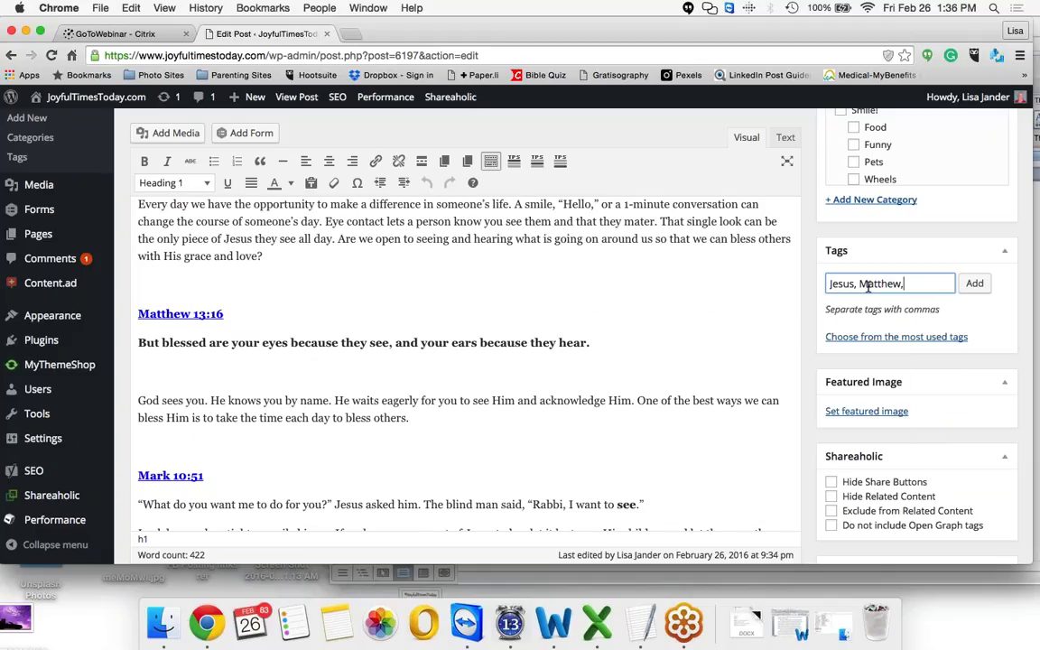
{"action": "type", "text": " see, eye, L"}
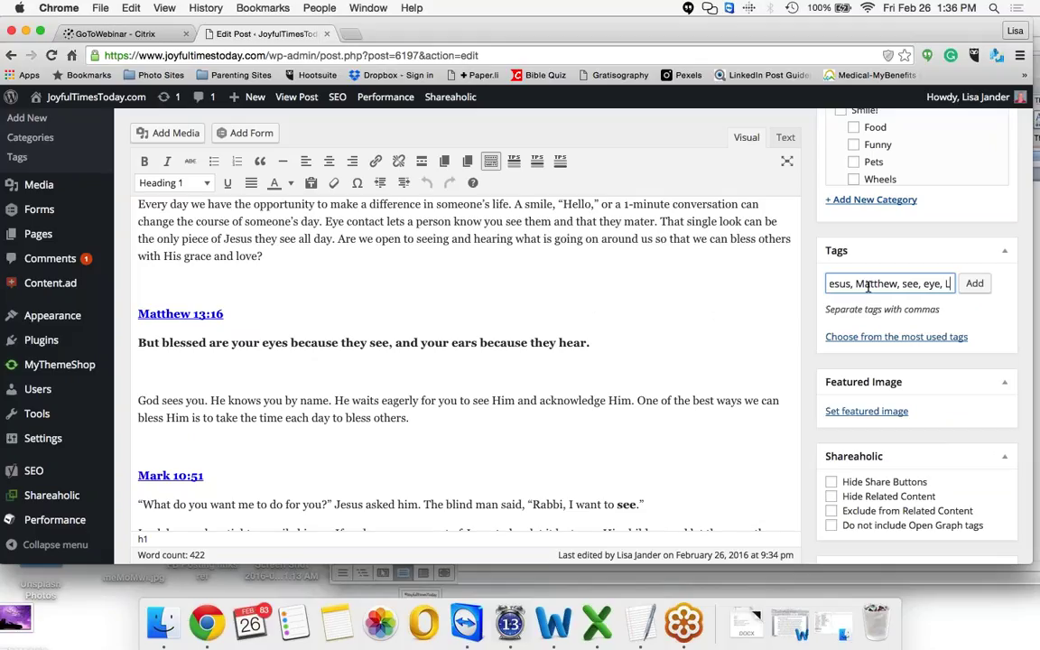
{"action": "type", "text": "isa Jander"}
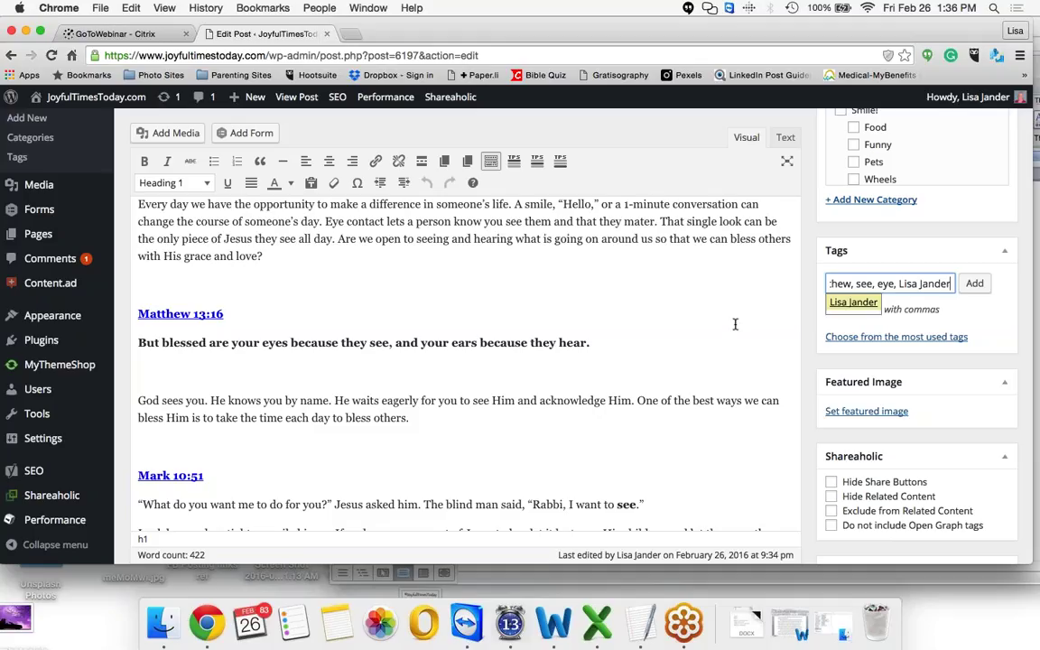
{"action": "scroll", "coordinate": [735, 322], "scroll_direction": "up", "scroll_amount": 15}
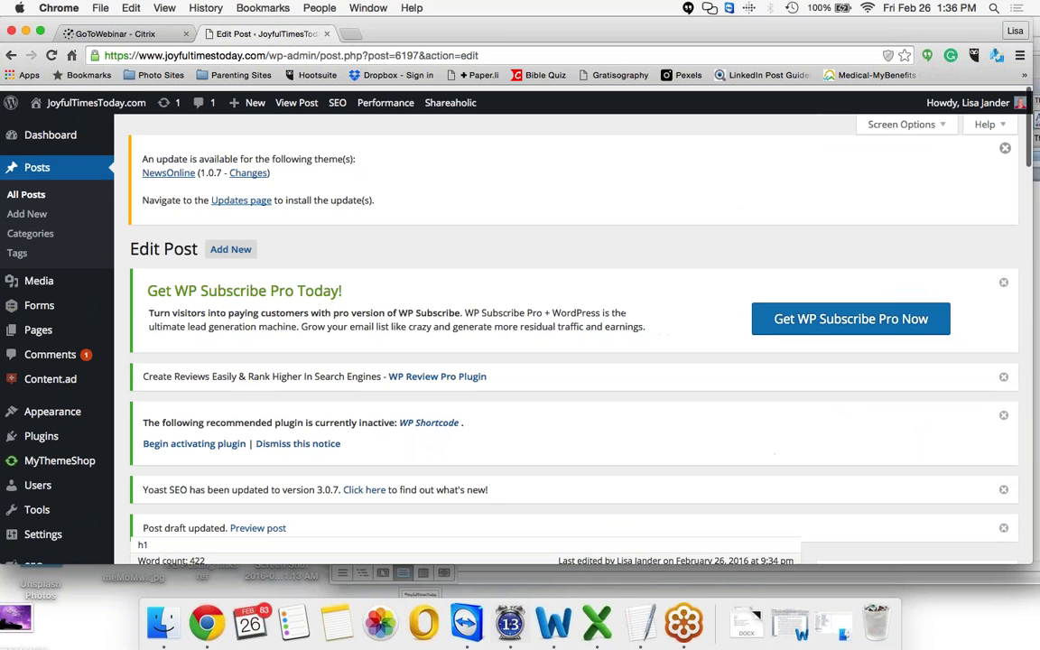
{"action": "scroll", "coordinate": [575, 325], "scroll_direction": "down", "scroll_amount": 5}
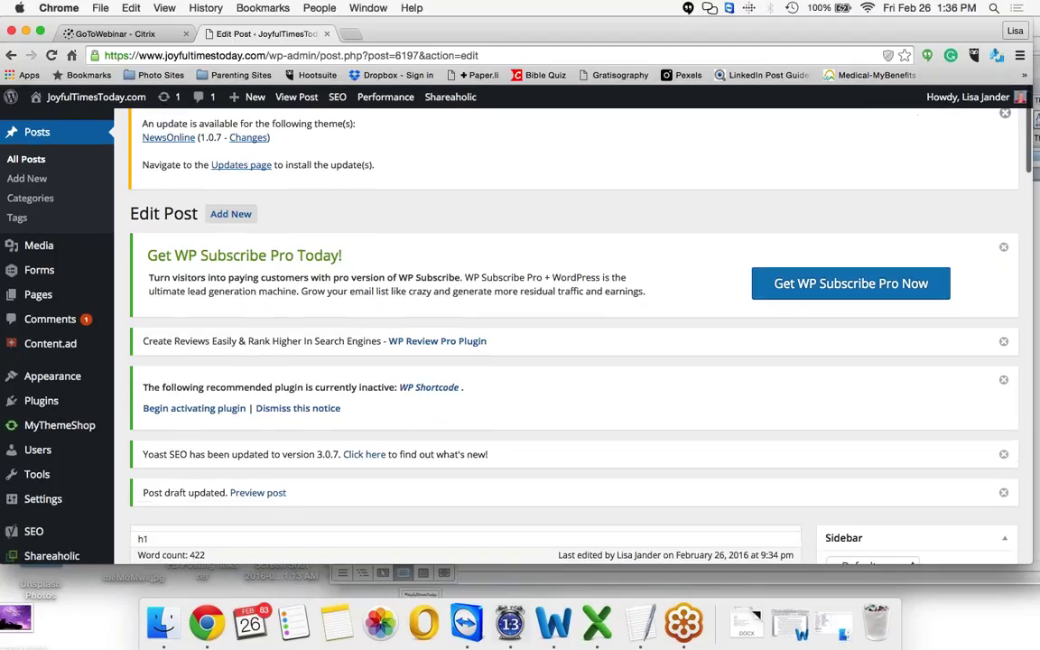
{"action": "scroll", "coordinate": [574, 325], "scroll_direction": "down", "scroll_amount": 1}
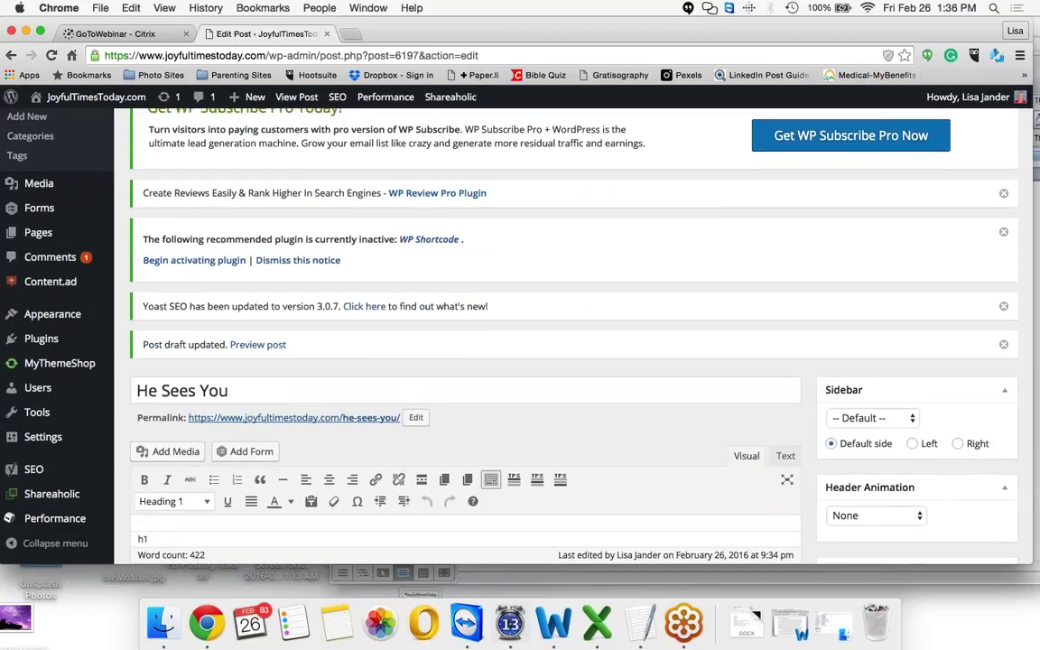
{"action": "scroll", "coordinate": [575, 325], "scroll_direction": "down", "scroll_amount": 2}
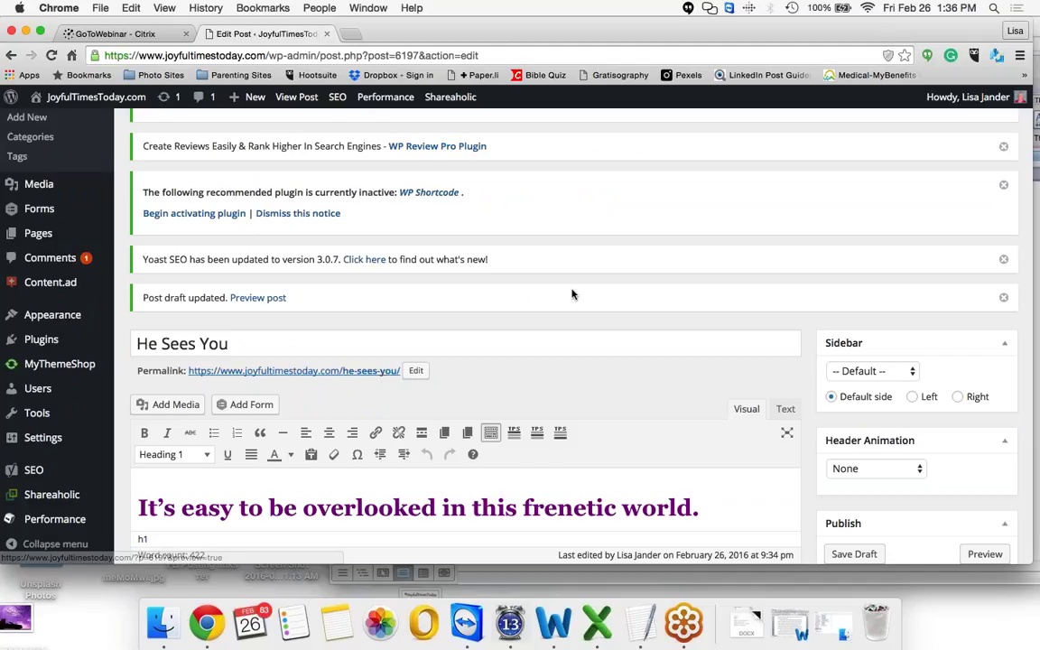
- Copy the post title "He Sees You" into the tag list ahead of the author's name and add all the tags to the post
{"action": "scroll", "coordinate": [571, 293], "scroll_direction": "down", "scroll_amount": 1}
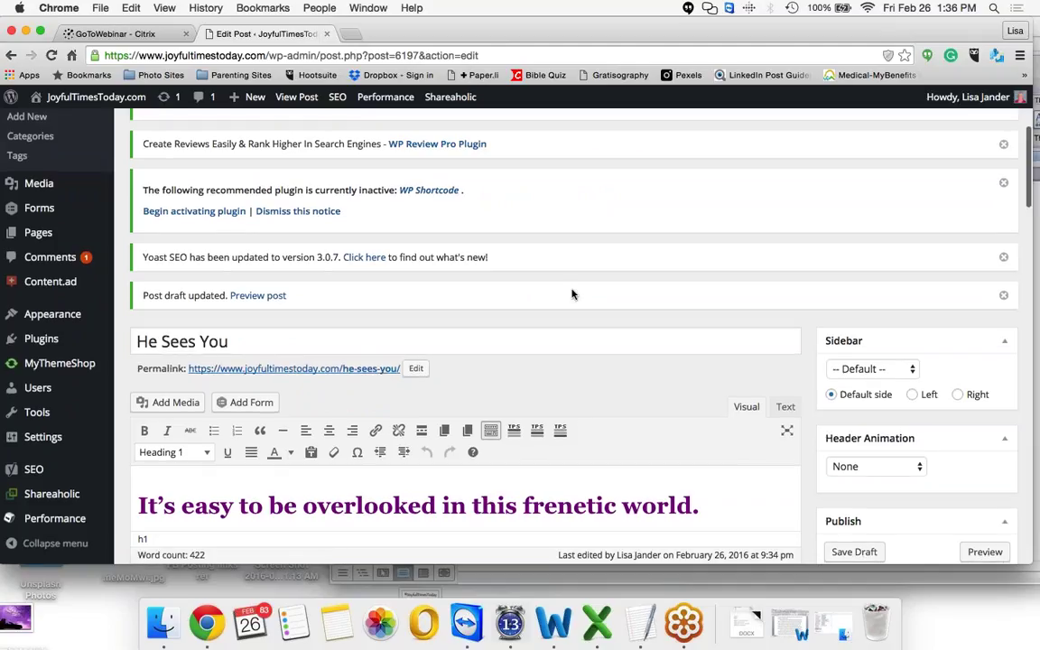
{"action": "scroll", "coordinate": [571, 293], "scroll_direction": "down", "scroll_amount": 3}
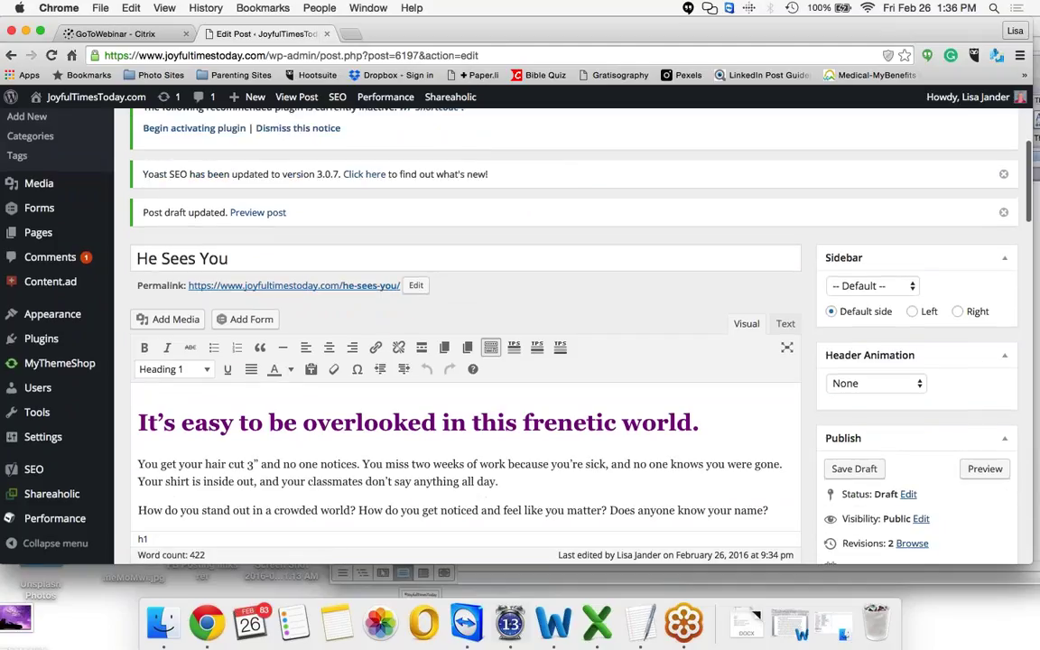
{"action": "left_click_drag", "start_coordinate": [256, 256], "coordinate": [131, 256]}
{"action": "key", "text": "super+c"}
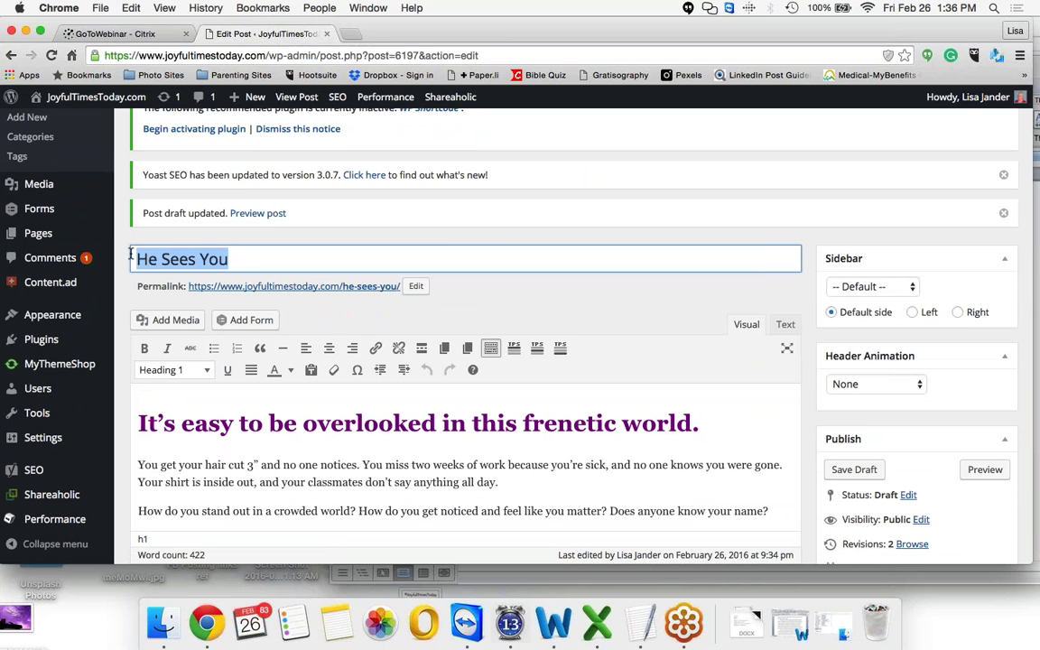
{"action": "scroll", "coordinate": [508, 235], "scroll_direction": "down", "scroll_amount": 1}
{"action": "scroll", "coordinate": [509, 235], "scroll_direction": "down", "scroll_amount": 10}
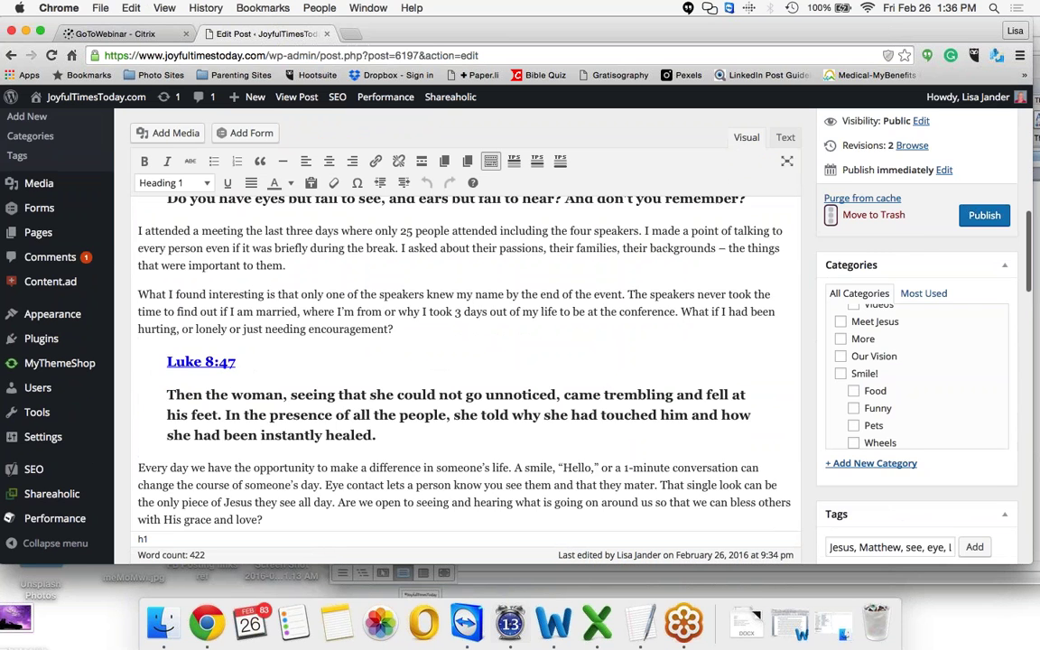
{"action": "scroll", "coordinate": [524, 343], "scroll_direction": "down", "scroll_amount": 6}
{"action": "scroll", "coordinate": [915, 332], "scroll_direction": "right", "scroll_amount": 2}
{"action": "left_click", "coordinate": [951, 334]}
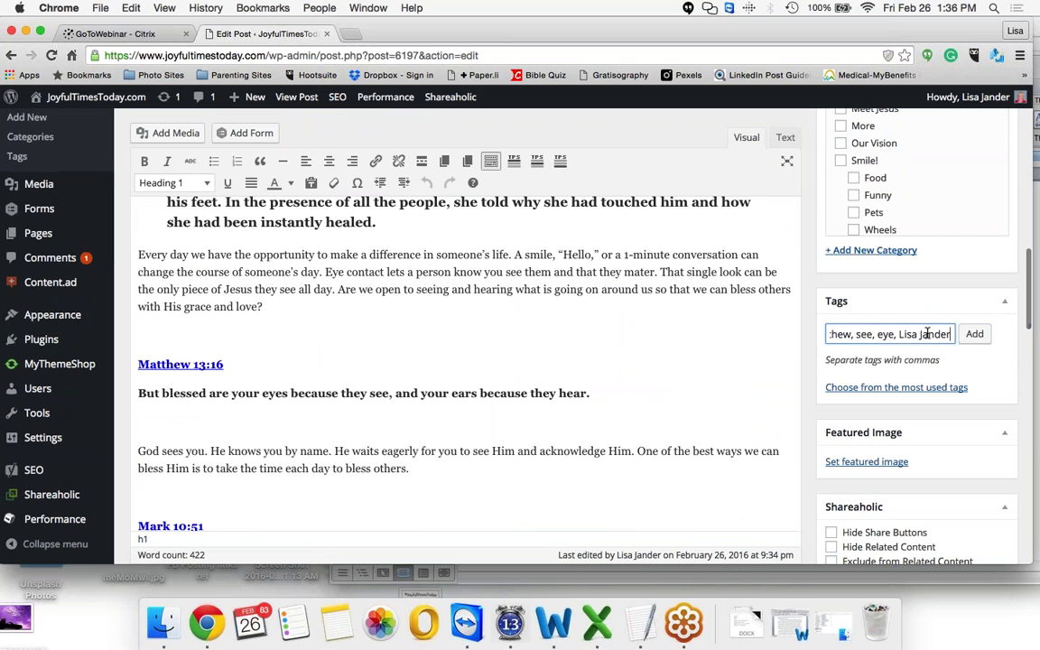
{"action": "key", "text": "super+v"}
{"action": "type", "text": ","}
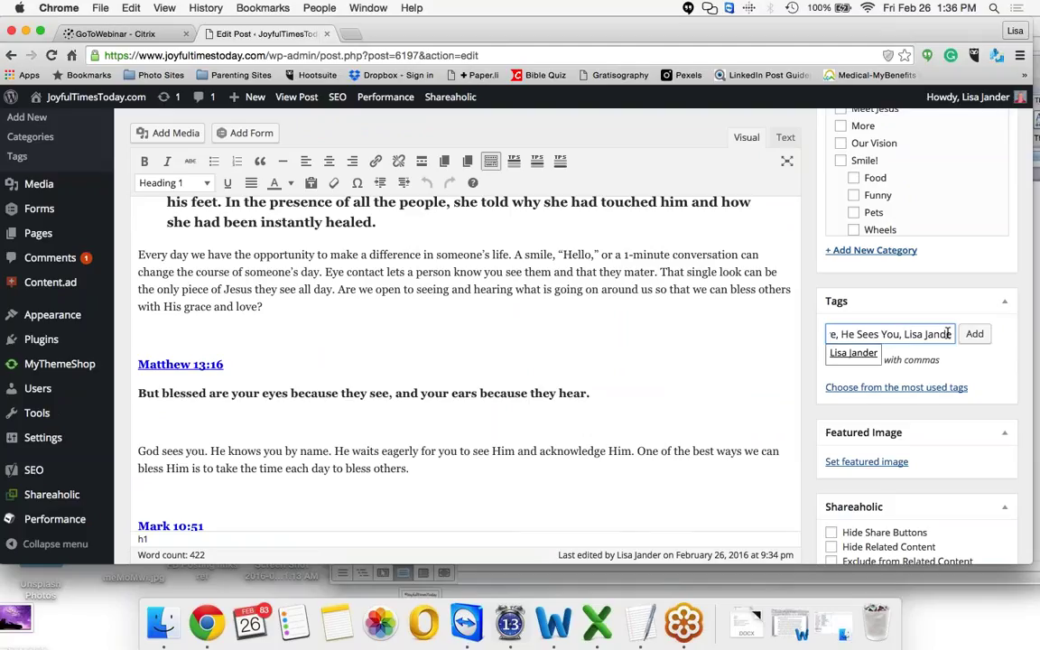
{"action": "left_click", "coordinate": [976, 336]}
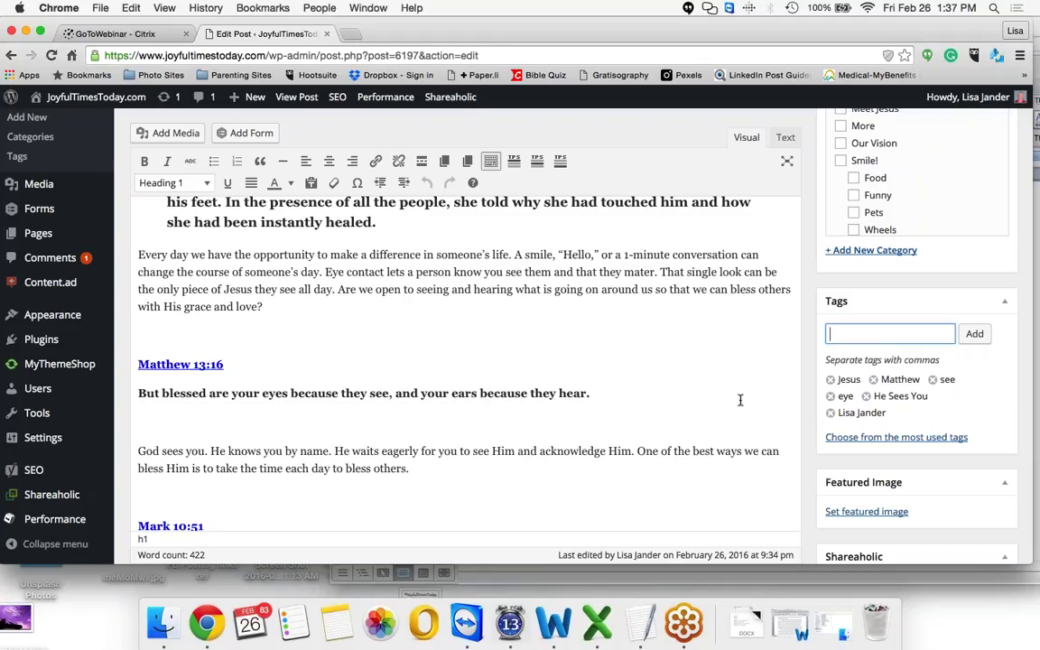
- Set the Yoast SEO focus keyword to "see" and review the content analysis for it
{"action": "scroll", "coordinate": [740, 400], "scroll_direction": "down", "scroll_amount": 1}
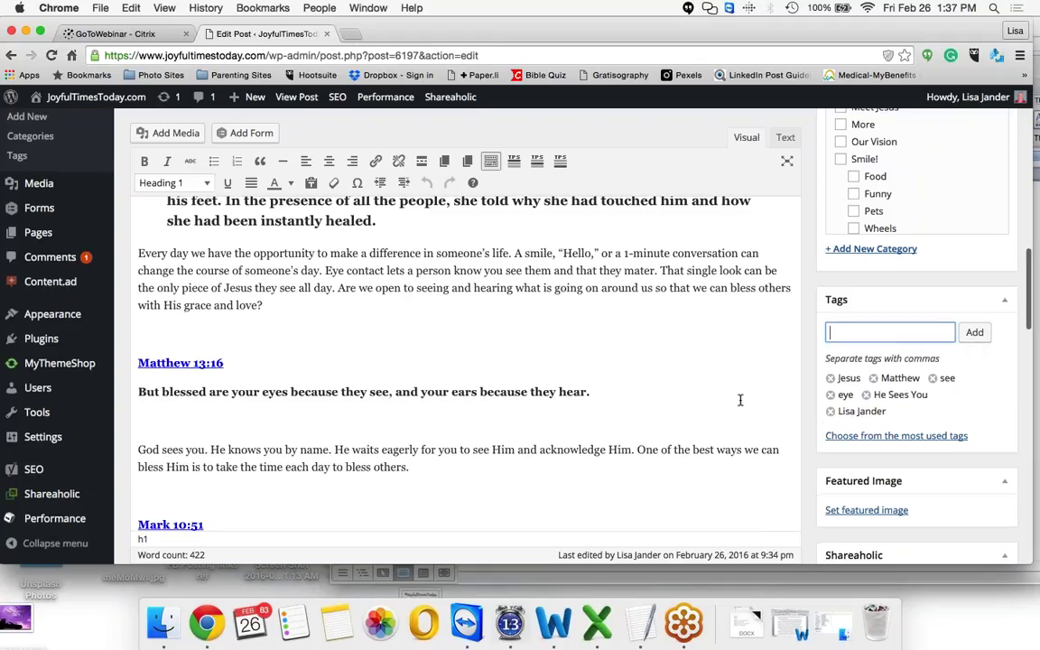
{"action": "scroll", "coordinate": [741, 400], "scroll_direction": "down", "scroll_amount": 10}
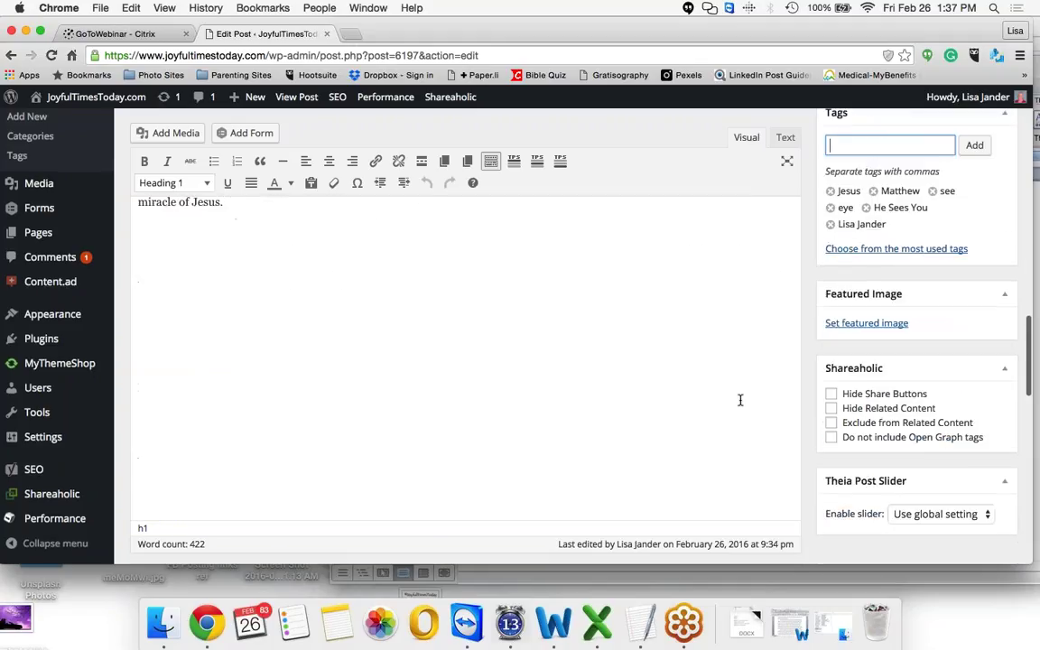
{"action": "scroll", "coordinate": [465, 361], "scroll_direction": "down", "scroll_amount": 5}
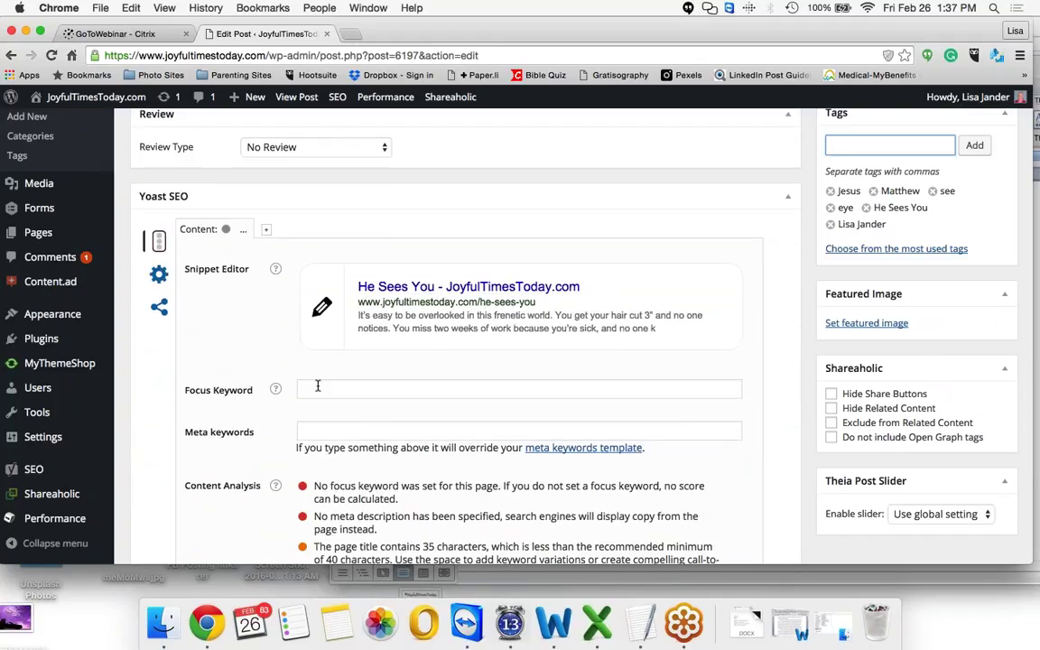
{"action": "left_click", "coordinate": [318, 385]}
{"action": "type", "text": "see"}
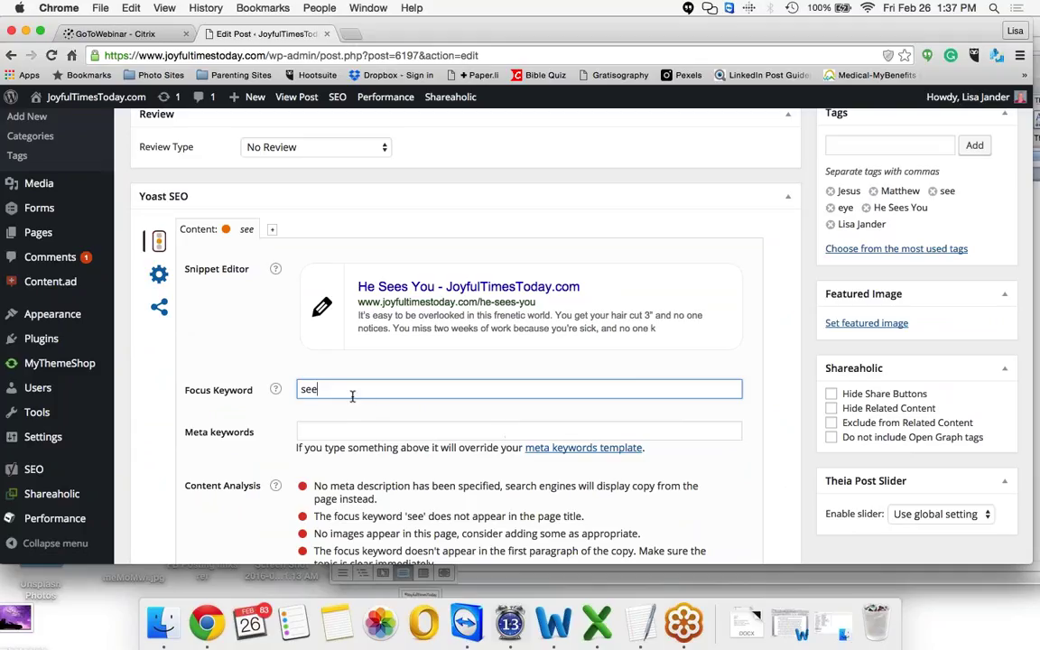
{"action": "scroll", "coordinate": [415, 409], "scroll_direction": "down", "scroll_amount": 1}
{"action": "scroll", "coordinate": [416, 408], "scroll_direction": "down", "scroll_amount": 2}
{"action": "scroll", "coordinate": [415, 409], "scroll_direction": "down", "scroll_amount": 3}
{"action": "scroll", "coordinate": [307, 530], "scroll_direction": "down", "scroll_amount": 5}
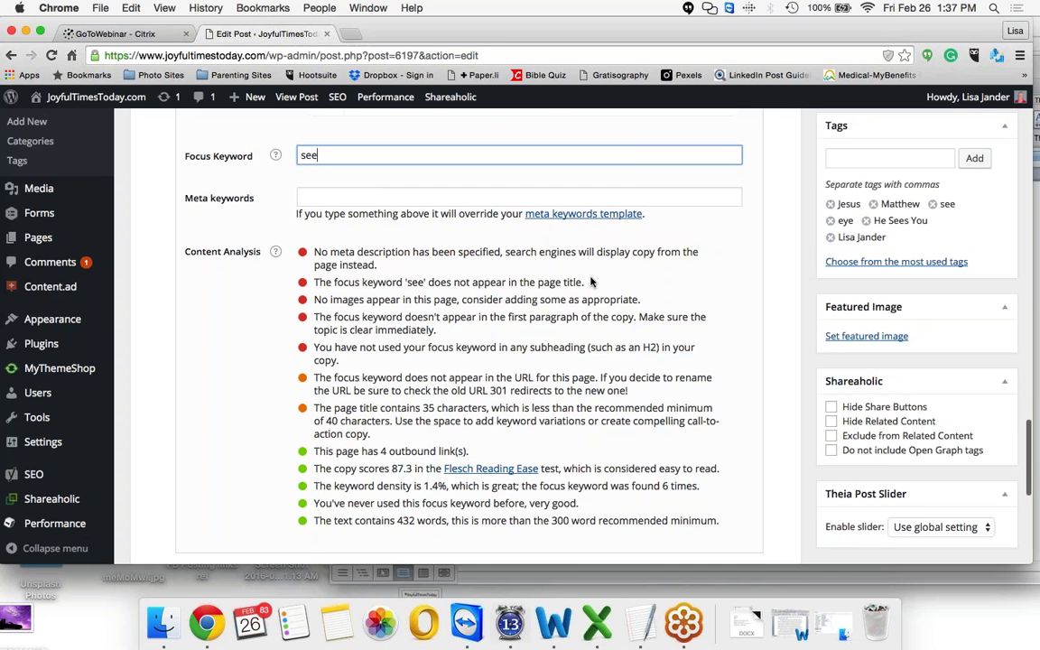
- Save the tagged post as a draft again
{"action": "scroll", "coordinate": [592, 282], "scroll_direction": "up", "scroll_amount": 2}
{"action": "scroll", "coordinate": [465, 334], "scroll_direction": "up", "scroll_amount": 6}
{"action": "scroll", "coordinate": [466, 334], "scroll_direction": "up", "scroll_amount": 2}
{"action": "scroll", "coordinate": [465, 361], "scroll_direction": "up", "scroll_amount": 10}
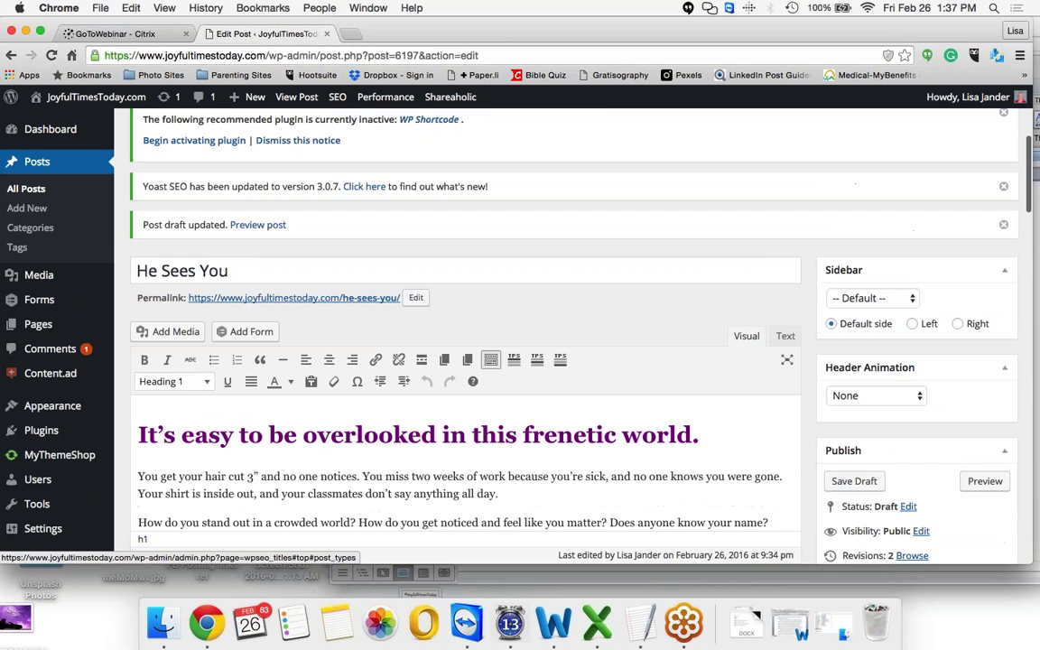
{"action": "scroll", "coordinate": [831, 272], "scroll_direction": "down", "scroll_amount": 10}
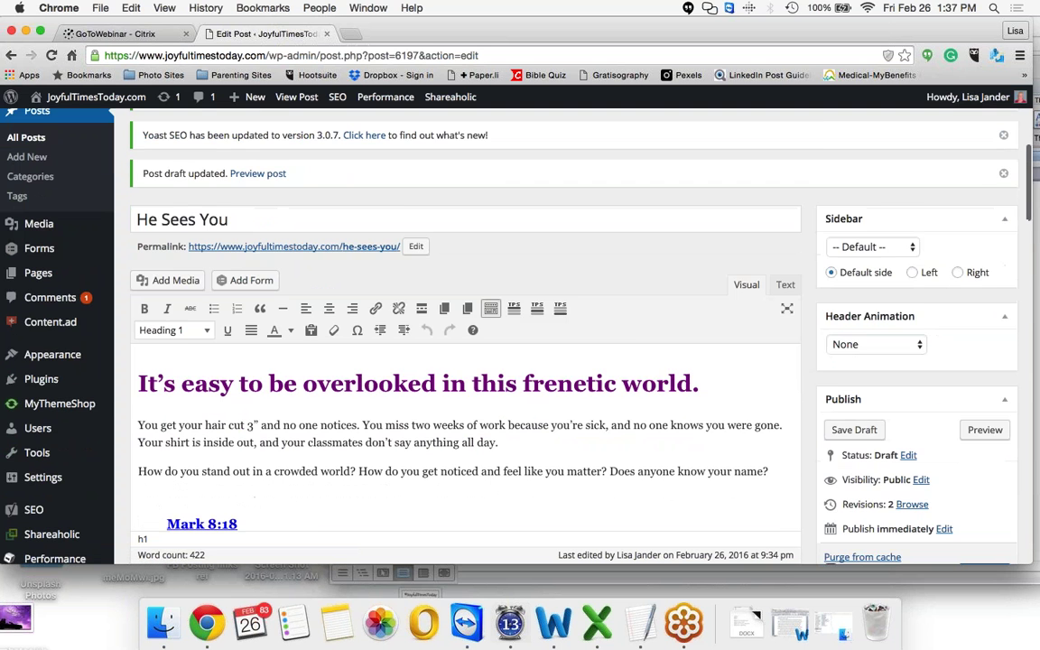
{"action": "scroll", "coordinate": [465, 361], "scroll_direction": "up", "scroll_amount": 5}
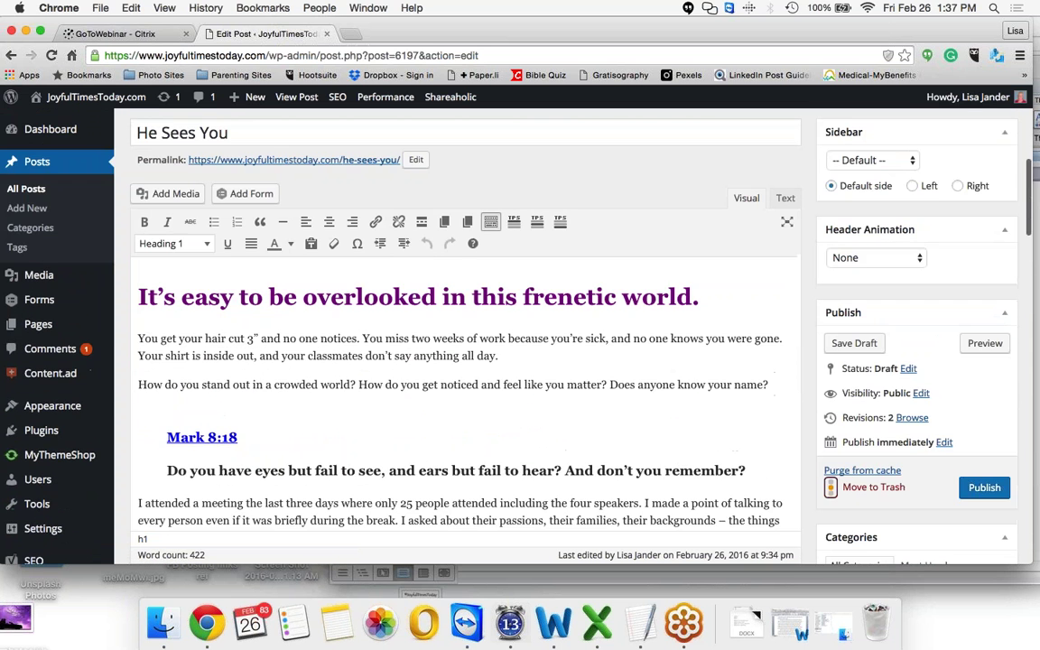
{"action": "scroll", "coordinate": [465, 361], "scroll_direction": "down", "scroll_amount": 4}
{"action": "scroll", "coordinate": [465, 361], "scroll_direction": "down", "scroll_amount": 1}
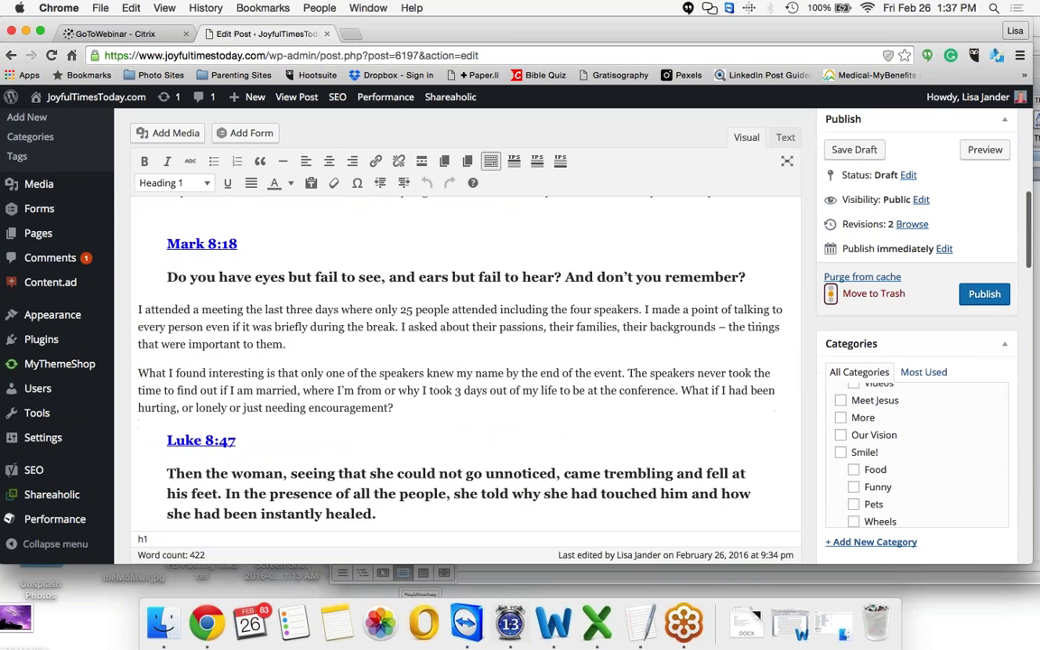
{"action": "scroll", "coordinate": [465, 362], "scroll_direction": "down", "scroll_amount": 1}
{"action": "left_click", "coordinate": [854, 136]}
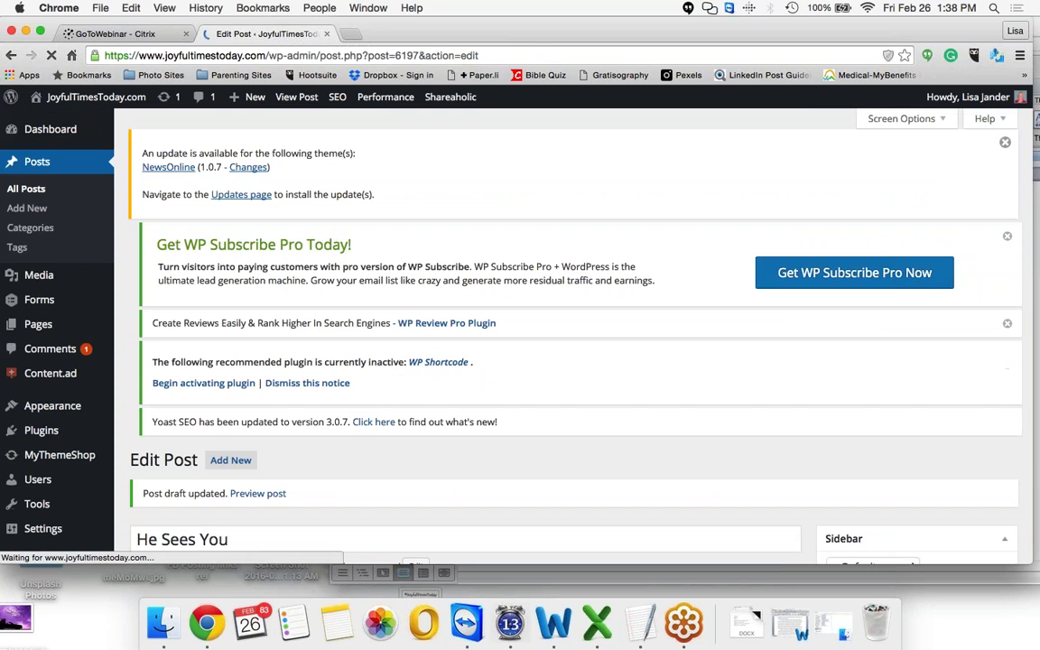
- Check the SEO analysis against the post's text and change the focus keyword to "sees"
{"action": "scroll", "coordinate": [465, 361], "scroll_direction": "down", "scroll_amount": 10}
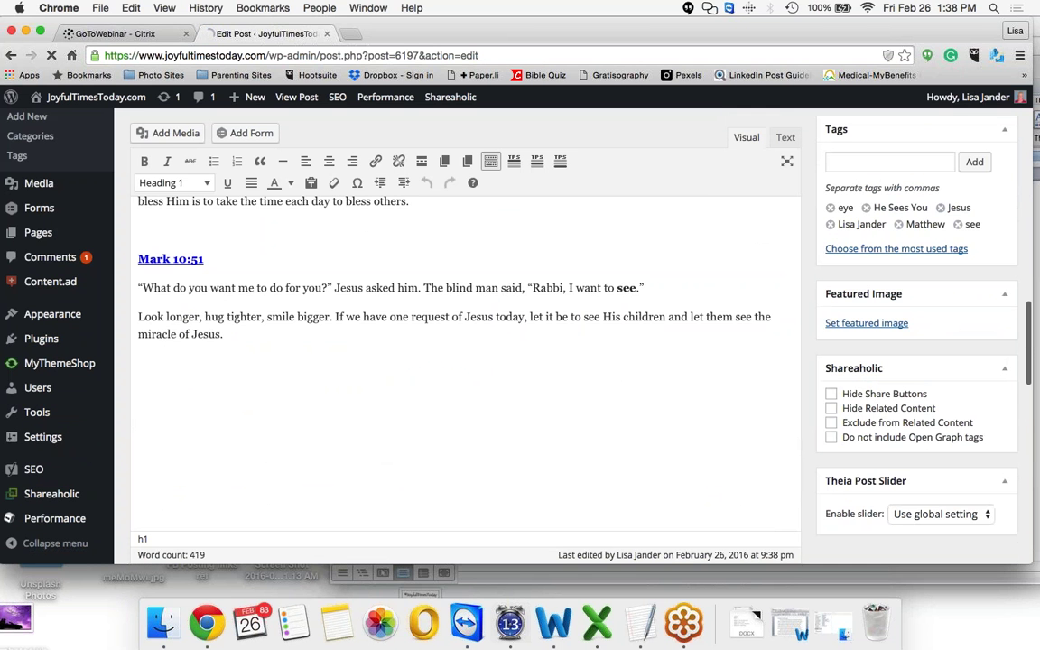
{"action": "scroll", "coordinate": [465, 362], "scroll_direction": "down", "scroll_amount": 12}
{"action": "scroll", "coordinate": [459, 345], "scroll_direction": "down", "scroll_amount": 1}
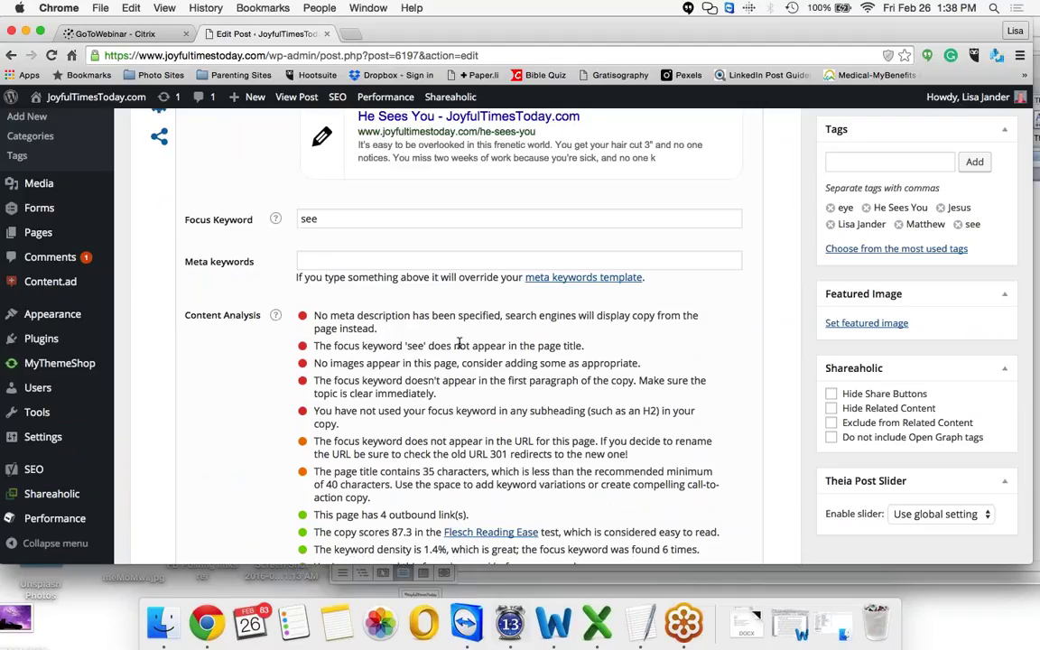
{"action": "scroll", "coordinate": [458, 344], "scroll_direction": "up", "scroll_amount": 15}
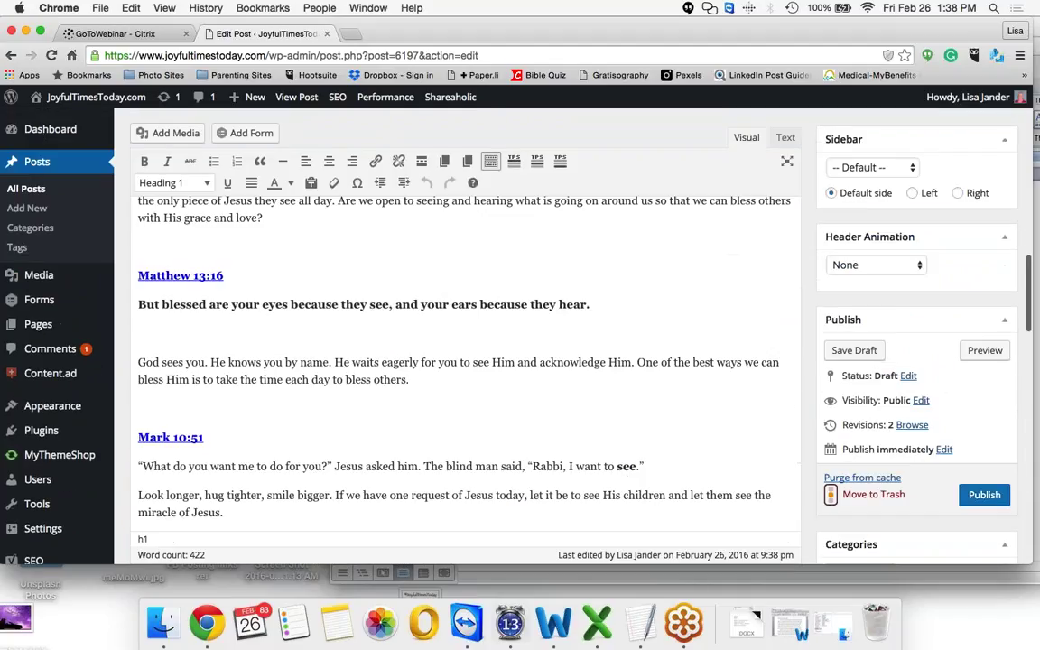
{"action": "scroll", "coordinate": [459, 361], "scroll_direction": "up", "scroll_amount": 10}
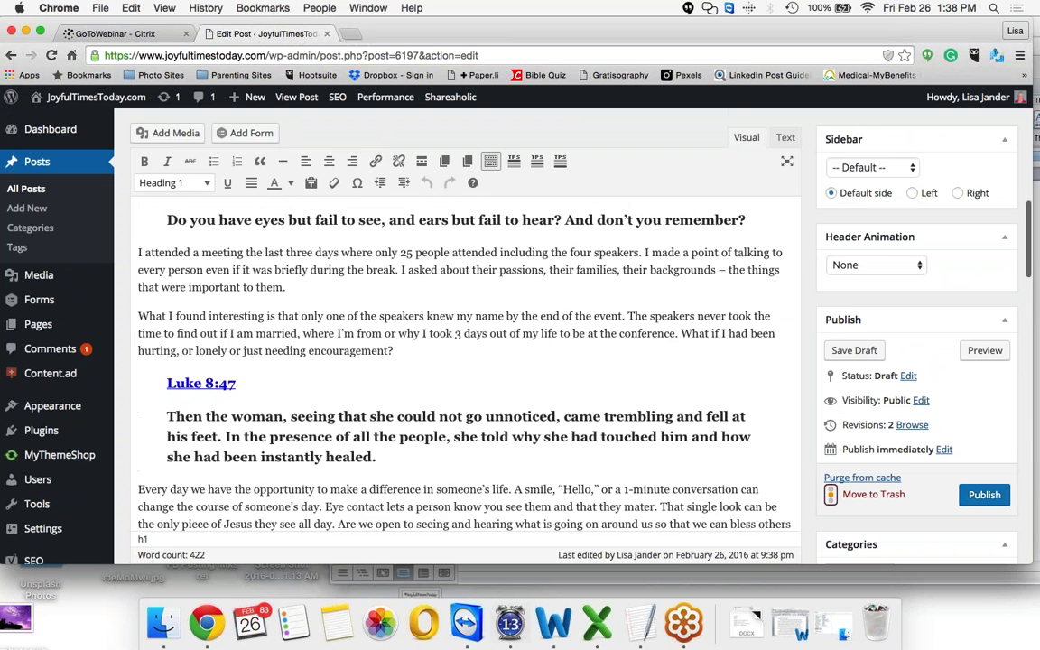
{"action": "scroll", "coordinate": [459, 361], "scroll_direction": "down", "scroll_amount": 1}
{"action": "scroll", "coordinate": [459, 361], "scroll_direction": "down", "scroll_amount": 10}
{"action": "scroll", "coordinate": [341, 352], "scroll_direction": "down", "scroll_amount": 10}
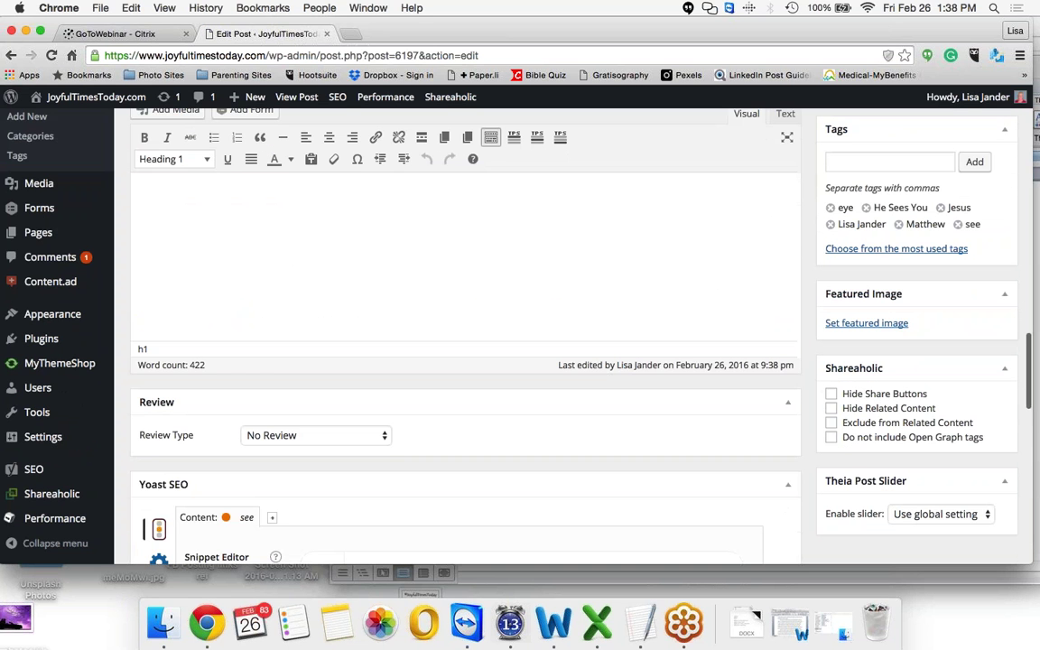
{"action": "type", "text": "sees"}
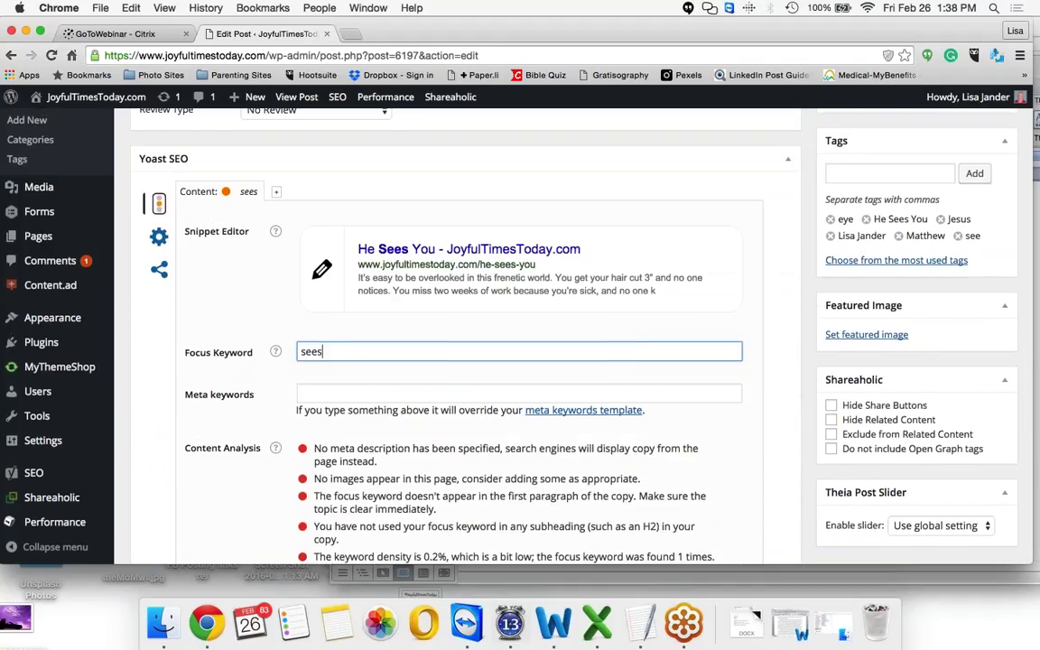
- Examine the content analysis for the keyword "sees", covering meta description, images, keyword density, title length and readability, along with the post's SEO score
{"action": "scroll", "coordinate": [437, 430], "scroll_direction": "down", "scroll_amount": 3}
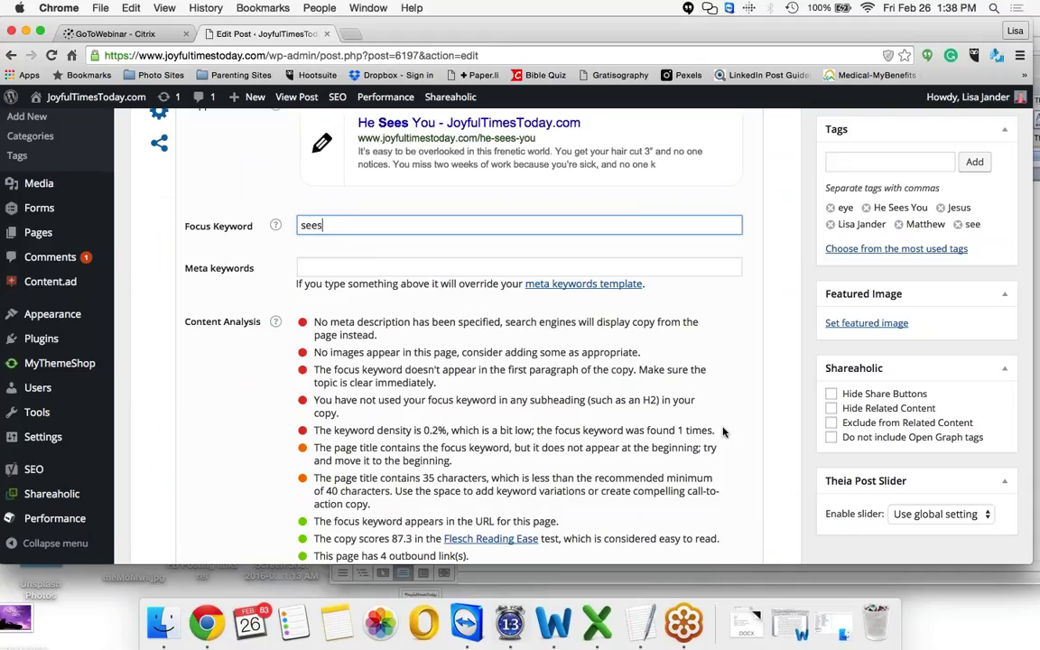
{"action": "scroll", "coordinate": [722, 433], "scroll_direction": "down", "scroll_amount": 1}
{"action": "scroll", "coordinate": [722, 432], "scroll_direction": "down", "scroll_amount": 3}
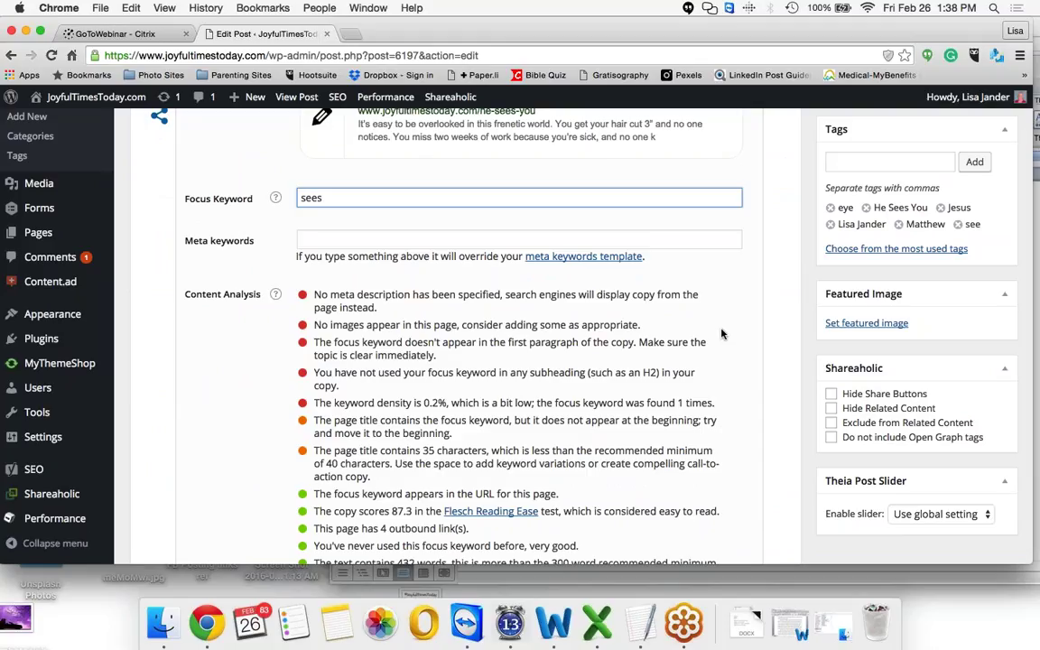
{"action": "scroll", "coordinate": [722, 334], "scroll_direction": "down", "scroll_amount": 2}
{"action": "scroll", "coordinate": [721, 334], "scroll_direction": "down", "scroll_amount": 4}
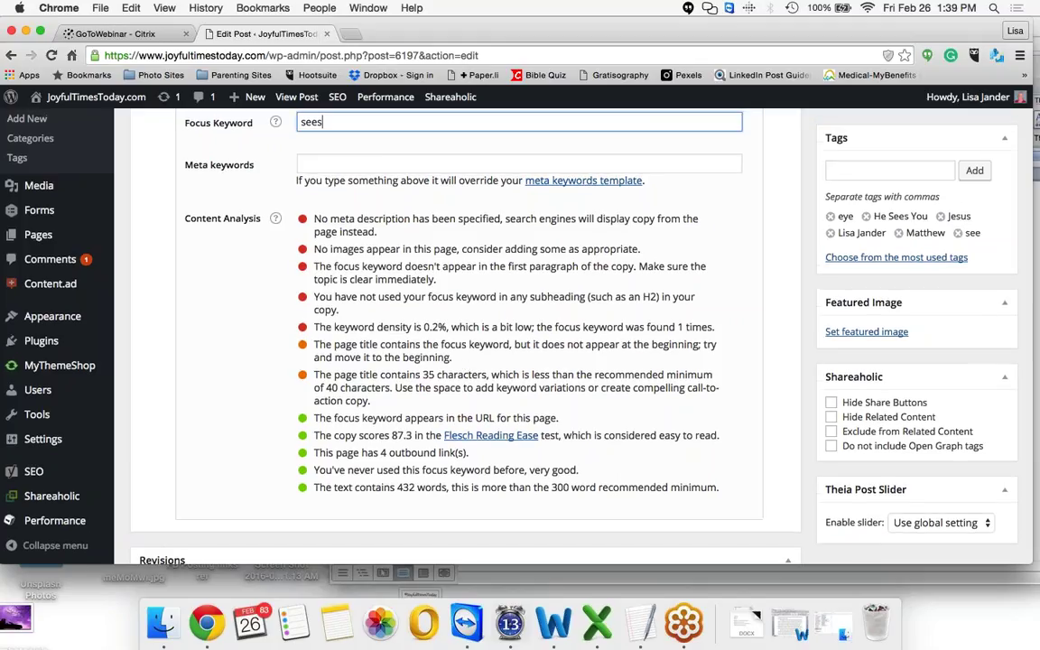
{"action": "scroll", "coordinate": [465, 362], "scroll_direction": "up", "scroll_amount": 1}
{"action": "scroll", "coordinate": [465, 343], "scroll_direction": "down", "scroll_amount": 2}
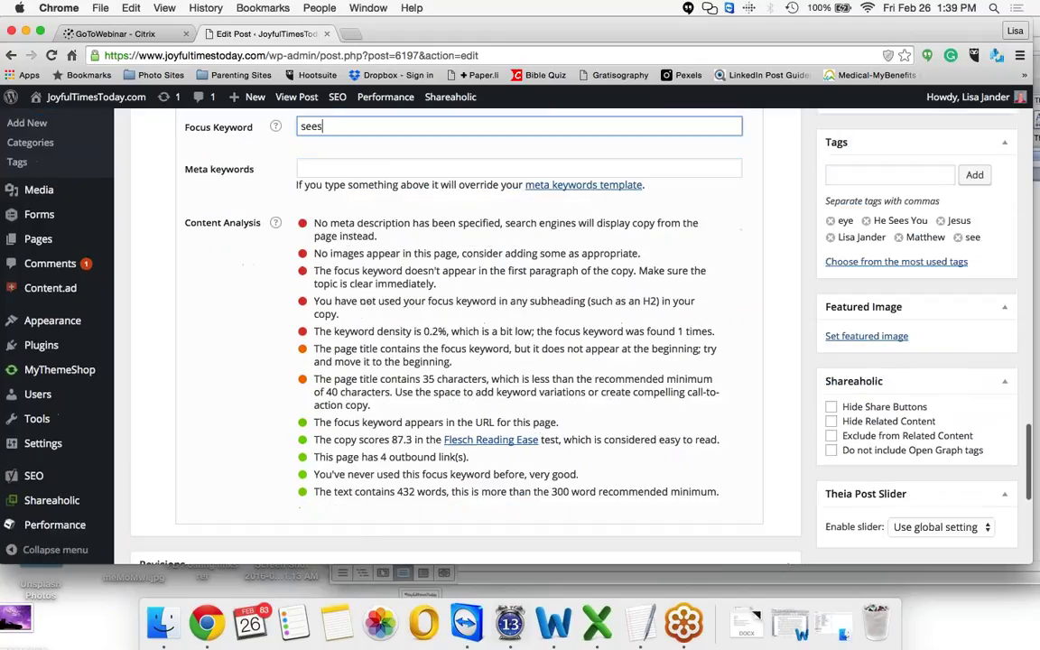
{"action": "scroll", "coordinate": [34, 558], "scroll_direction": "up", "scroll_amount": 6}
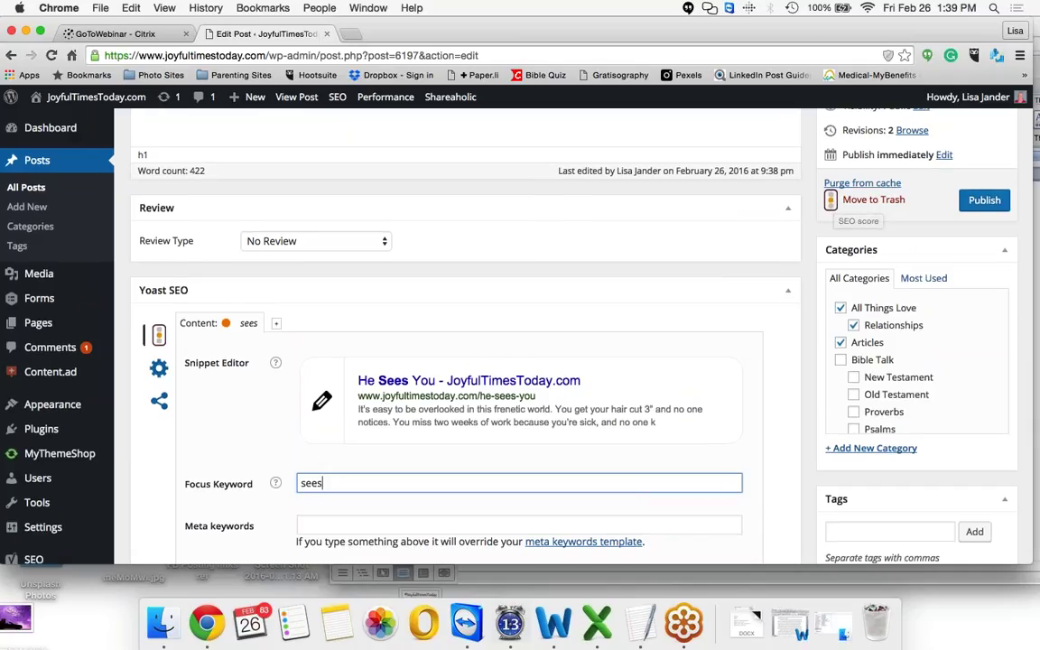
{"action": "scroll", "coordinate": [719, 281], "scroll_direction": "down", "scroll_amount": 3}
{"action": "scroll", "coordinate": [514, 307], "scroll_direction": "down", "scroll_amount": 7}
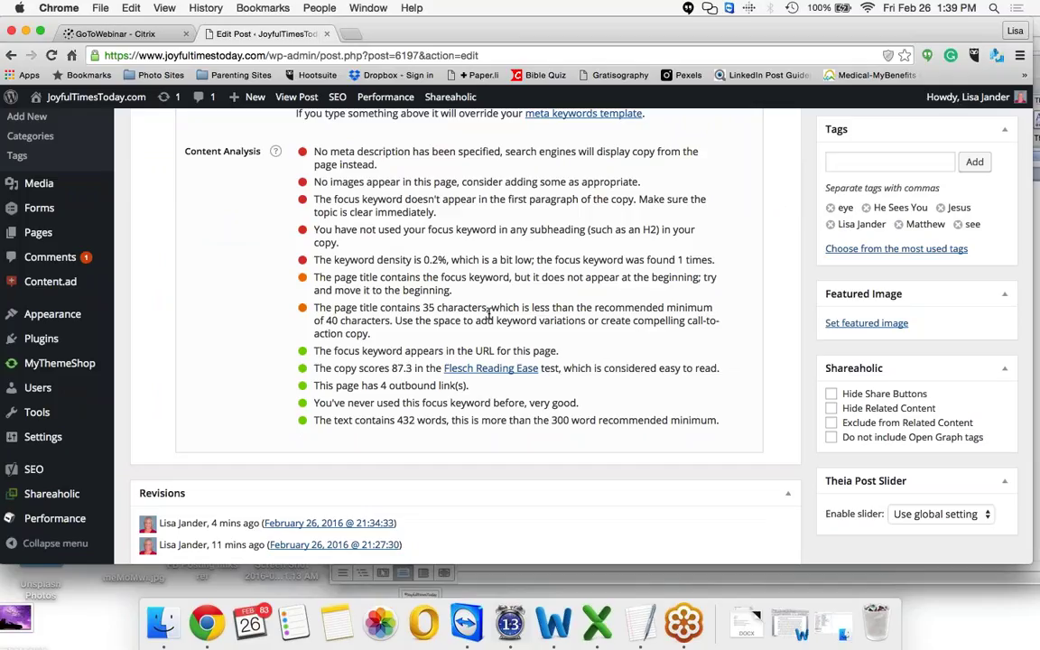
{"action": "scroll", "coordinate": [489, 315], "scroll_direction": "down", "scroll_amount": 1}
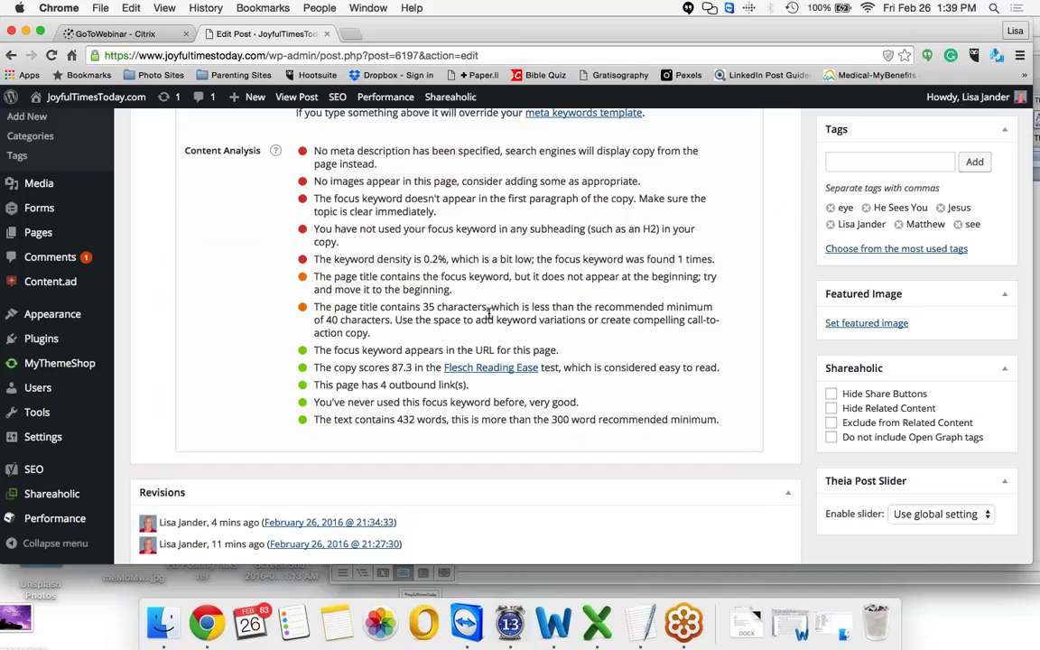
{"action": "scroll", "coordinate": [489, 315], "scroll_direction": "down", "scroll_amount": 2}
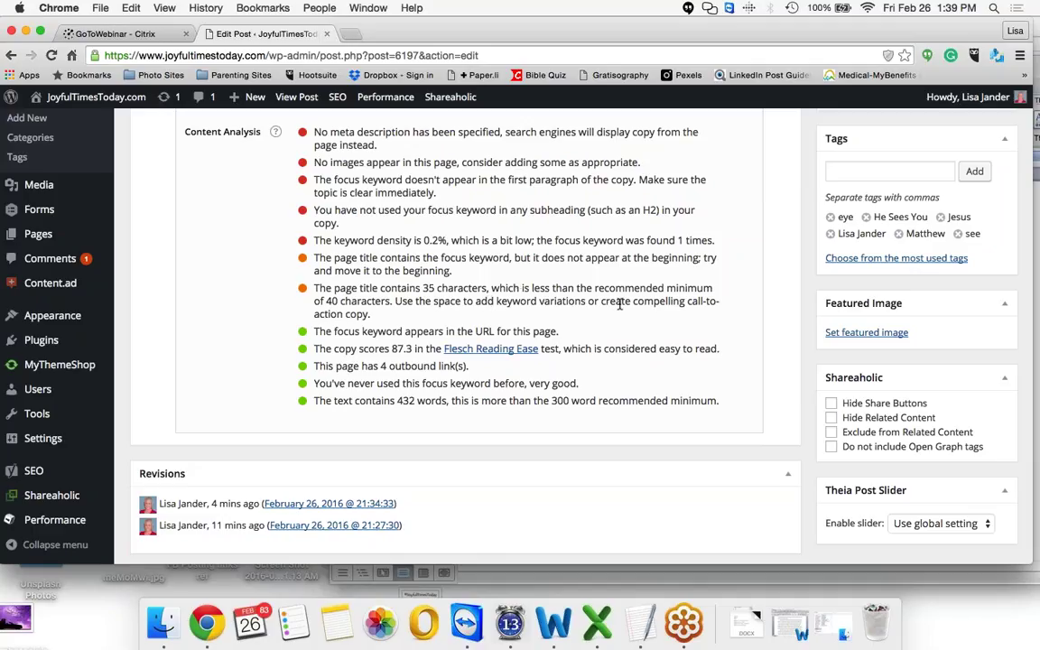
{"action": "left_click", "coordinate": [856, 334]}
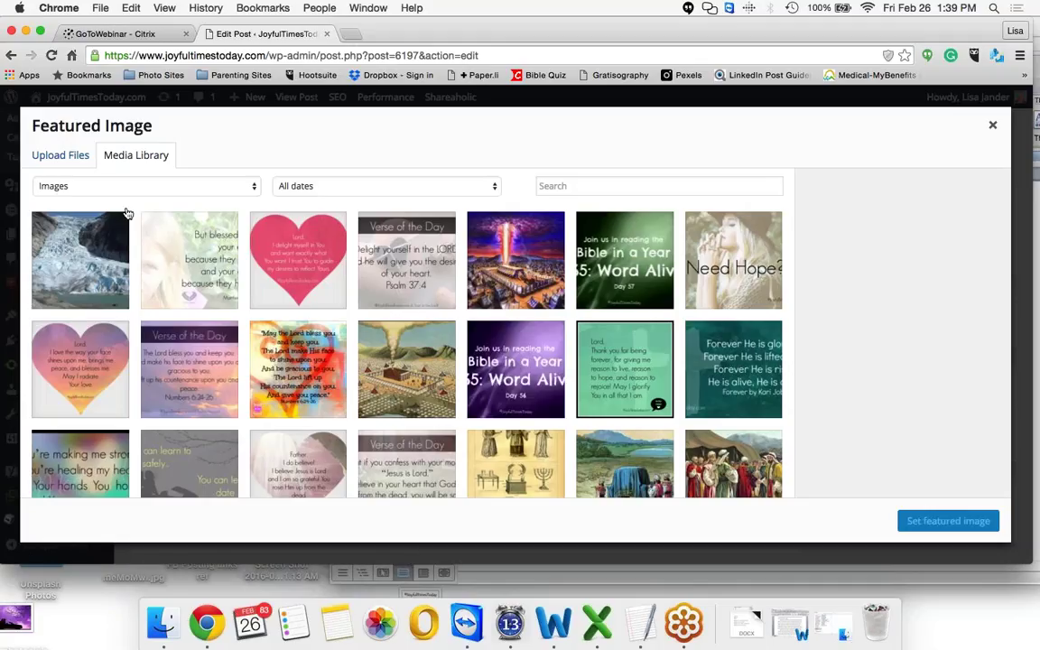
{"action": "left_click", "coordinate": [64, 158]}
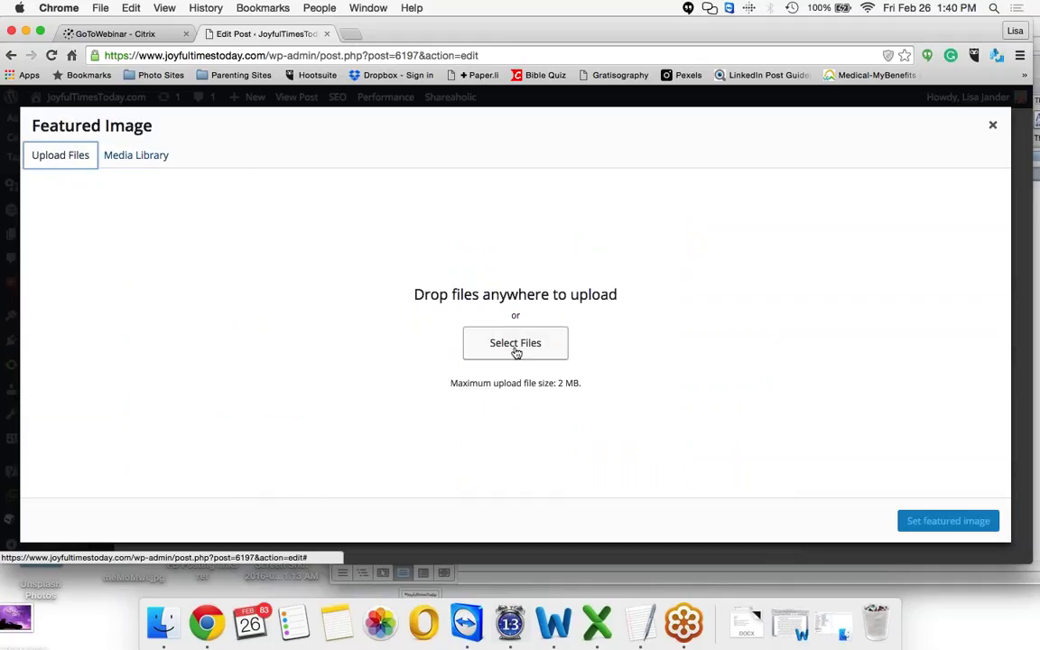
{"action": "left_click", "coordinate": [516, 345]}
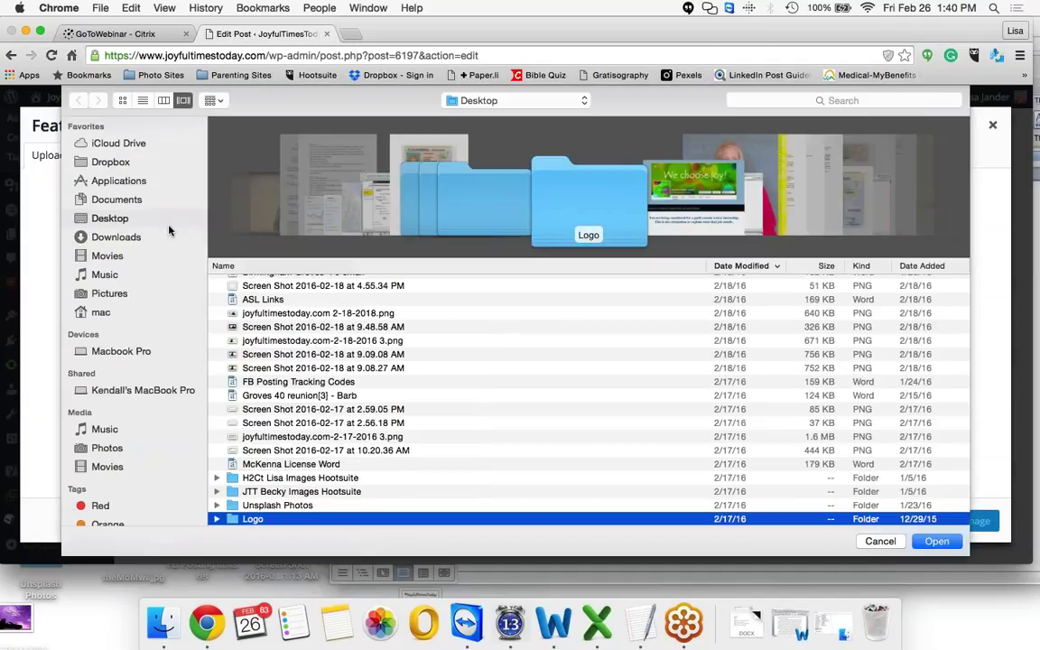
{"action": "scroll", "coordinate": [287, 440], "scroll_direction": "down", "scroll_amount": 5}
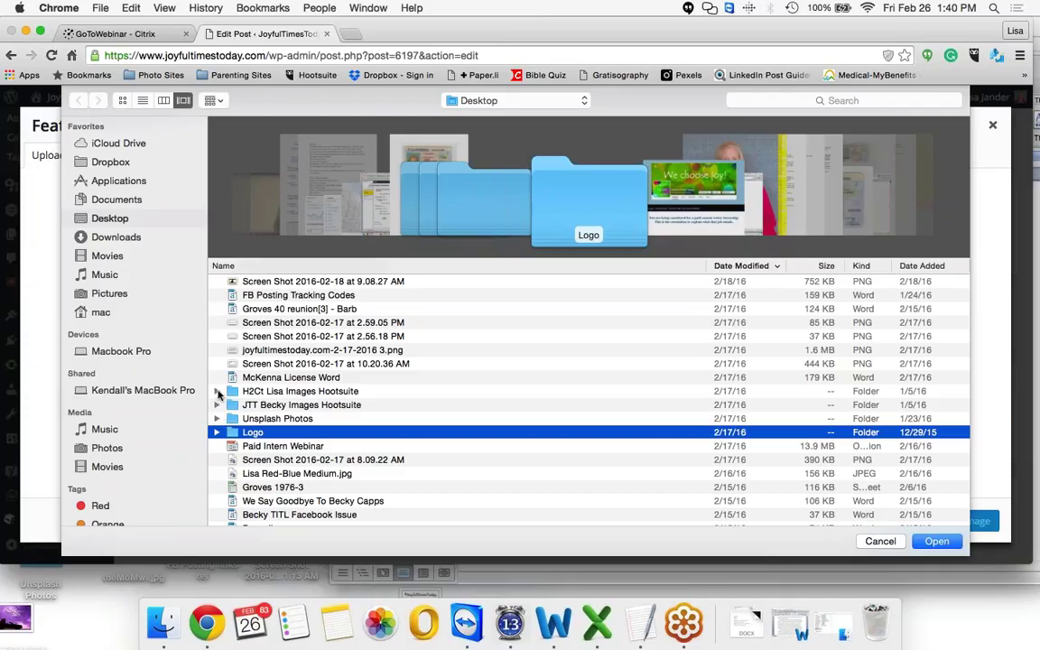
{"action": "left_click", "coordinate": [218, 393]}
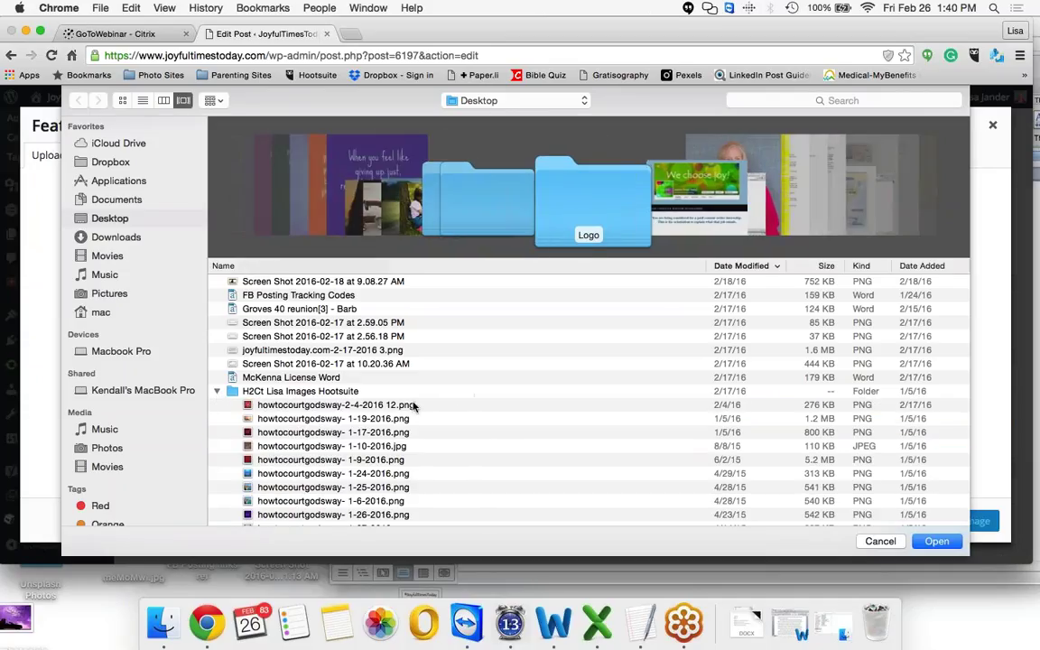
{"action": "scroll", "coordinate": [362, 407], "scroll_direction": "down", "scroll_amount": 5}
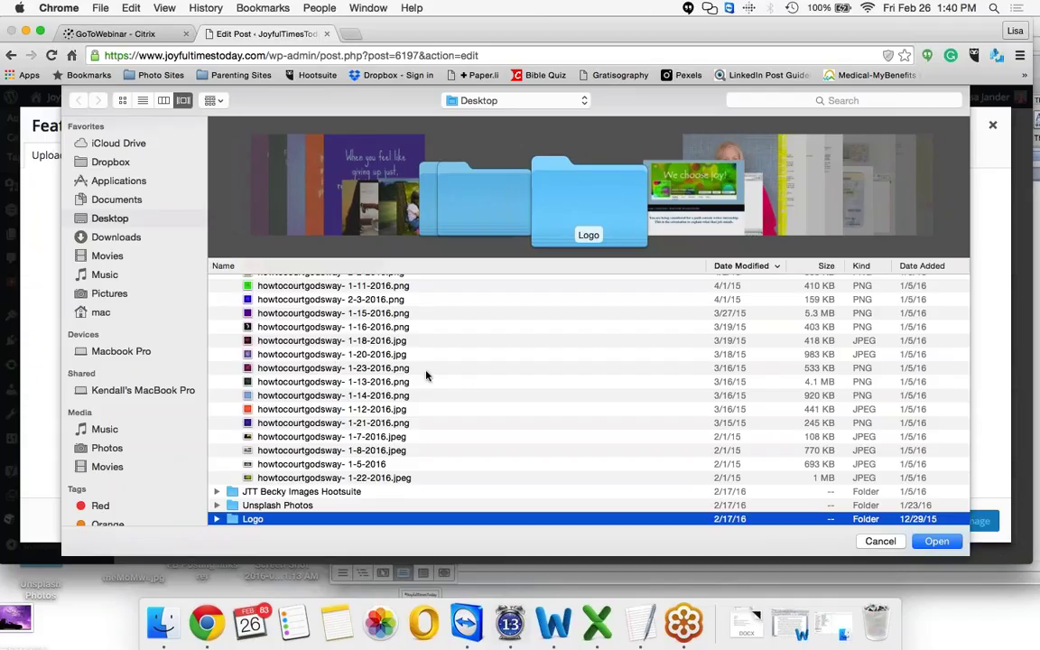
{"action": "left_click", "coordinate": [291, 329]}
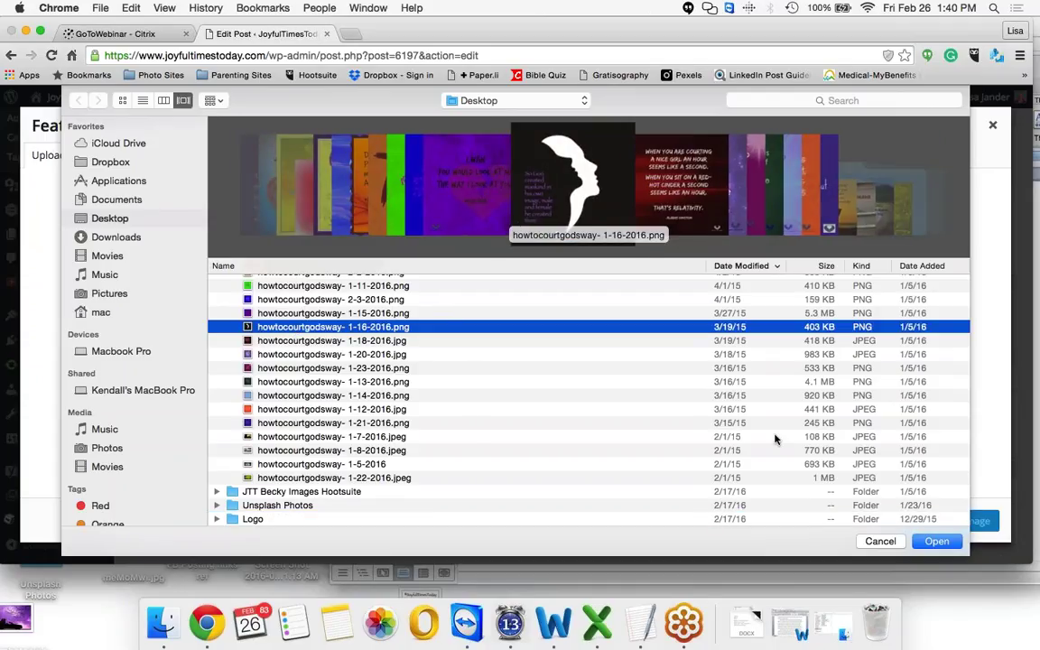
{"action": "left_click", "coordinate": [937, 541]}
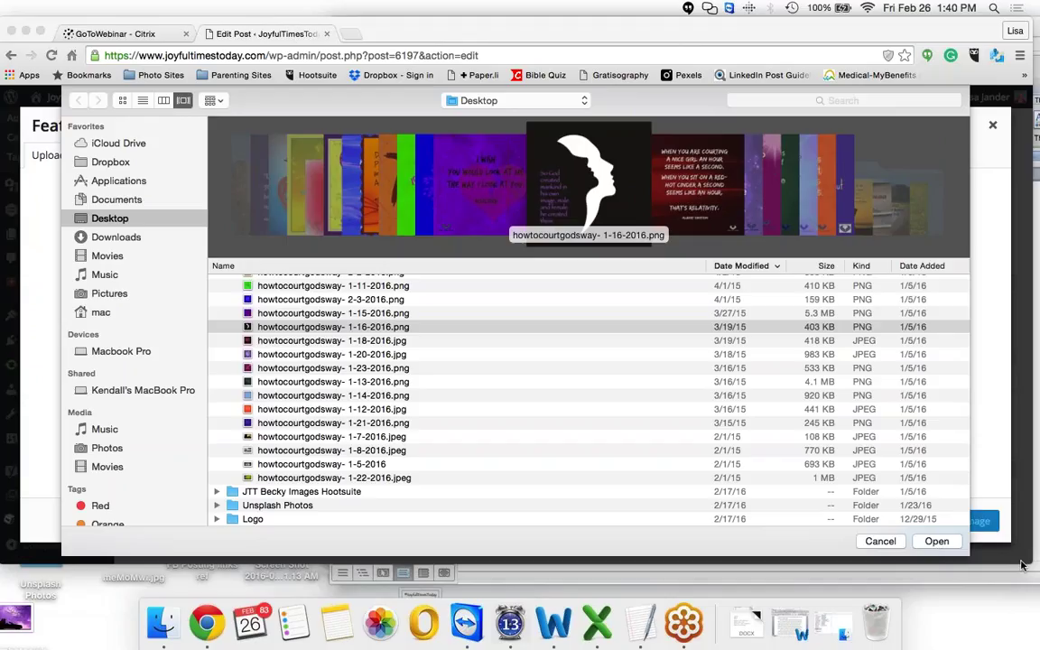
{"action": "left_click", "coordinate": [872, 543]}
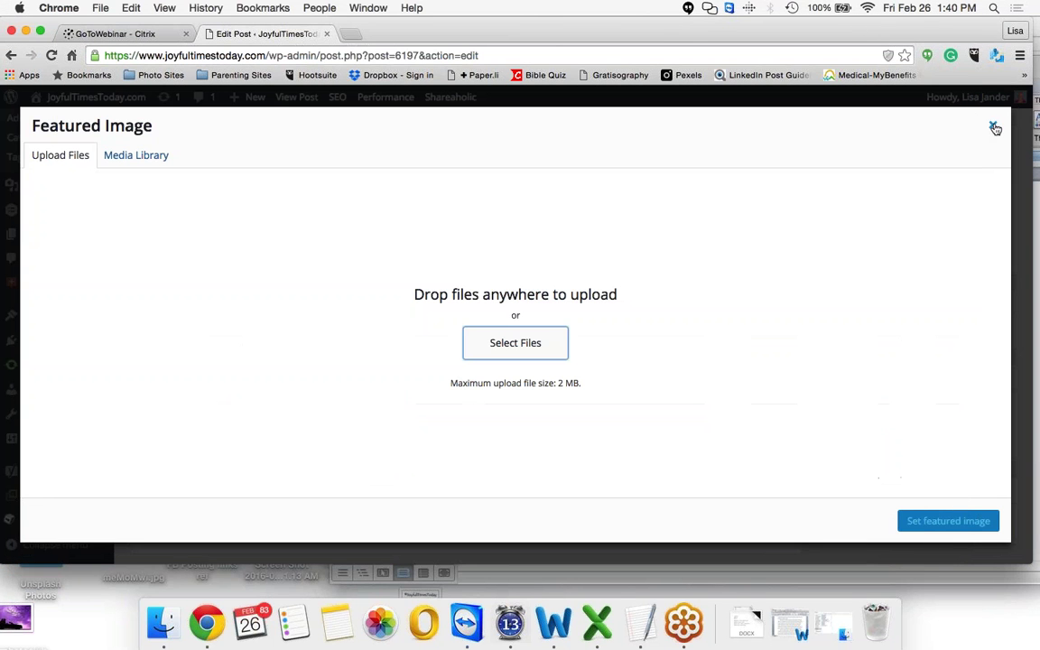
{"action": "left_click", "coordinate": [993, 124]}
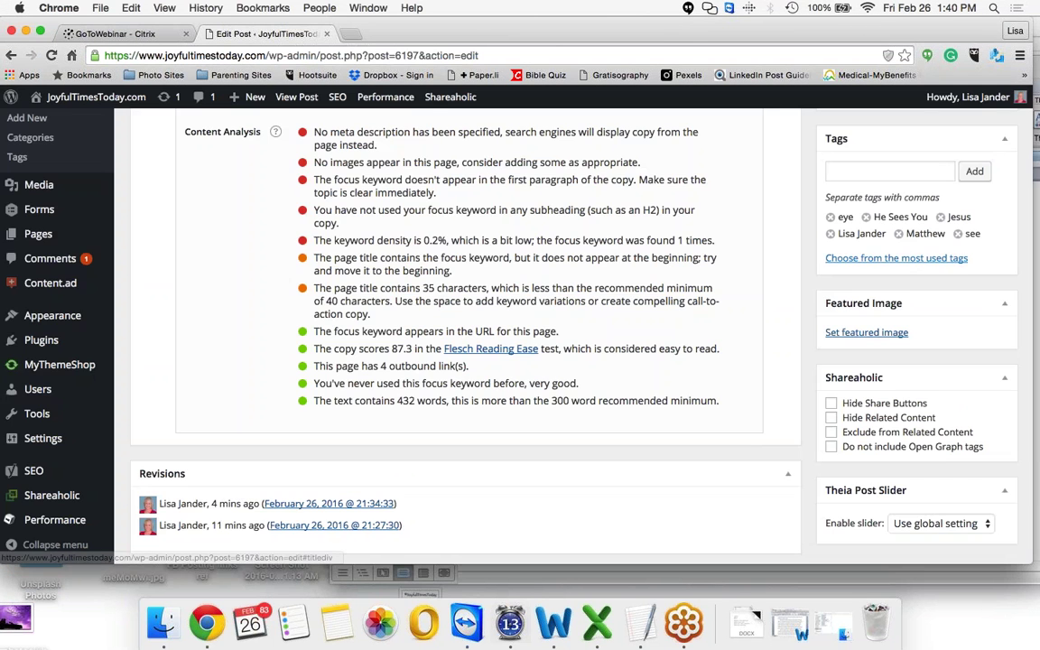
- Set joyfultimestoday.com-2-26-2016-3.png from the media library as the post's featured image, with its alt text cleared
{"action": "left_click", "coordinate": [864, 334]}
{"action": "left_click", "coordinate": [148, 159]}
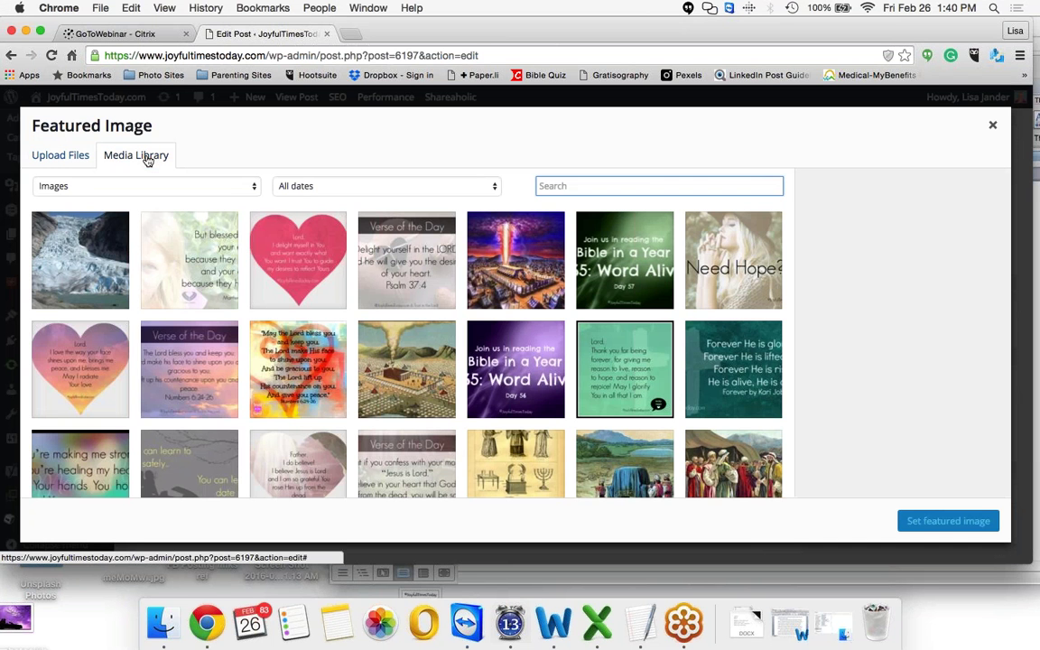
{"action": "left_click", "coordinate": [189, 261]}
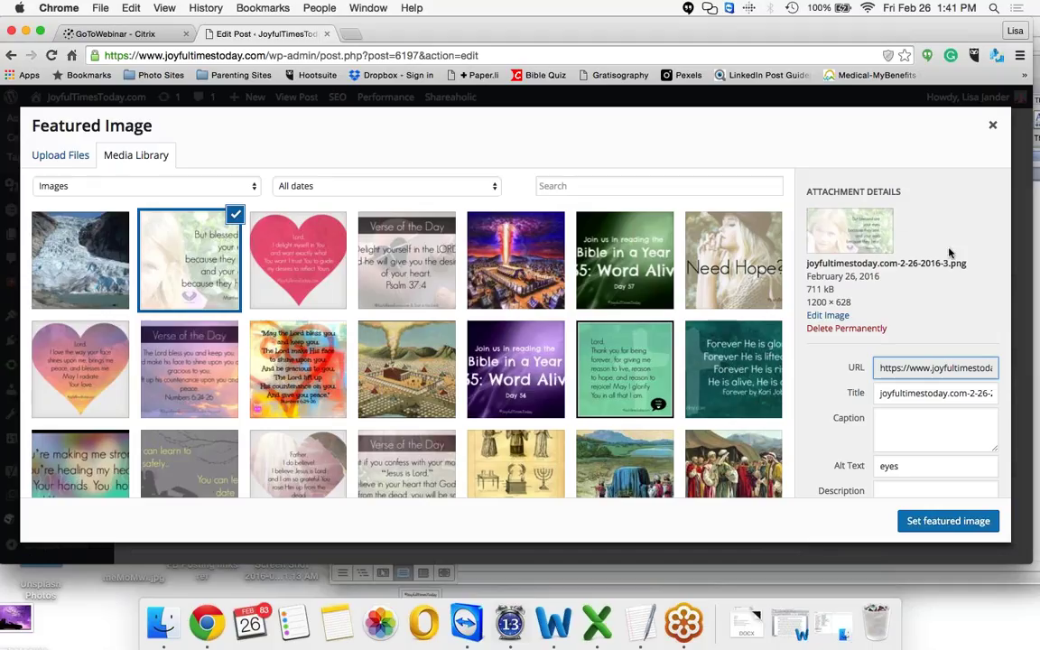
{"action": "scroll", "coordinate": [950, 254], "scroll_direction": "down", "scroll_amount": 2}
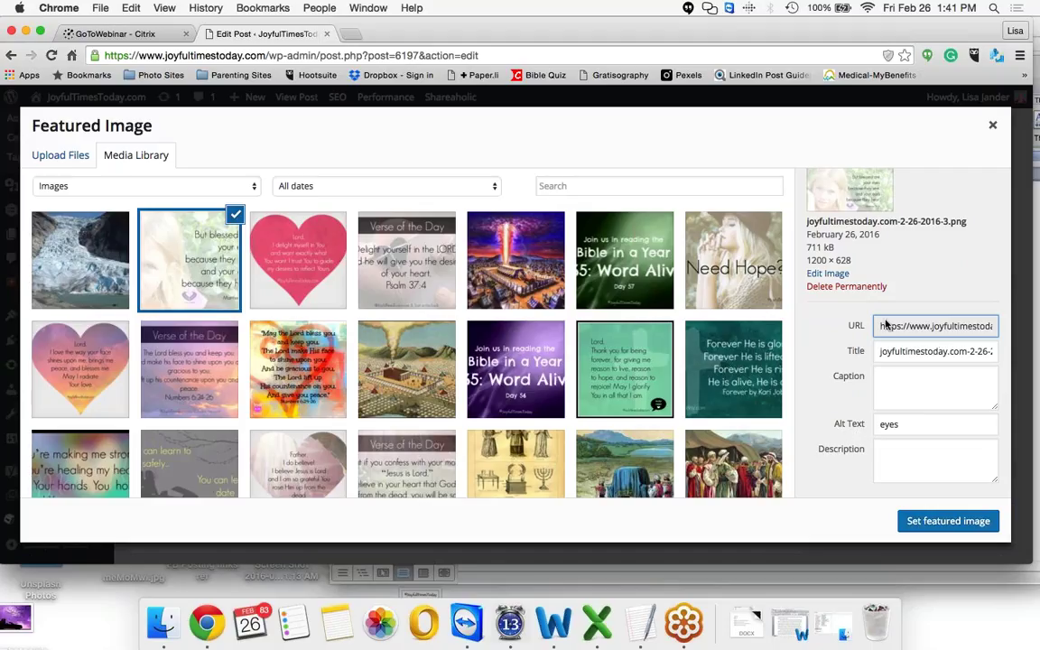
{"action": "double_click", "coordinate": [901, 425]}
{"action": "type", "text": "sees"}
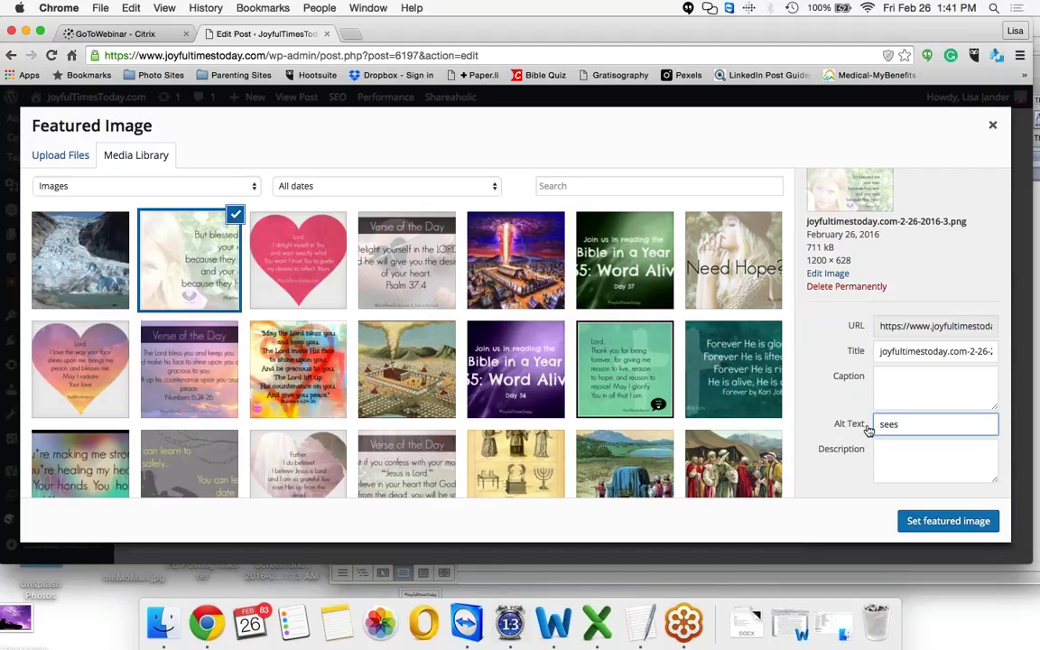
{"action": "key", "text": "BackSpace"}
{"action": "key", "text": "BackSpace"}
{"action": "key", "text": "BackSpace"}
{"action": "key", "text": "BackSpace"}
{"action": "left_click", "coordinate": [946, 521]}
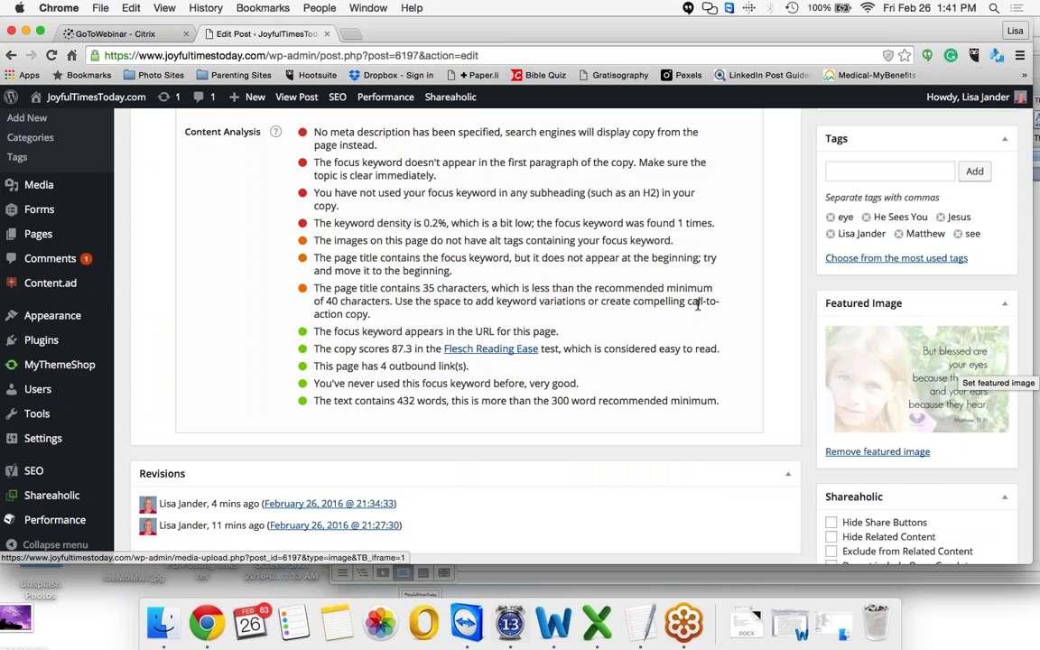
- Save the post with its new featured image as a draft
{"action": "scroll", "coordinate": [698, 305], "scroll_direction": "up", "scroll_amount": 15}
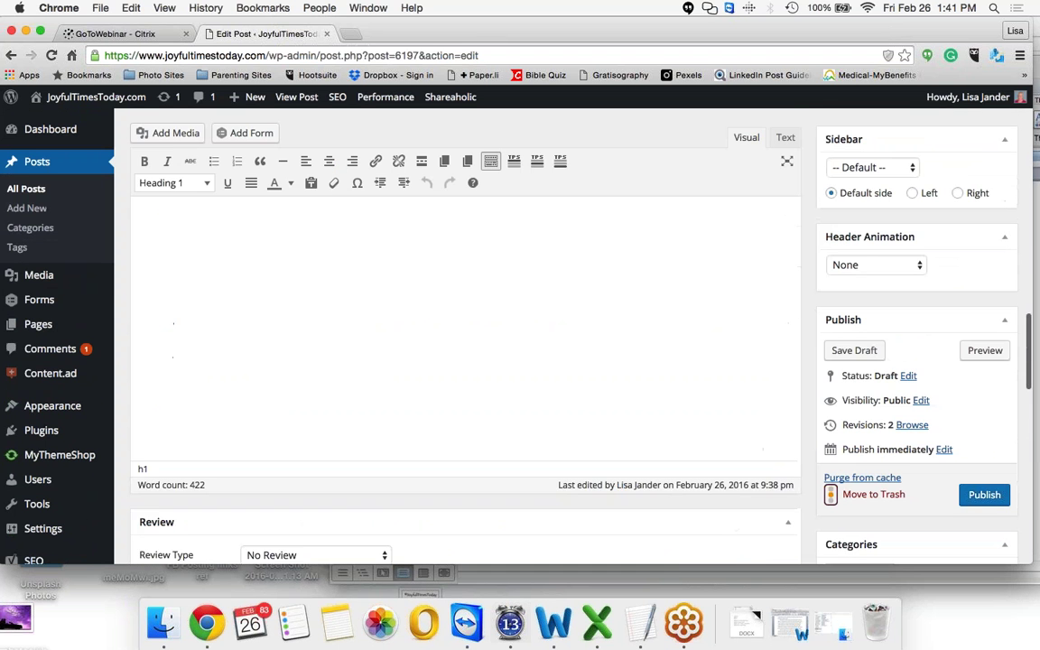
{"action": "scroll", "coordinate": [681, 305], "scroll_direction": "up", "scroll_amount": 5}
{"action": "scroll", "coordinate": [681, 307], "scroll_direction": "up", "scroll_amount": 2}
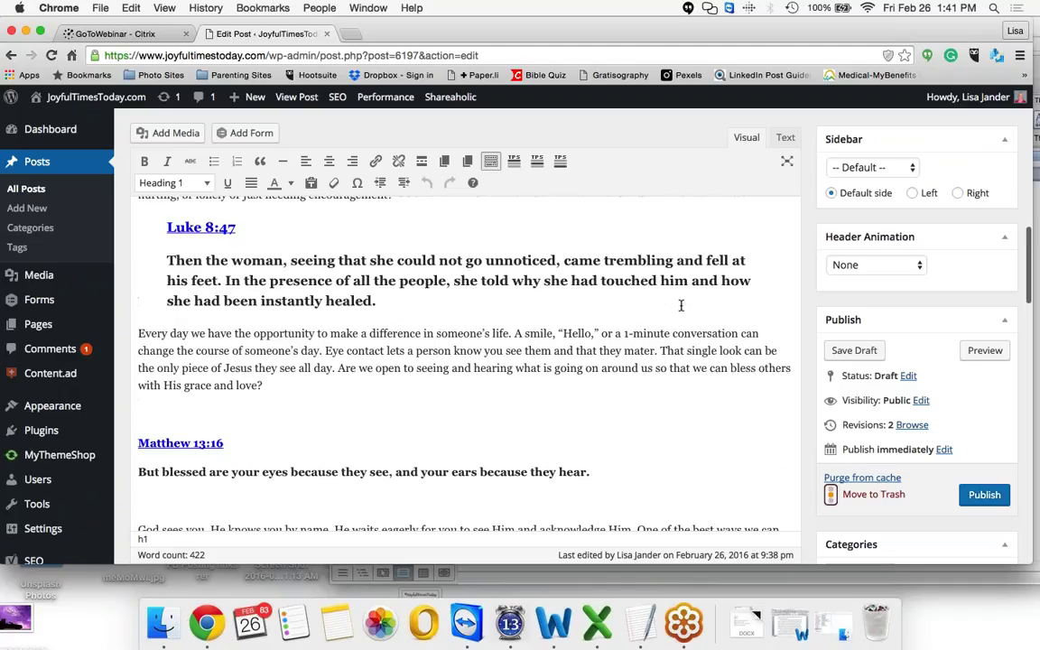
{"action": "scroll", "coordinate": [651, 308], "scroll_direction": "up", "scroll_amount": 10}
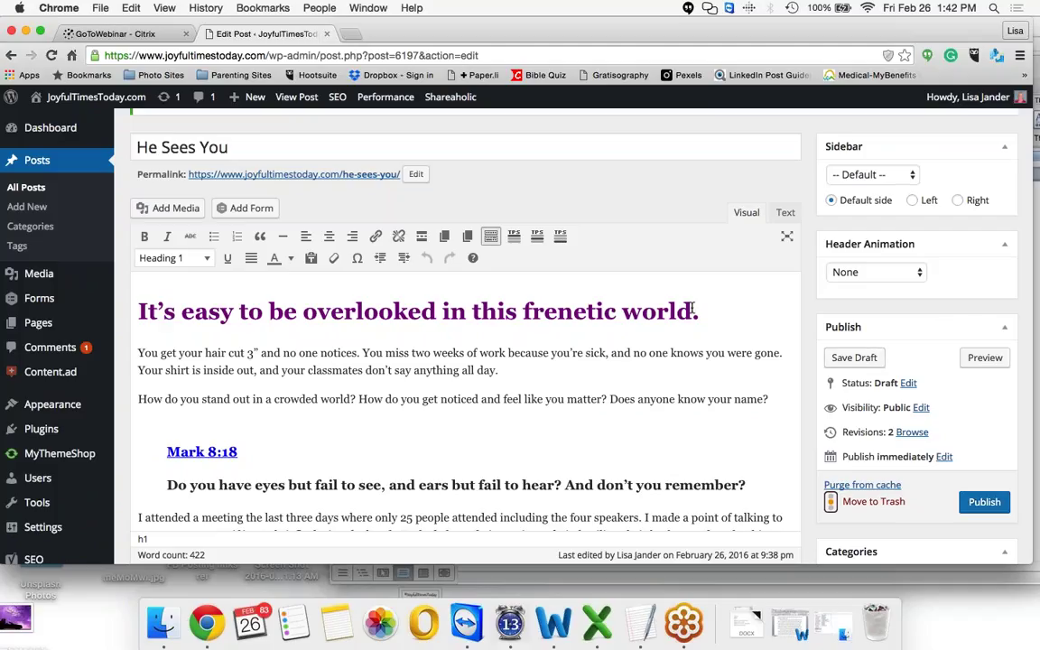
{"action": "left_click", "coordinate": [857, 359]}
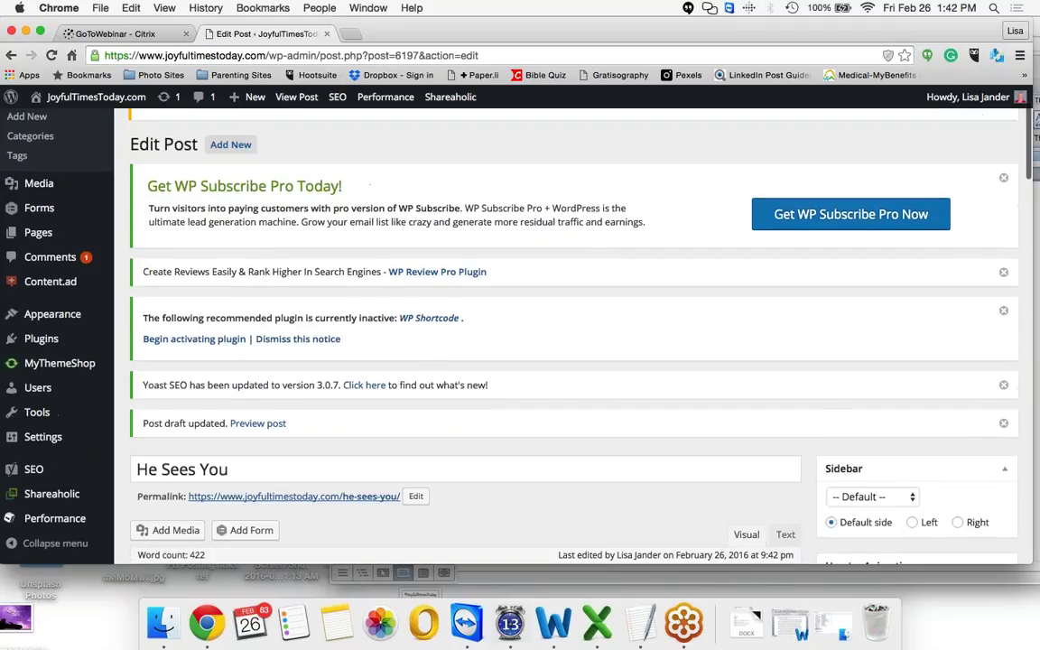
- Preview the saved draft and check its title, featured image and the image's Pinterest sharing option
{"action": "scroll", "coordinate": [260, 318], "scroll_direction": "down", "scroll_amount": 3}
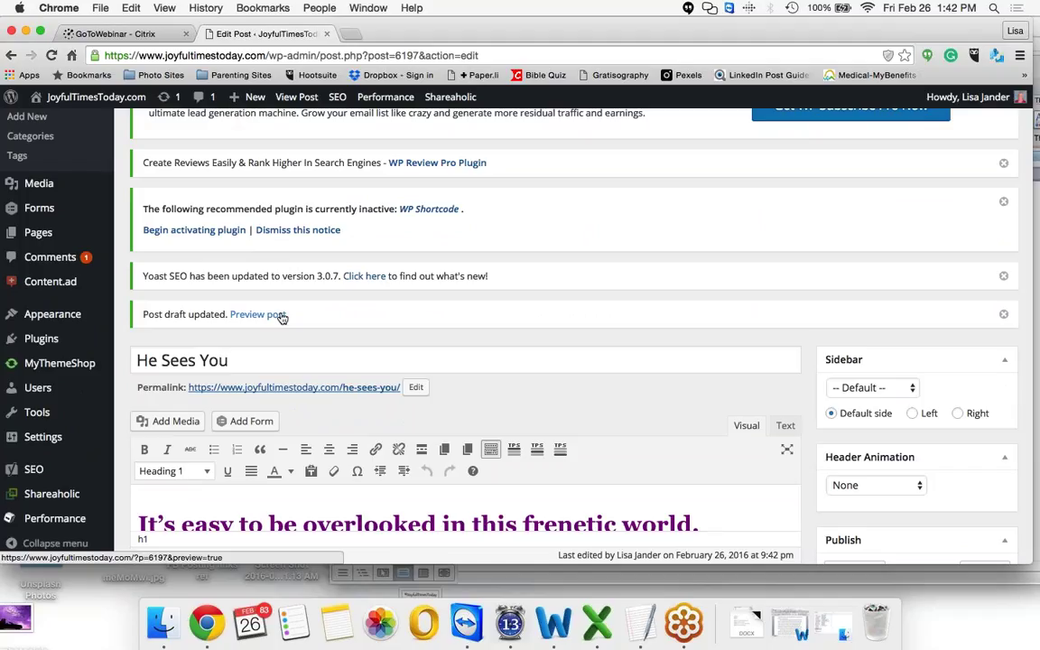
{"action": "left_click", "coordinate": [271, 315]}
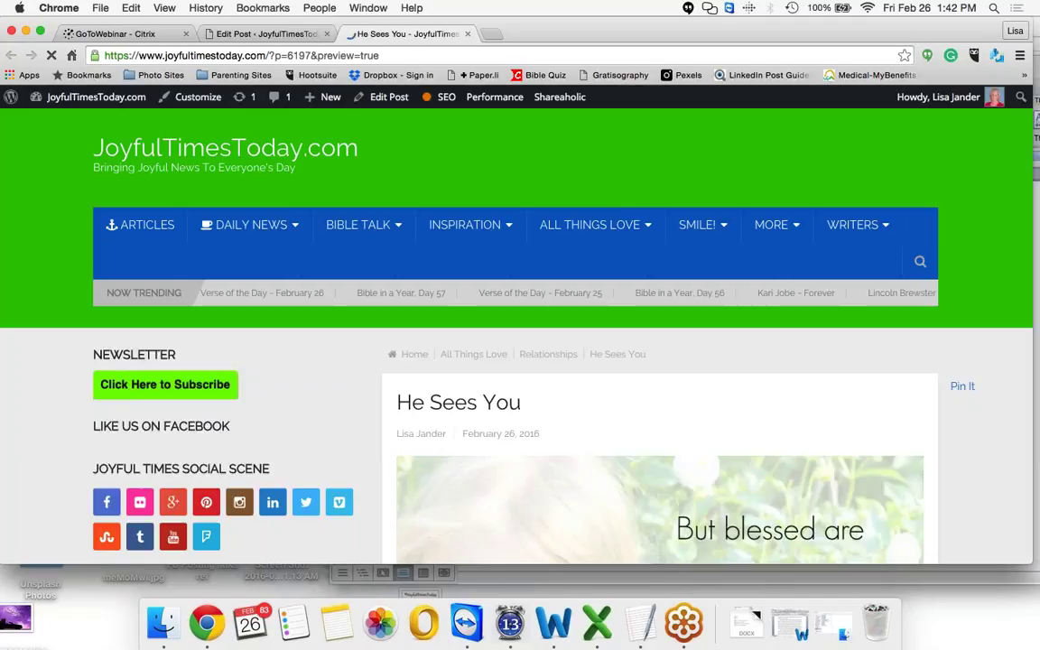
{"action": "scroll", "coordinate": [457, 332], "scroll_direction": "down", "scroll_amount": 1}
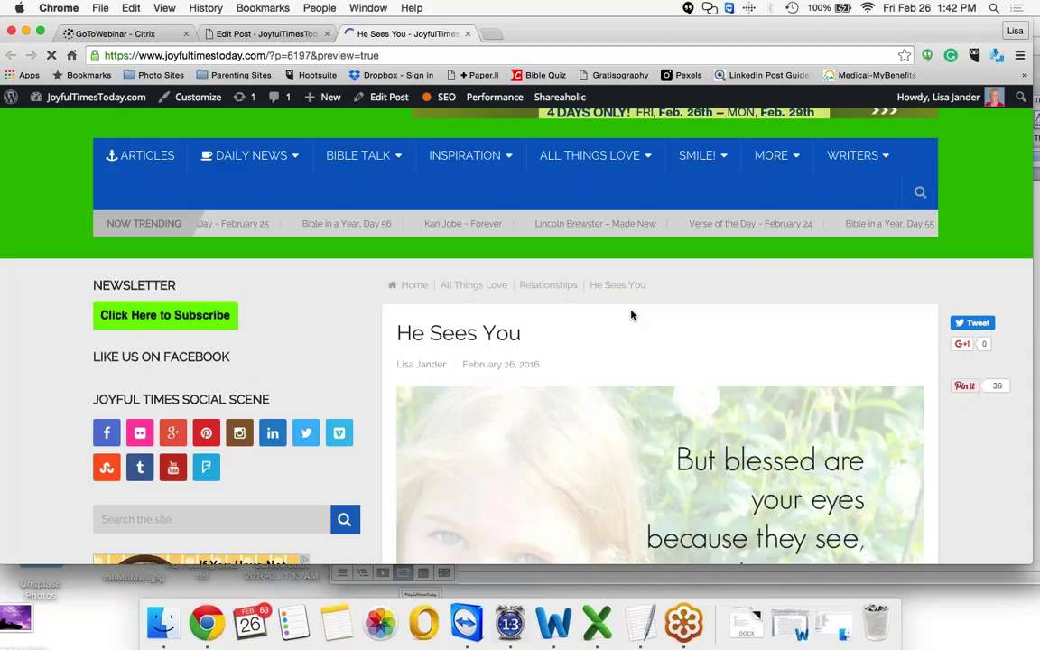
{"action": "scroll", "coordinate": [631, 315], "scroll_direction": "down", "scroll_amount": 1}
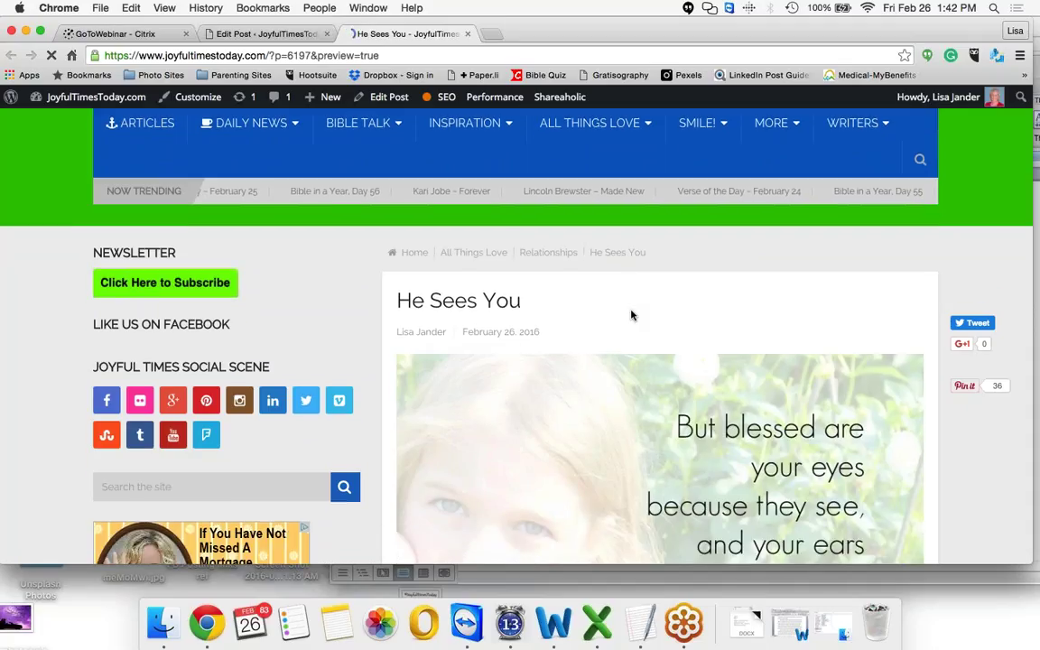
{"action": "scroll", "coordinate": [632, 315], "scroll_direction": "down", "scroll_amount": 3}
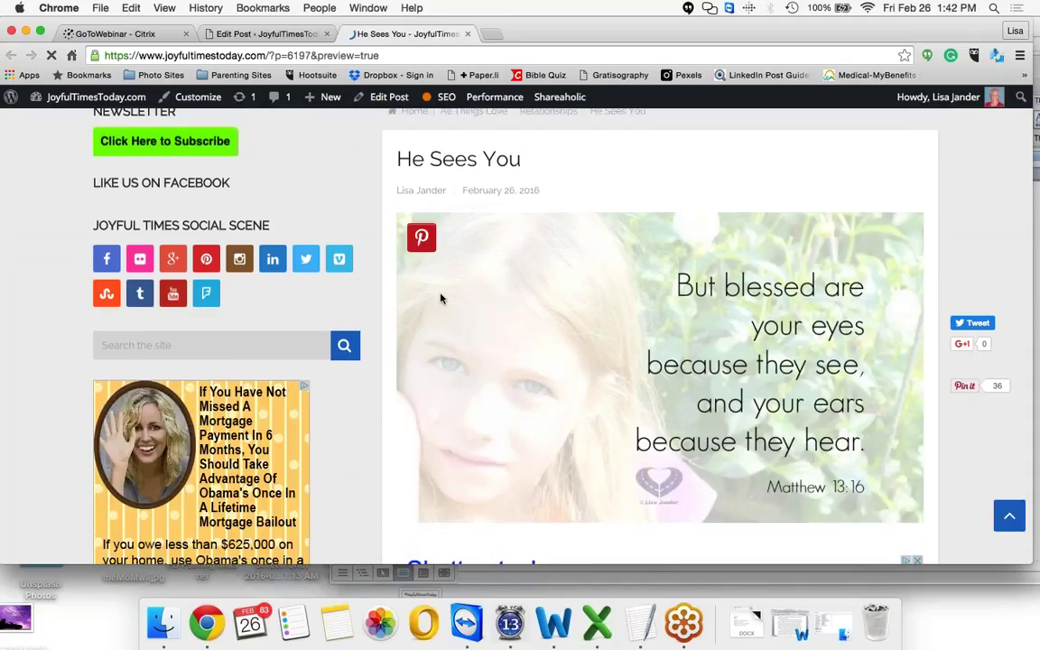
{"action": "left_click", "coordinate": [426, 237]}
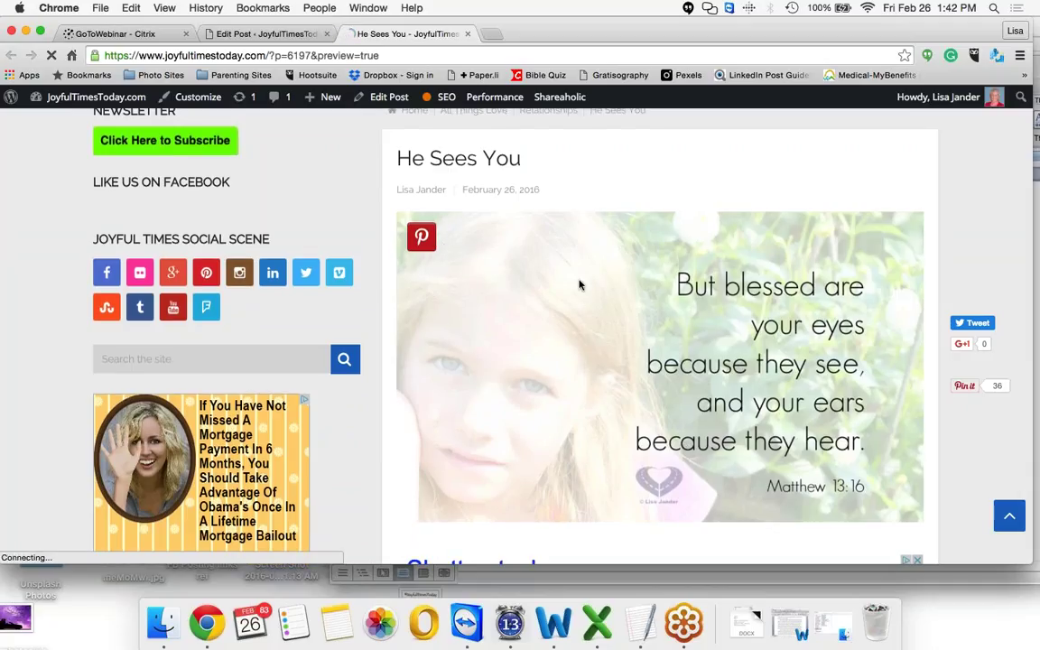
- Examine the previewed article's purple heading, opening paragraphs and Mark 8:18 block quote for correct formatting
{"action": "scroll", "coordinate": [580, 285], "scroll_direction": "down", "scroll_amount": 1}
{"action": "scroll", "coordinate": [580, 286], "scroll_direction": "down", "scroll_amount": 3}
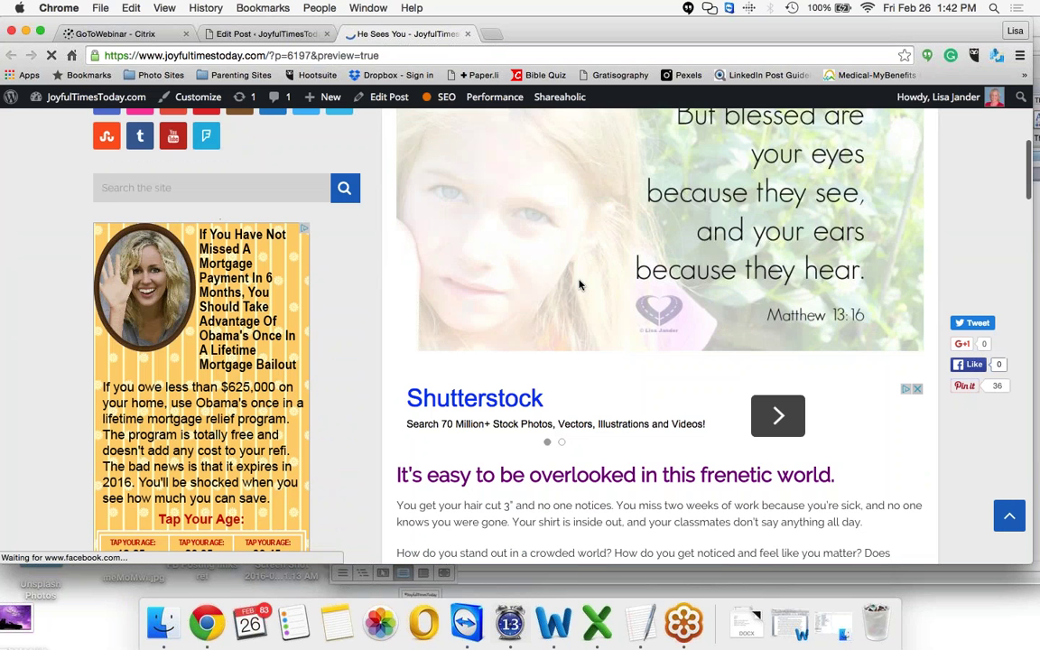
{"action": "scroll", "coordinate": [580, 285], "scroll_direction": "down", "scroll_amount": 1}
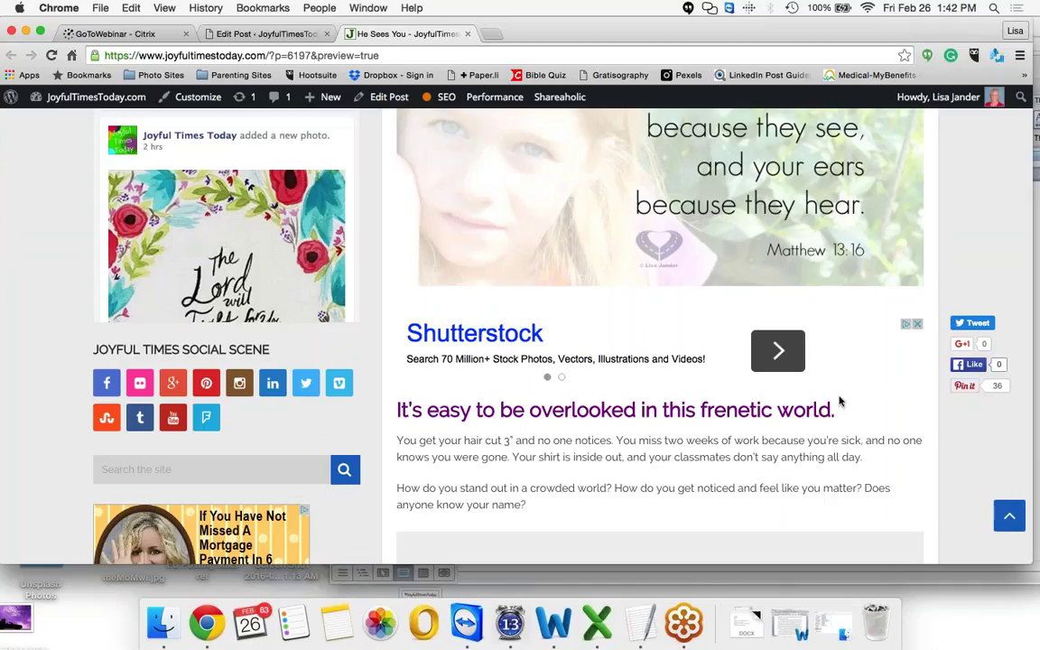
{"action": "scroll", "coordinate": [840, 401], "scroll_direction": "down", "scroll_amount": 1}
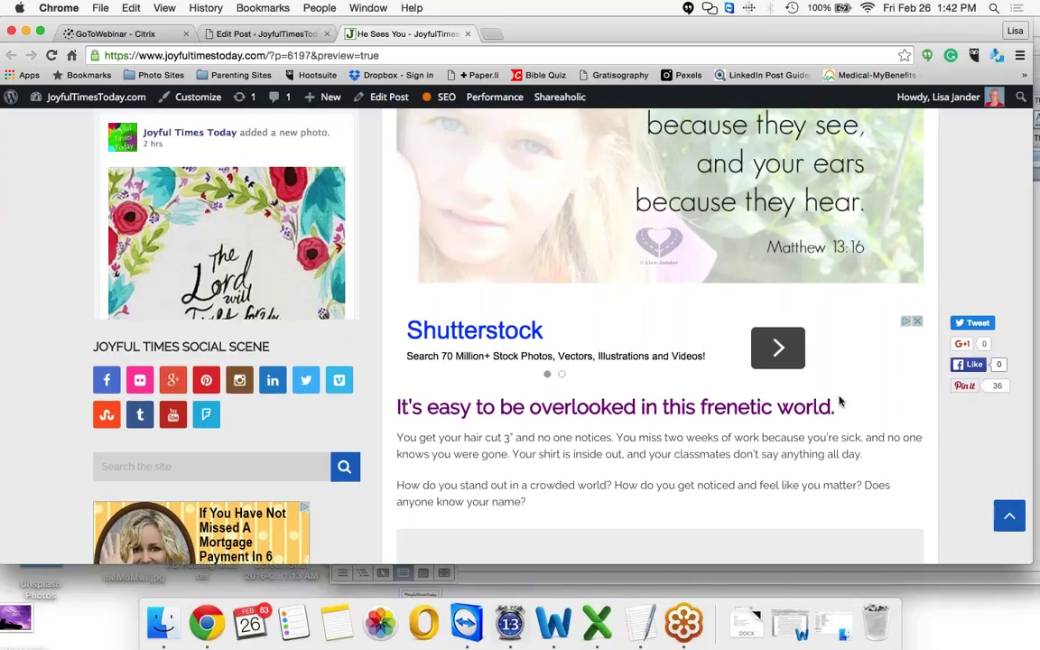
{"action": "scroll", "coordinate": [840, 402], "scroll_direction": "down", "scroll_amount": 1}
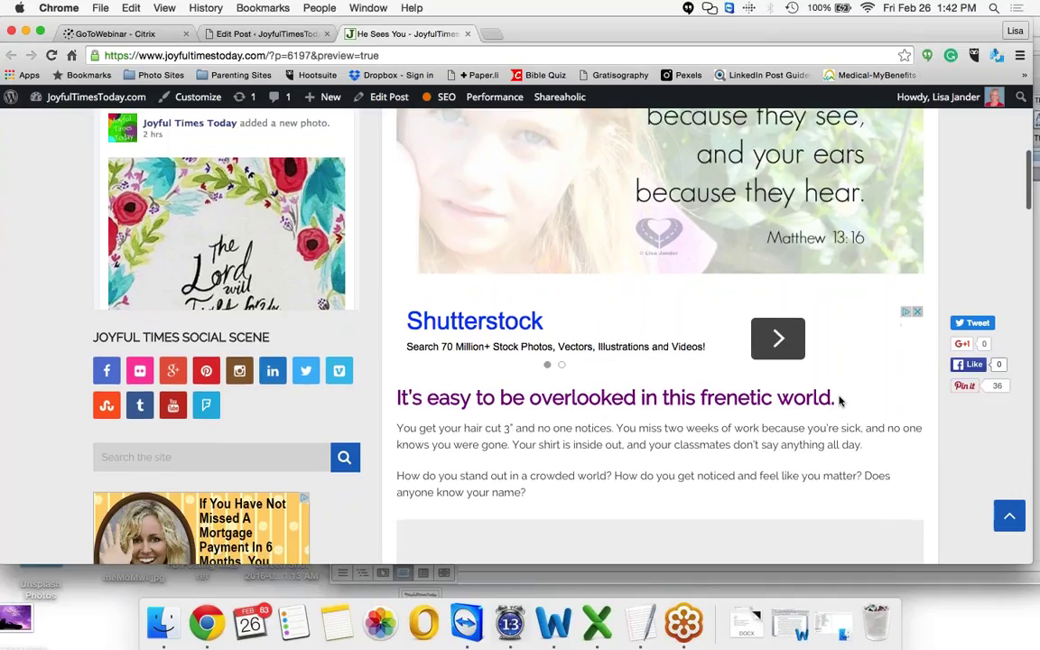
{"action": "scroll", "coordinate": [840, 402], "scroll_direction": "down", "scroll_amount": 3}
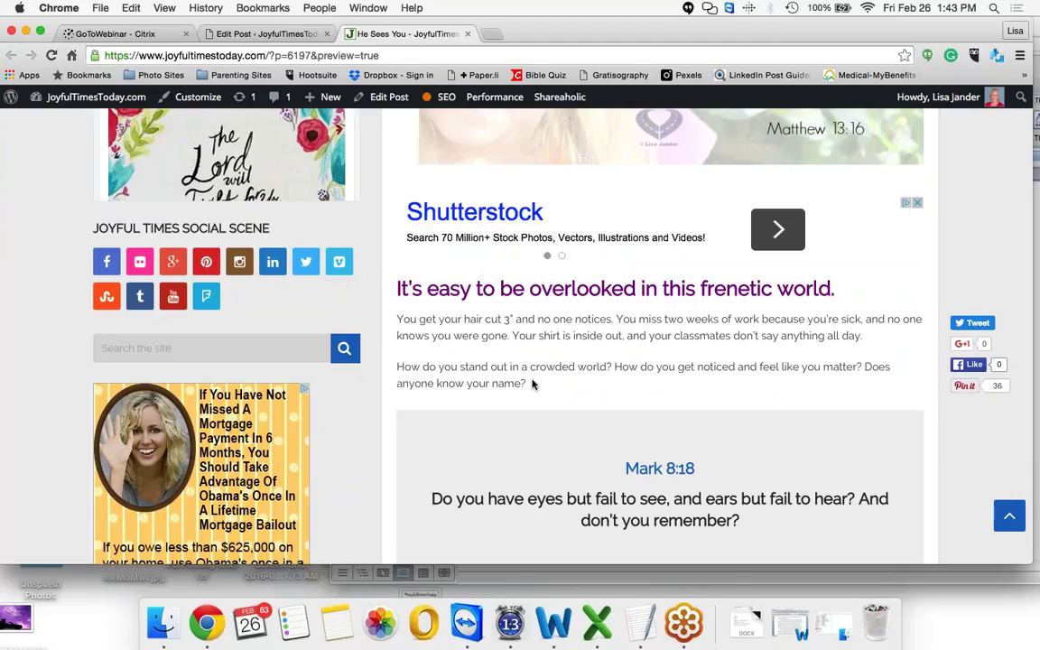
{"action": "scroll", "coordinate": [532, 385], "scroll_direction": "down", "scroll_amount": 1}
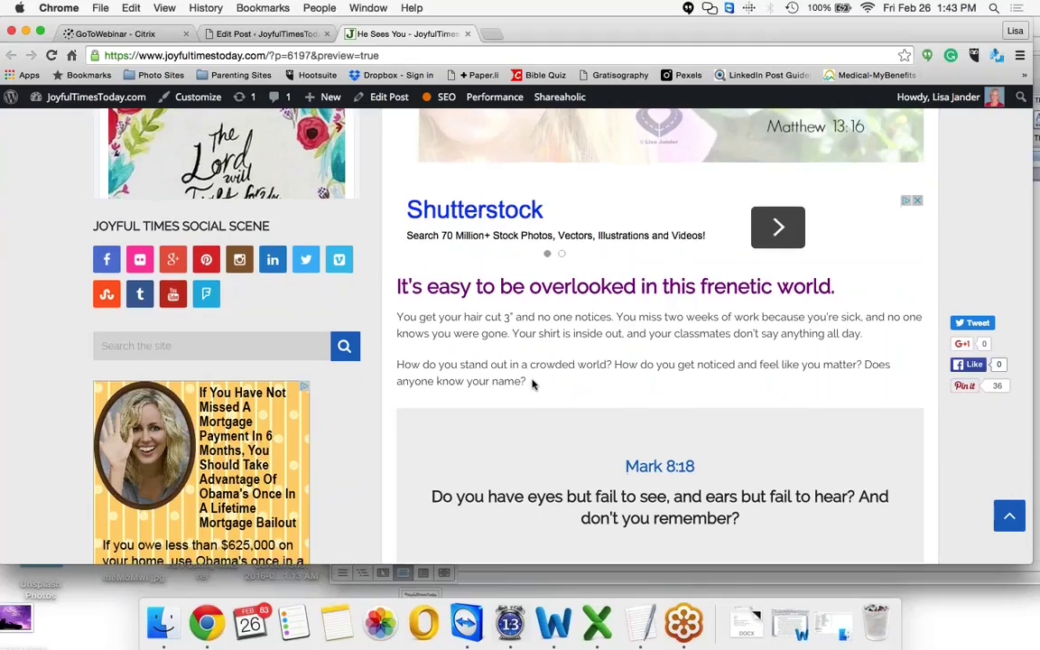
{"action": "scroll", "coordinate": [532, 384], "scroll_direction": "down", "scroll_amount": 1}
{"action": "scroll", "coordinate": [532, 384], "scroll_direction": "down", "scroll_amount": 1}
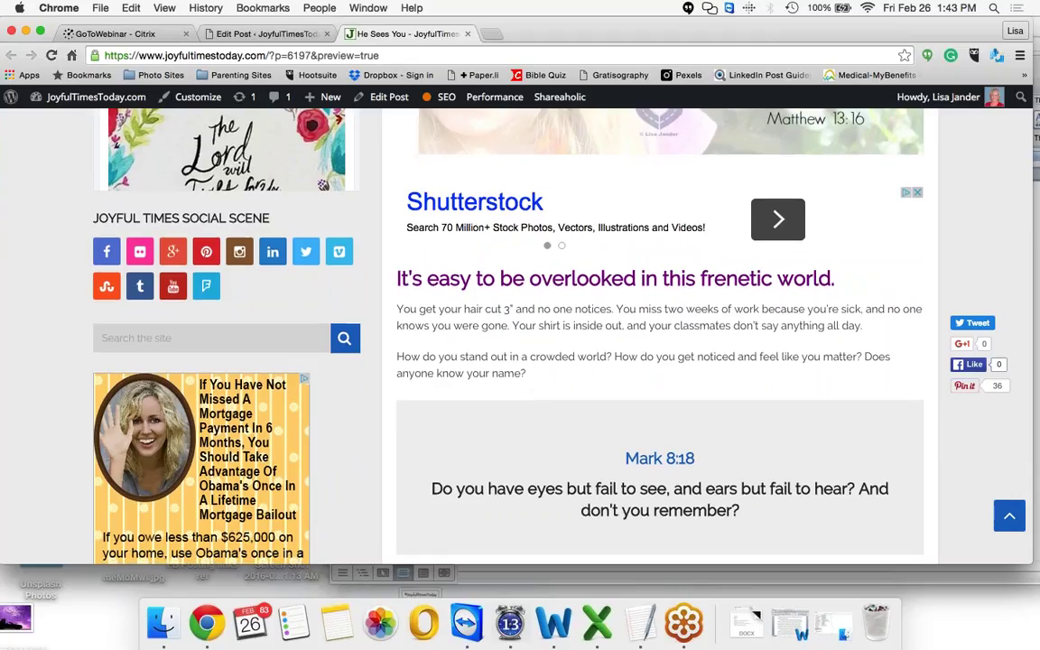
{"action": "scroll", "coordinate": [538, 361], "scroll_direction": "down", "scroll_amount": 1}
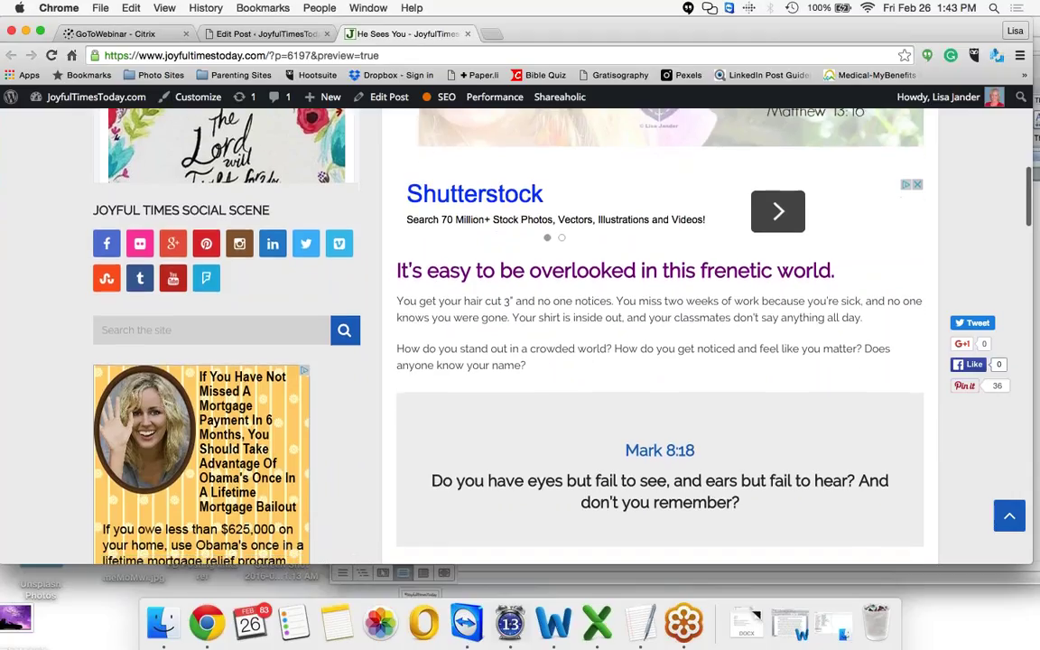
{"action": "scroll", "coordinate": [539, 360], "scroll_direction": "down", "scroll_amount": 2}
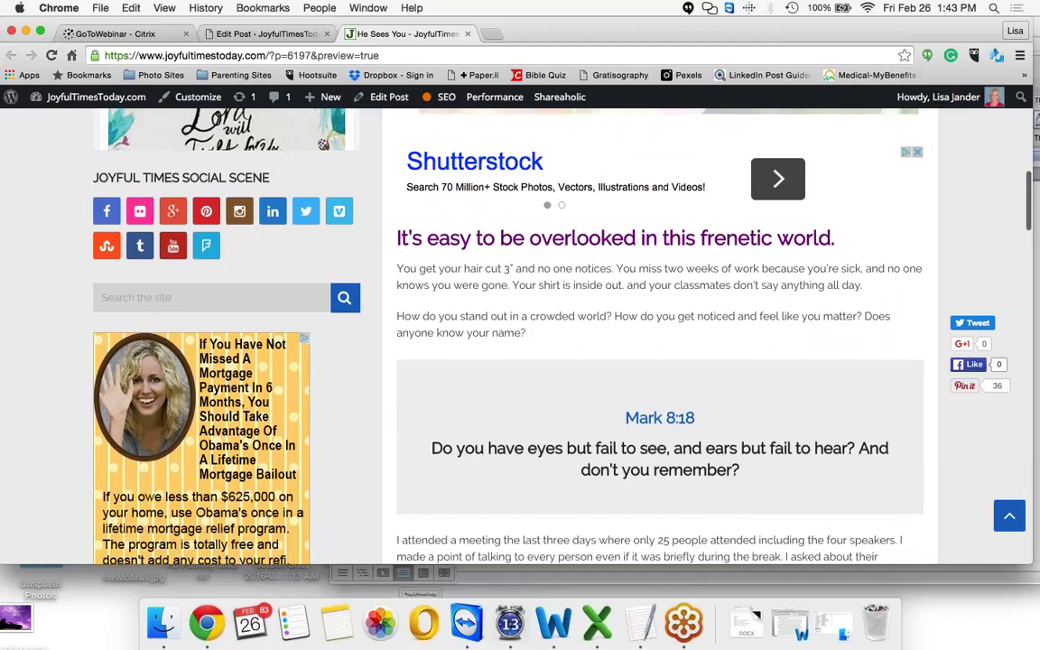
{"action": "scroll", "coordinate": [523, 351], "scroll_direction": "down", "scroll_amount": 3}
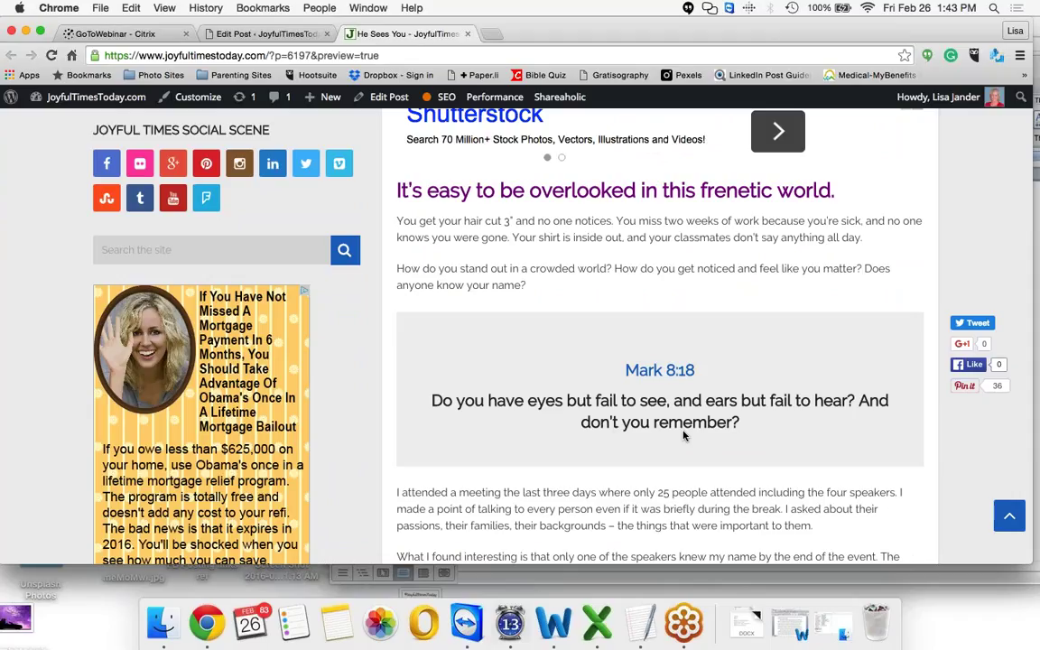
- Review the previewed post down to the Luke 8:47 quote, test that verse's link, and close the Bible Gateway page
{"action": "scroll", "coordinate": [684, 436], "scroll_direction": "down", "scroll_amount": 1}
{"action": "scroll", "coordinate": [683, 437], "scroll_direction": "down", "scroll_amount": 1}
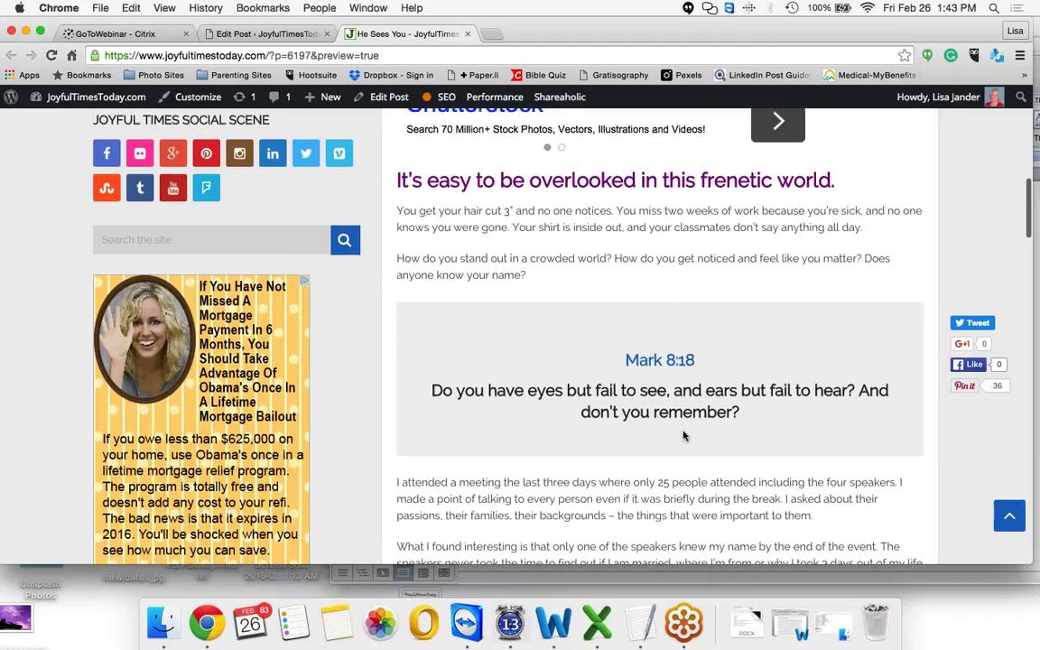
{"action": "scroll", "coordinate": [684, 436], "scroll_direction": "down", "scroll_amount": 1}
{"action": "scroll", "coordinate": [683, 437], "scroll_direction": "down", "scroll_amount": 3}
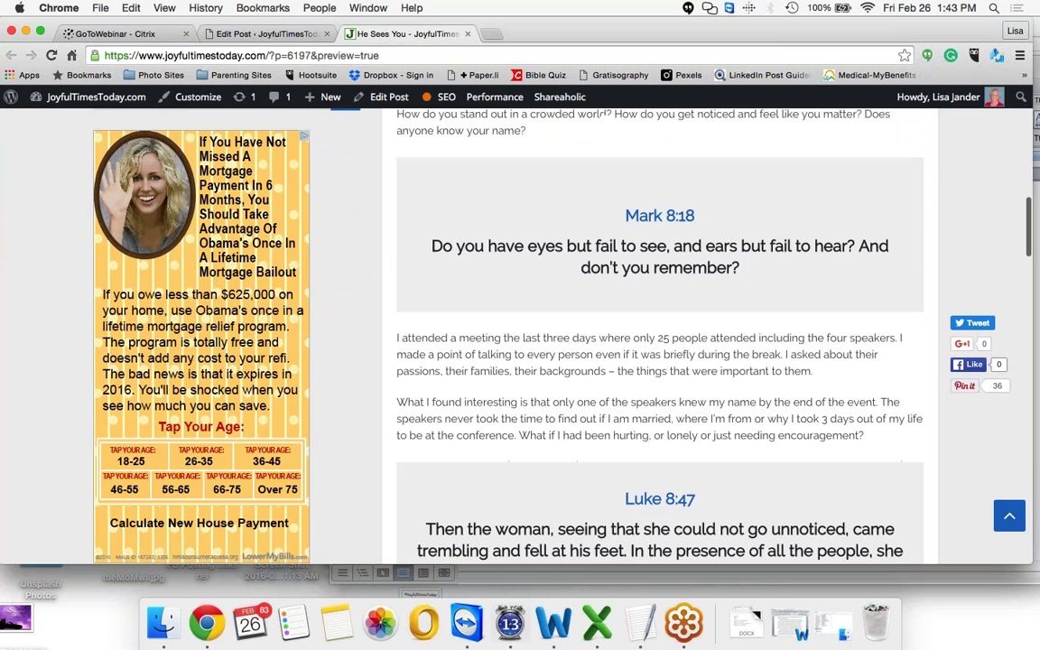
{"action": "scroll", "coordinate": [680, 453], "scroll_direction": "down", "scroll_amount": 1}
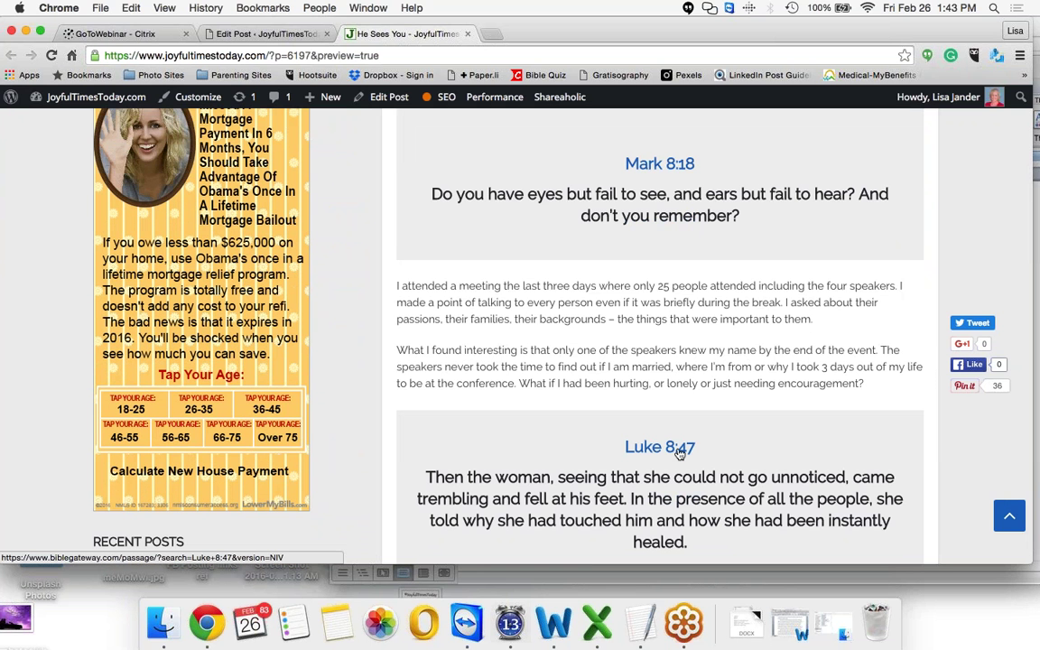
{"action": "left_click", "coordinate": [680, 454]}
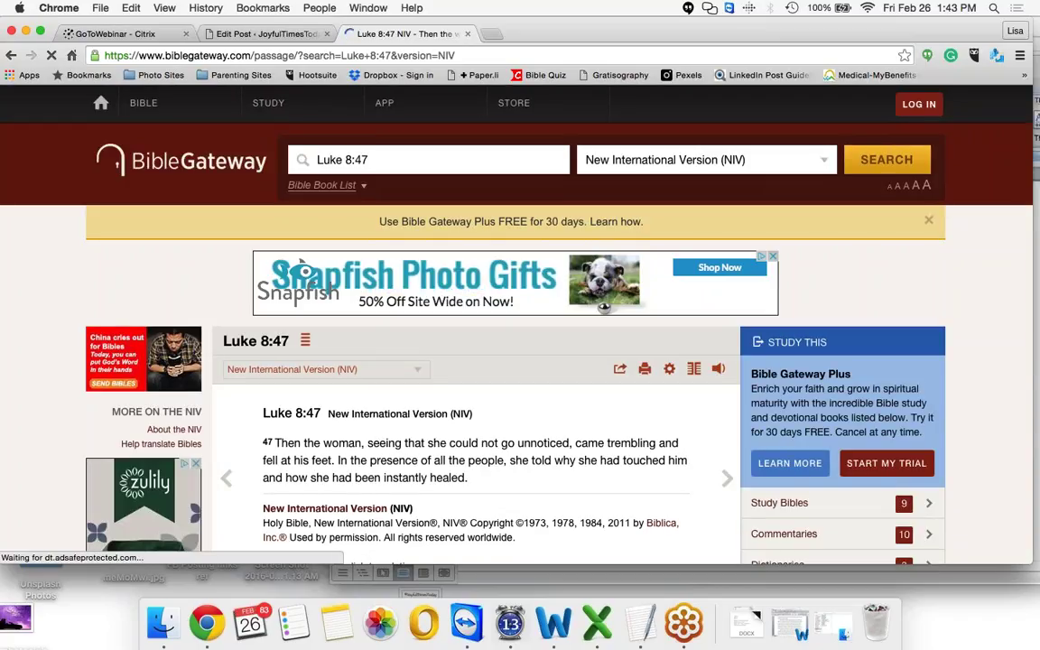
{"action": "left_click", "coordinate": [467, 35]}
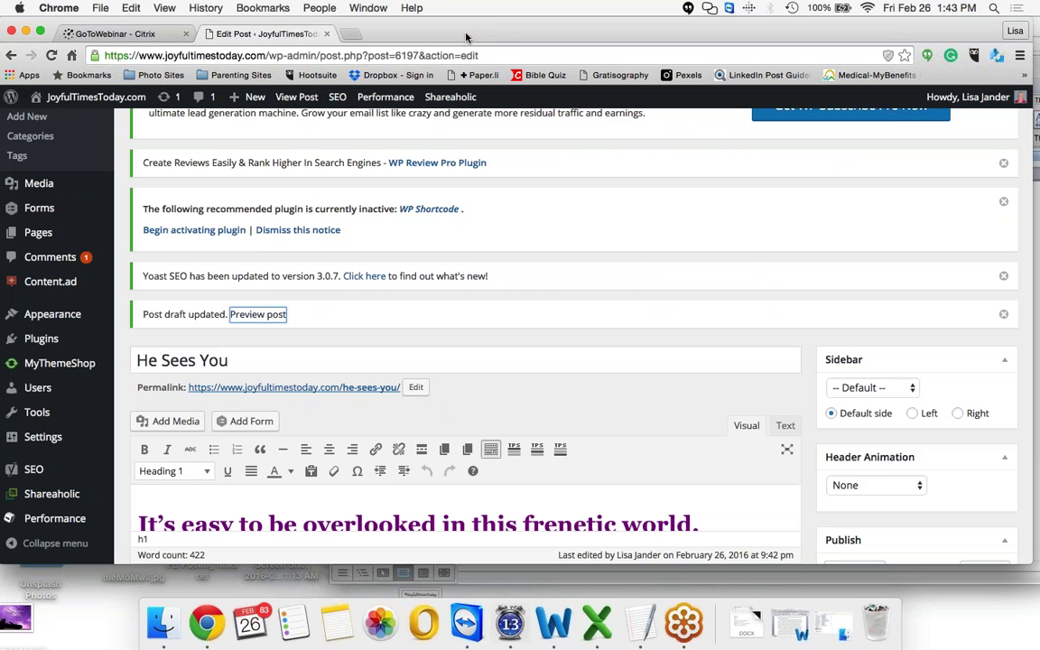
- Set the Mark 8:18 Bible Gateway link in the post to open in a new tab
{"action": "scroll", "coordinate": [471, 318], "scroll_direction": "down", "scroll_amount": 5}
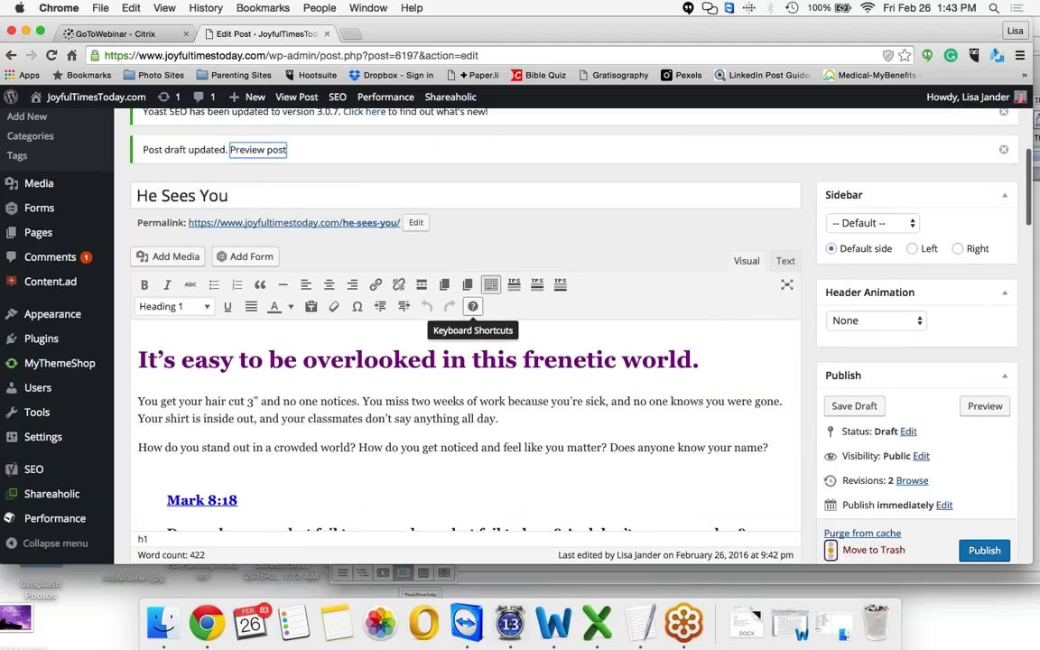
{"action": "scroll", "coordinate": [471, 312], "scroll_direction": "down", "scroll_amount": 3}
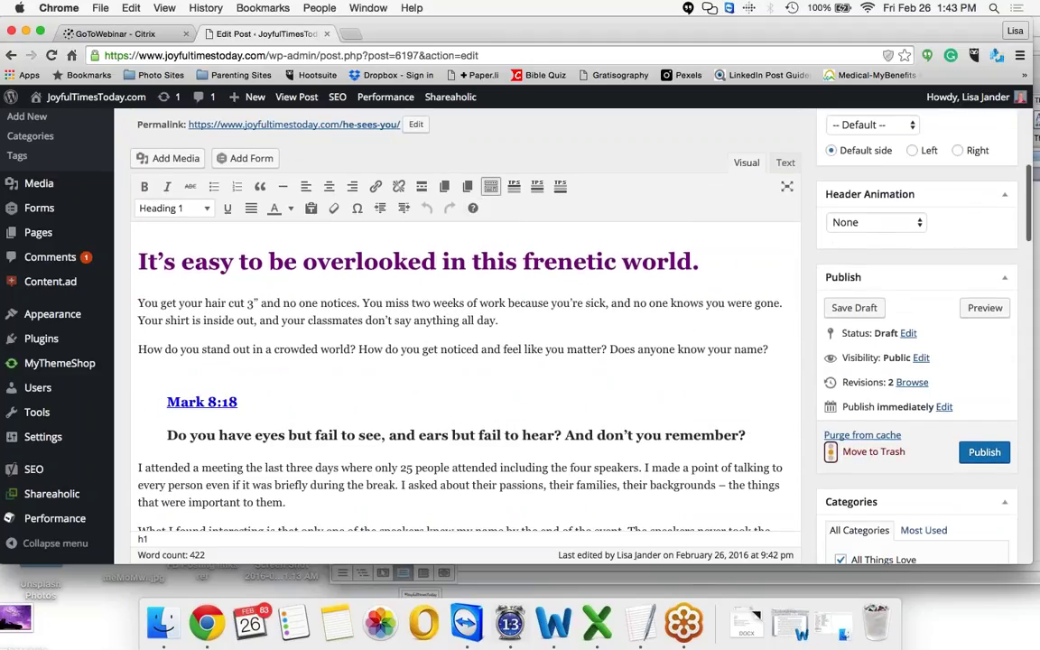
{"action": "scroll", "coordinate": [217, 379], "scroll_direction": "down", "scroll_amount": 1}
{"action": "left_click", "coordinate": [218, 358]}
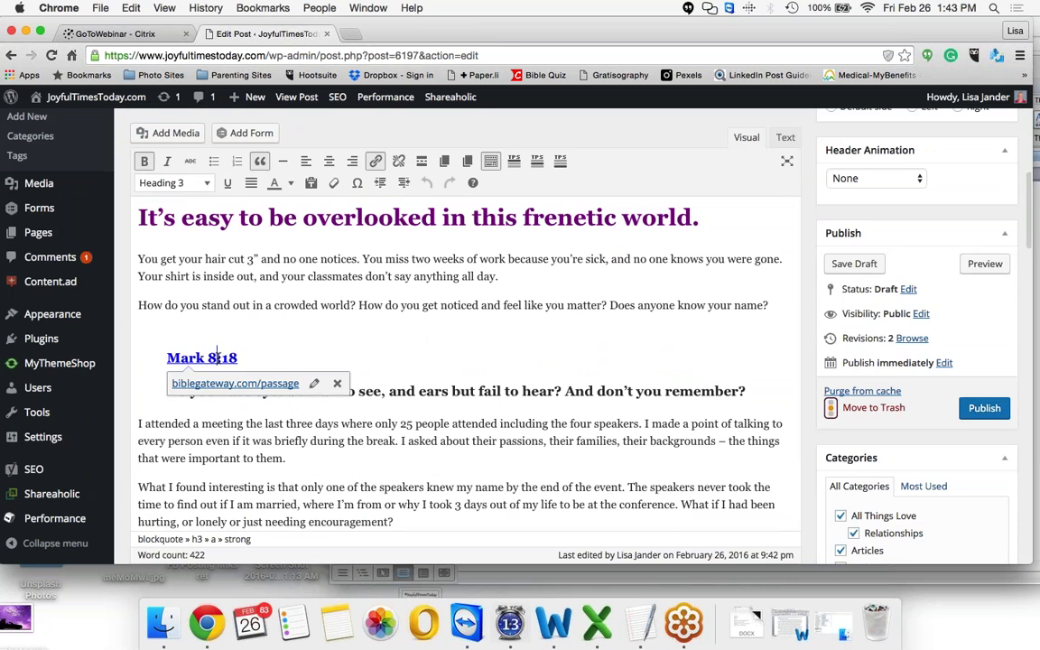
{"action": "left_click", "coordinate": [314, 383]}
{"action": "left_click", "coordinate": [413, 320]}
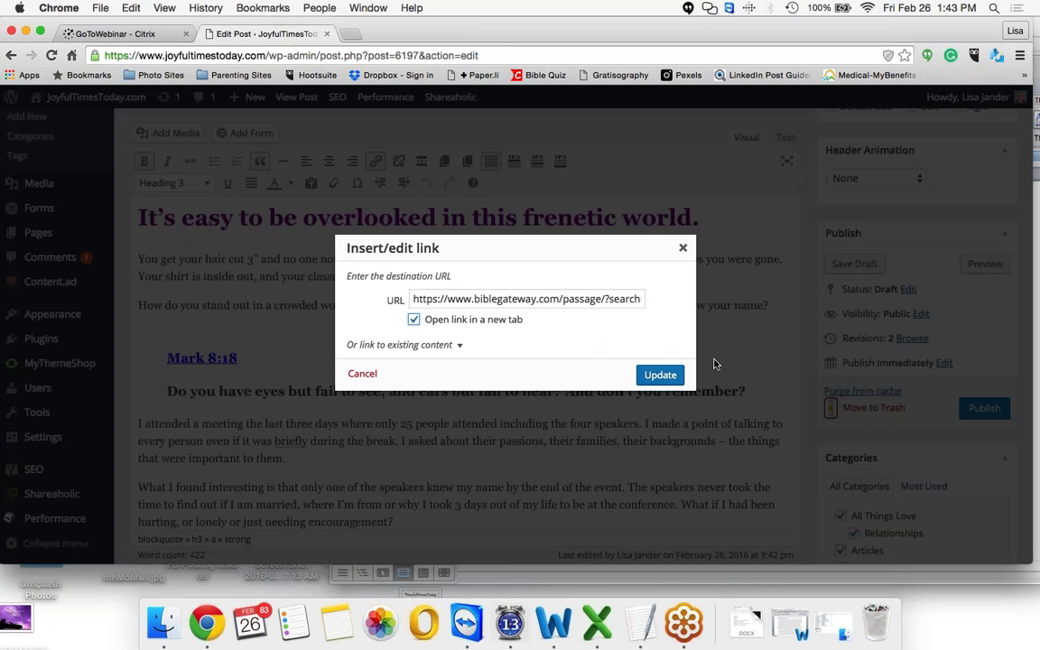
{"action": "left_click", "coordinate": [660, 375]}
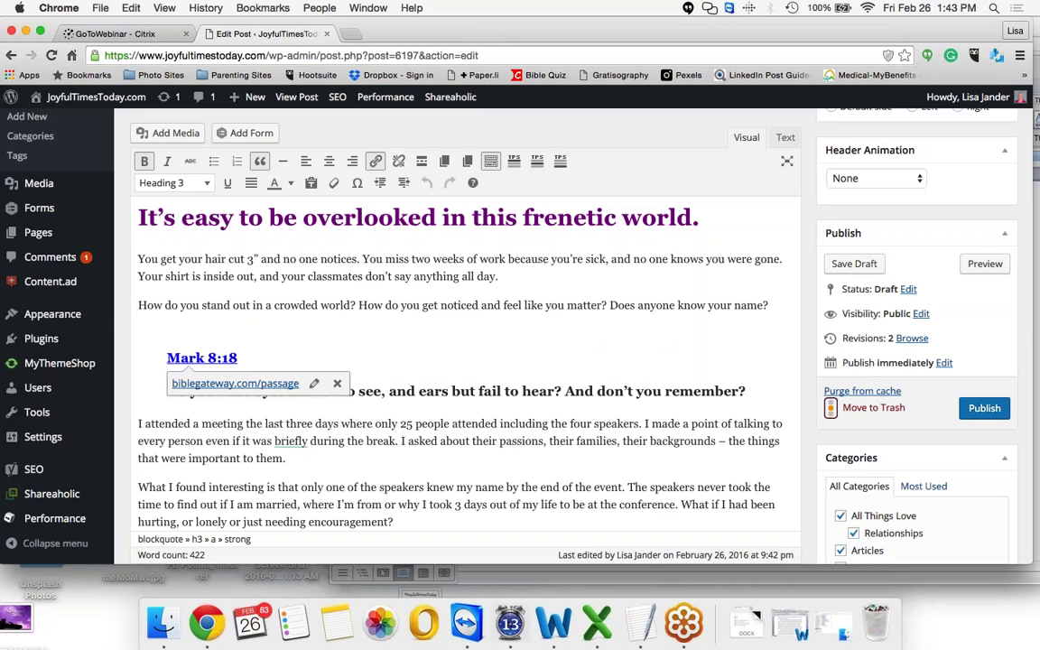
- Save the post draft with the updated Mark 8:18 link and open its preview
{"action": "left_click", "coordinate": [854, 263]}
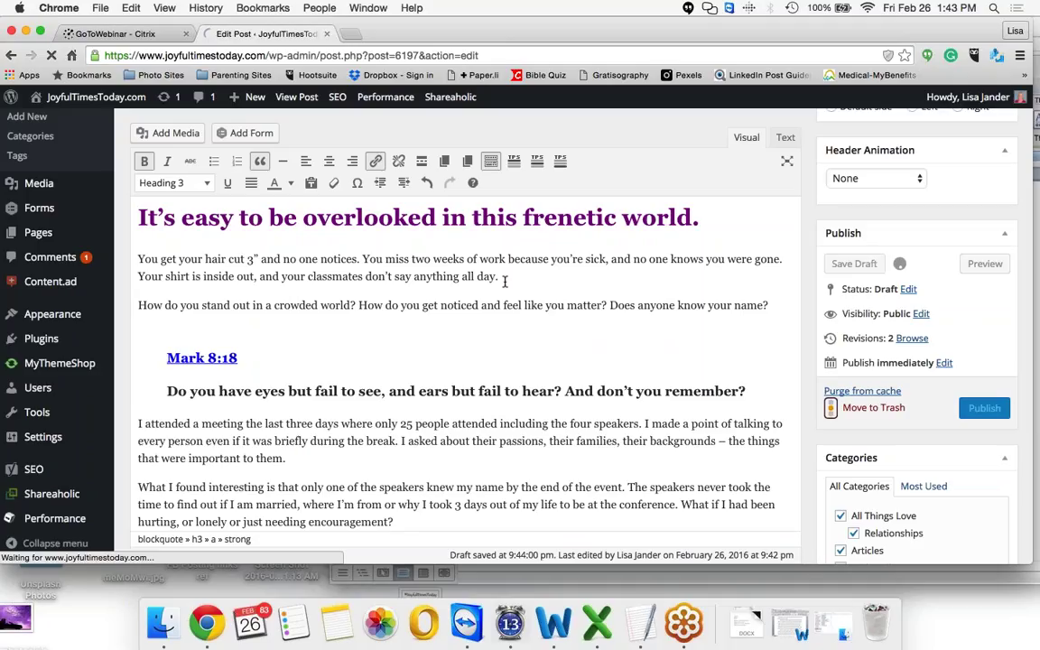
{"action": "scroll", "coordinate": [505, 281], "scroll_direction": "up", "scroll_amount": 1}
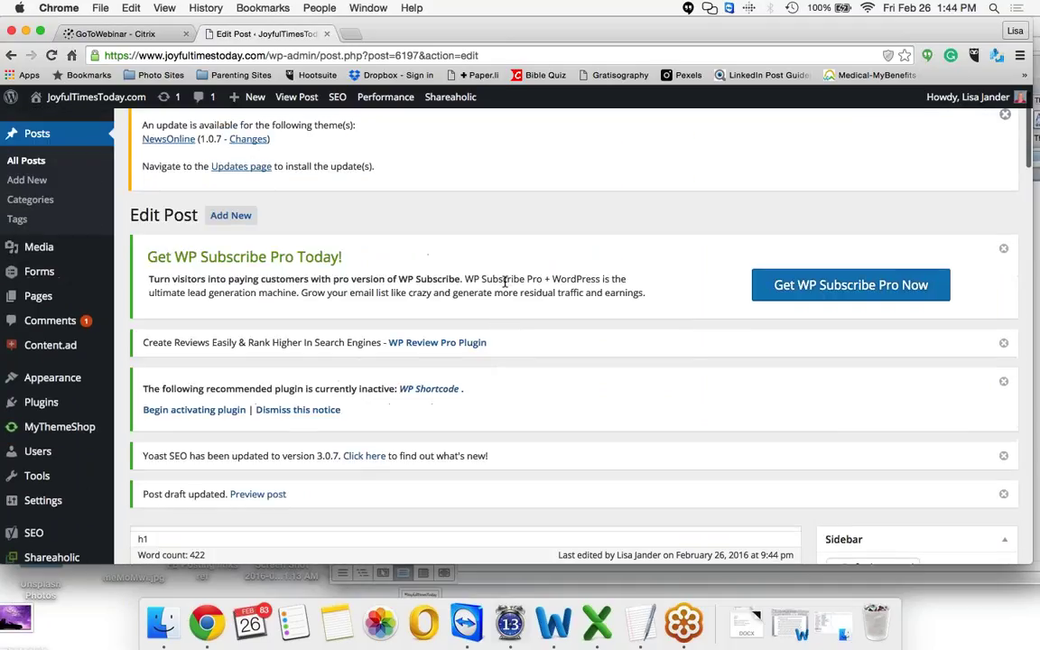
{"action": "scroll", "coordinate": [505, 281], "scroll_direction": "down", "scroll_amount": 1}
{"action": "left_click", "coordinate": [272, 472]}
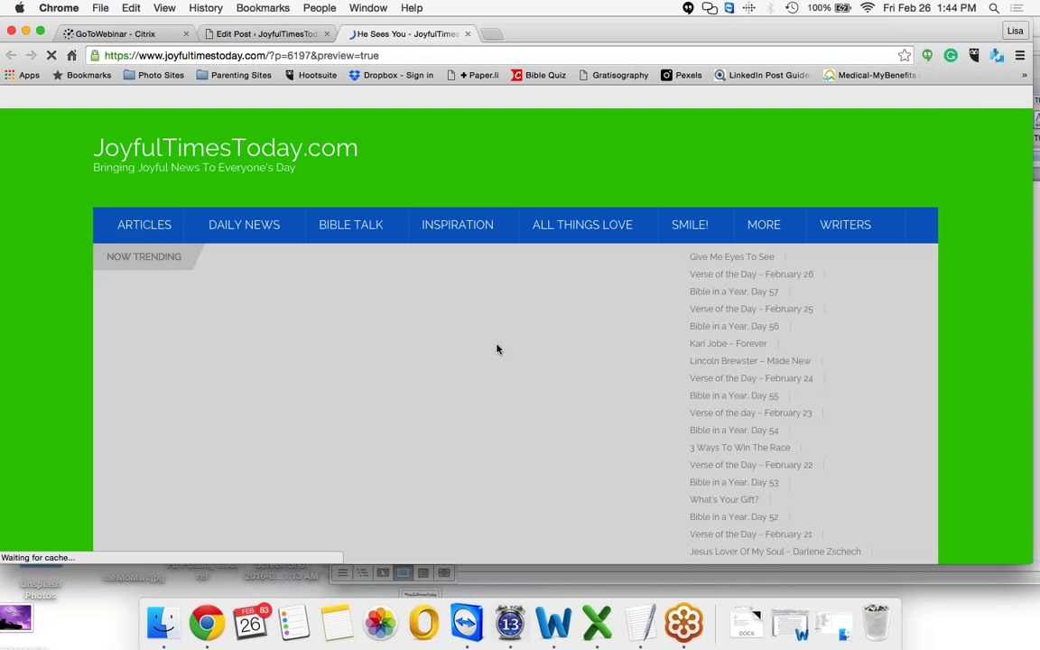
- Examine the formatting of the Mark 8:18, Luke 8:47, Matthew 13:16 and Mark 10:51 quotes in the refreshed preview
{"action": "scroll", "coordinate": [496, 349], "scroll_direction": "down", "scroll_amount": 4}
{"action": "scroll", "coordinate": [660, 349], "scroll_direction": "down", "scroll_amount": 5}
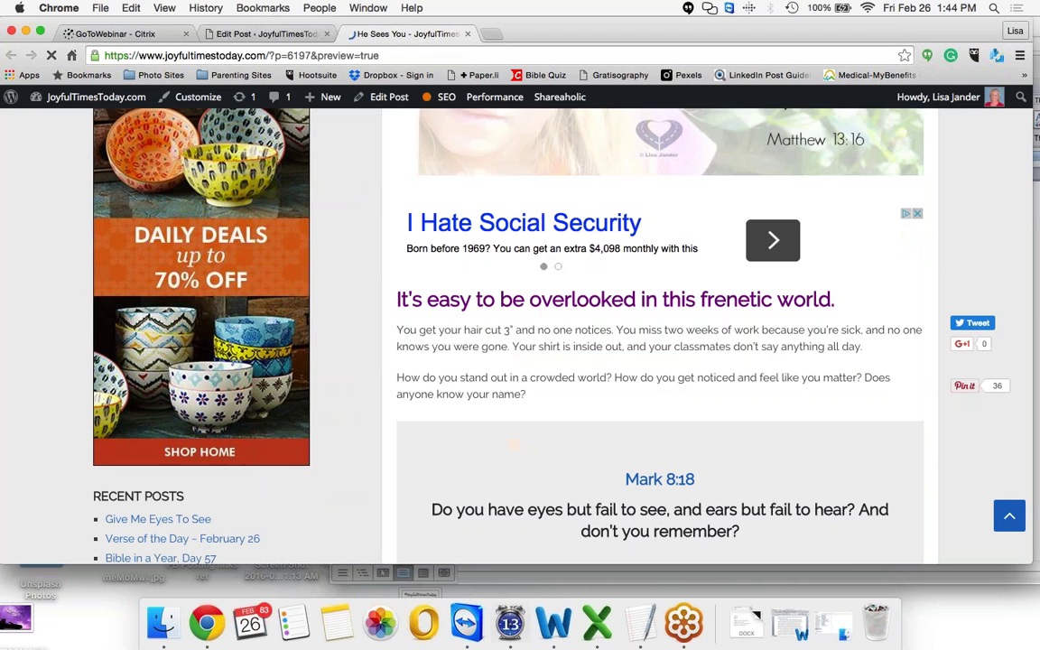
{"action": "scroll", "coordinate": [659, 348], "scroll_direction": "down", "scroll_amount": 3}
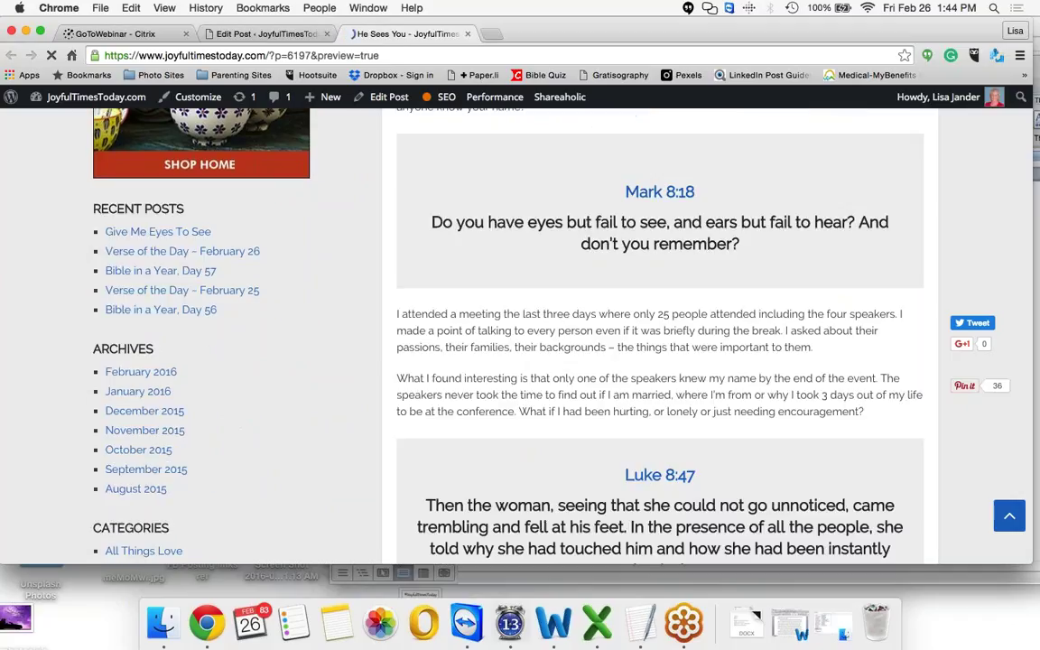
{"action": "scroll", "coordinate": [660, 349], "scroll_direction": "down", "scroll_amount": 3}
{"action": "scroll", "coordinate": [595, 353], "scroll_direction": "down", "scroll_amount": 6}
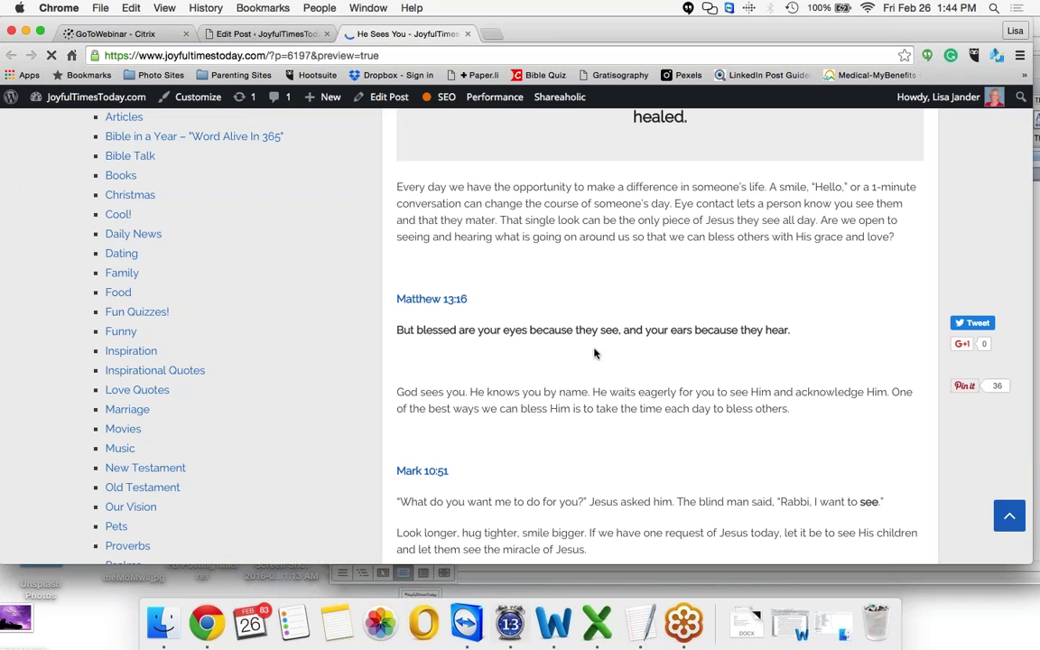
{"action": "scroll", "coordinate": [594, 353], "scroll_direction": "up", "scroll_amount": 4}
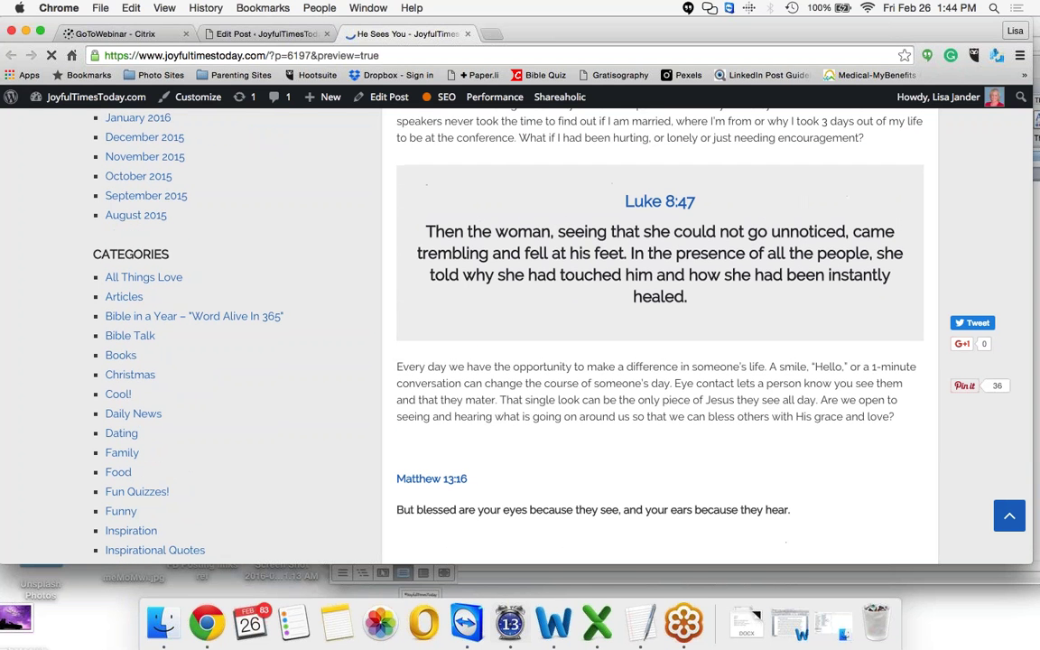
- Test the Mark 8:18 link in the preview and close the Bible Gateway tab it opens
{"action": "scroll", "coordinate": [645, 352], "scroll_direction": "up", "scroll_amount": 8}
{"action": "left_click", "coordinate": [646, 350]}
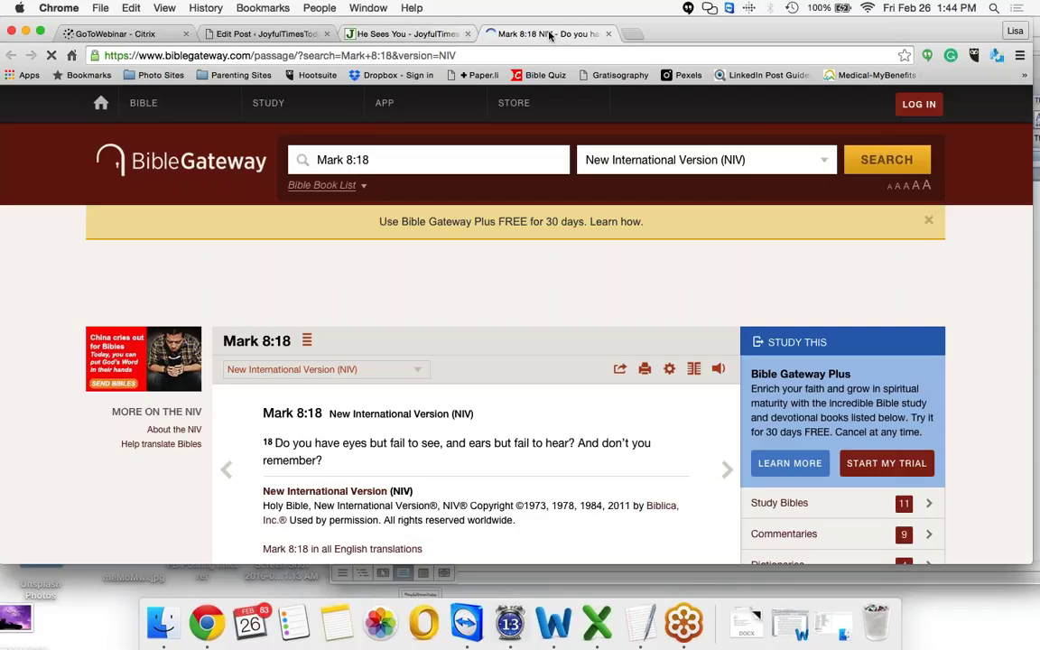
{"action": "left_click", "coordinate": [609, 35]}
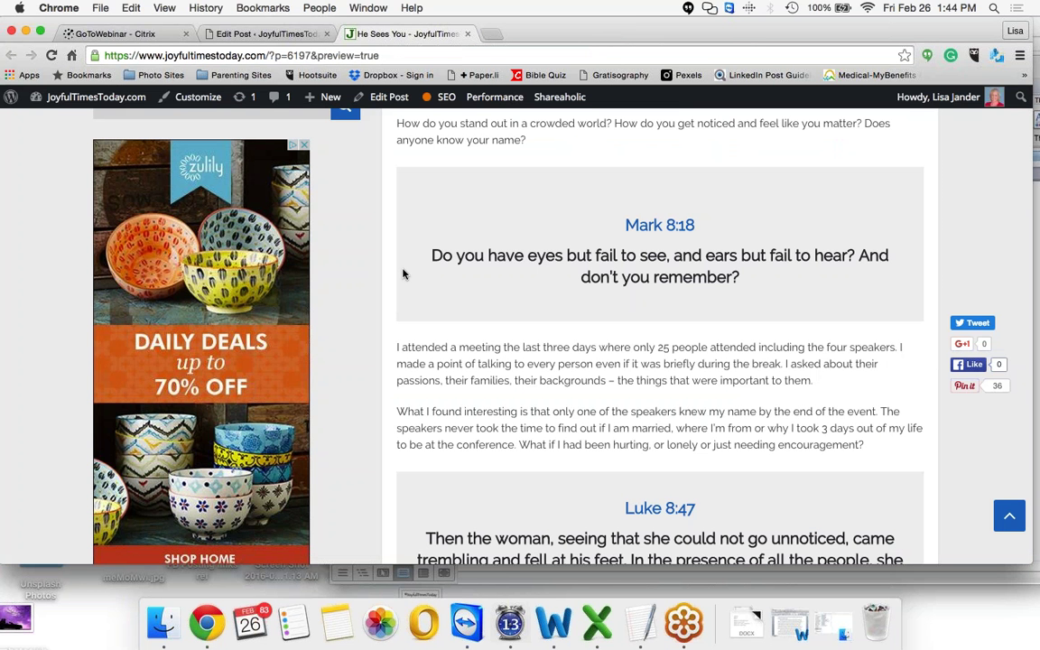
- Check the text and link in the preview's floating Tweet share window, and close it without tweeting
{"action": "scroll", "coordinate": [404, 274], "scroll_direction": "up", "scroll_amount": 3}
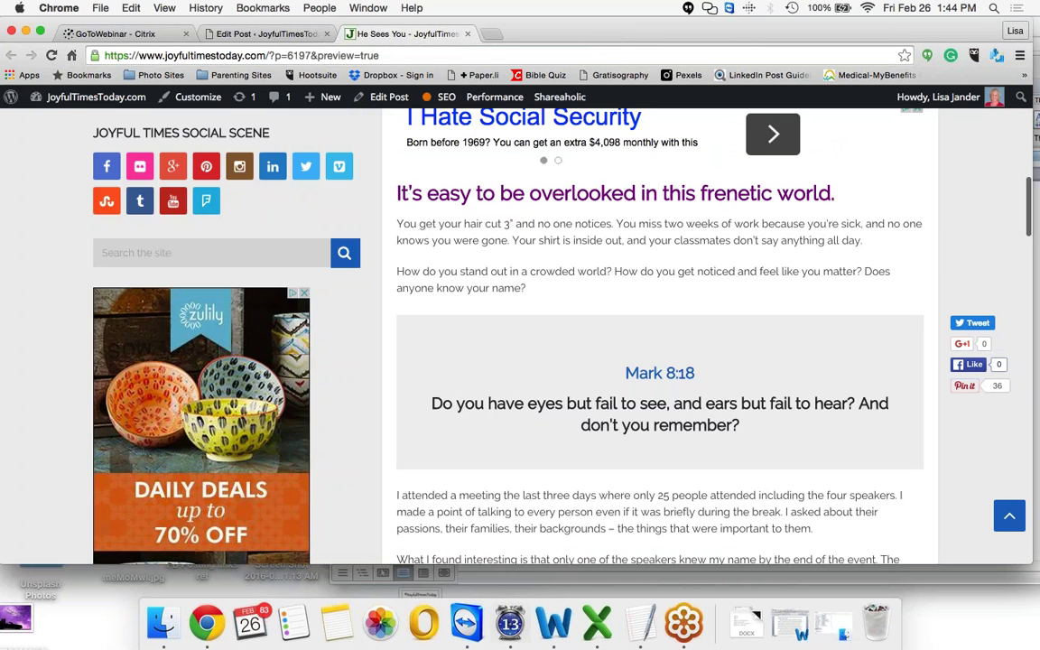
{"action": "scroll", "coordinate": [515, 334], "scroll_direction": "up", "scroll_amount": 1}
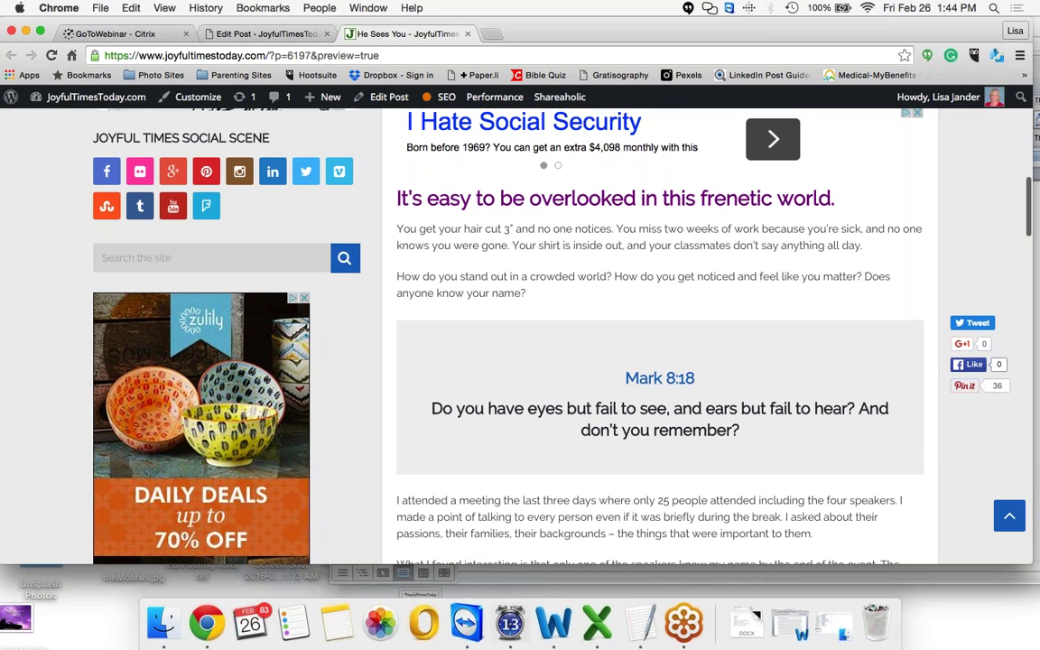
{"action": "scroll", "coordinate": [520, 334], "scroll_direction": "up", "scroll_amount": 6}
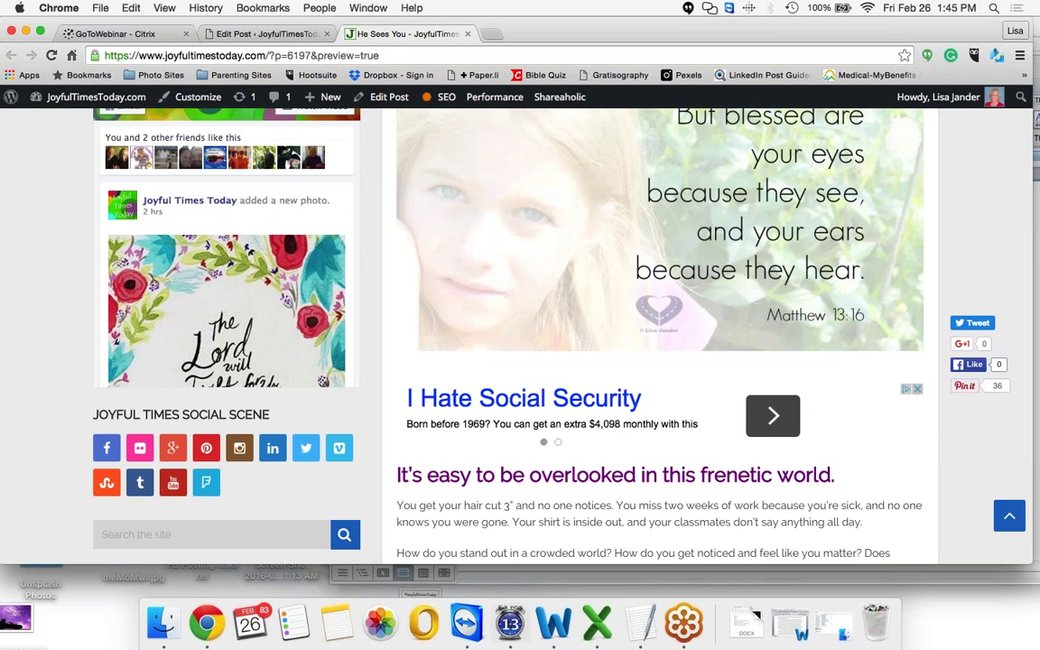
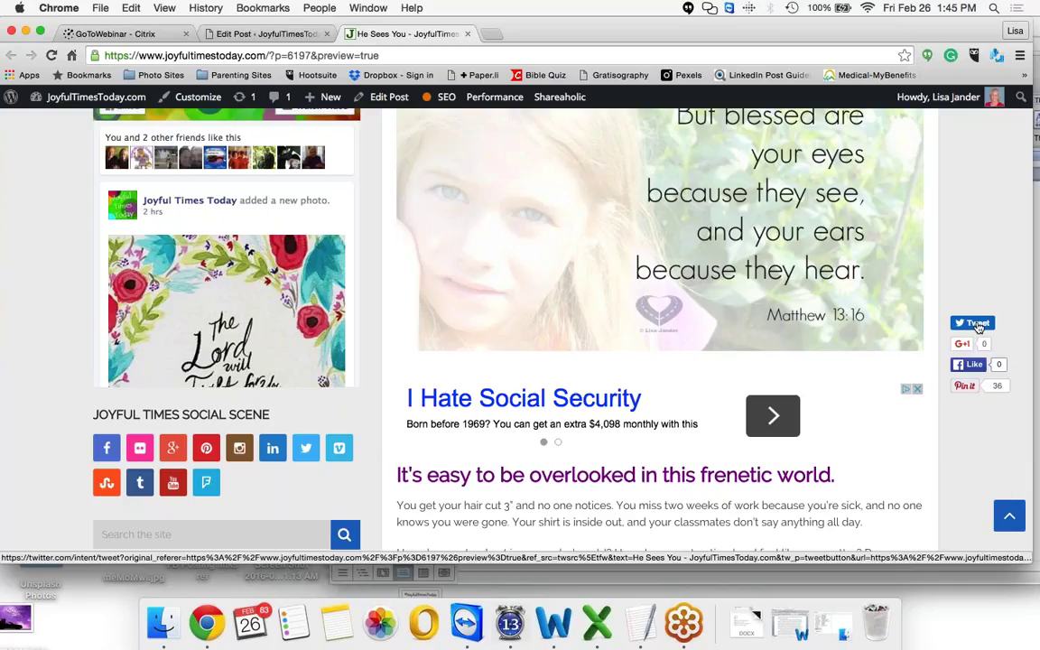
{"action": "left_click", "coordinate": [975, 323]}
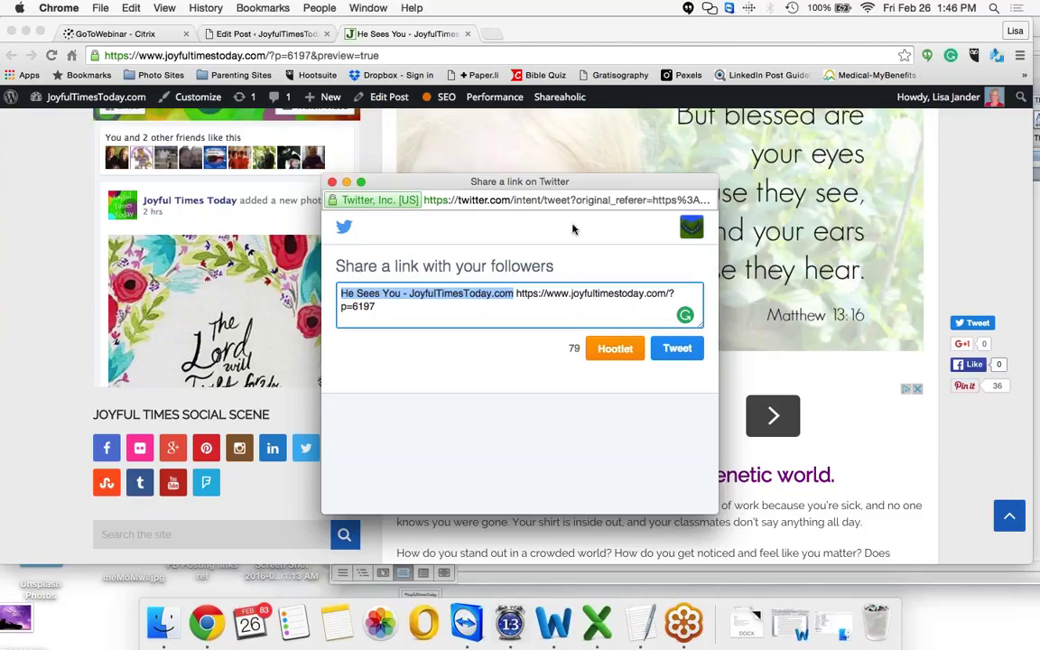
{"action": "left_click", "coordinate": [332, 182]}
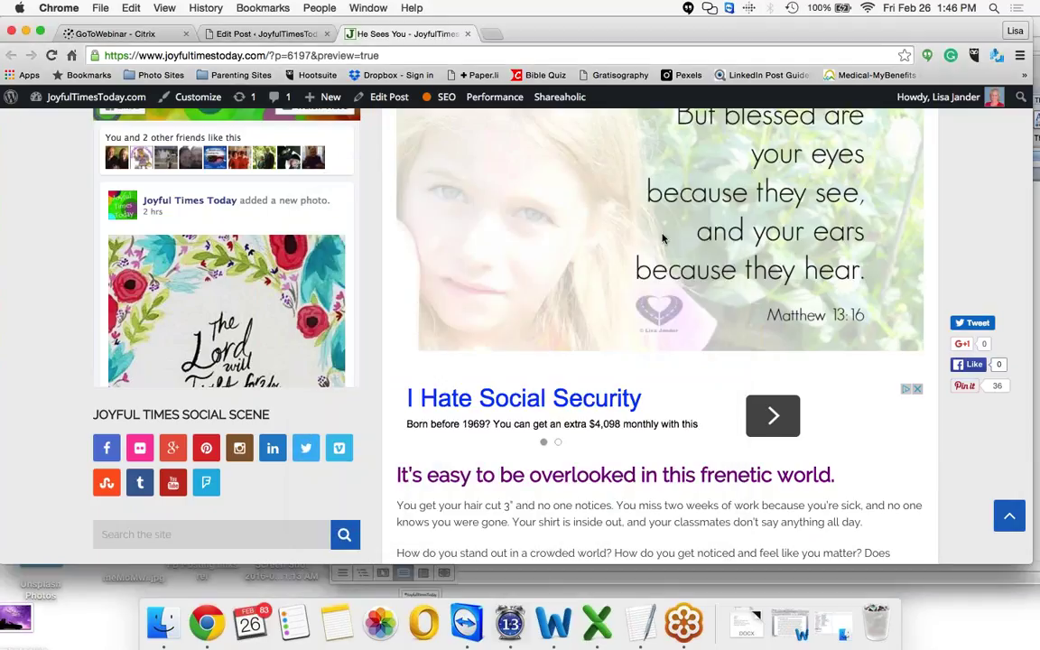
- Check the images offered by the preview's floating Pin It option, declining the Chrome button upgrade, and close the picker without saving a pin
{"action": "left_click", "coordinate": [962, 388]}
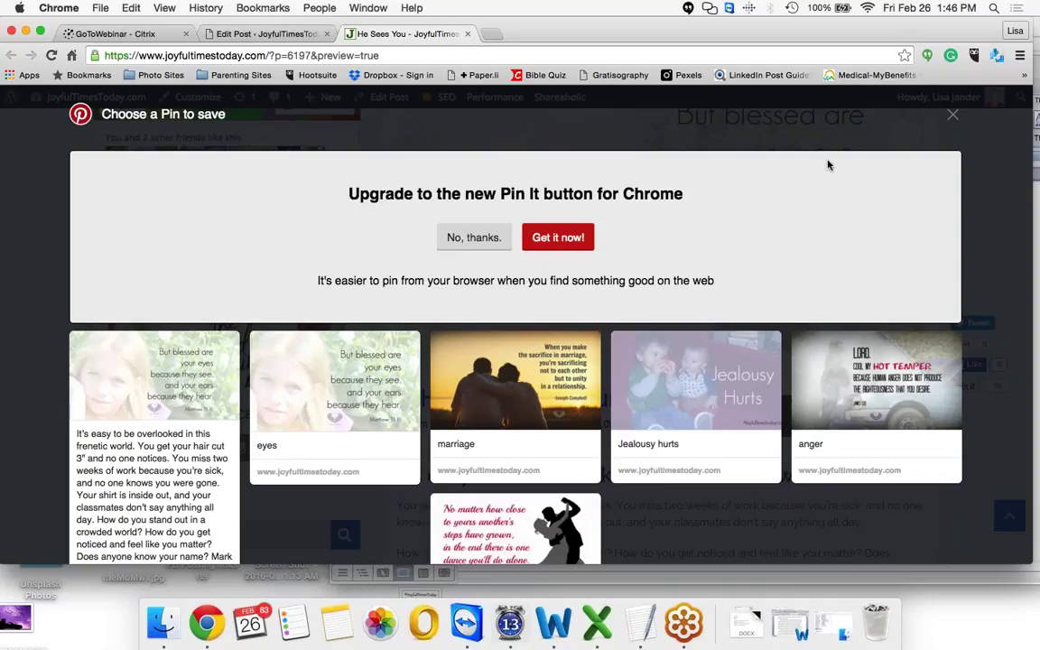
{"action": "left_click", "coordinate": [496, 240]}
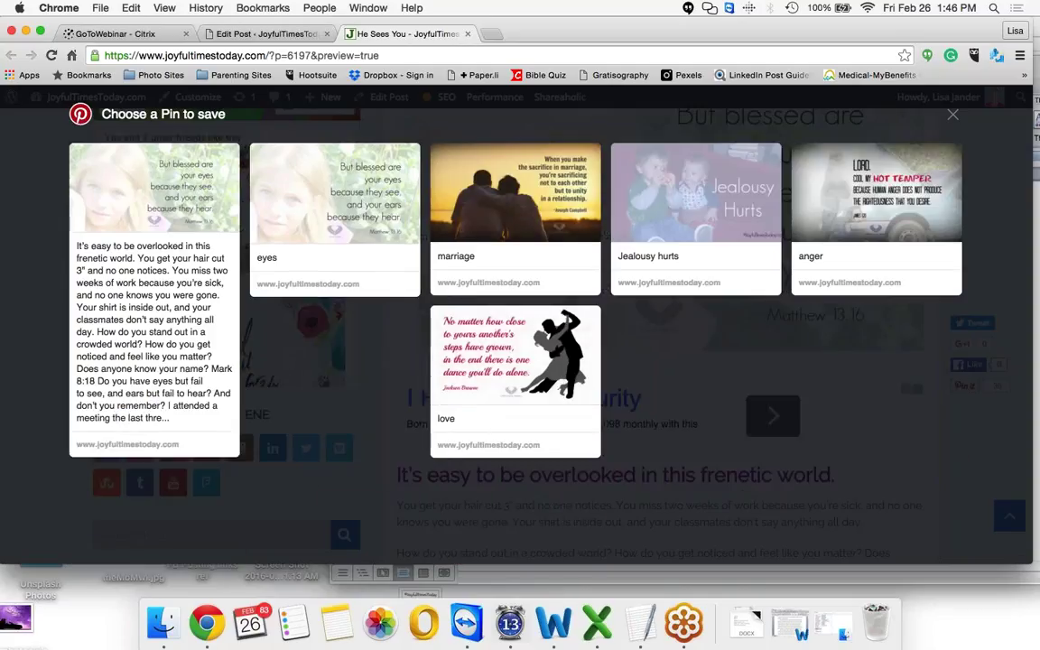
{"action": "scroll", "coordinate": [516, 325], "scroll_direction": "up", "scroll_amount": 1}
{"action": "scroll", "coordinate": [515, 326], "scroll_direction": "up", "scroll_amount": 2}
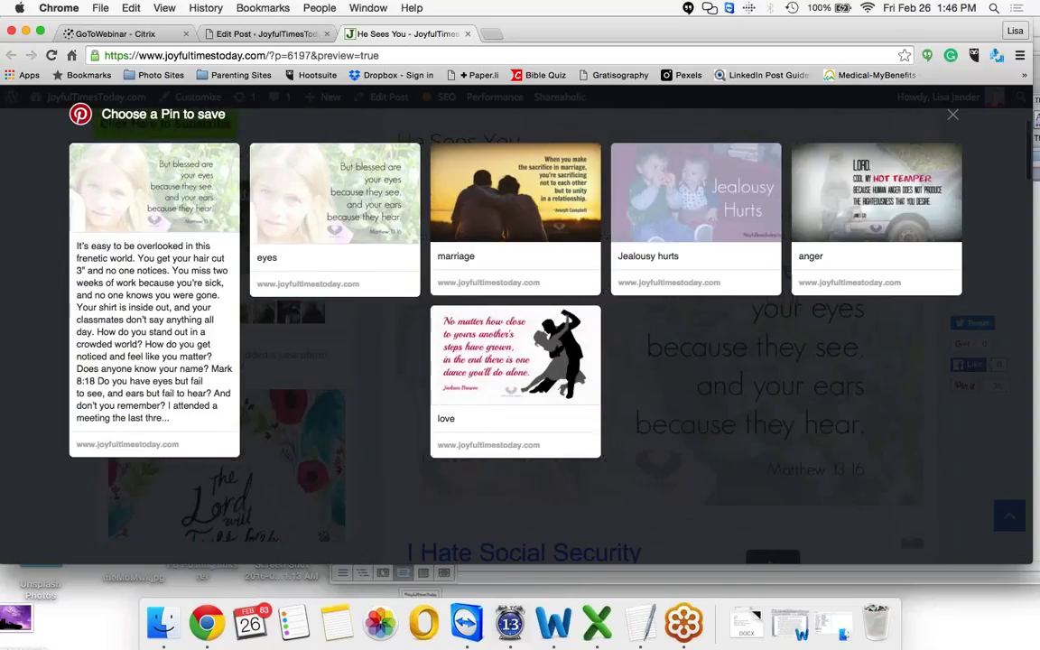
{"action": "mouse_move", "coordinate": [107, 170]}
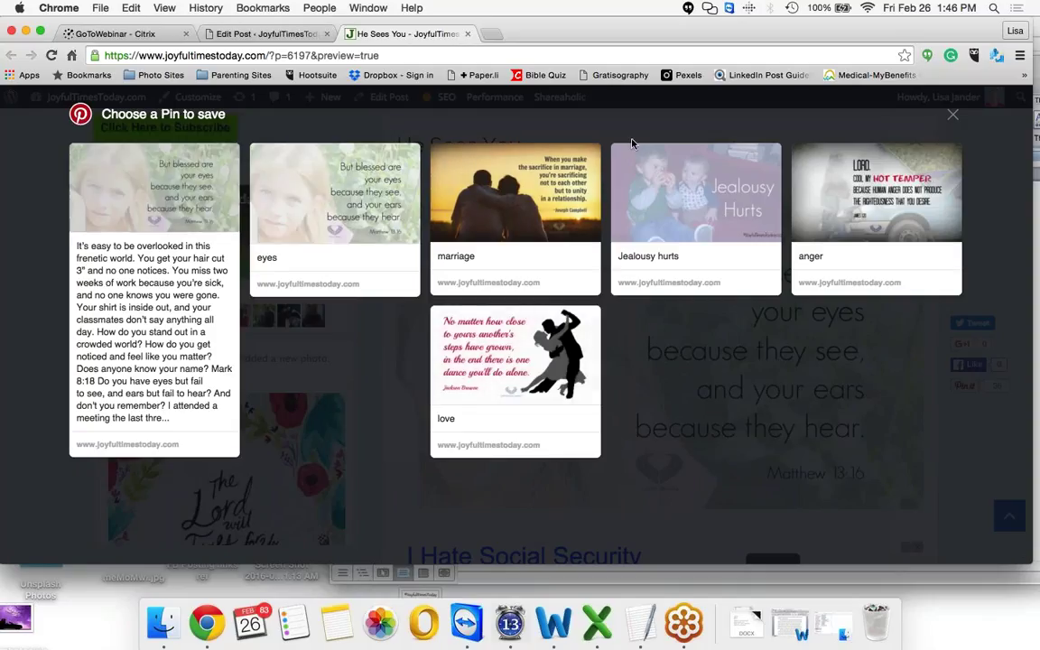
{"action": "left_click", "coordinate": [954, 119]}
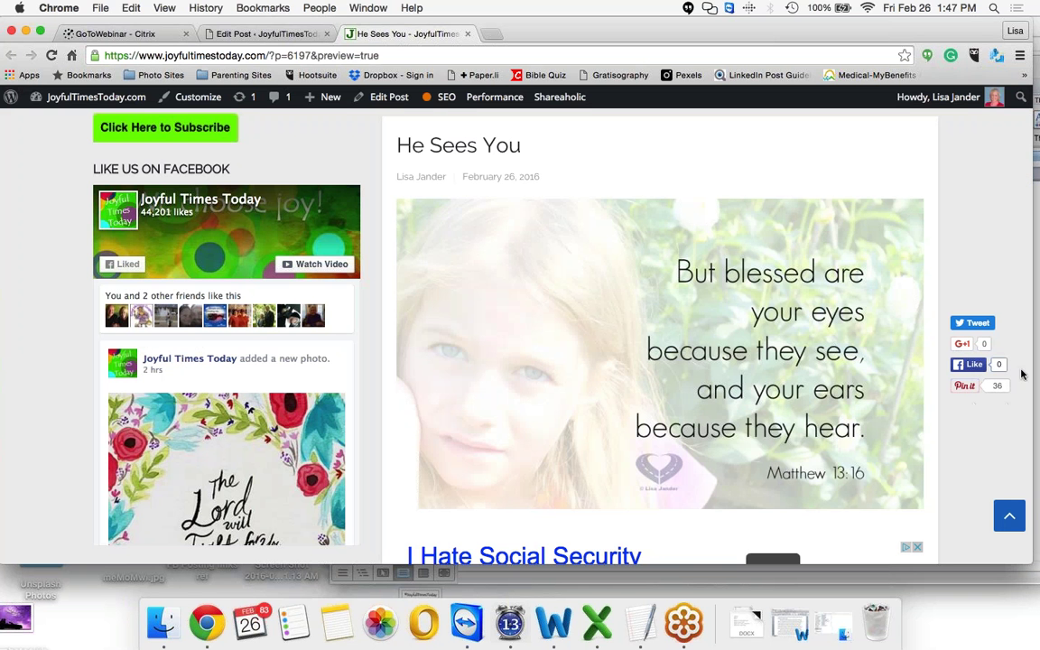
- Examine the rest of the previewed page down to the "Sharing is caring!" icons and the related posts
{"action": "mouse_move", "coordinate": [903, 297]}
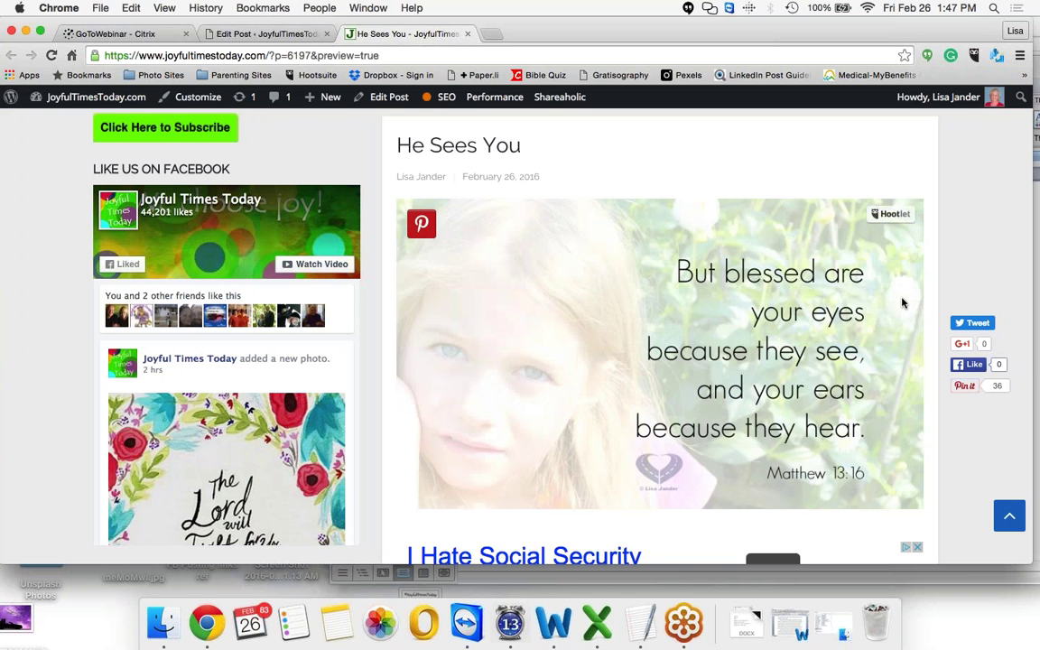
{"action": "scroll", "coordinate": [903, 304], "scroll_direction": "down", "scroll_amount": 10}
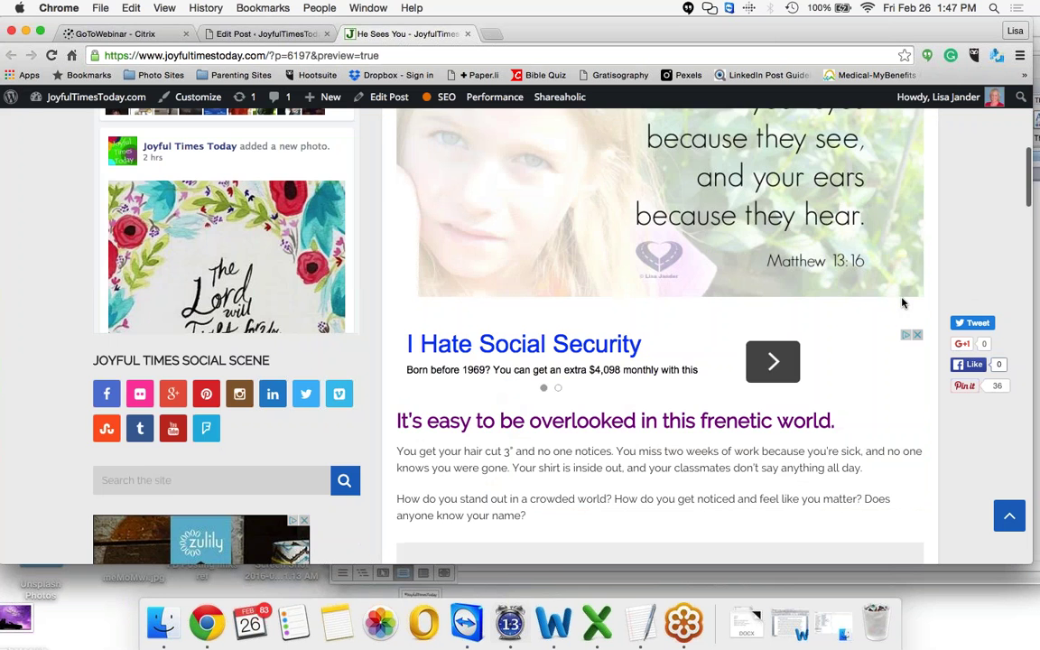
{"action": "scroll", "coordinate": [903, 303], "scroll_direction": "down", "scroll_amount": 15}
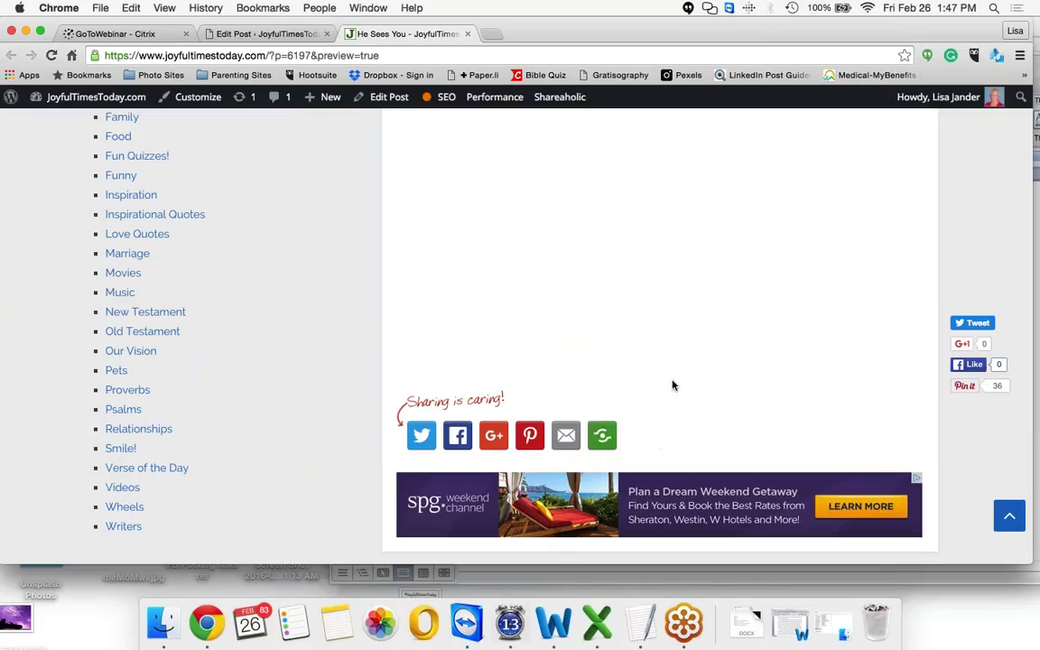
{"action": "scroll", "coordinate": [673, 385], "scroll_direction": "down", "scroll_amount": 2}
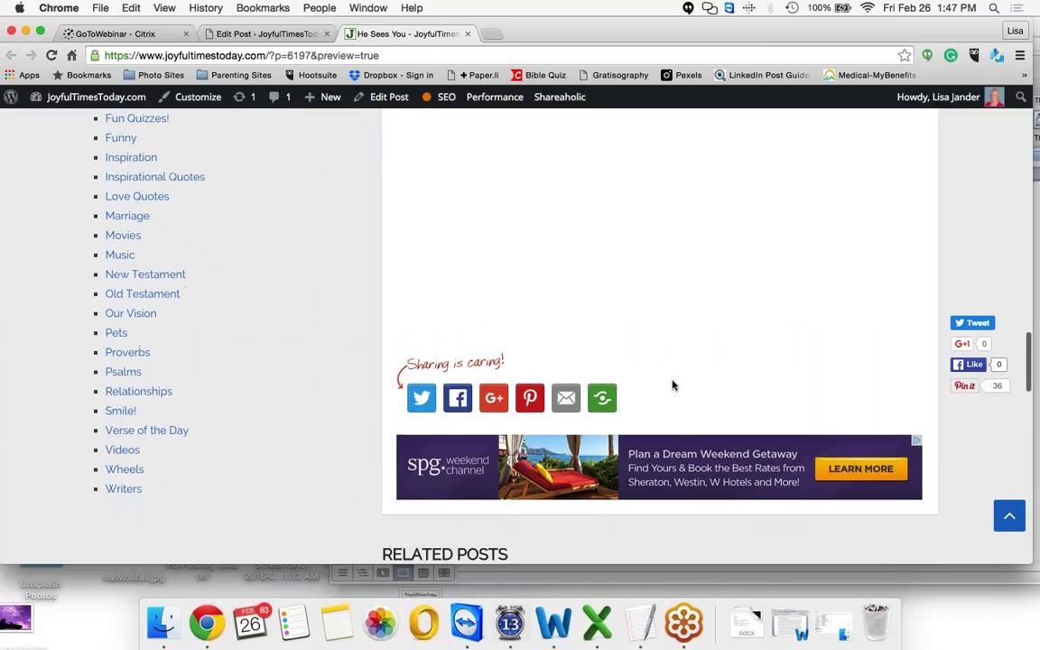
{"action": "scroll", "coordinate": [673, 386], "scroll_direction": "down", "scroll_amount": 5}
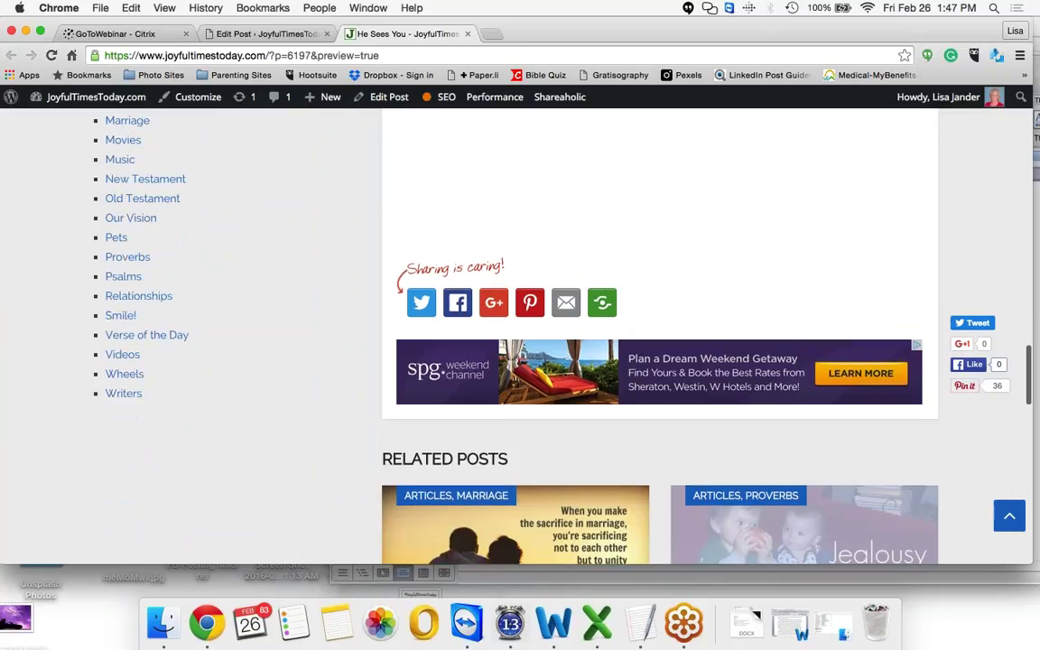
- Look over the preview's related posts and continue down to the About the Author section
{"action": "scroll", "coordinate": [673, 386], "scroll_direction": "down", "scroll_amount": 3}
{"action": "scroll", "coordinate": [629, 384], "scroll_direction": "down", "scroll_amount": 4}
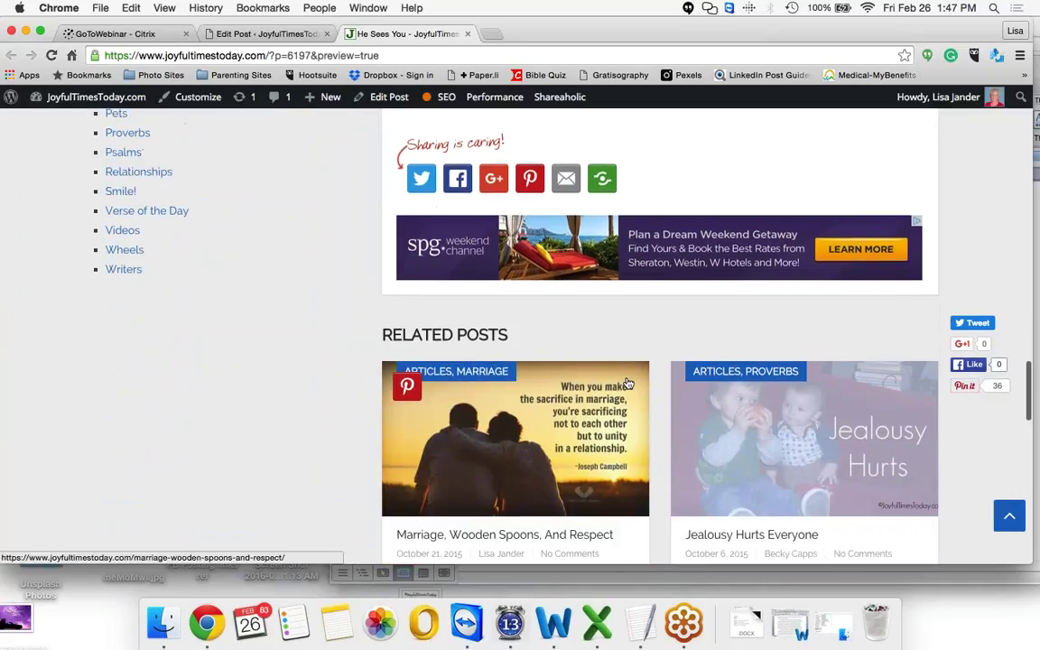
{"action": "scroll", "coordinate": [629, 384], "scroll_direction": "down", "scroll_amount": 8}
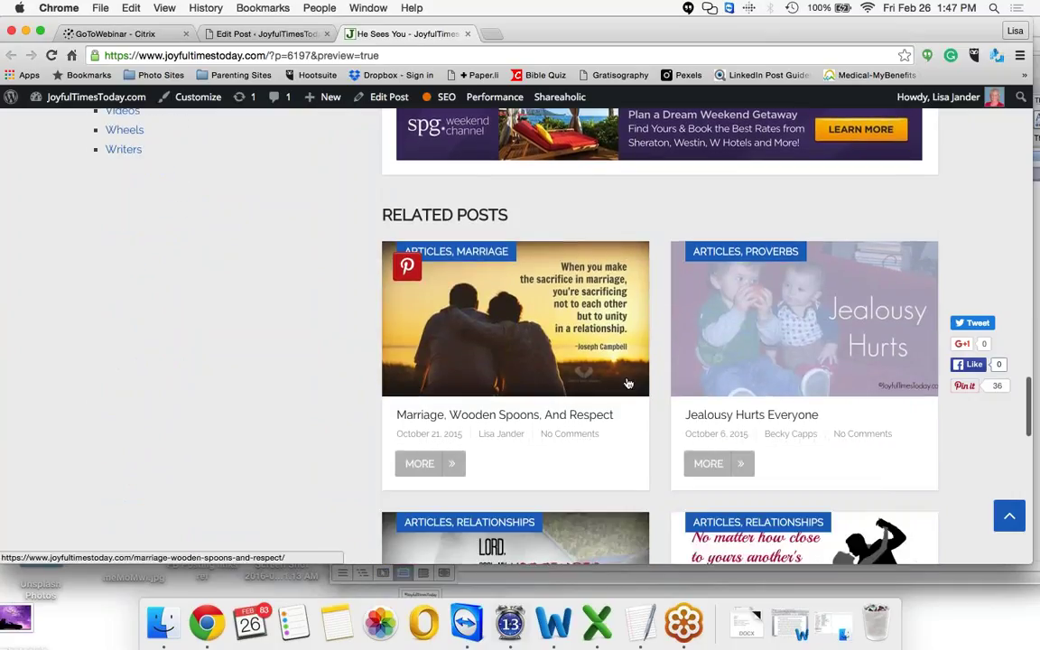
{"action": "scroll", "coordinate": [612, 415], "scroll_direction": "down", "scroll_amount": 1}
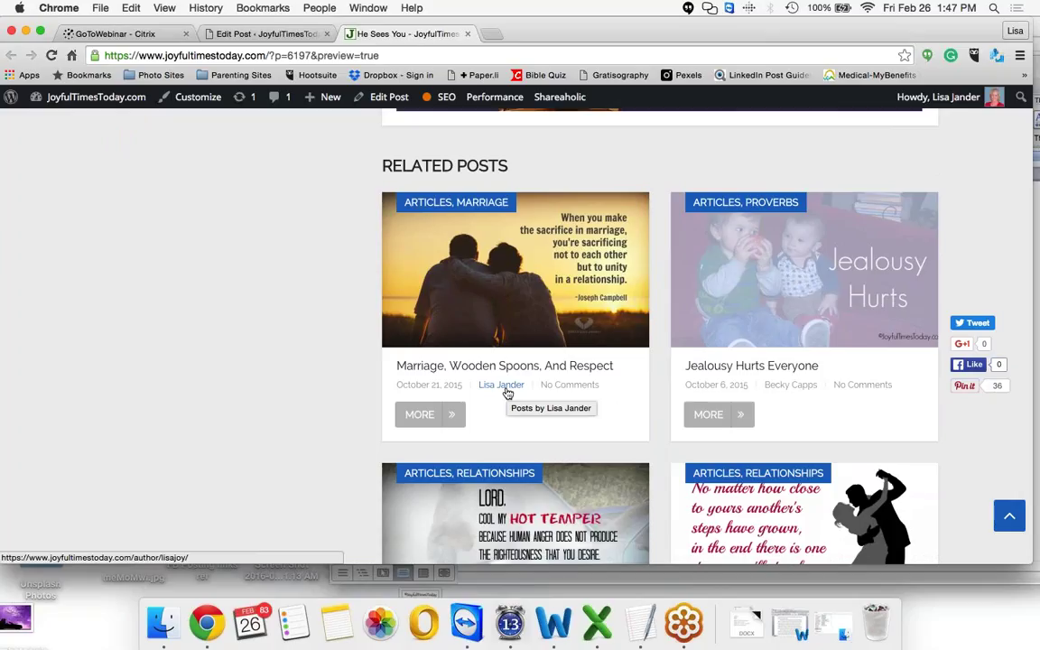
{"action": "scroll", "coordinate": [507, 394], "scroll_direction": "down", "scroll_amount": 8}
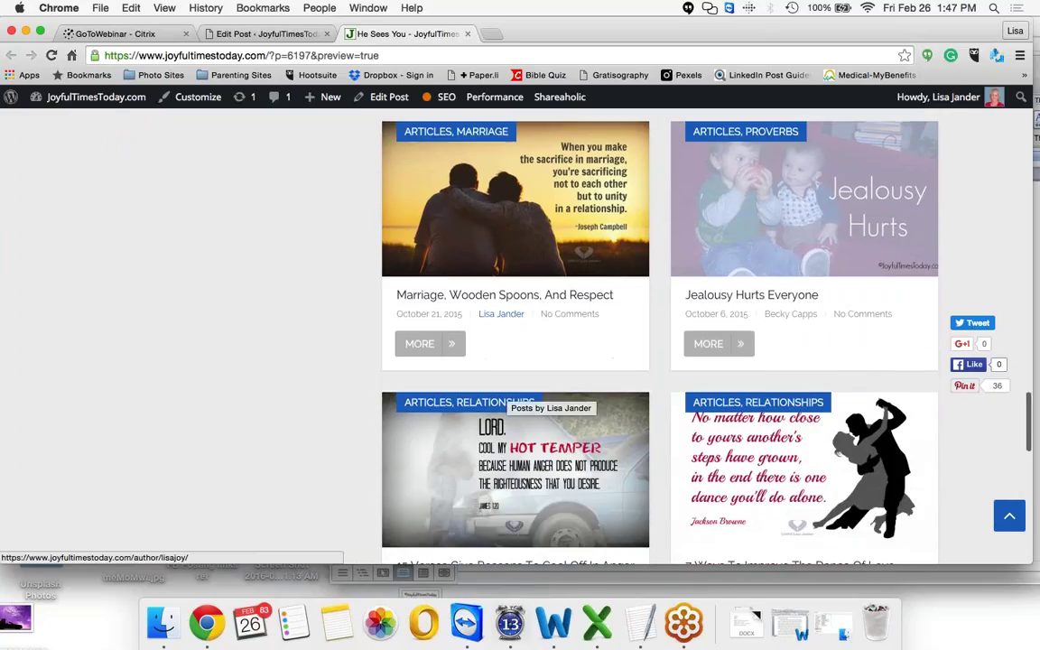
{"action": "scroll", "coordinate": [507, 394], "scroll_direction": "down", "scroll_amount": 2}
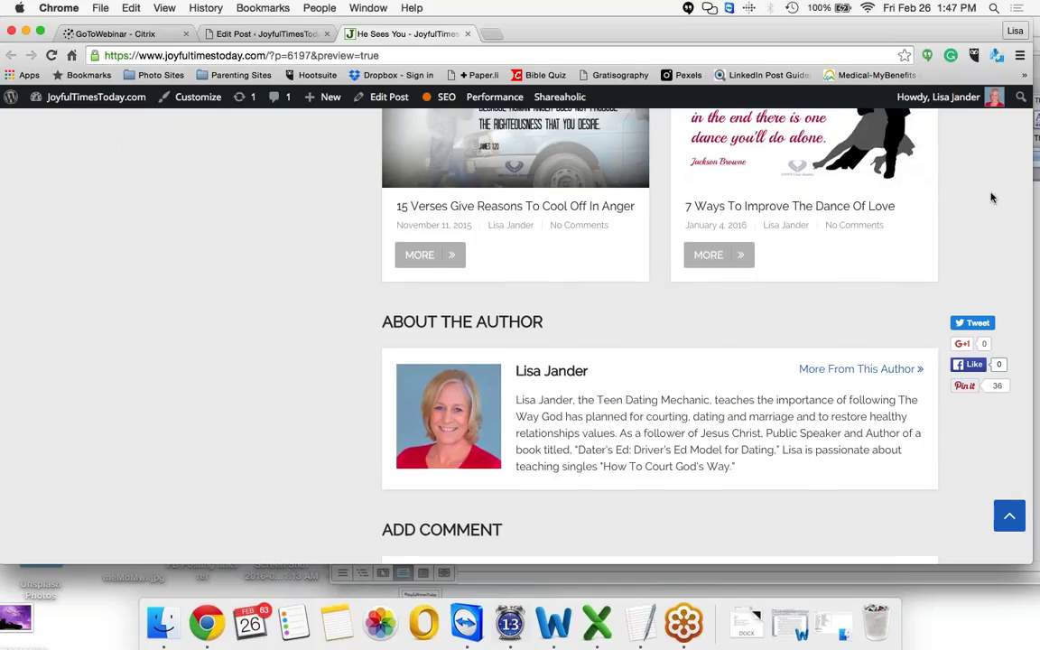
- Examine the category labels, images and titles of the four related posts in the preview
{"action": "scroll", "coordinate": [992, 197], "scroll_direction": "up", "scroll_amount": 4}
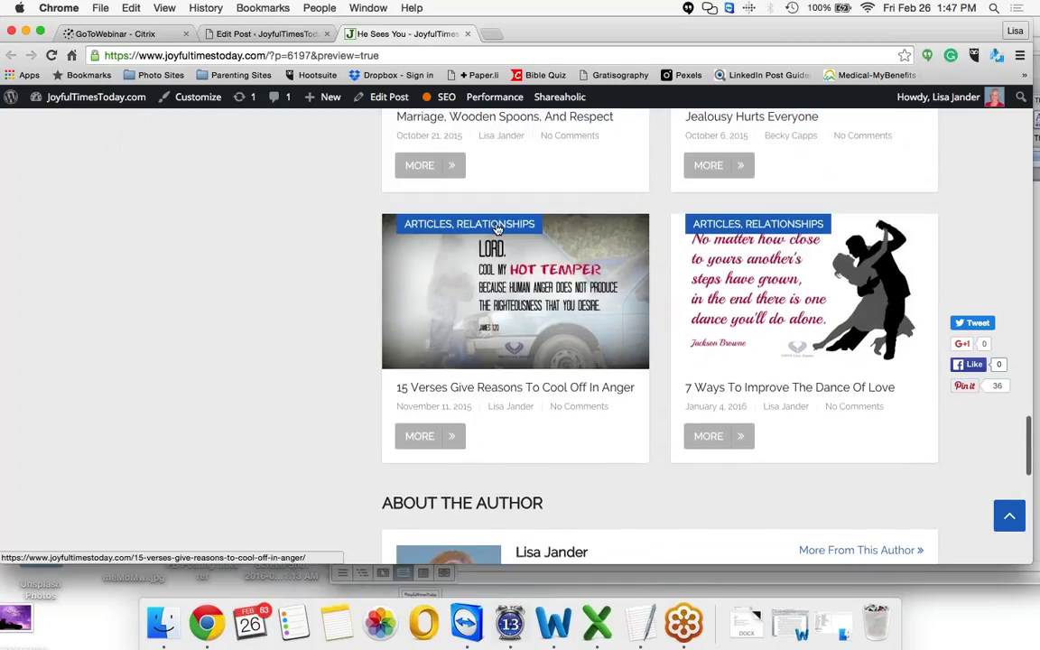
{"action": "mouse_move", "coordinate": [452, 236]}
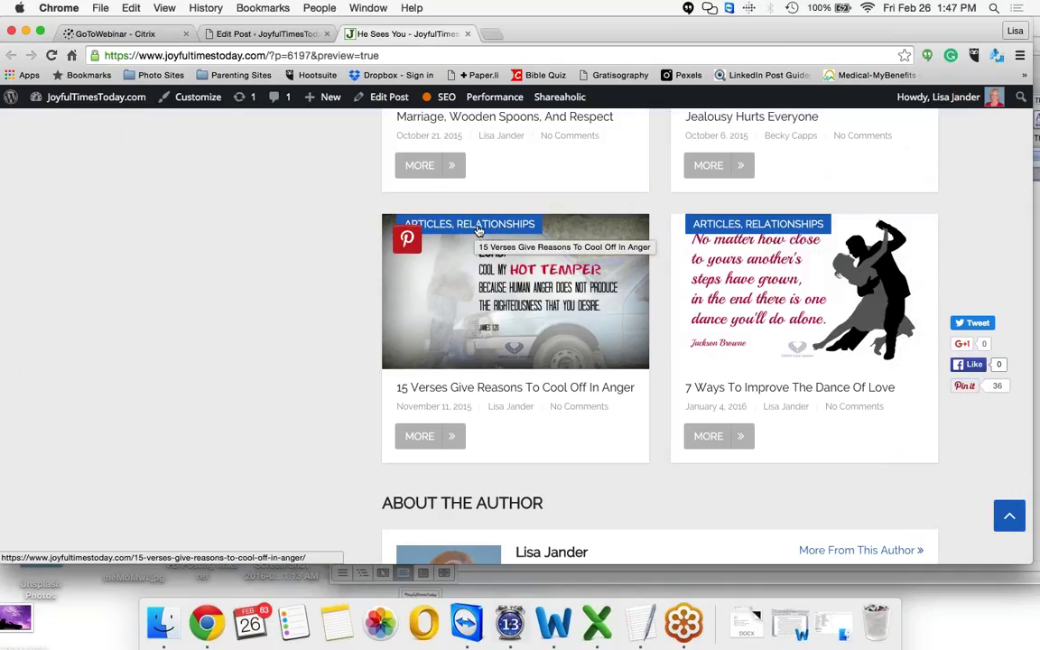
{"action": "scroll", "coordinate": [479, 231], "scroll_direction": "up", "scroll_amount": 5}
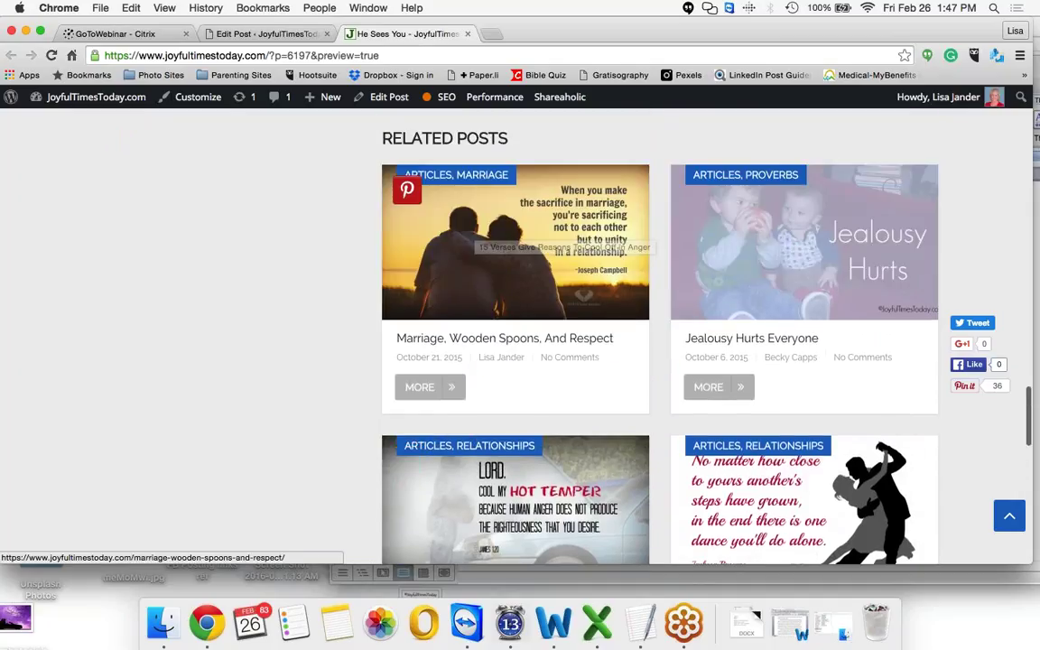
{"action": "scroll", "coordinate": [515, 270], "scroll_direction": "up", "scroll_amount": 1}
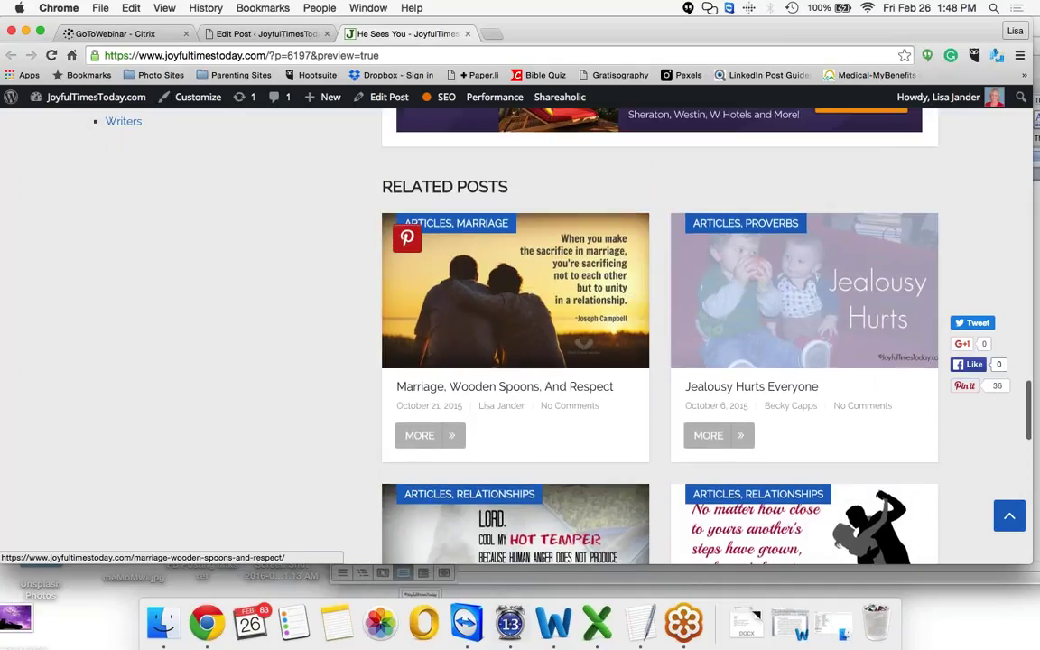
{"action": "scroll", "coordinate": [515, 289], "scroll_direction": "up", "scroll_amount": 2}
{"action": "scroll", "coordinate": [515, 289], "scroll_direction": "down", "scroll_amount": 1}
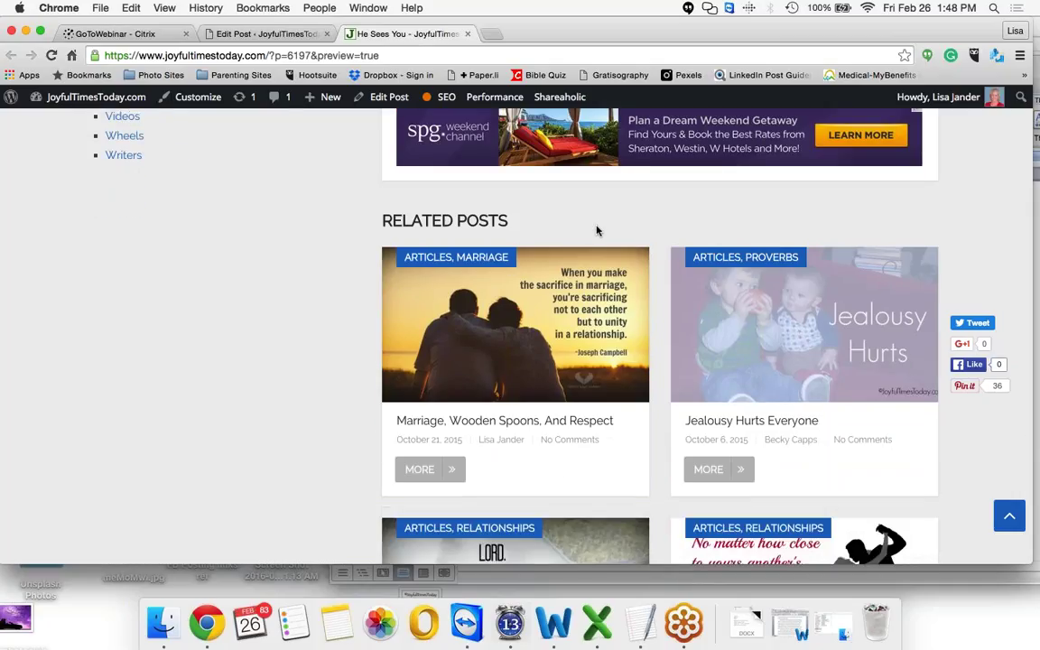
{"action": "scroll", "coordinate": [597, 231], "scroll_direction": "down", "scroll_amount": 1}
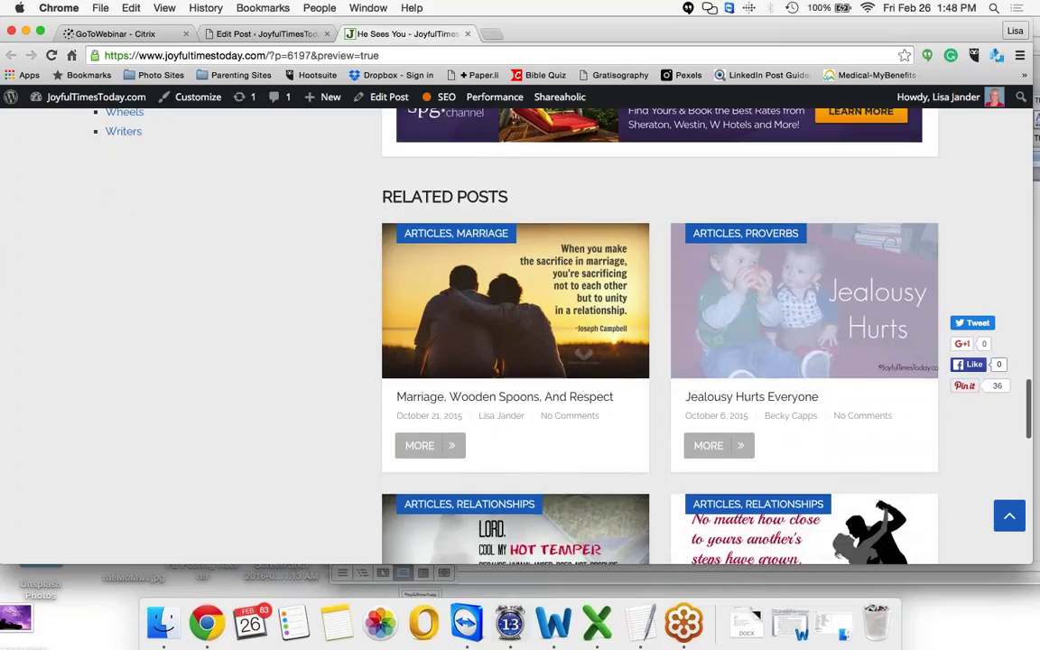
{"action": "scroll", "coordinate": [597, 231], "scroll_direction": "down", "scroll_amount": 1}
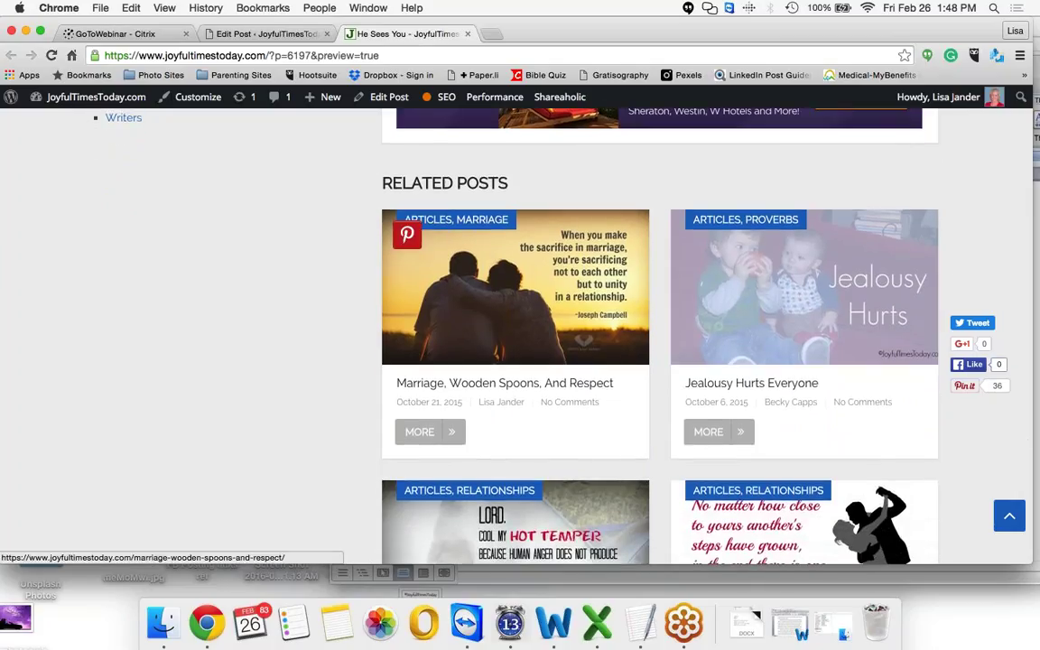
{"action": "scroll", "coordinate": [597, 230], "scroll_direction": "down", "scroll_amount": 3}
{"action": "scroll", "coordinate": [430, 335], "scroll_direction": "down", "scroll_amount": 1}
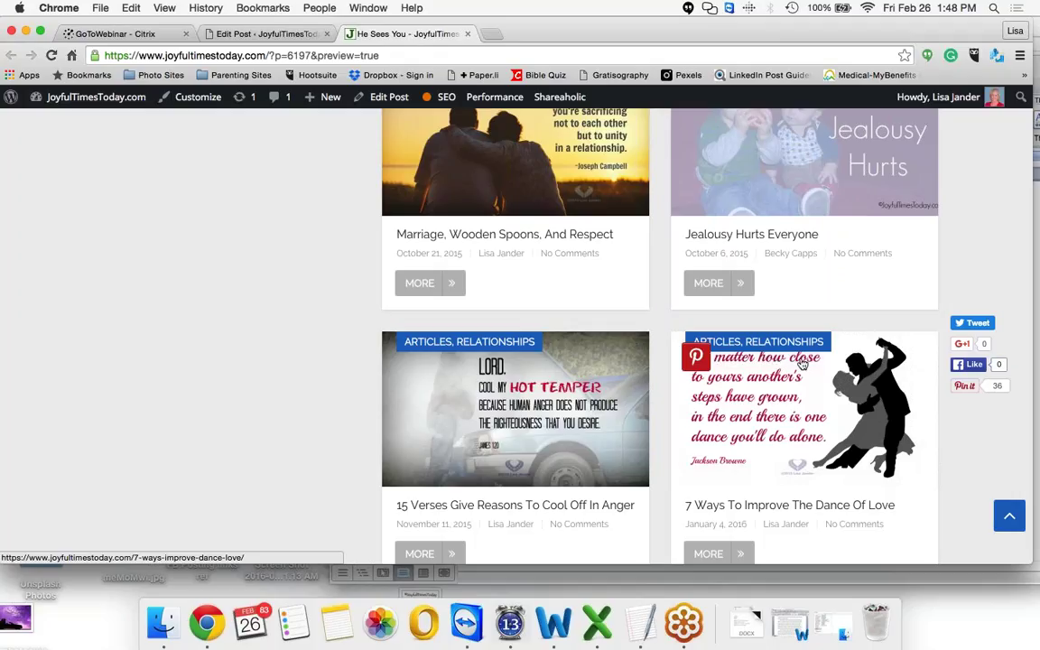
{"action": "scroll", "coordinate": [816, 368], "scroll_direction": "down", "scroll_amount": 3}
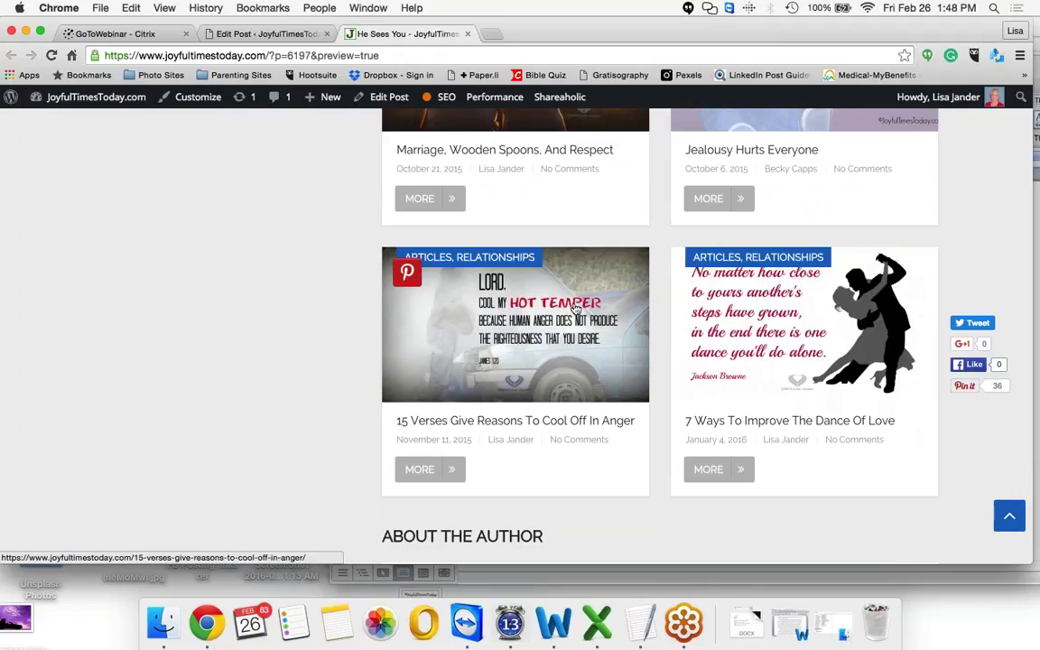
- Check the author box and its More From This Author link, and review the previewed article back up to the site header
{"action": "scroll", "coordinate": [575, 309], "scroll_direction": "down", "scroll_amount": 5}
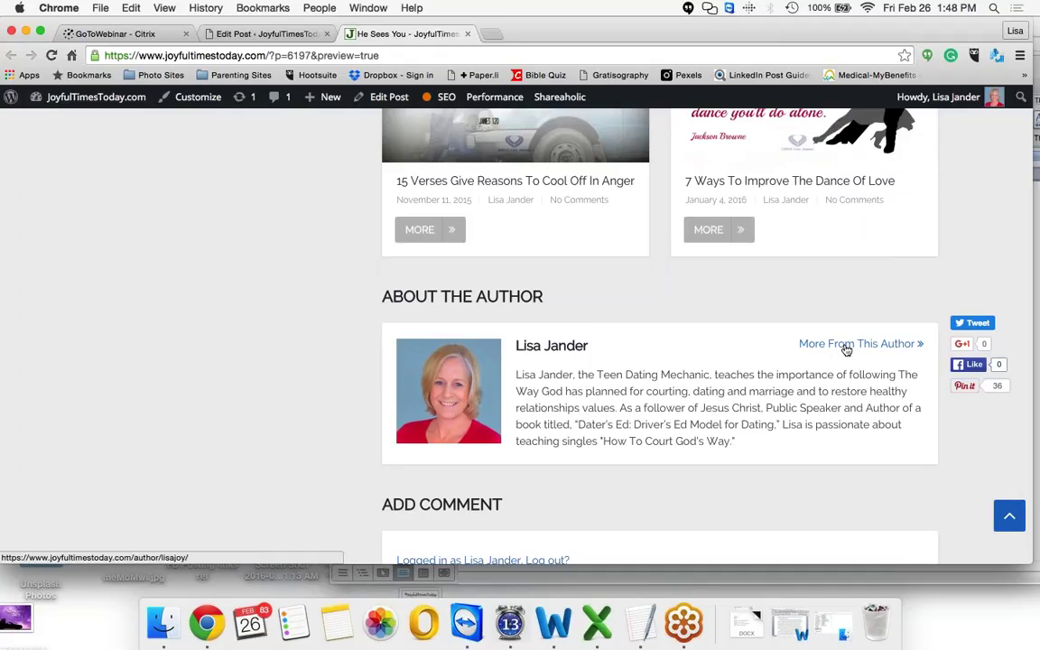
{"action": "scroll", "coordinate": [719, 338], "scroll_direction": "up", "scroll_amount": 1}
{"action": "scroll", "coordinate": [719, 338], "scroll_direction": "up", "scroll_amount": 5}
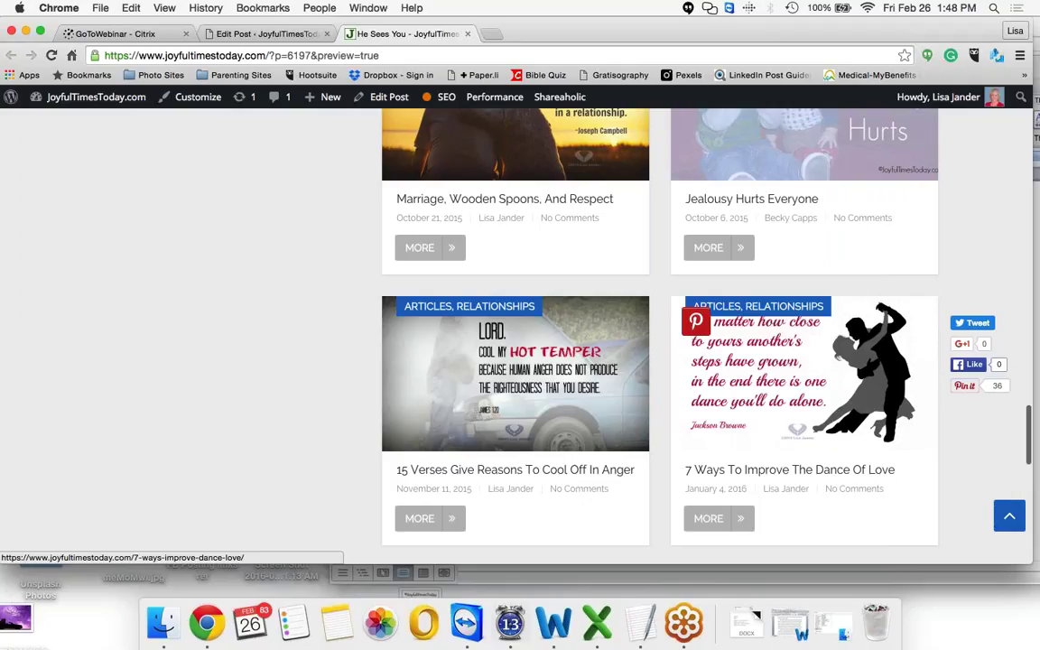
{"action": "scroll", "coordinate": [456, 241], "scroll_direction": "up", "scroll_amount": 10}
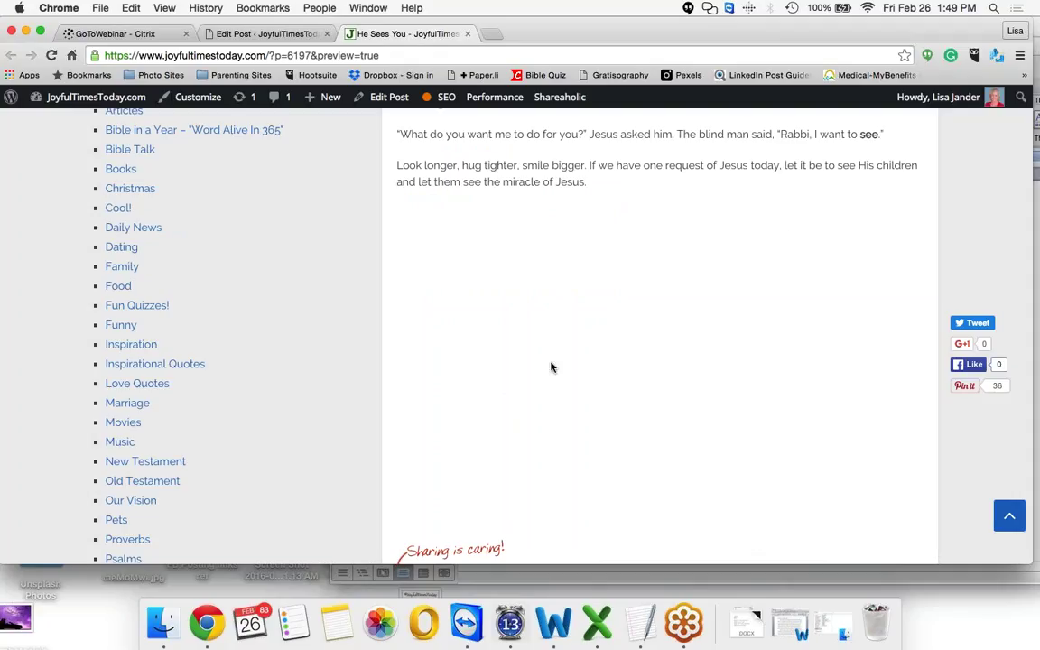
{"action": "scroll", "coordinate": [552, 368], "scroll_direction": "up", "scroll_amount": 5}
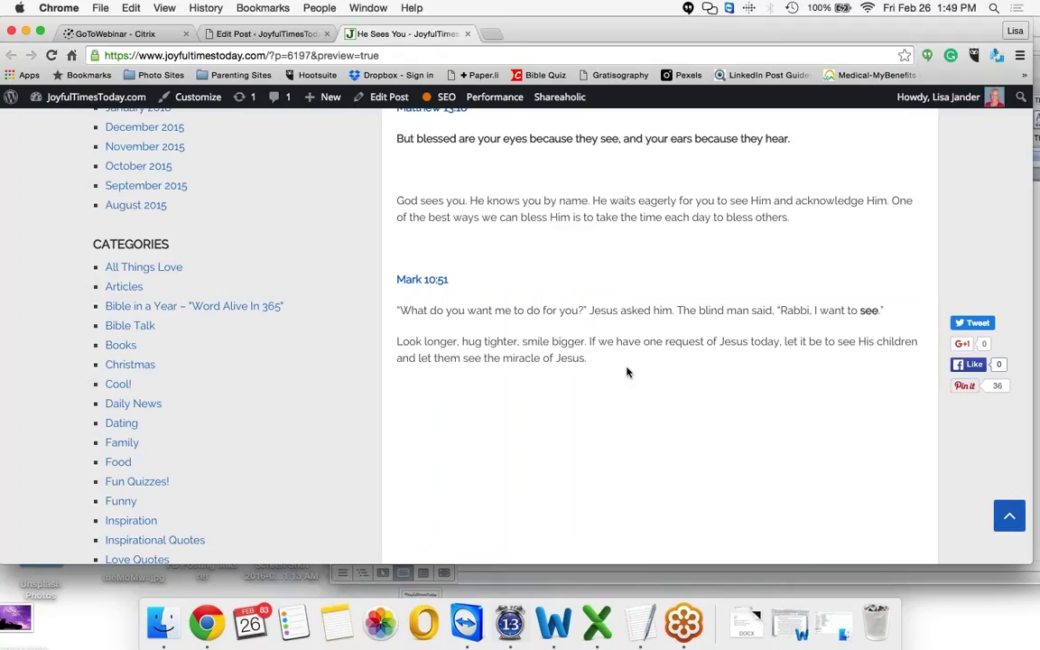
{"action": "scroll", "coordinate": [628, 372], "scroll_direction": "up", "scroll_amount": 5}
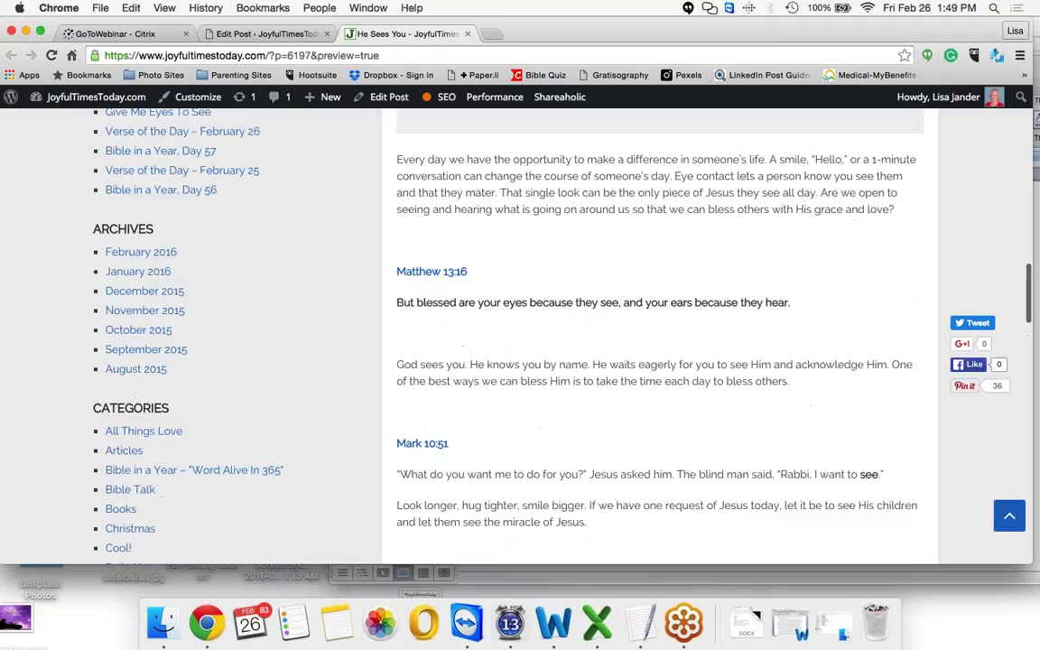
{"action": "scroll", "coordinate": [660, 361], "scroll_direction": "up", "scroll_amount": 3}
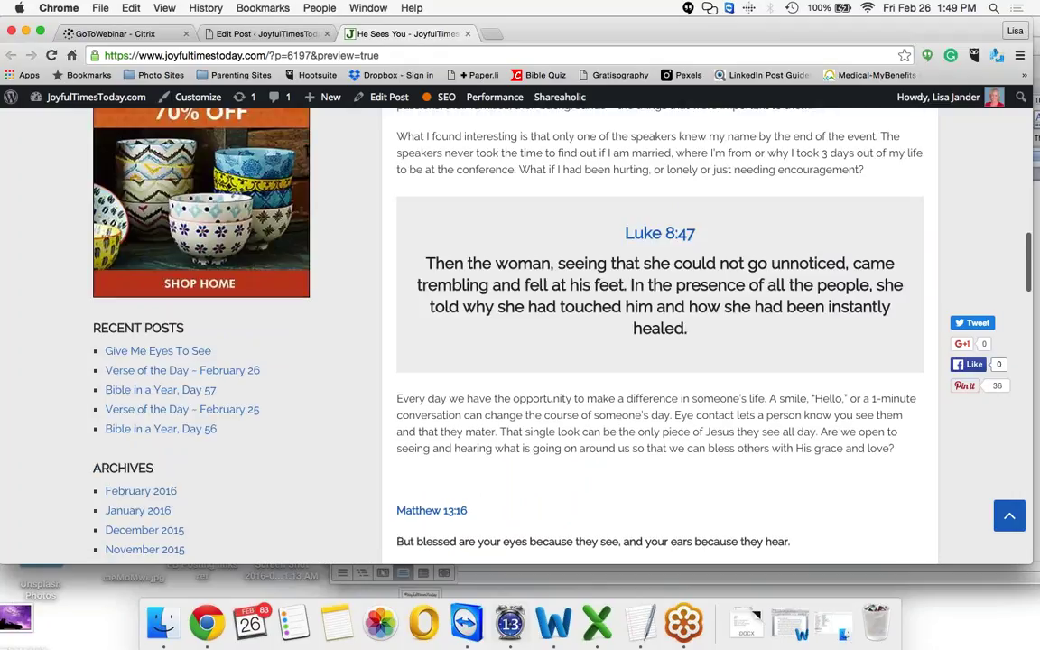
{"action": "scroll", "coordinate": [661, 361], "scroll_direction": "up", "scroll_amount": 10}
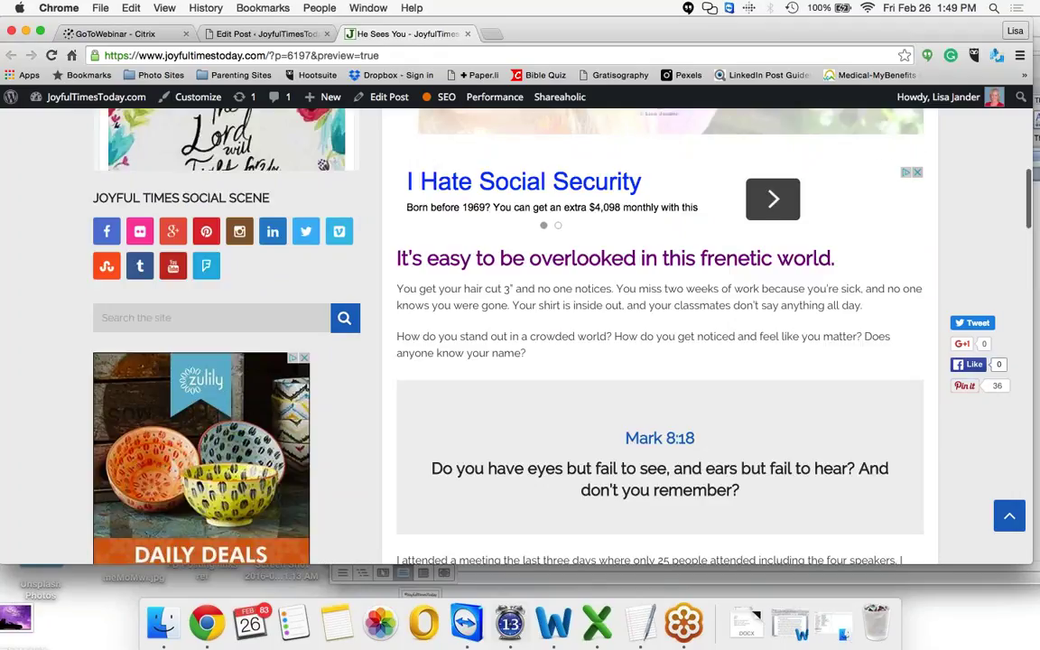
{"action": "scroll", "coordinate": [660, 361], "scroll_direction": "up", "scroll_amount": 12}
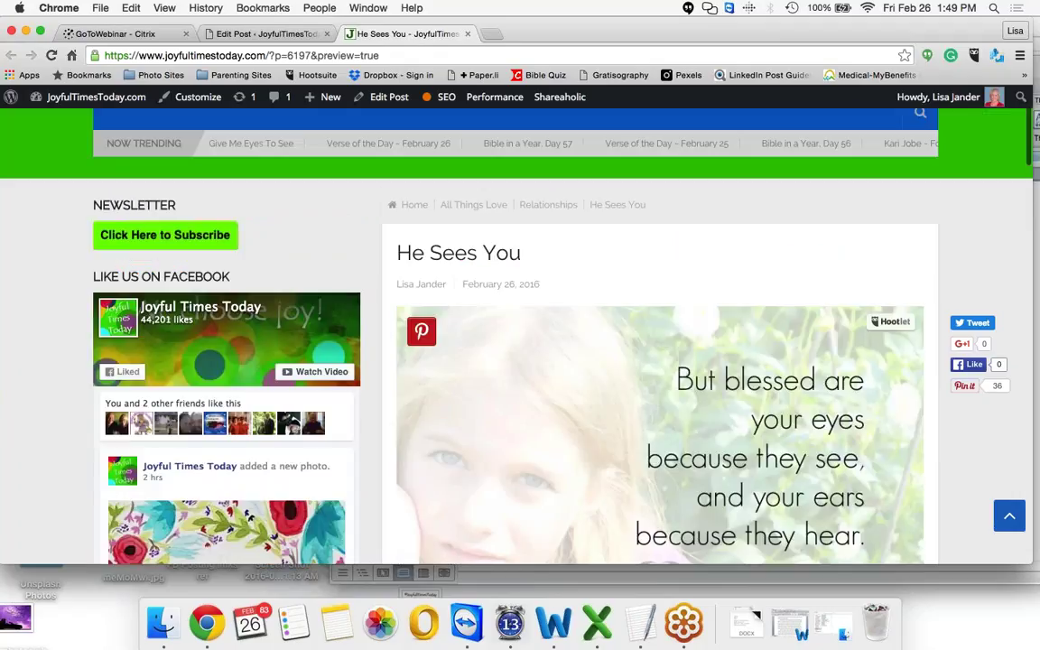
{"action": "scroll", "coordinate": [163, 226], "scroll_direction": "up", "scroll_amount": 3}
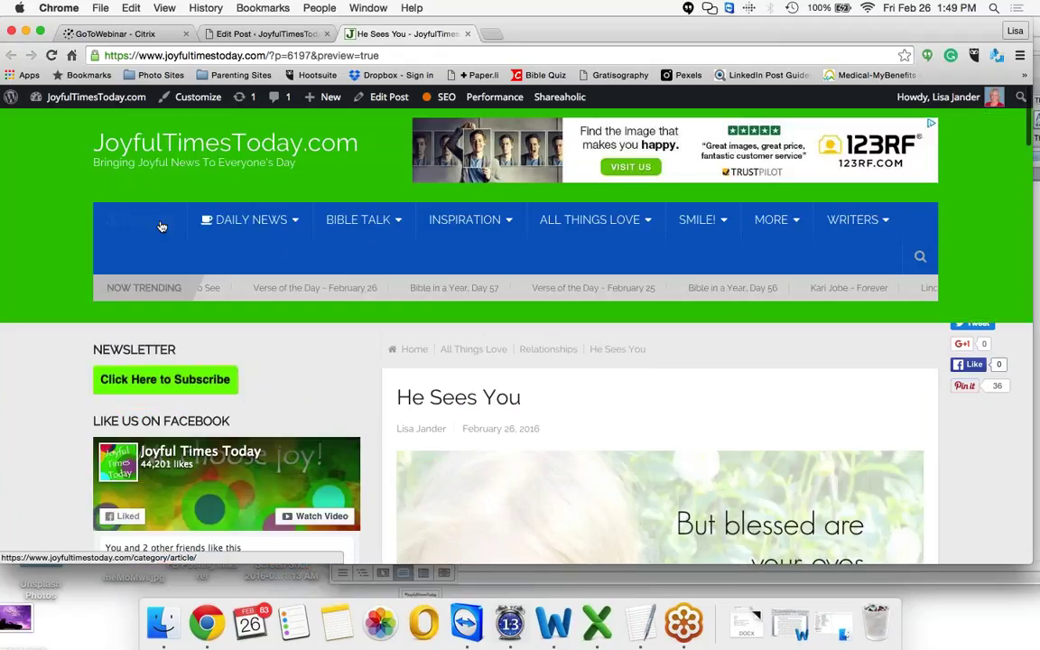
- Open the site's Articles archive and look through its posts as far as "Love From a Distance"
{"action": "left_click", "coordinate": [163, 226]}
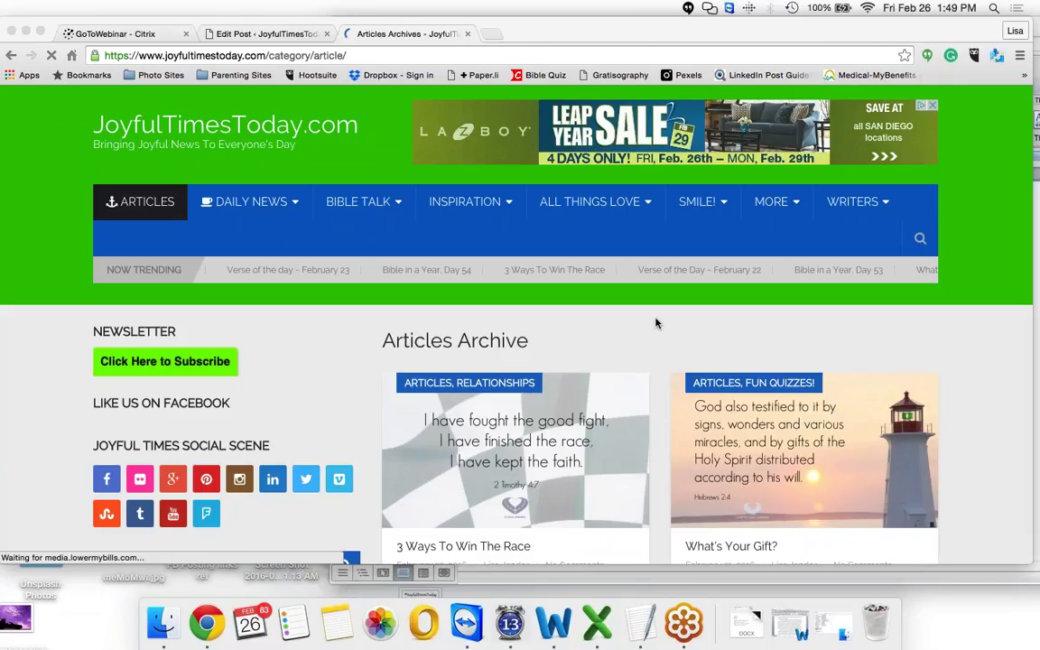
{"action": "scroll", "coordinate": [657, 324], "scroll_direction": "down", "scroll_amount": 1}
{"action": "scroll", "coordinate": [656, 323], "scroll_direction": "down", "scroll_amount": 1}
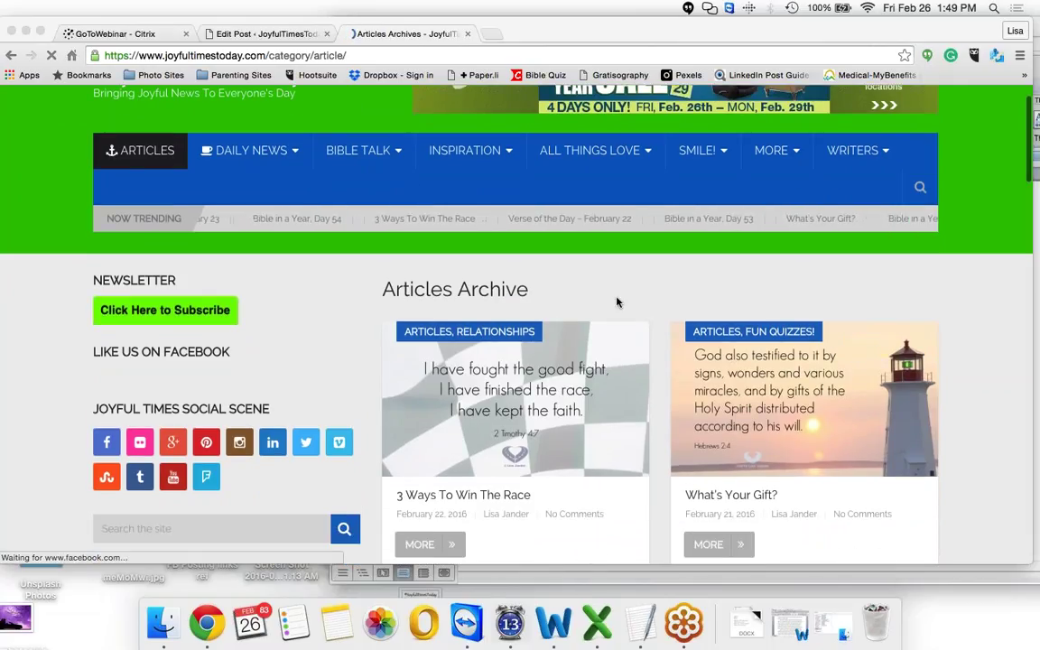
{"action": "scroll", "coordinate": [618, 302], "scroll_direction": "down", "scroll_amount": 2}
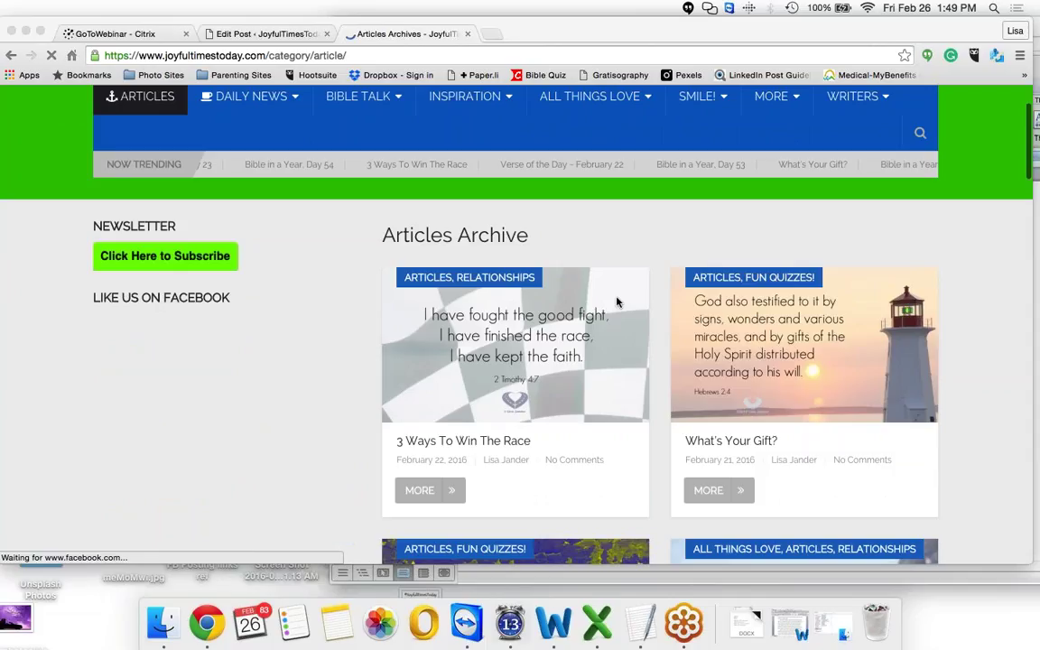
{"action": "scroll", "coordinate": [618, 301], "scroll_direction": "down", "scroll_amount": 1}
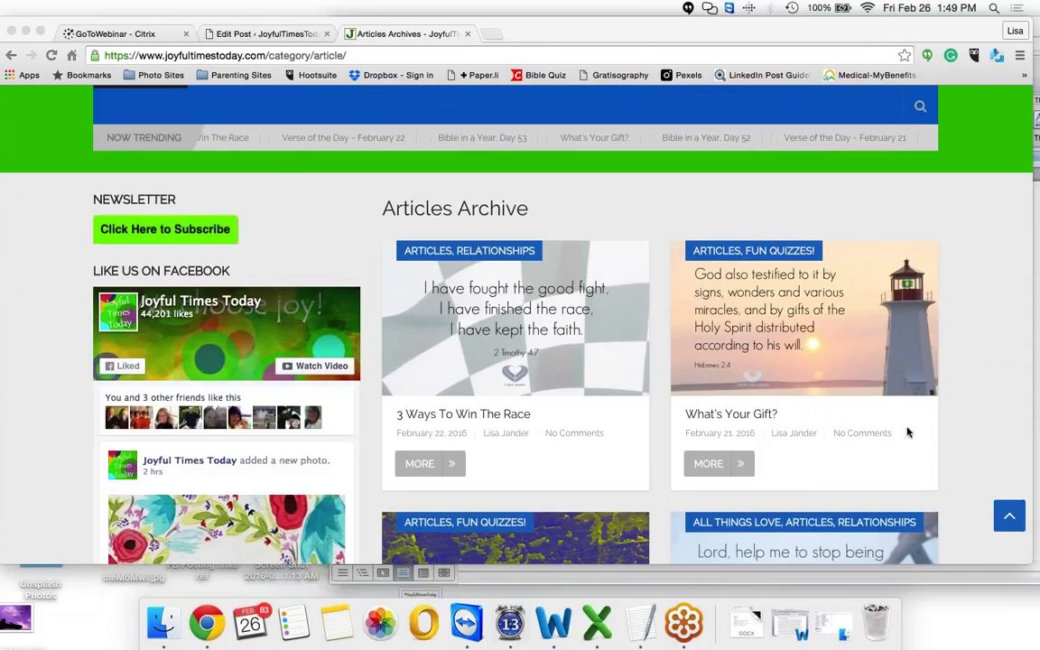
{"action": "scroll", "coordinate": [909, 433], "scroll_direction": "down", "scroll_amount": 1}
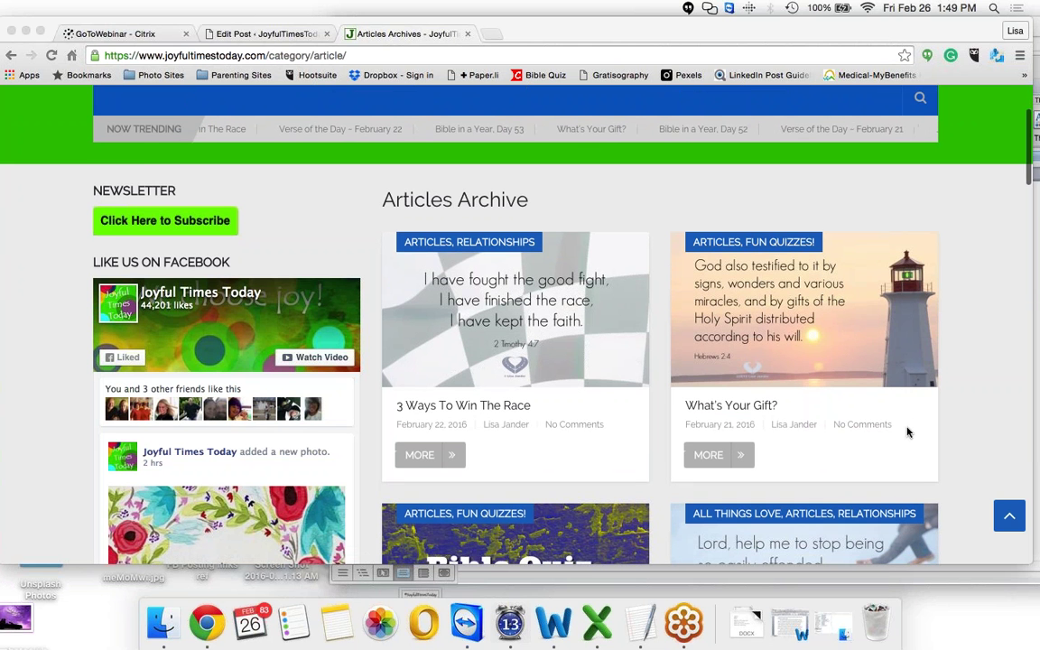
{"action": "scroll", "coordinate": [909, 432], "scroll_direction": "down", "scroll_amount": 5}
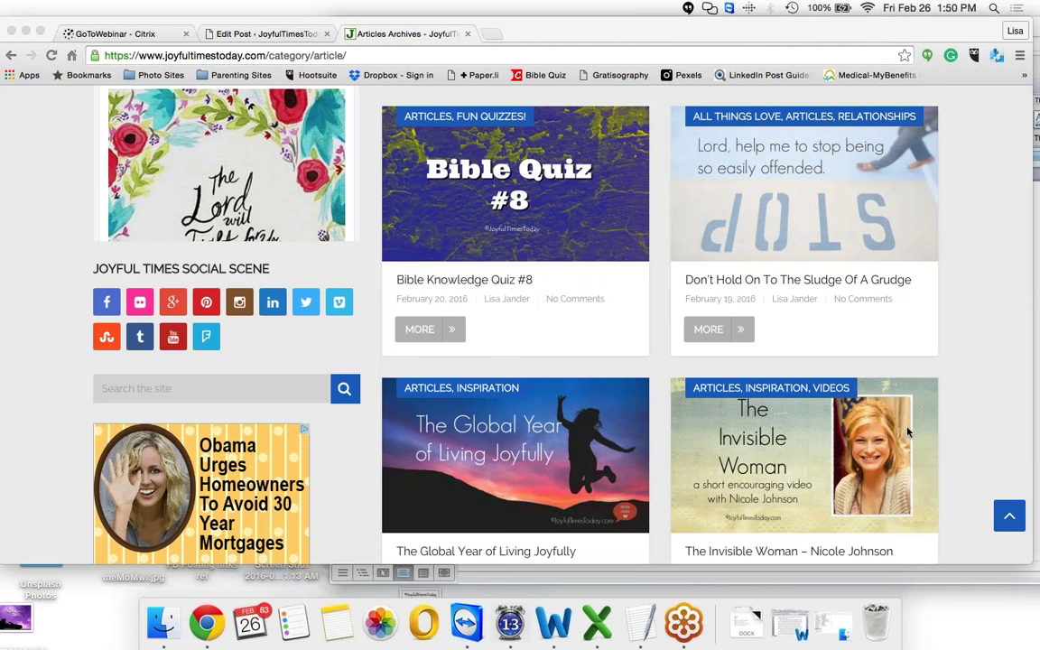
{"action": "scroll", "coordinate": [909, 432], "scroll_direction": "down", "scroll_amount": 5}
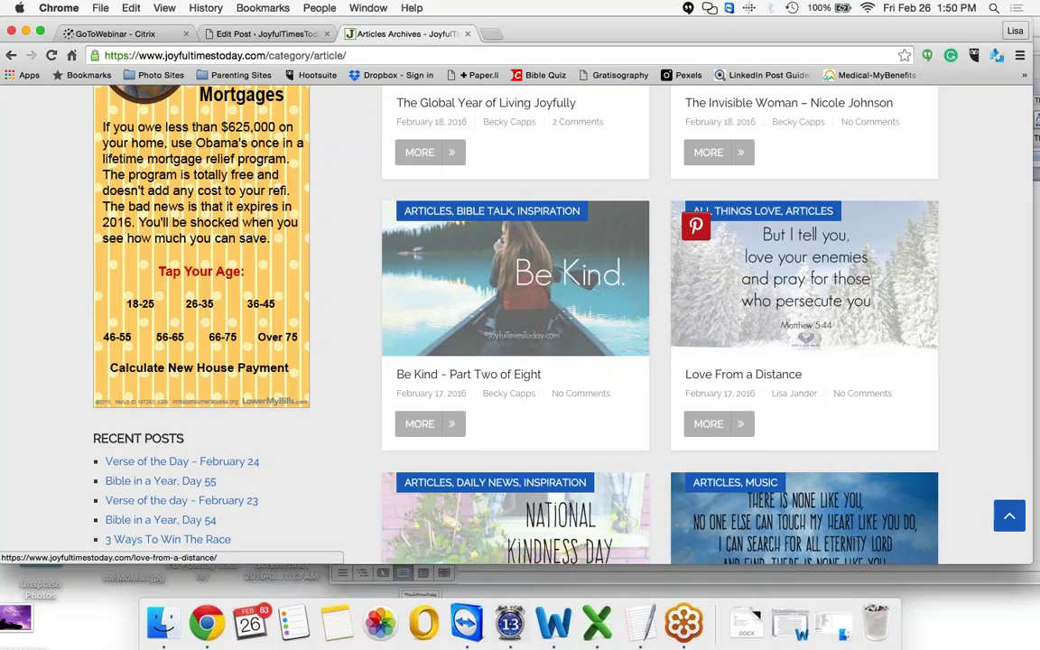
- Open the published post "Love From a Distance" and examine its title, featured image and floating share counts
{"action": "left_click", "coordinate": [764, 373]}
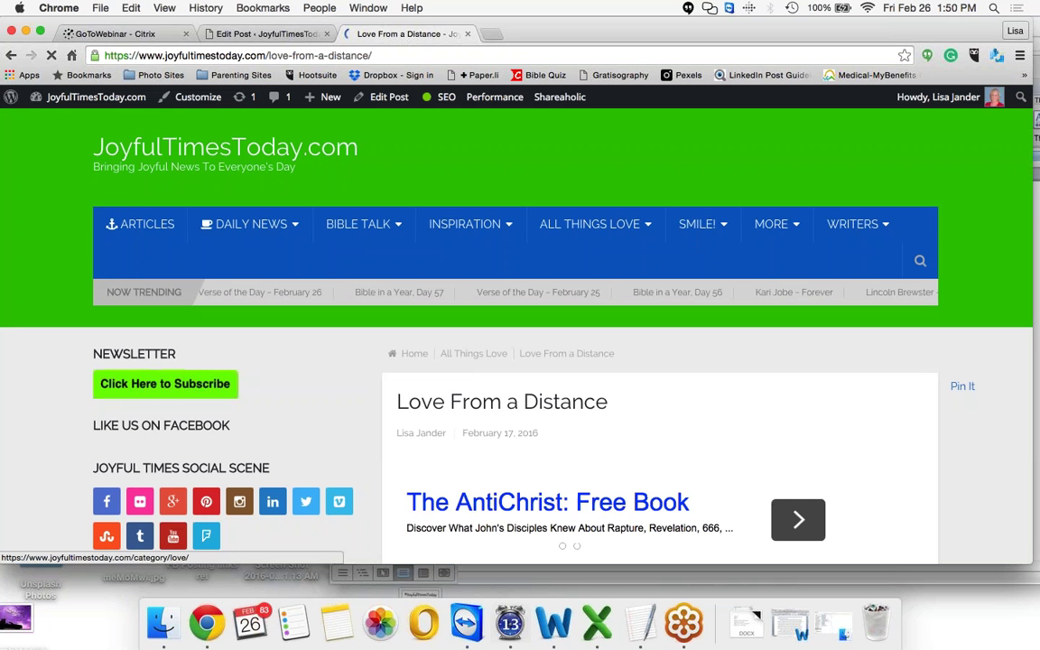
{"action": "scroll", "coordinate": [517, 336], "scroll_direction": "down", "scroll_amount": 1}
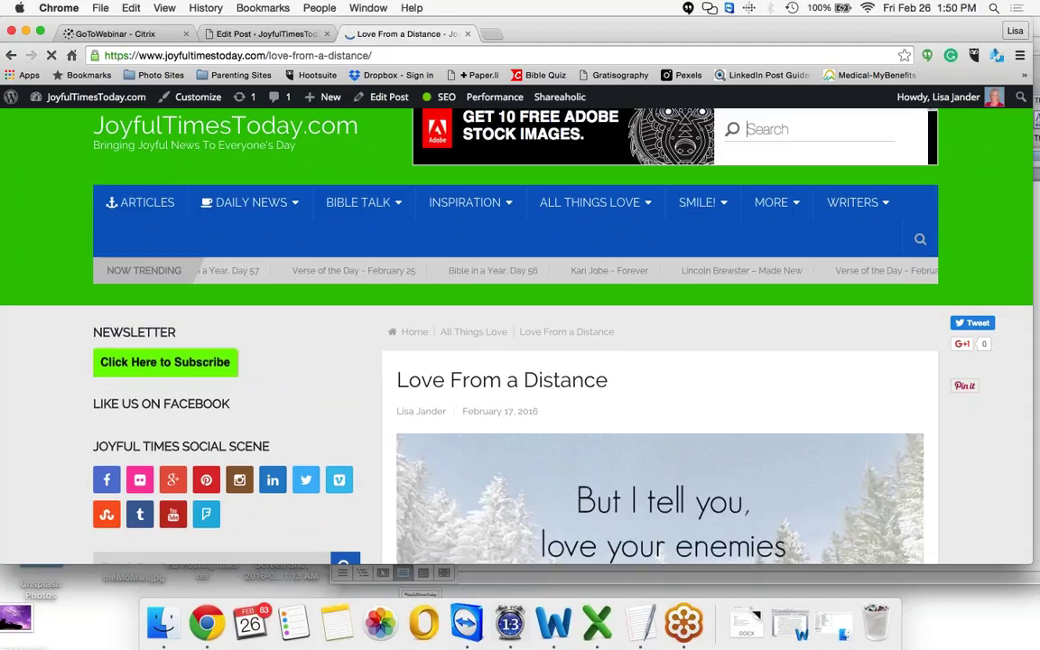
{"action": "scroll", "coordinate": [517, 361], "scroll_direction": "down", "scroll_amount": 3}
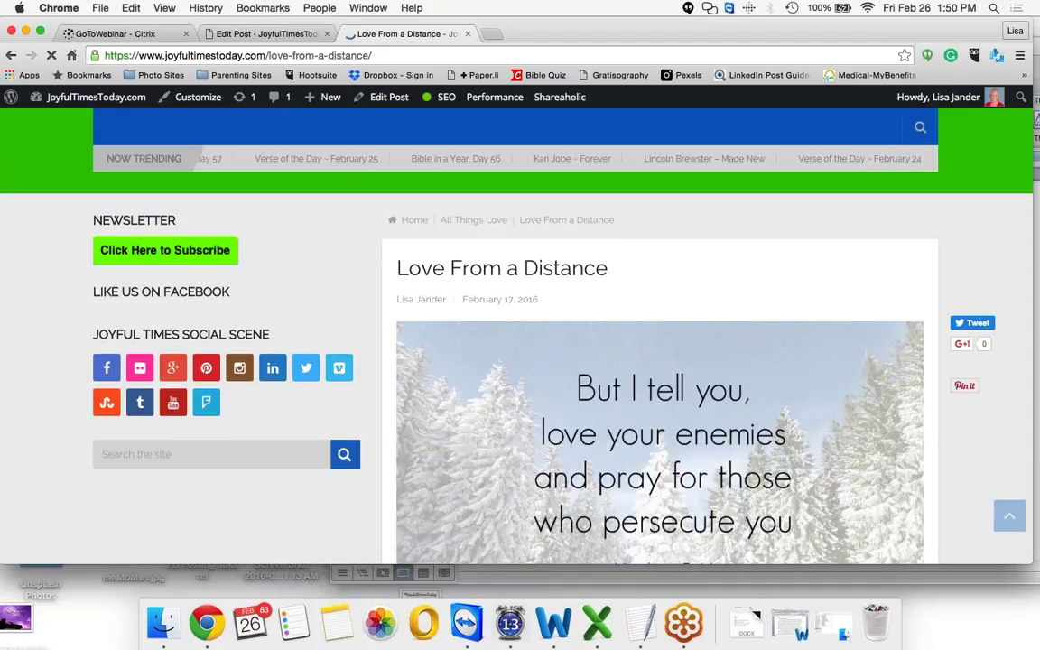
{"action": "scroll", "coordinate": [659, 361], "scroll_direction": "down", "scroll_amount": 2}
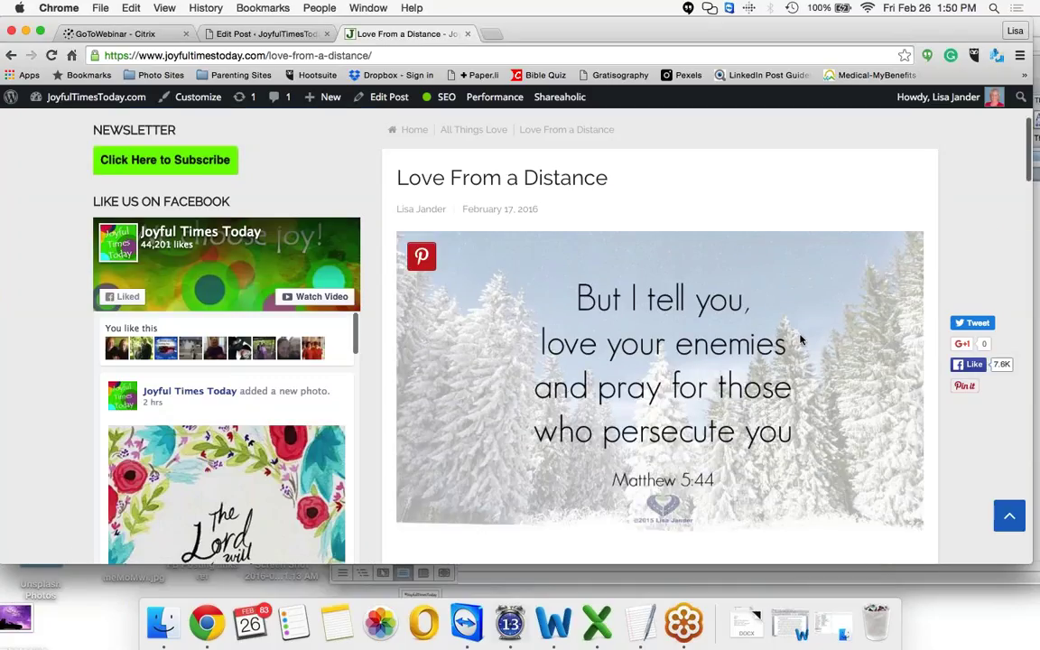
{"action": "scroll", "coordinate": [800, 340], "scroll_direction": "down", "scroll_amount": 1}
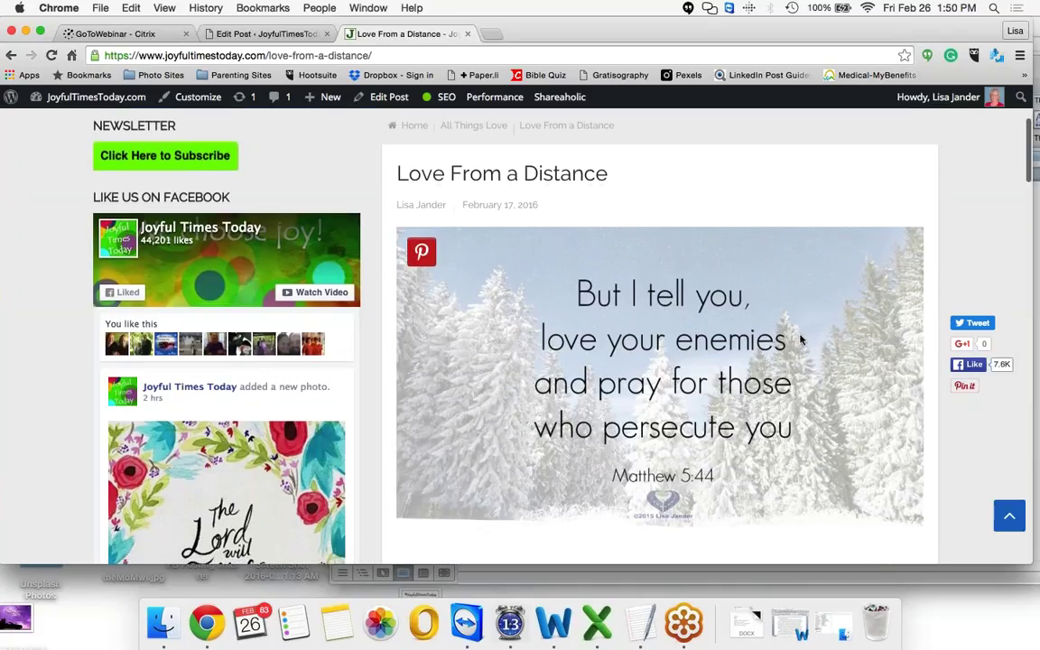
- Read the opening of the published article "Love From a Distance", from the share counts down to the Matthew 5:43-48 heading
{"action": "scroll", "coordinate": [800, 339], "scroll_direction": "down", "scroll_amount": 1}
{"action": "scroll", "coordinate": [800, 340], "scroll_direction": "down", "scroll_amount": 1}
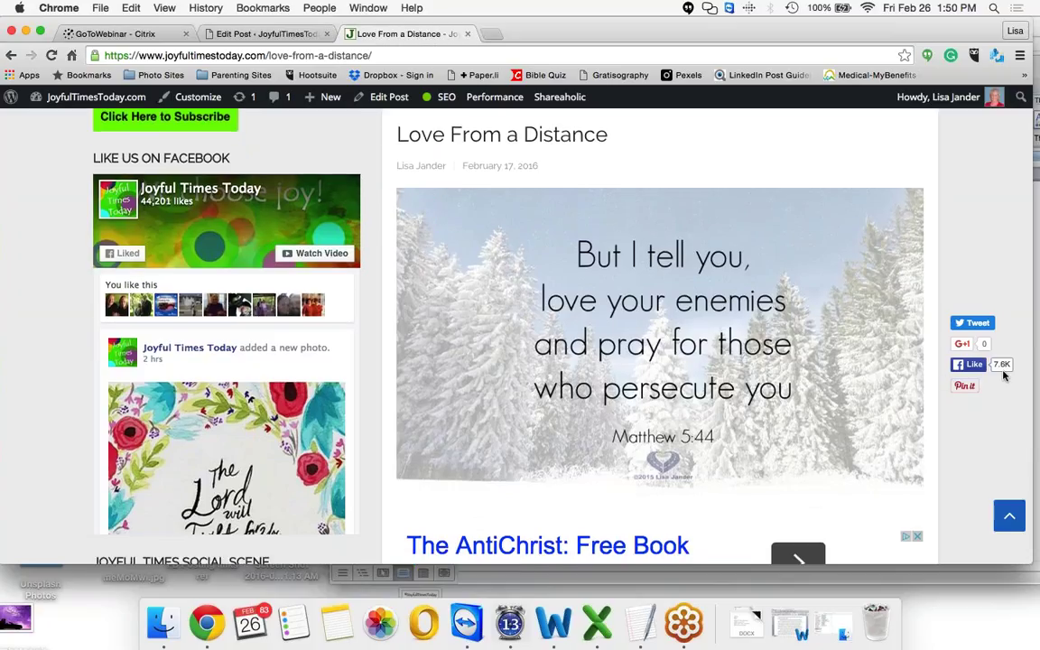
{"action": "mouse_move", "coordinate": [855, 380]}
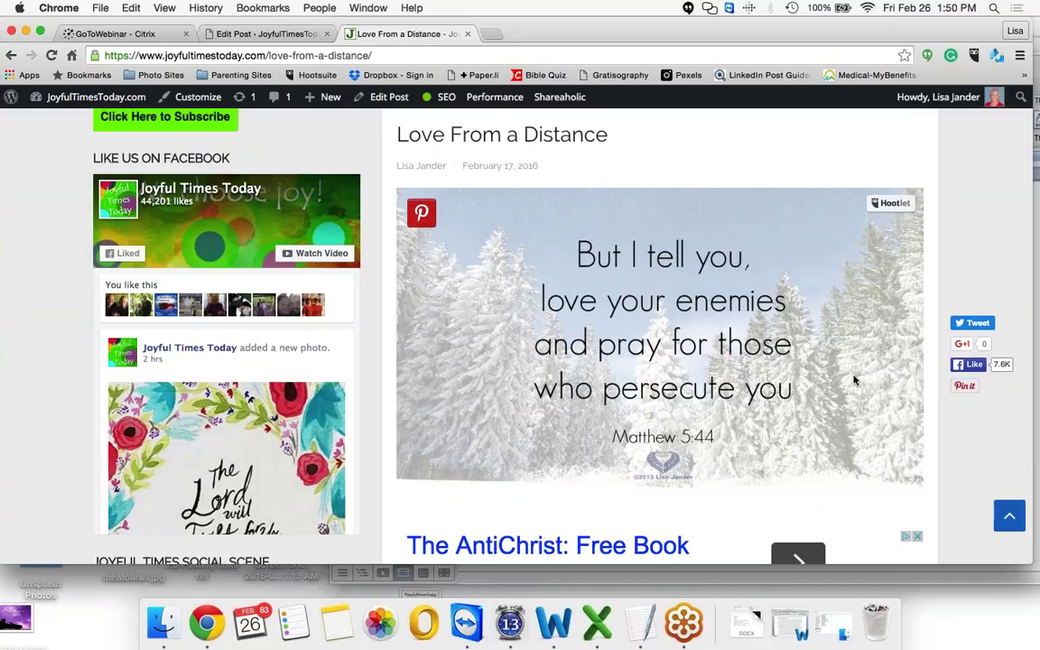
{"action": "scroll", "coordinate": [855, 380], "scroll_direction": "down", "scroll_amount": 1}
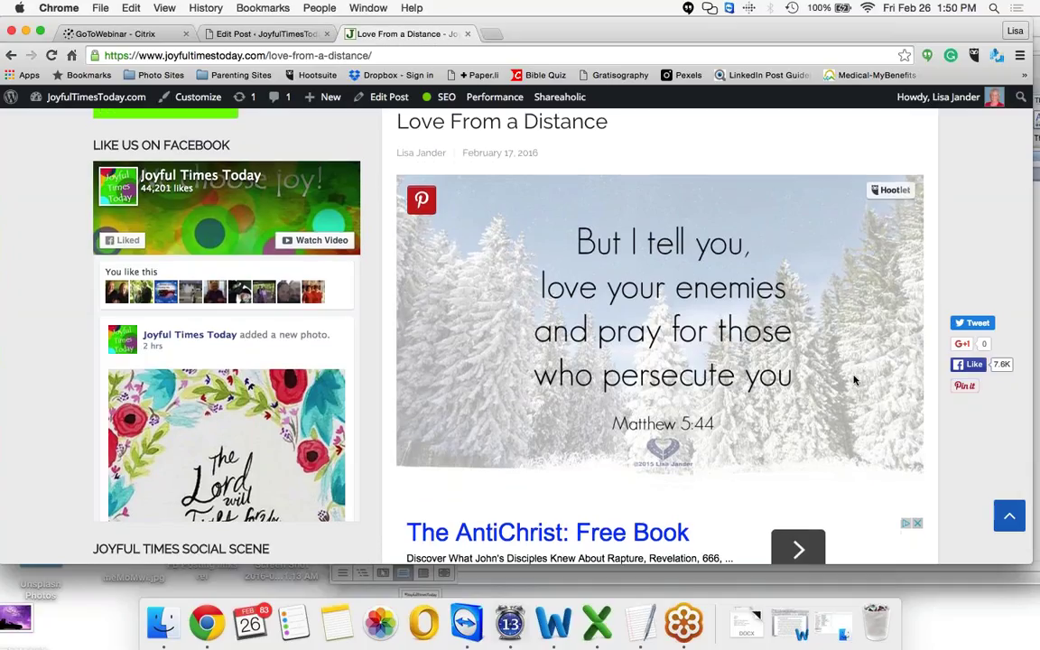
{"action": "scroll", "coordinate": [855, 380], "scroll_direction": "down", "scroll_amount": 5}
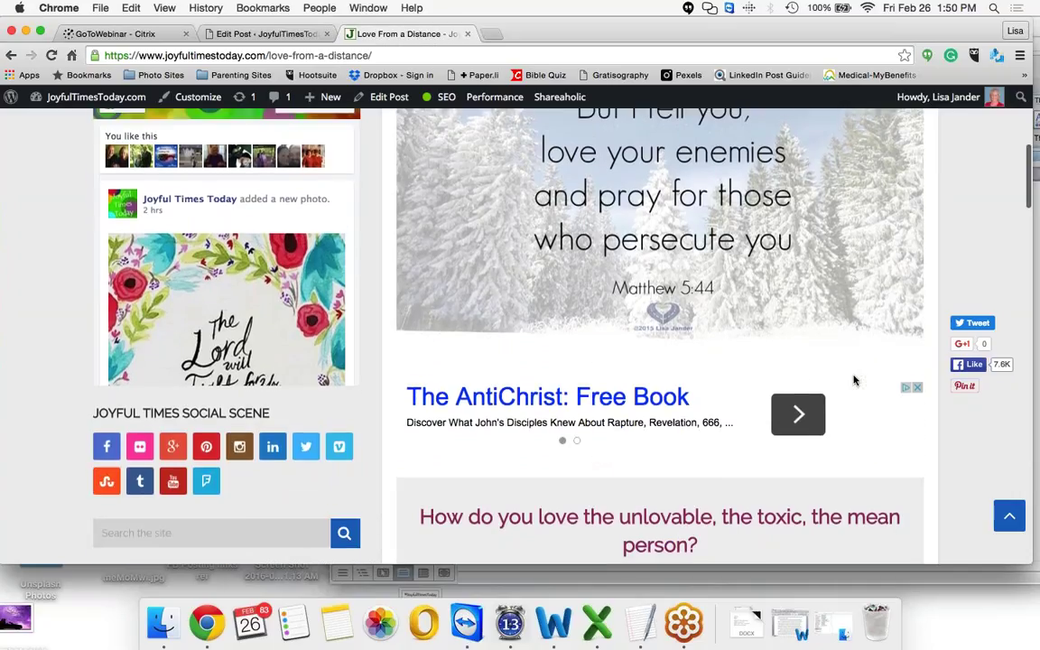
{"action": "scroll", "coordinate": [855, 380], "scroll_direction": "down", "scroll_amount": 1}
{"action": "scroll", "coordinate": [855, 381], "scroll_direction": "down", "scroll_amount": 5}
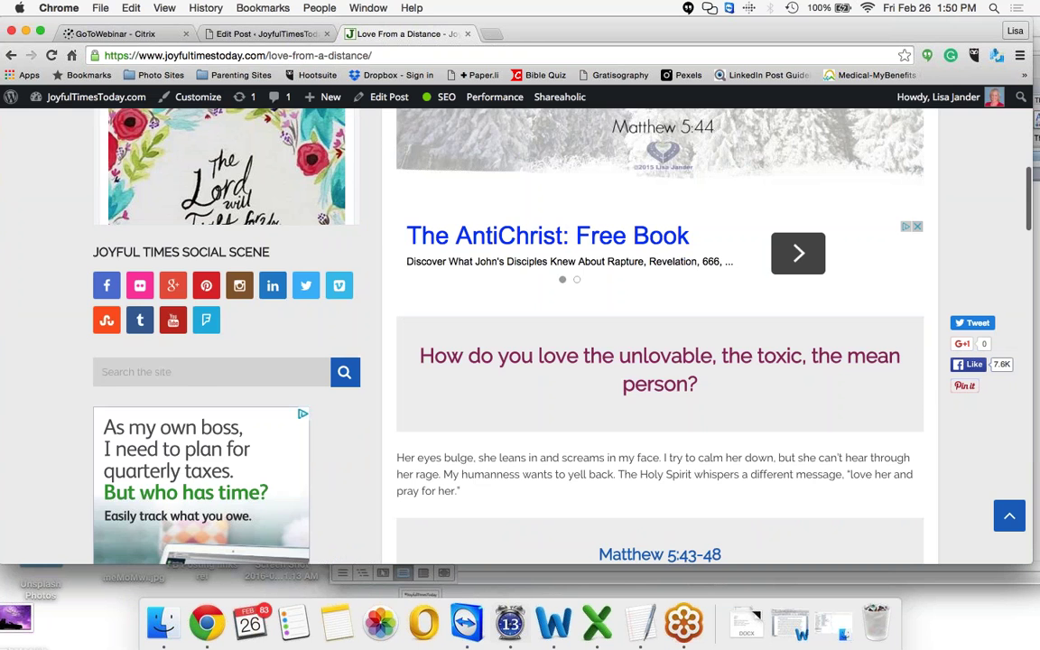
- Search the site for the article author's full name from the header of the published article
{"action": "scroll", "coordinate": [659, 334], "scroll_direction": "up", "scroll_amount": 10}
{"action": "scroll", "coordinate": [937, 317], "scroll_direction": "up", "scroll_amount": 7}
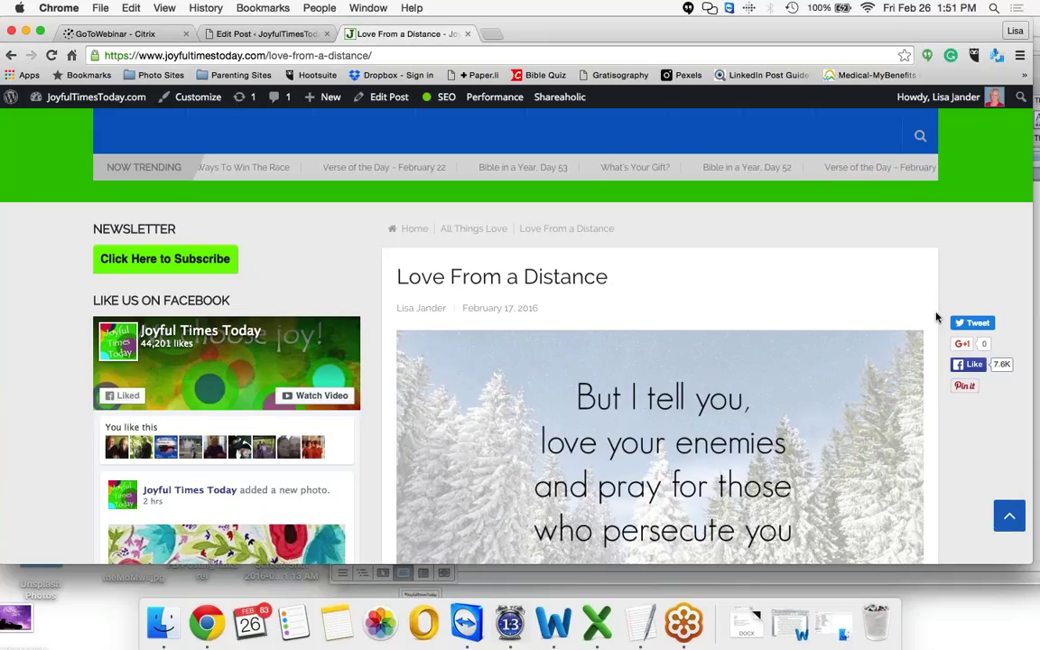
{"action": "scroll", "coordinate": [936, 317], "scroll_direction": "up", "scroll_amount": 1}
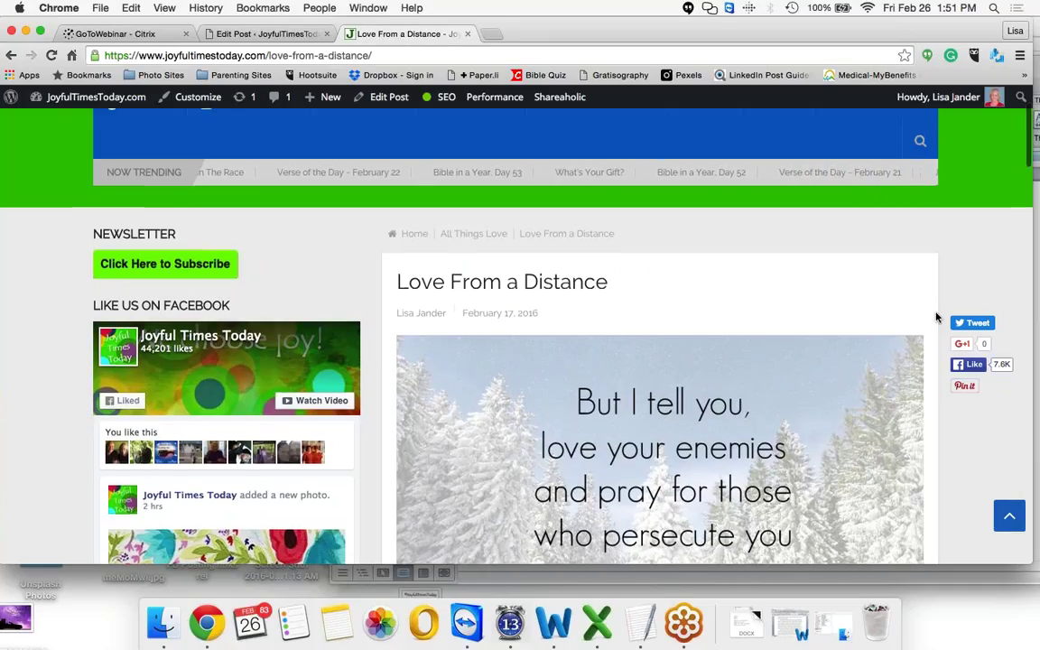
{"action": "scroll", "coordinate": [937, 317], "scroll_direction": "up", "scroll_amount": 2}
{"action": "scroll", "coordinate": [936, 317], "scroll_direction": "up", "scroll_amount": 3}
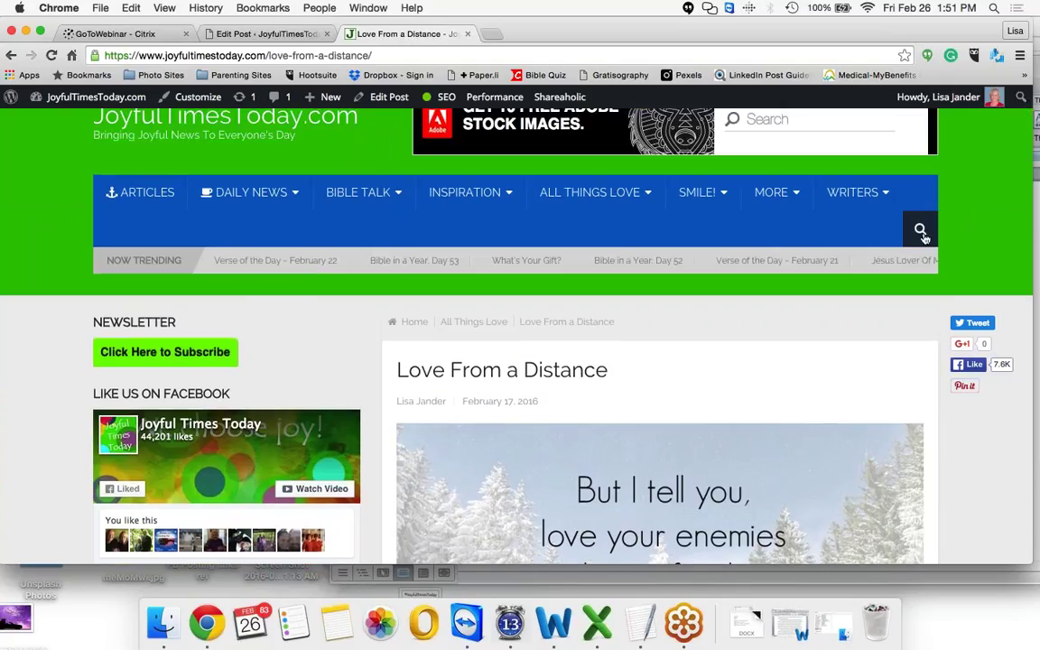
{"action": "left_click", "coordinate": [920, 230]}
{"action": "type", "text": "lisa jander"}
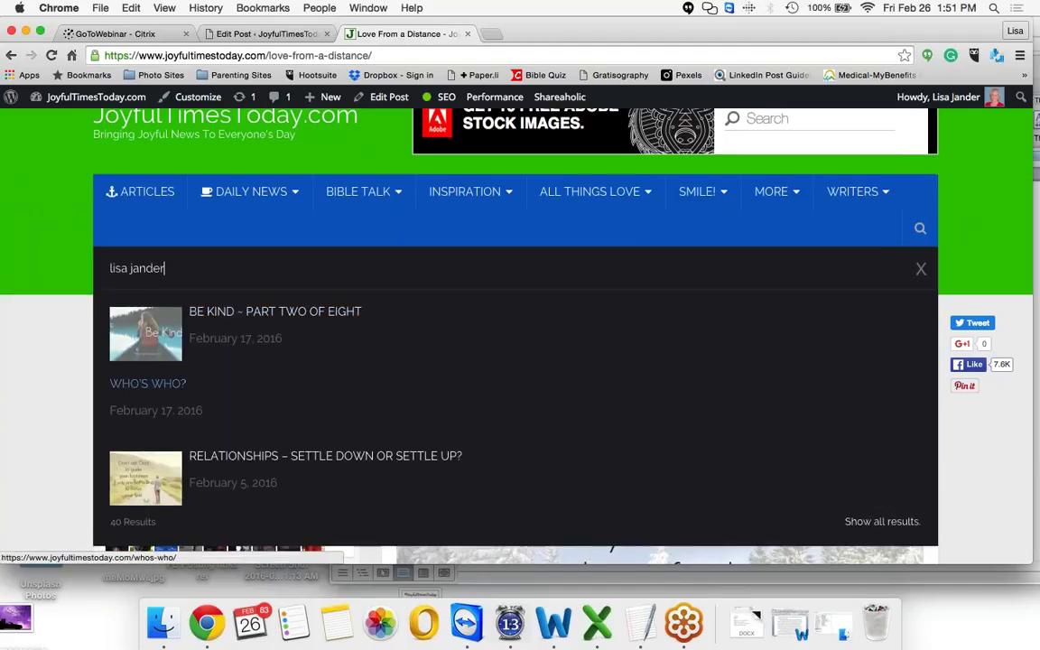
- Look over the suggested matches for the author's name and show the complete list of search results
{"action": "scroll", "coordinate": [147, 383], "scroll_direction": "down", "scroll_amount": 3}
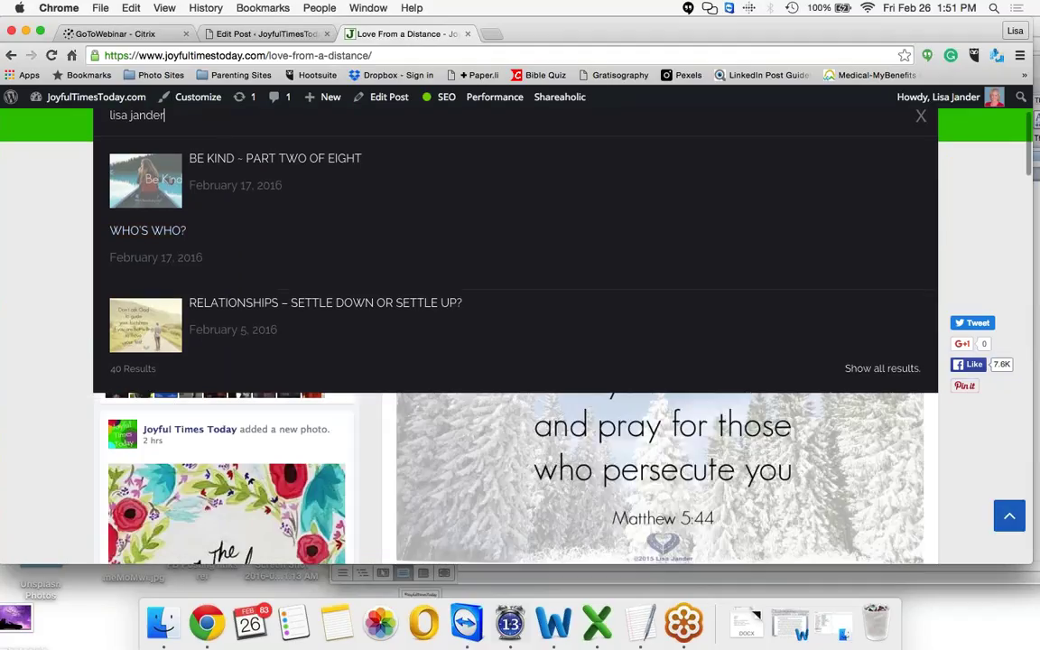
{"action": "scroll", "coordinate": [515, 343], "scroll_direction": "up", "scroll_amount": 2}
{"action": "scroll", "coordinate": [271, 289], "scroll_direction": "up", "scroll_amount": 1}
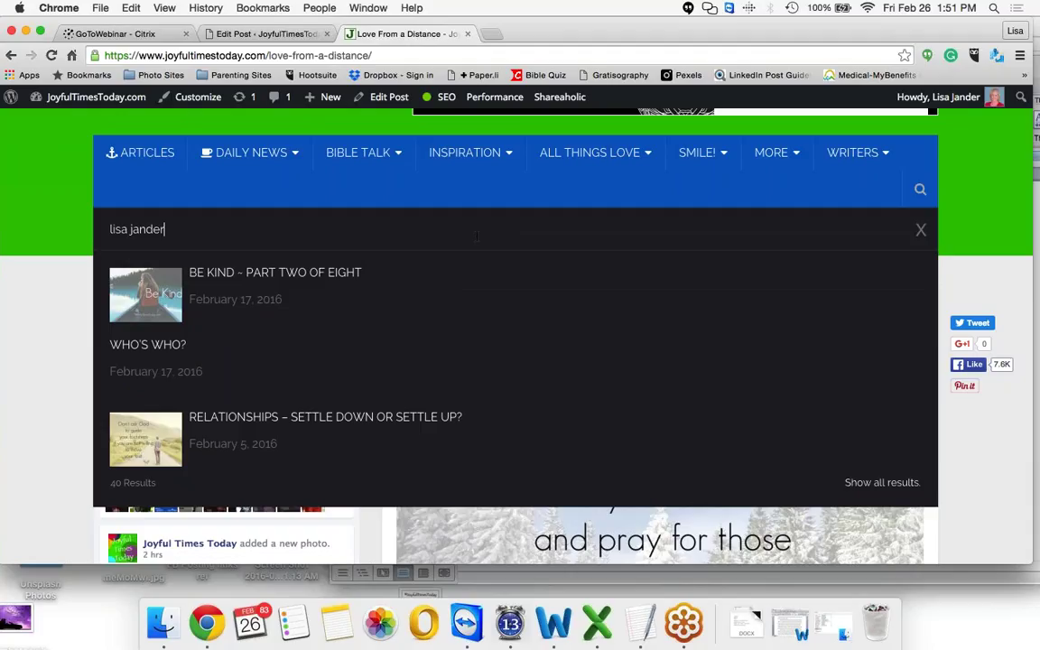
{"action": "scroll", "coordinate": [477, 237], "scroll_direction": "down", "scroll_amount": 1}
{"action": "scroll", "coordinate": [515, 343], "scroll_direction": "down", "scroll_amount": 3}
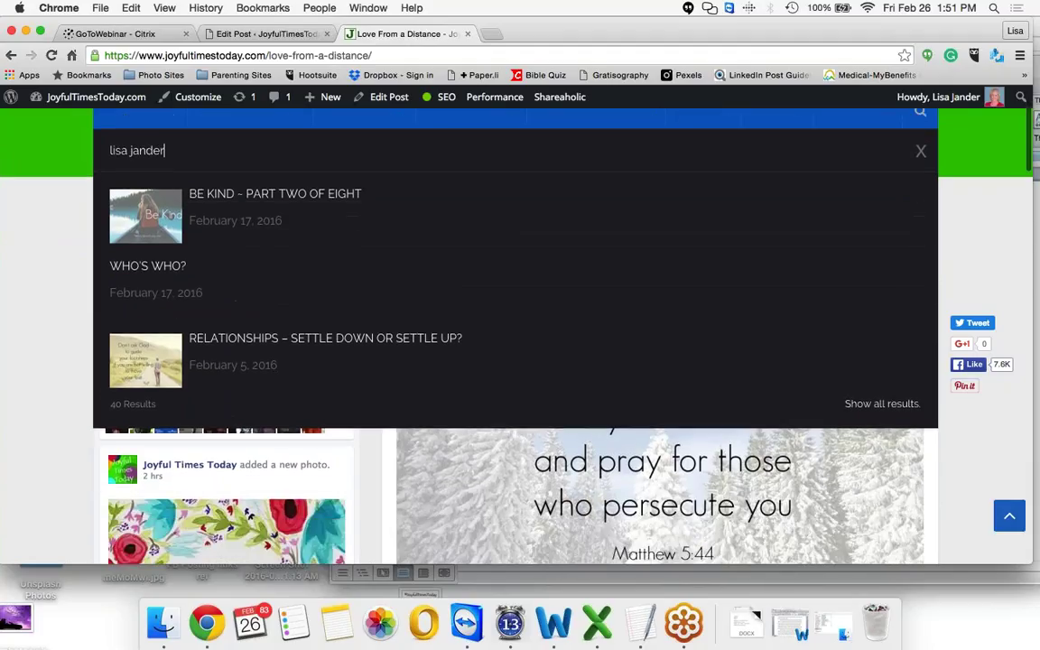
{"action": "left_click", "coordinate": [875, 404]}
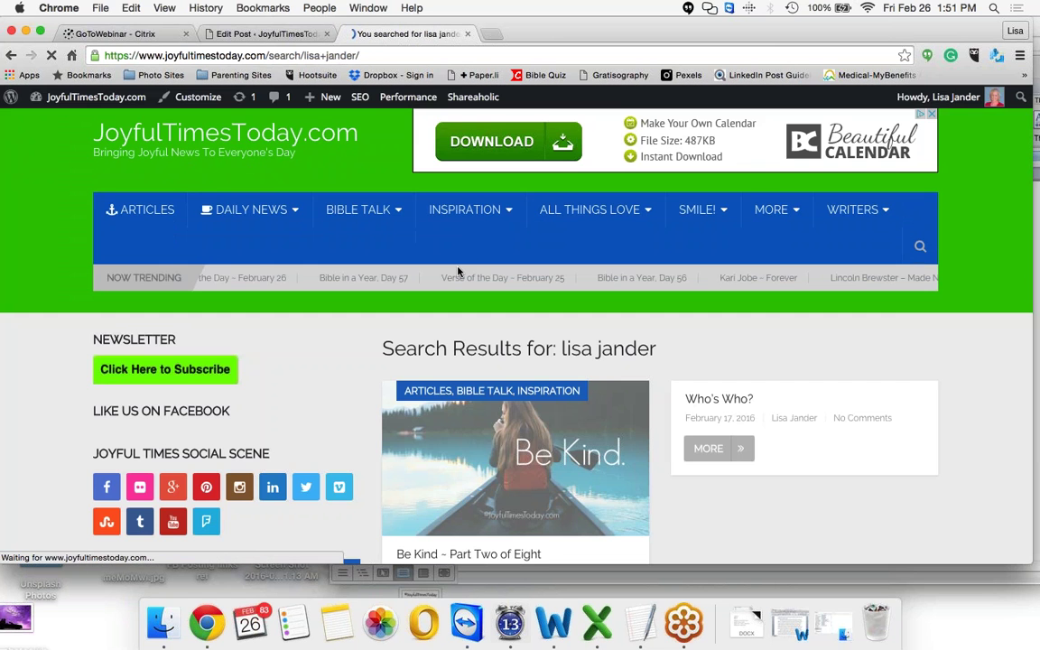
- Look through the author's search results as far as the page numbers and return to the first results
{"action": "scroll", "coordinate": [459, 271], "scroll_direction": "down", "scroll_amount": 5}
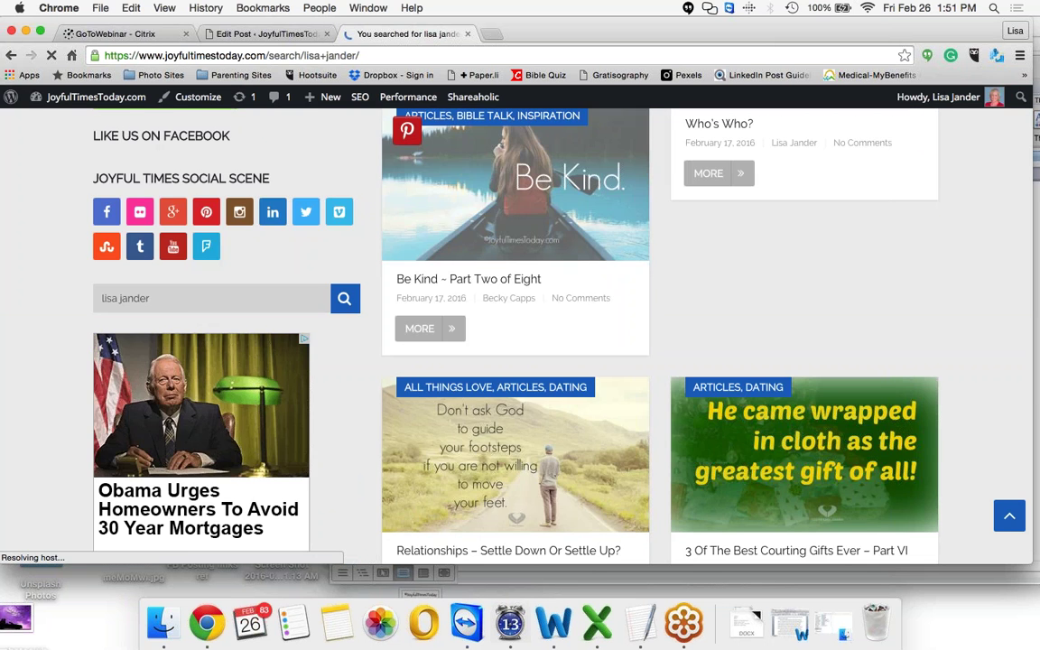
{"action": "scroll", "coordinate": [520, 334], "scroll_direction": "down", "scroll_amount": 10}
{"action": "scroll", "coordinate": [538, 280], "scroll_direction": "down", "scroll_amount": 9}
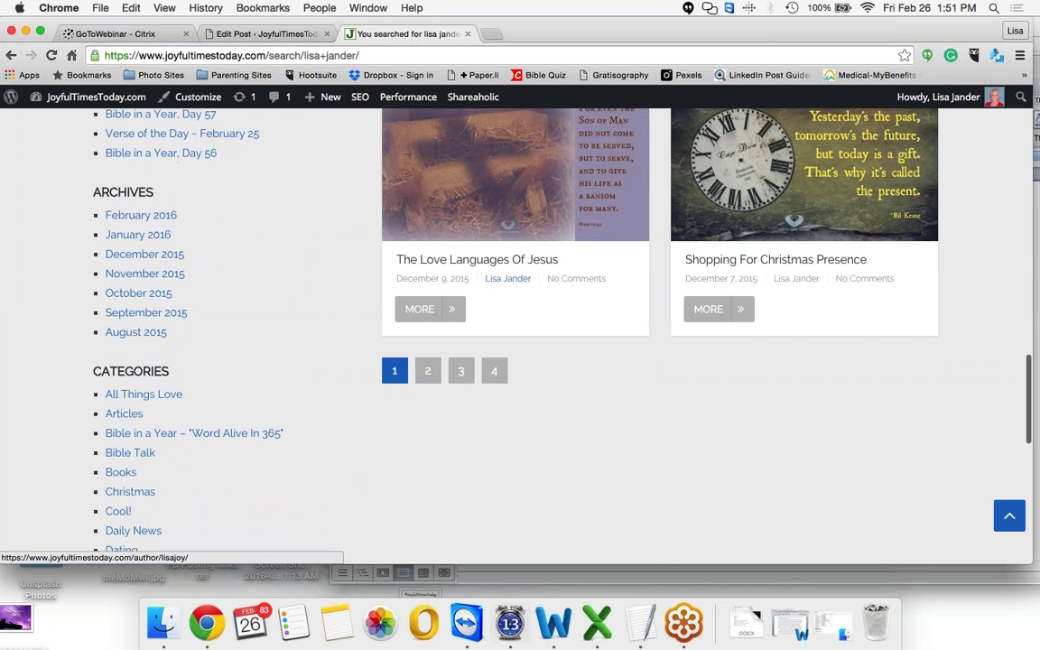
{"action": "scroll", "coordinate": [538, 280], "scroll_direction": "up", "scroll_amount": 1}
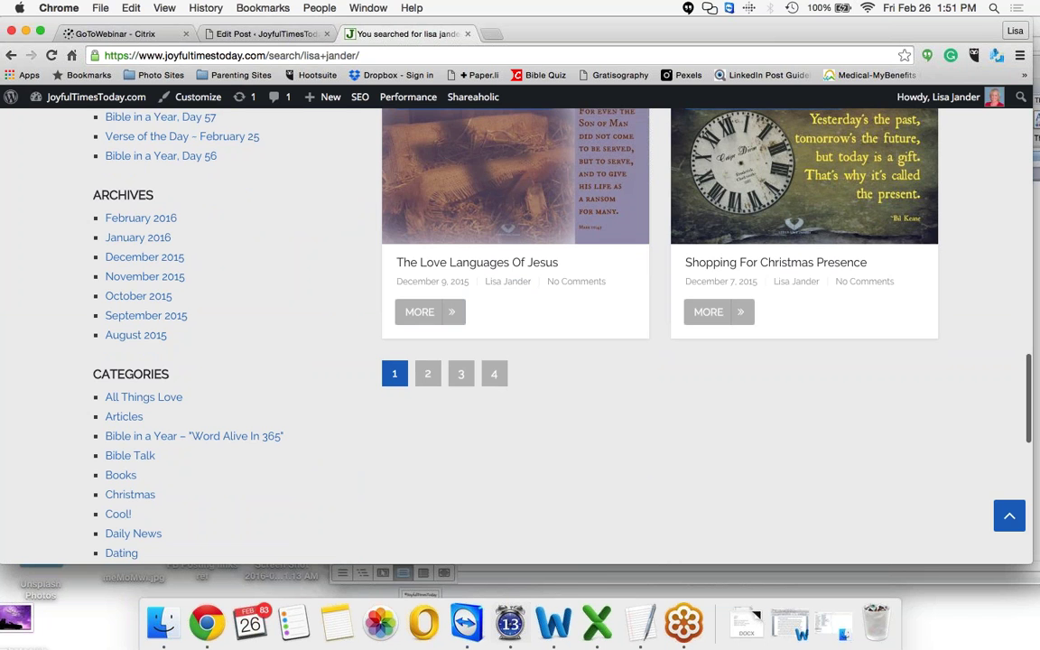
{"action": "scroll", "coordinate": [520, 334], "scroll_direction": "up", "scroll_amount": 8}
{"action": "scroll", "coordinate": [508, 206], "scroll_direction": "up", "scroll_amount": 15}
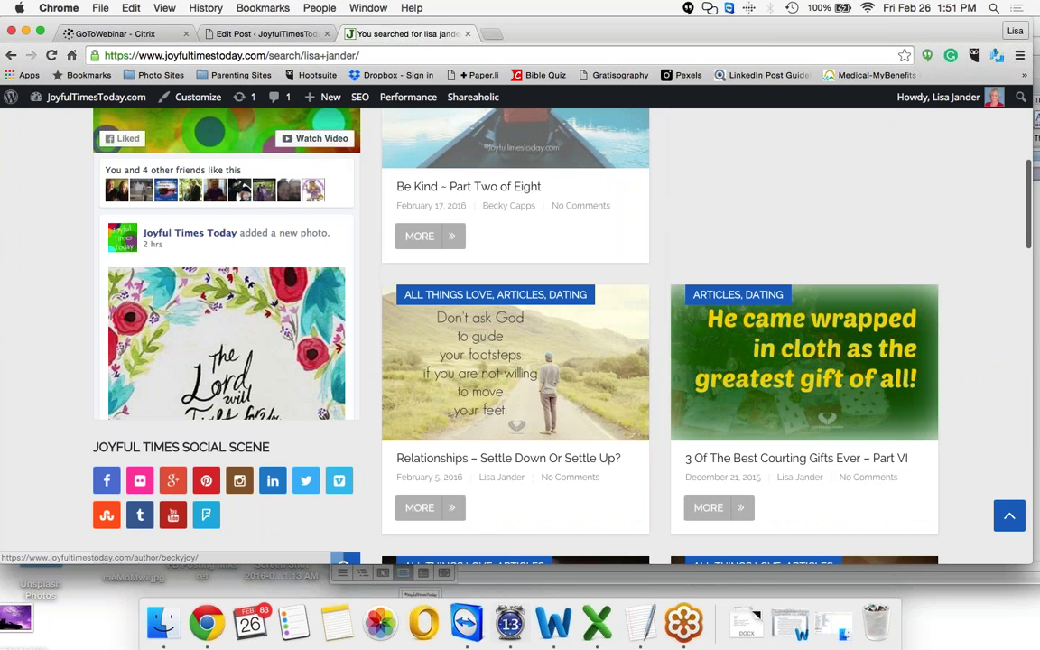
{"action": "scroll", "coordinate": [508, 205], "scroll_direction": "up", "scroll_amount": 1}
{"action": "scroll", "coordinate": [517, 335], "scroll_direction": "up", "scroll_amount": 4}
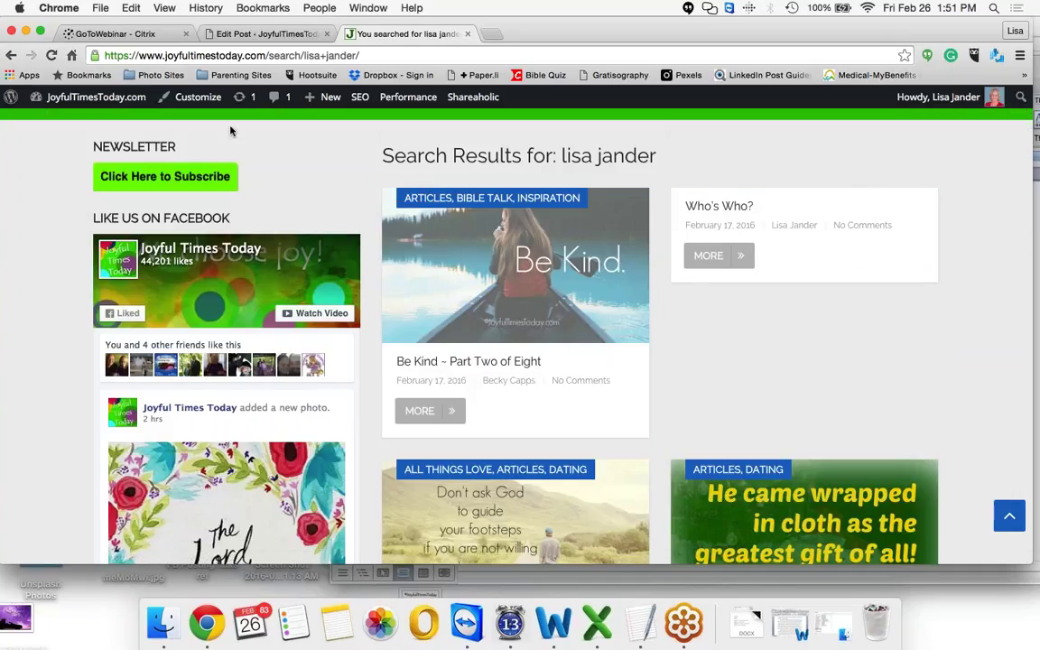
- Go to the WordPress dashboard of JoyfulTimesToday.com and open the list of all posts
{"action": "mouse_move", "coordinate": [83, 105]}
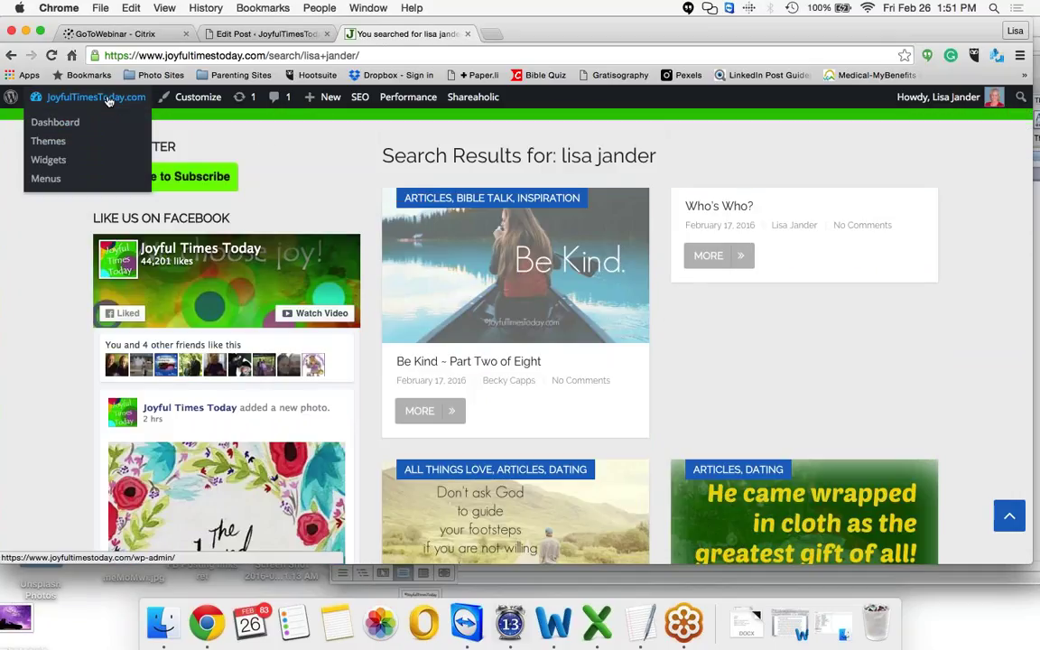
{"action": "left_click", "coordinate": [65, 129]}
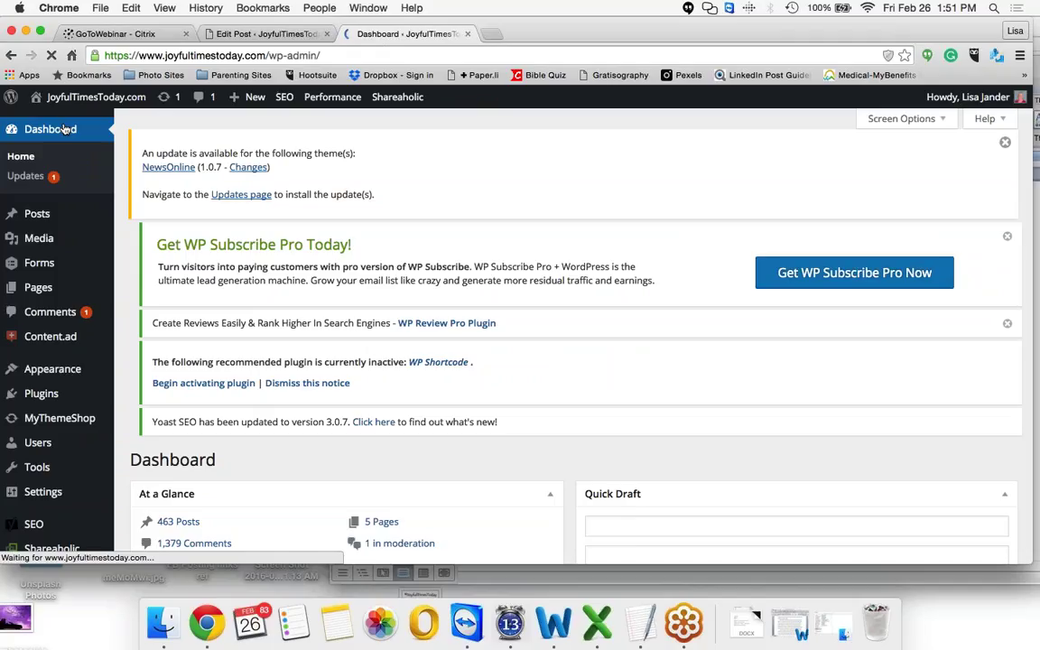
{"action": "scroll", "coordinate": [574, 361], "scroll_direction": "down", "scroll_amount": 6}
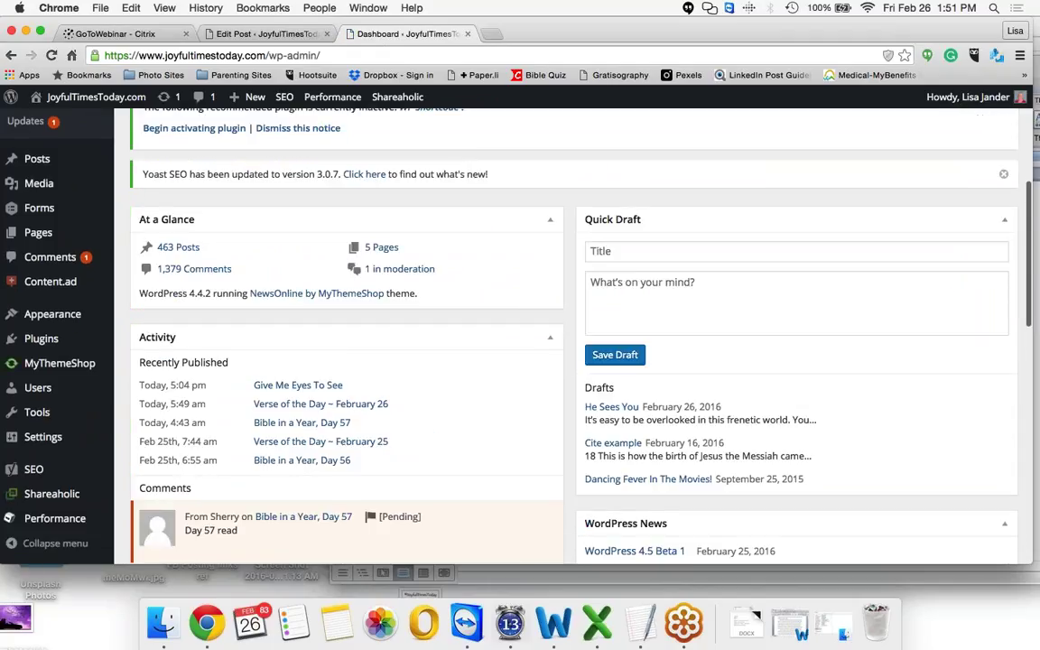
{"action": "scroll", "coordinate": [136, 212], "scroll_direction": "up", "scroll_amount": 6}
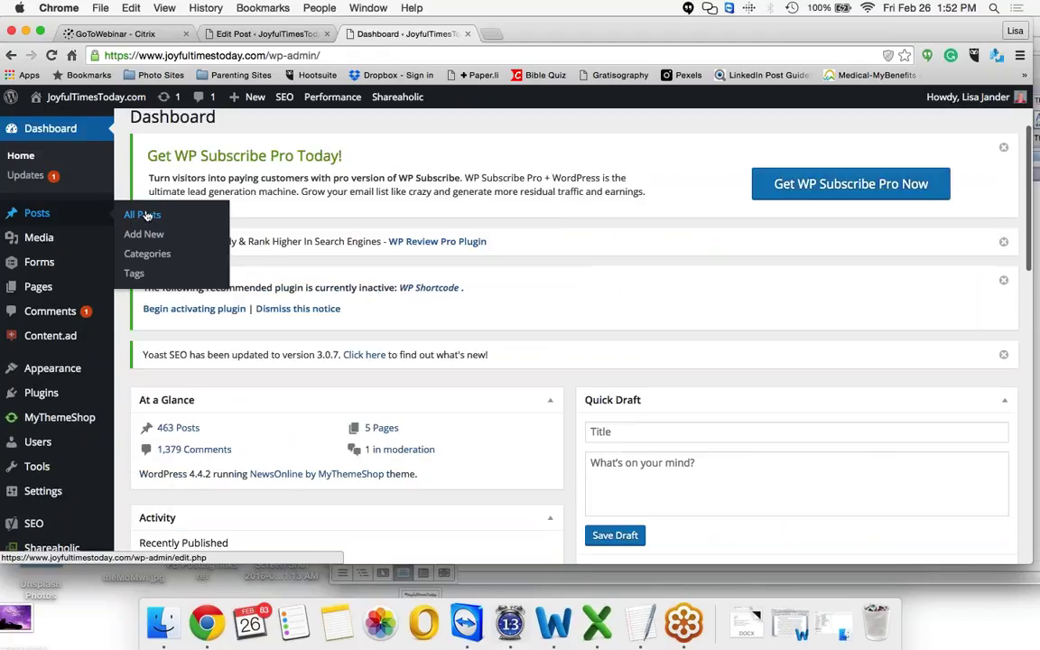
{"action": "left_click", "coordinate": [146, 217]}
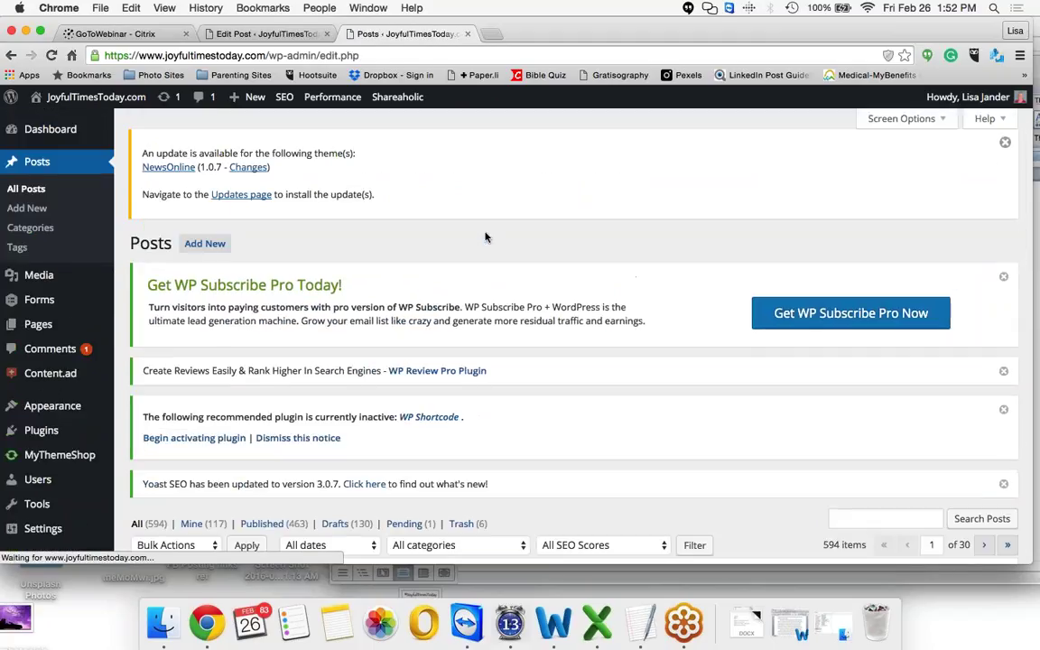
- Find the draft "He Sees You" in the posts list and open it for editing
{"action": "scroll", "coordinate": [485, 237], "scroll_direction": "down", "scroll_amount": 1}
{"action": "scroll", "coordinate": [485, 236], "scroll_direction": "down", "scroll_amount": 3}
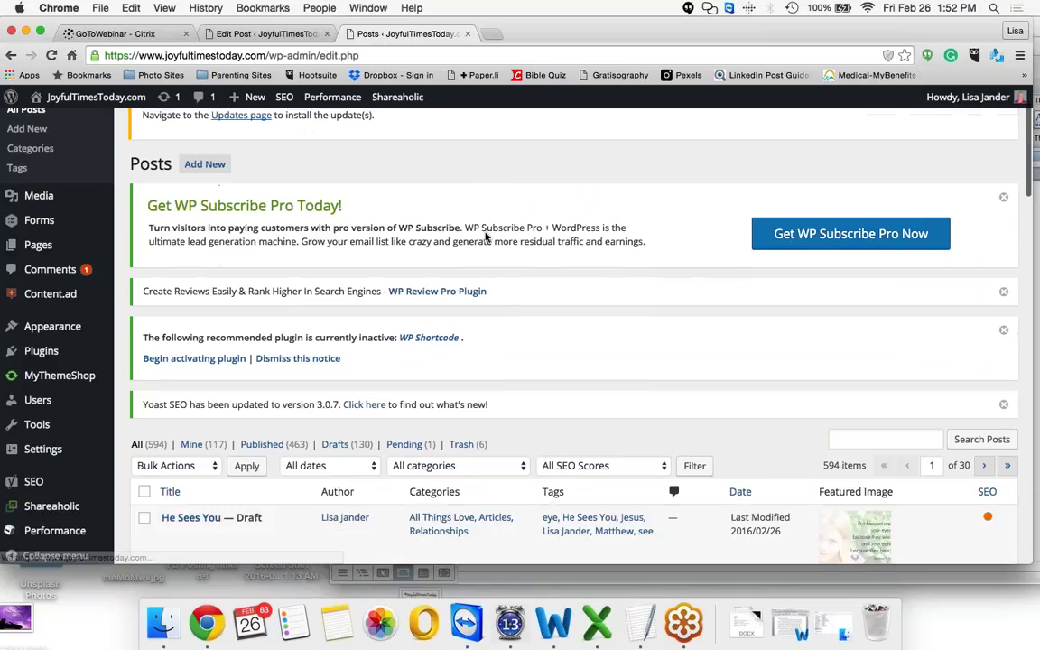
{"action": "scroll", "coordinate": [485, 236], "scroll_direction": "down", "scroll_amount": 5}
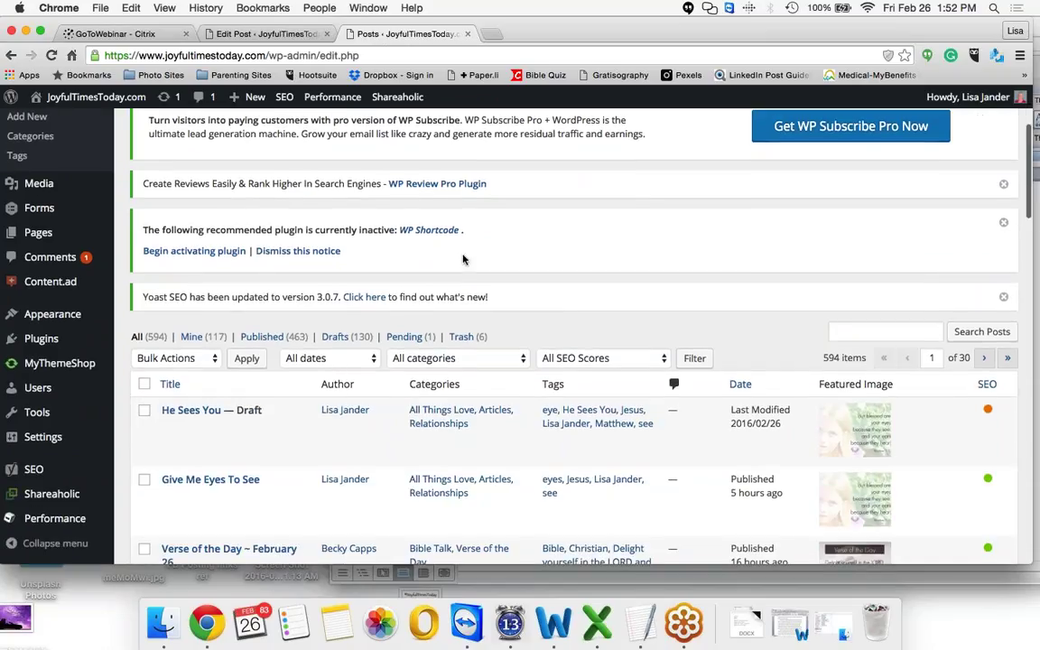
{"action": "scroll", "coordinate": [464, 260], "scroll_direction": "down", "scroll_amount": 1}
{"action": "left_click", "coordinate": [187, 399]}
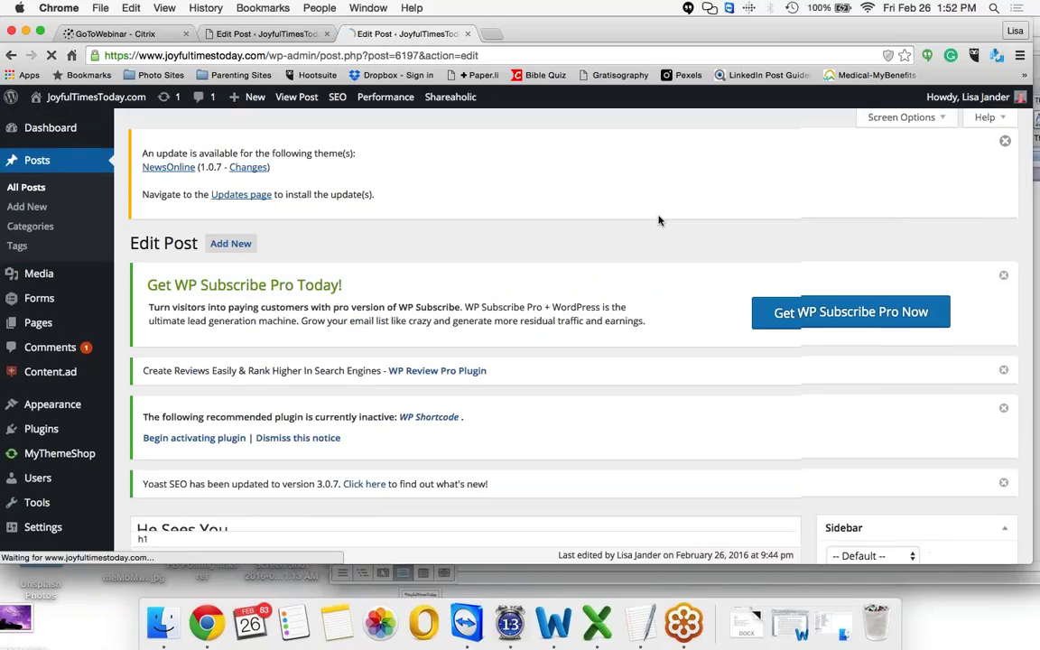
- Select the entire formatted body text of the post "He Sees You" in the visual editor for copying
{"action": "scroll", "coordinate": [658, 220], "scroll_direction": "down", "scroll_amount": 2}
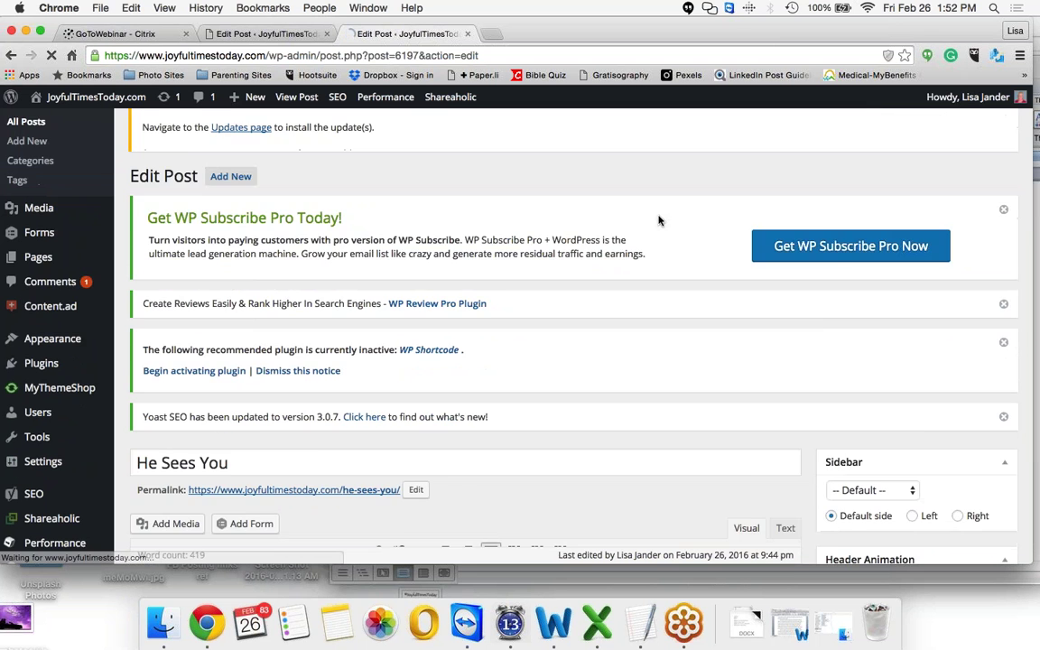
{"action": "scroll", "coordinate": [659, 221], "scroll_direction": "down", "scroll_amount": 5}
{"action": "scroll", "coordinate": [592, 304], "scroll_direction": "down", "scroll_amount": 3}
{"action": "left_click", "coordinate": [591, 304]}
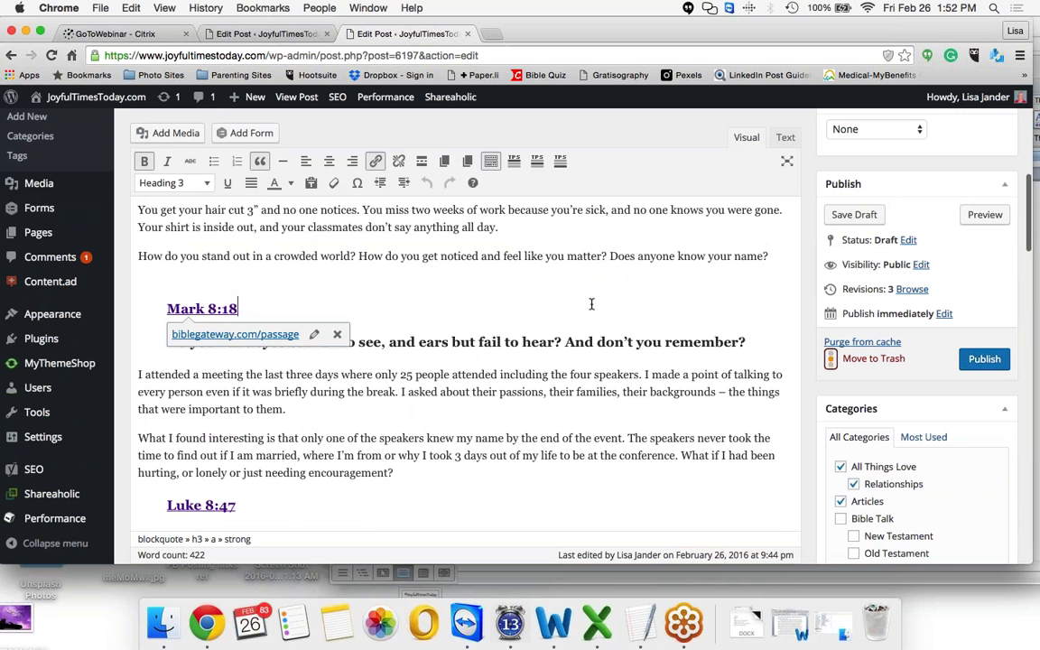
{"action": "key", "text": "super+a"}
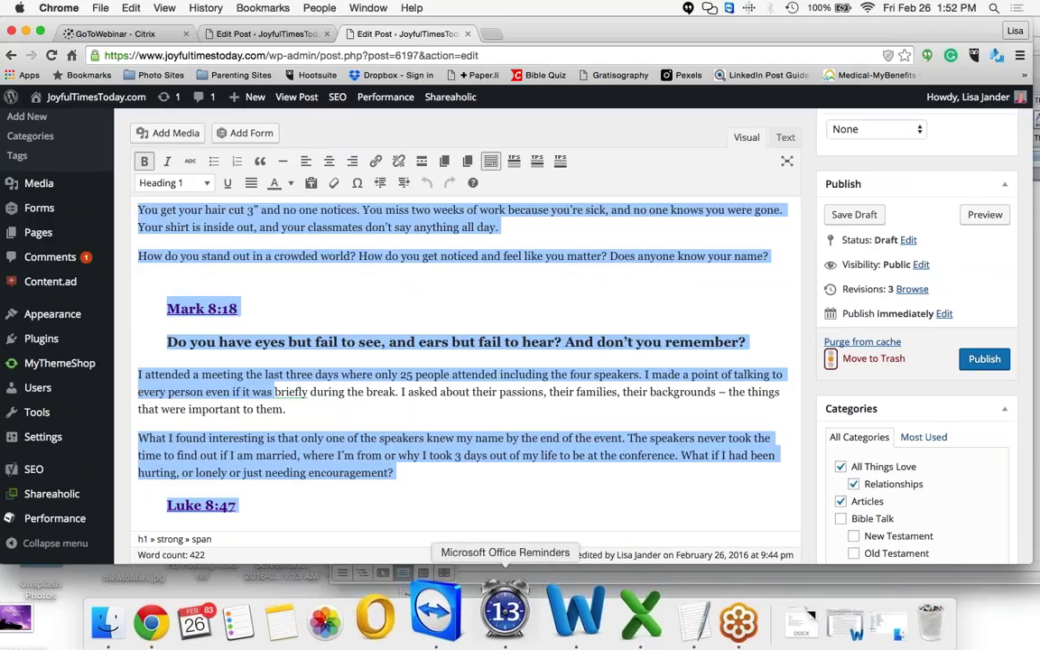
- Switch to the Word document Article 2-26-2016.docx and replace its whole text with the formatted post content
{"action": "left_click_drag", "start_coordinate": [585, 34], "coordinate": [580, 117]}
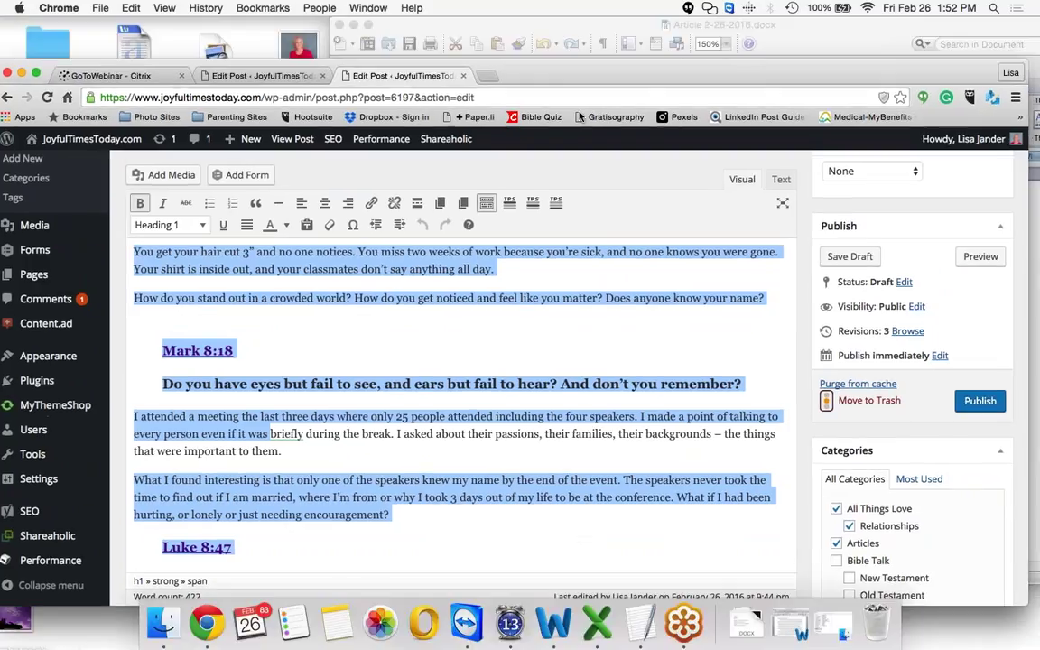
{"action": "left_click_drag", "start_coordinate": [844, 19], "coordinate": [670, 18]}
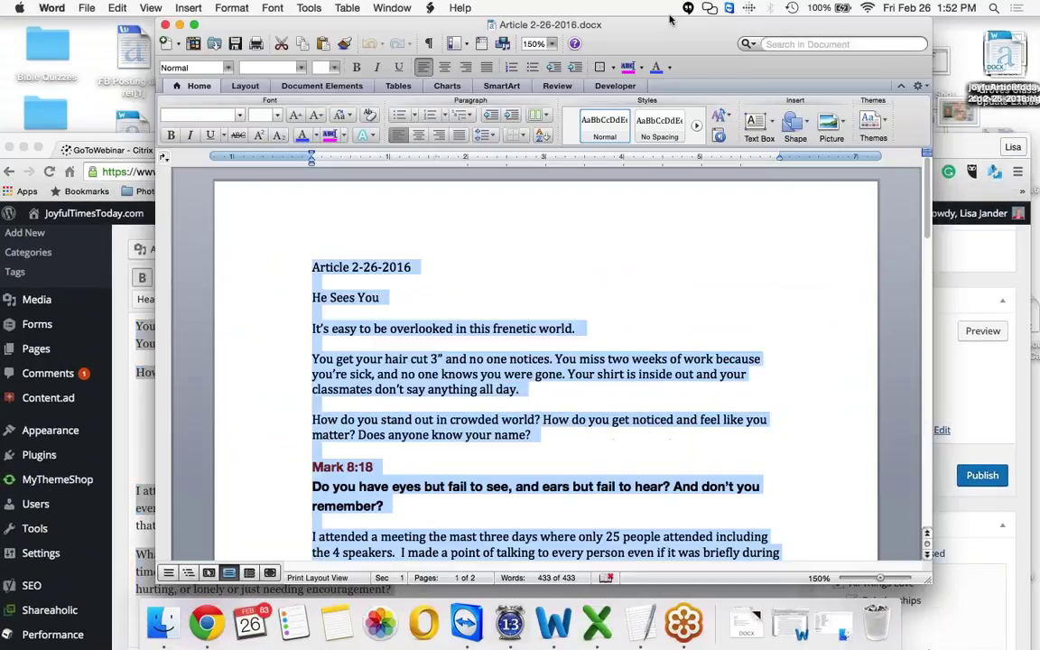
{"action": "key", "text": "super+v"}
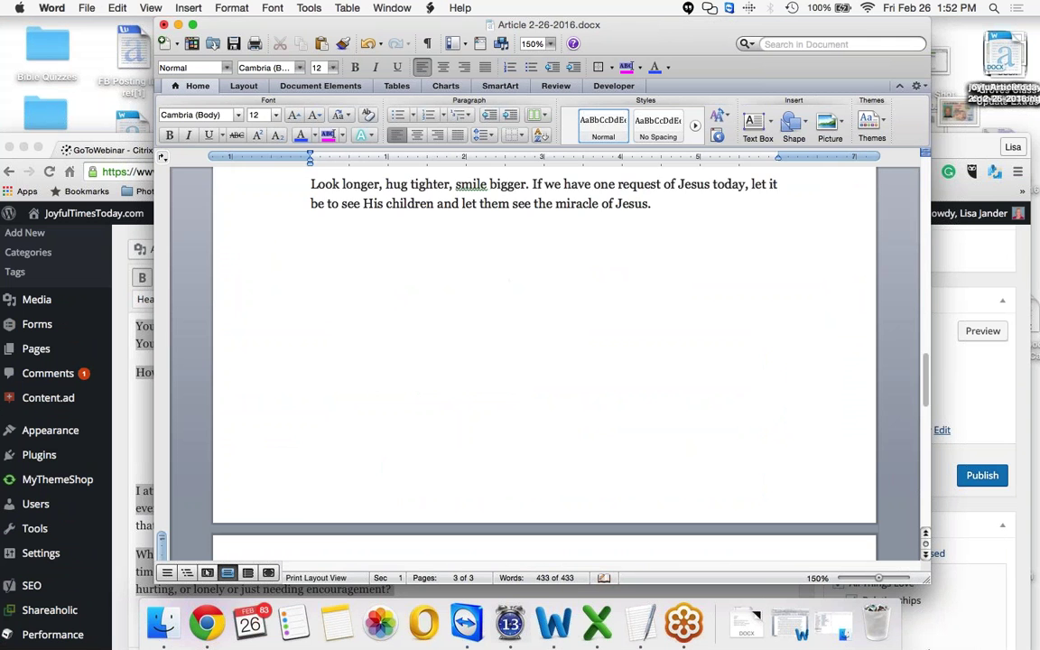
- Add an empty line above the opening heading in the Word document and switch back to the post editor in Chrome
{"action": "scroll", "coordinate": [499, 273], "scroll_direction": "up", "scroll_amount": 15}
{"action": "left_click", "coordinate": [312, 271]}
{"action": "key", "text": "Return"}
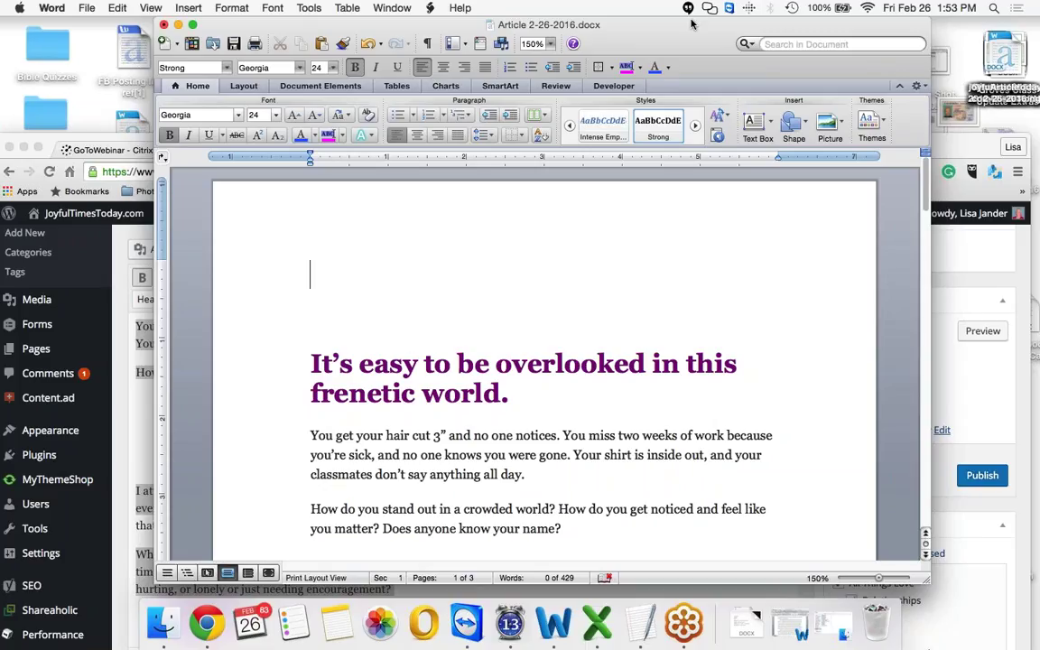
{"action": "left_click_drag", "start_coordinate": [678, 34], "coordinate": [569, 24]}
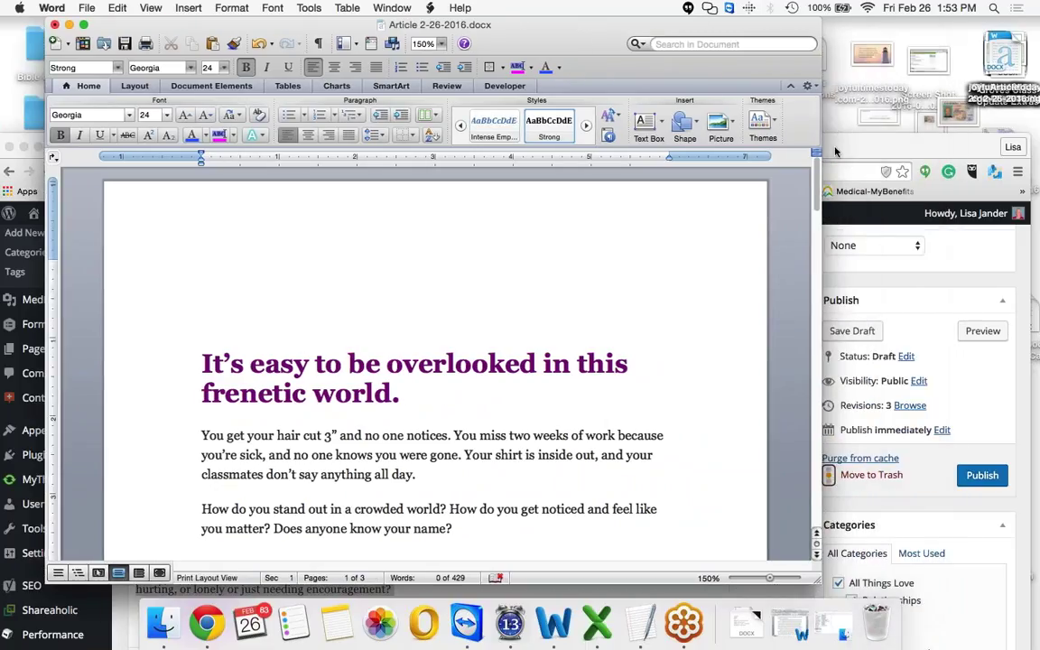
{"action": "left_click", "coordinate": [835, 151]}
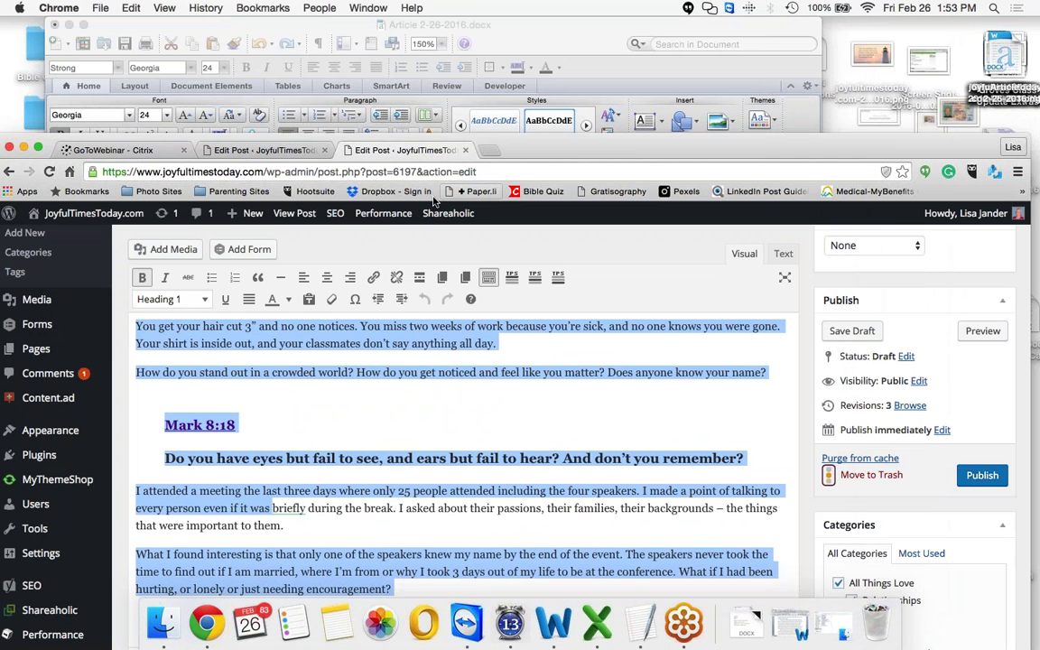
- Look over the edit page of the post "He Sees You", from the notices to the title, permalink and publishing options
{"action": "left_click_drag", "start_coordinate": [518, 145], "coordinate": [534, 91]}
{"action": "scroll", "coordinate": [354, 263], "scroll_direction": "up", "scroll_amount": 5}
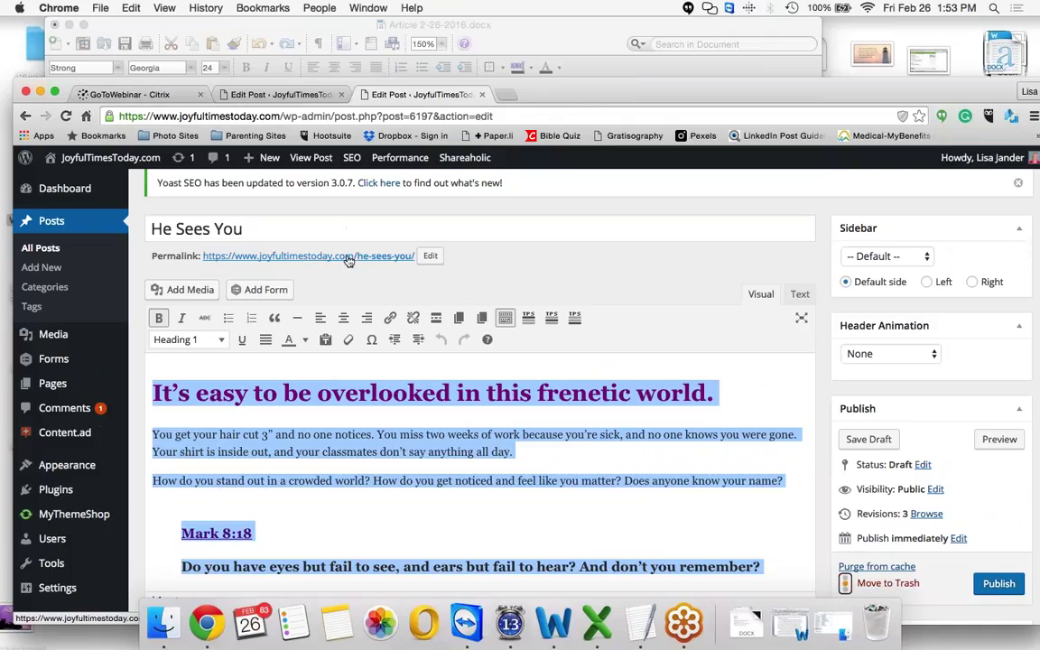
{"action": "scroll", "coordinate": [349, 259], "scroll_direction": "up", "scroll_amount": 3}
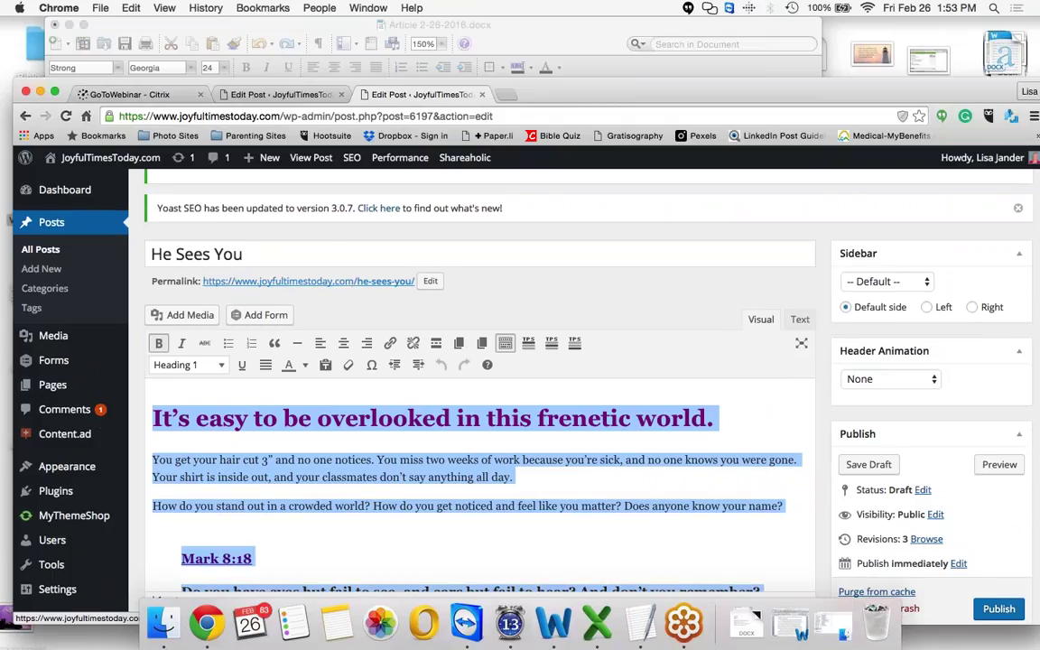
{"action": "scroll", "coordinate": [479, 388], "scroll_direction": "up", "scroll_amount": 4}
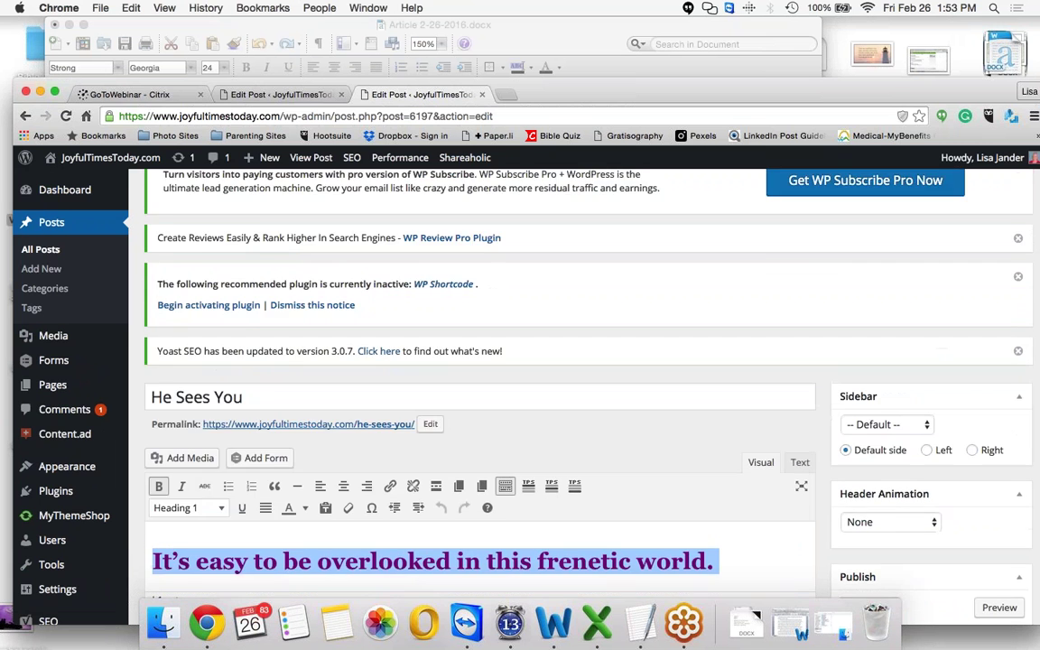
{"action": "scroll", "coordinate": [47, 232], "scroll_direction": "down", "scroll_amount": 6}
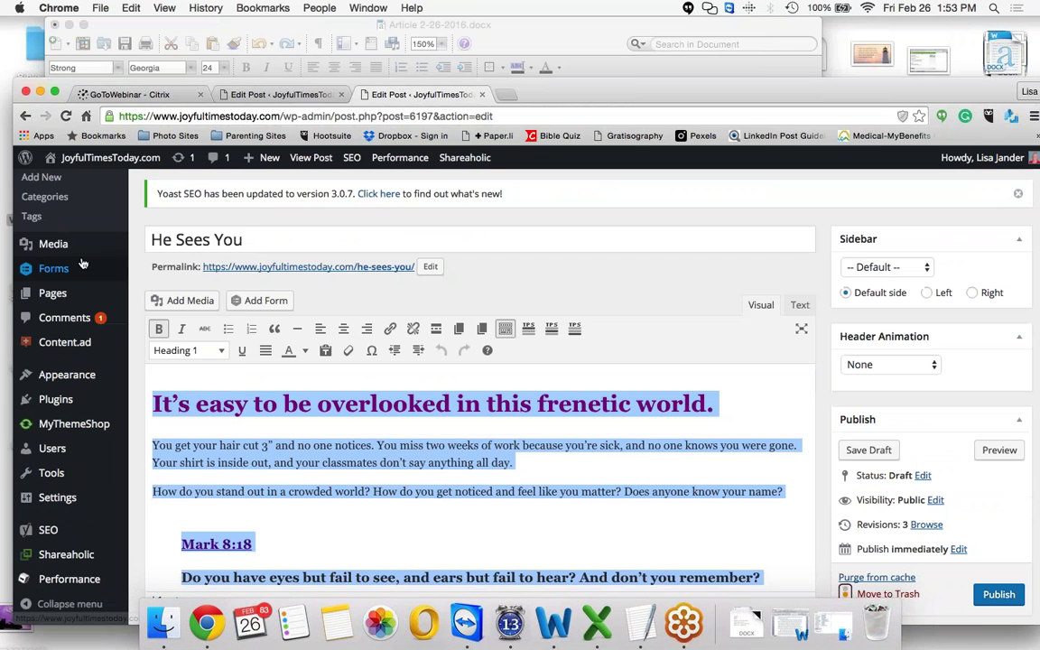
{"action": "scroll", "coordinate": [47, 232], "scroll_direction": "up", "scroll_amount": 1}
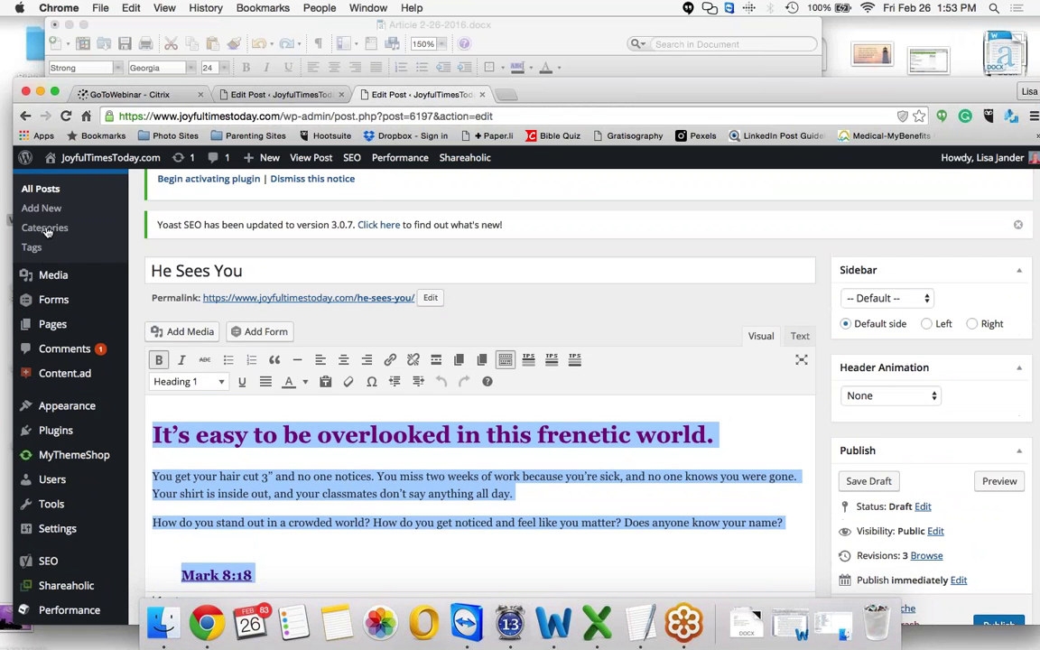
{"action": "scroll", "coordinate": [47, 232], "scroll_direction": "up", "scroll_amount": 2}
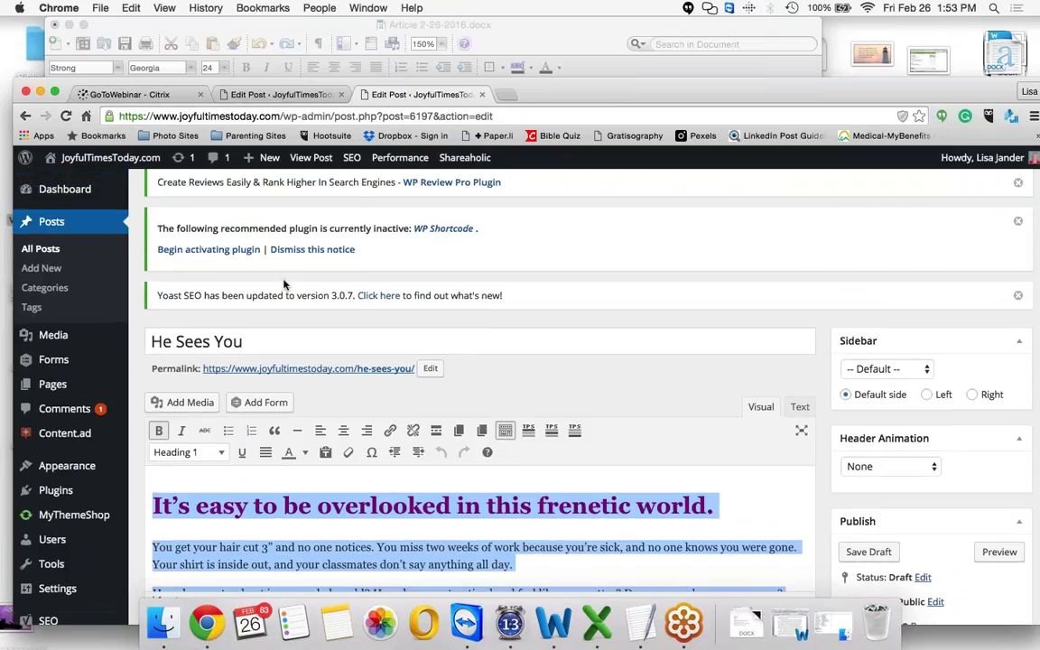
{"action": "scroll", "coordinate": [284, 285], "scroll_direction": "up", "scroll_amount": 1}
{"action": "scroll", "coordinate": [284, 285], "scroll_direction": "up", "scroll_amount": 6}
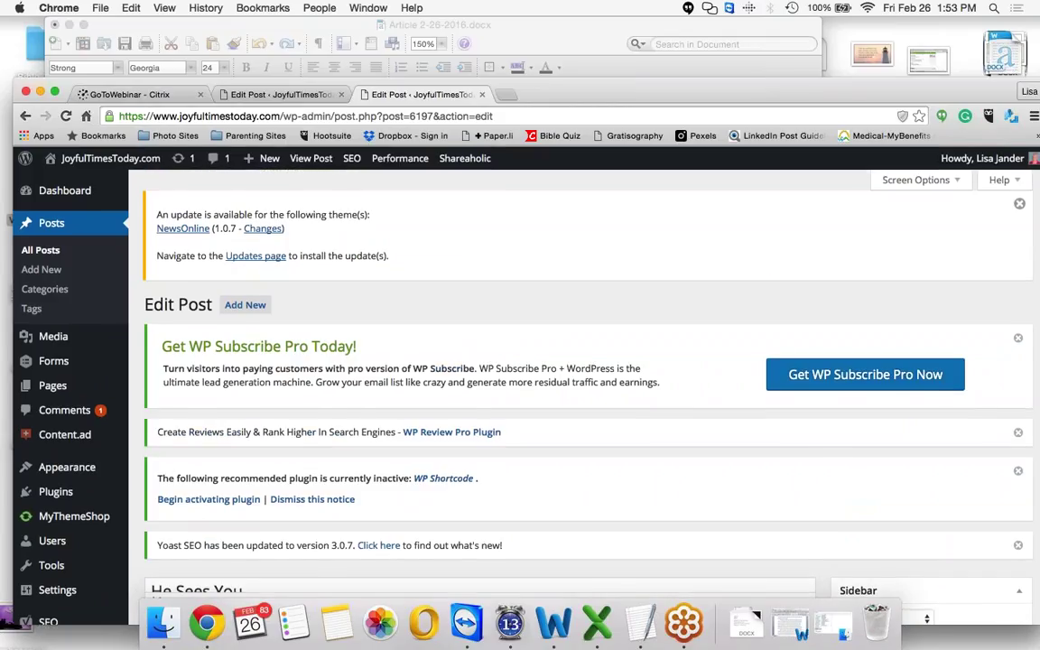
- Save the post "He Sees You" as a draft
{"action": "scroll", "coordinate": [533, 361], "scroll_direction": "down", "scroll_amount": 1}
{"action": "scroll", "coordinate": [587, 380], "scroll_direction": "down", "scroll_amount": 3}
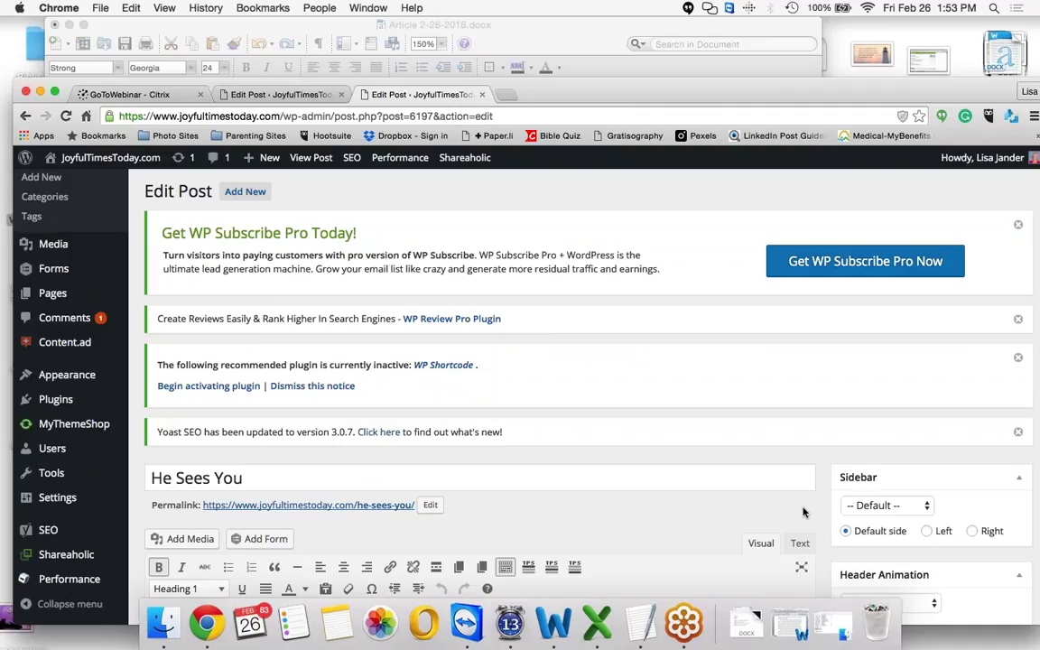
{"action": "scroll", "coordinate": [804, 512], "scroll_direction": "down", "scroll_amount": 5}
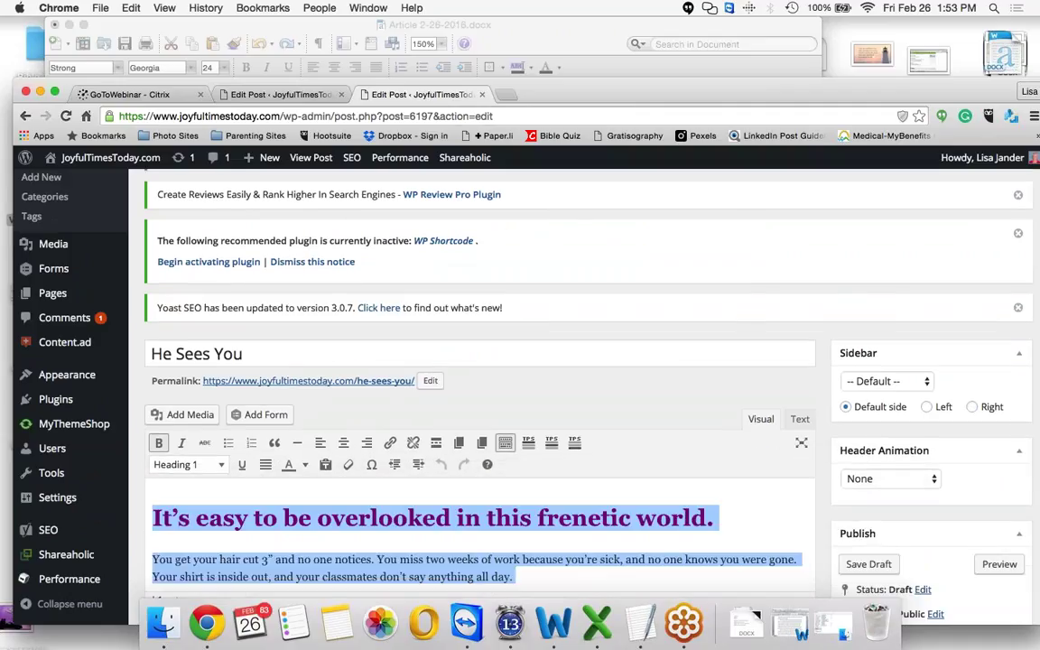
{"action": "scroll", "coordinate": [813, 506], "scroll_direction": "down", "scroll_amount": 1}
{"action": "left_click", "coordinate": [869, 469]}
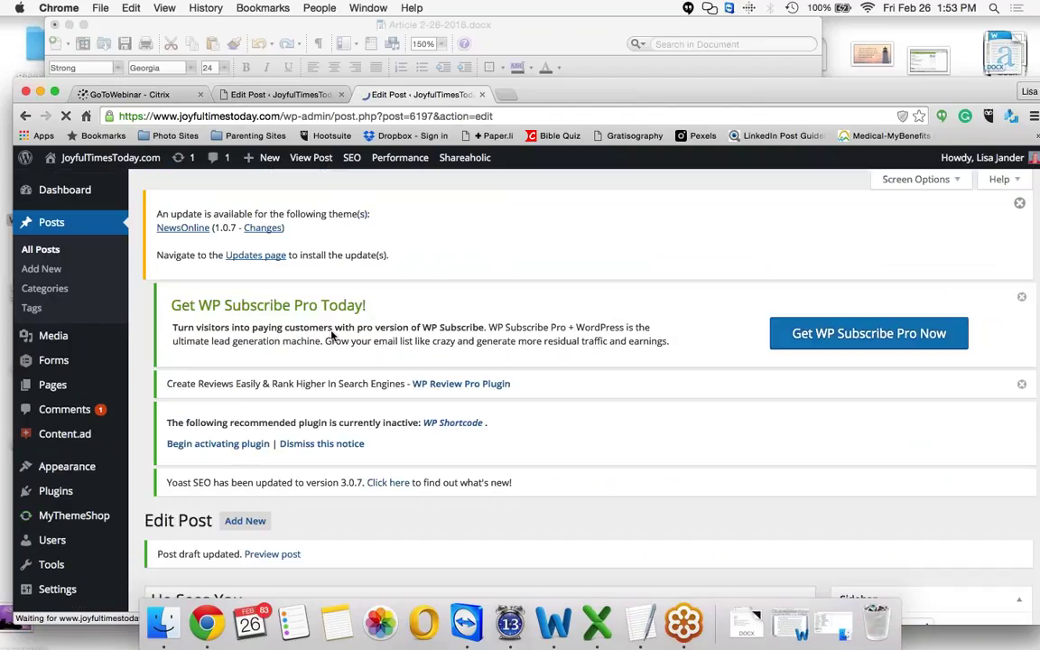
{"action": "scroll", "coordinate": [331, 336], "scroll_direction": "down", "scroll_amount": 2}
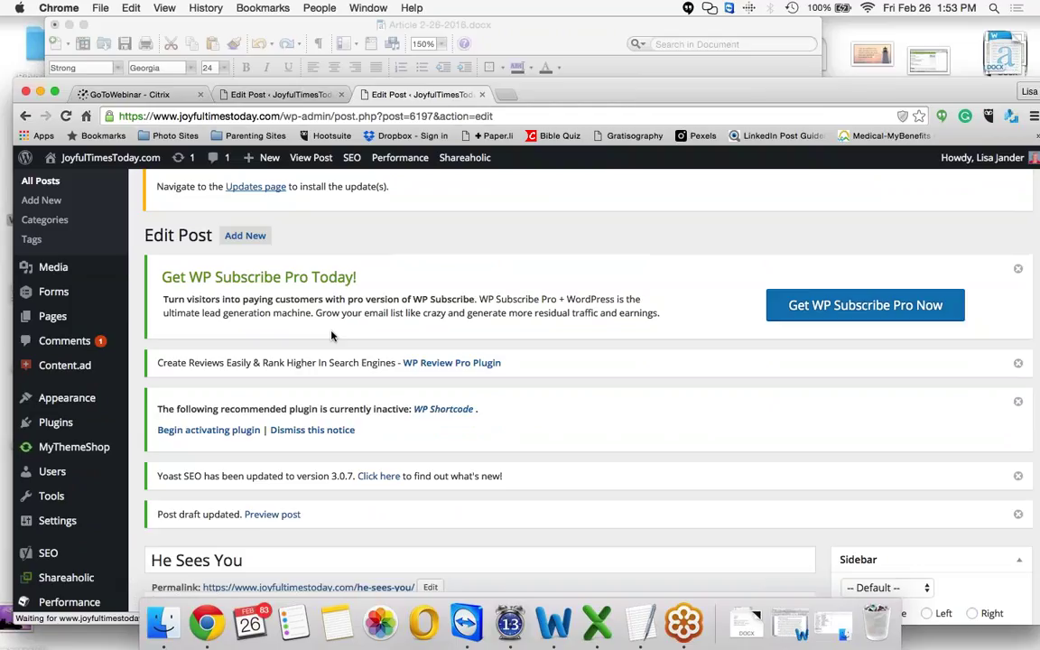
{"action": "scroll", "coordinate": [331, 336], "scroll_direction": "down", "scroll_amount": 1}
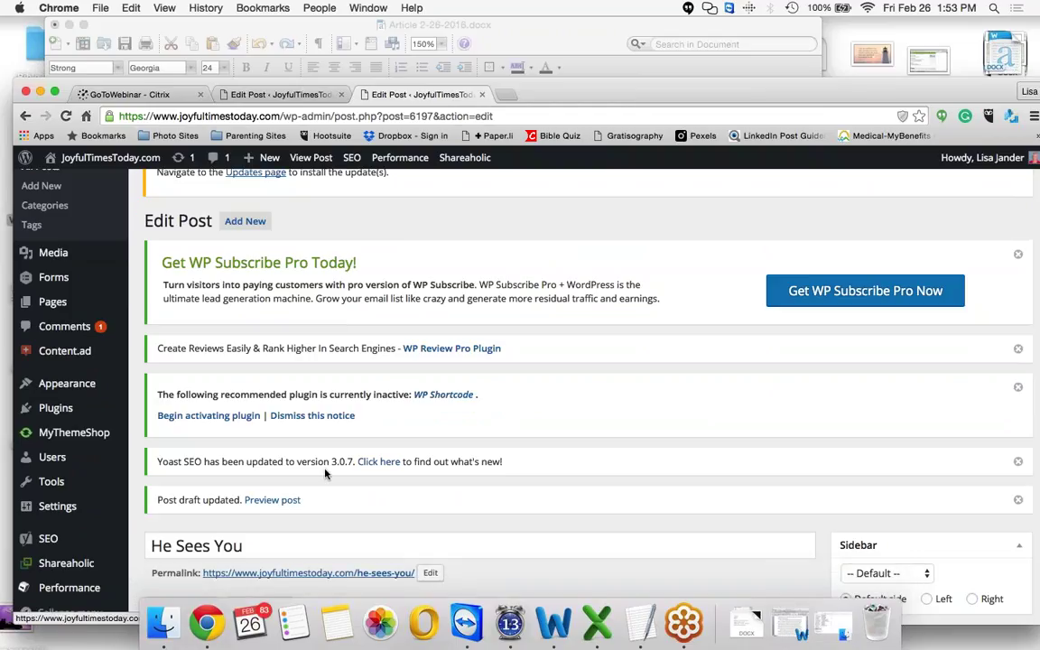
{"action": "scroll", "coordinate": [284, 504], "scroll_direction": "down", "scroll_amount": 2}
{"action": "scroll", "coordinate": [349, 452], "scroll_direction": "down", "scroll_amount": 1}
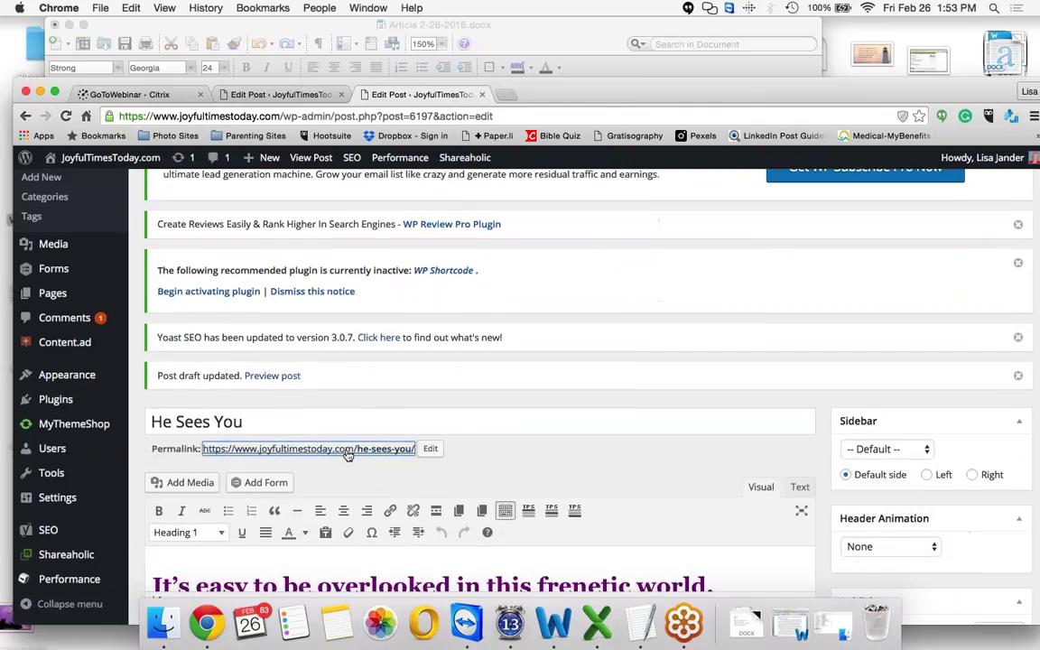
{"action": "left_click", "coordinate": [349, 449]}
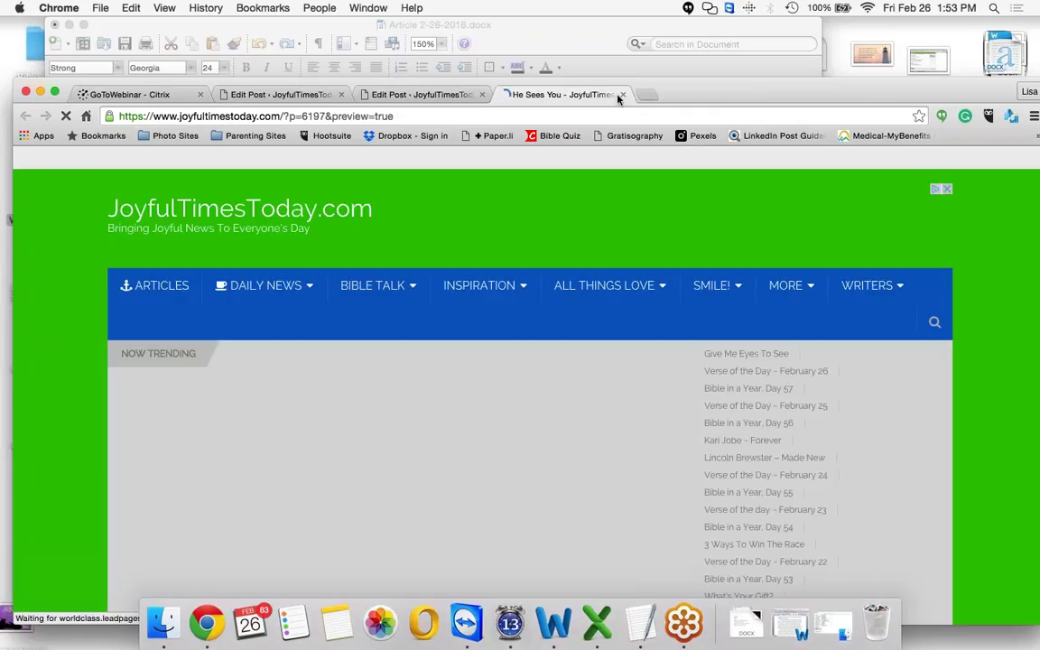
{"action": "left_click", "coordinate": [623, 95]}
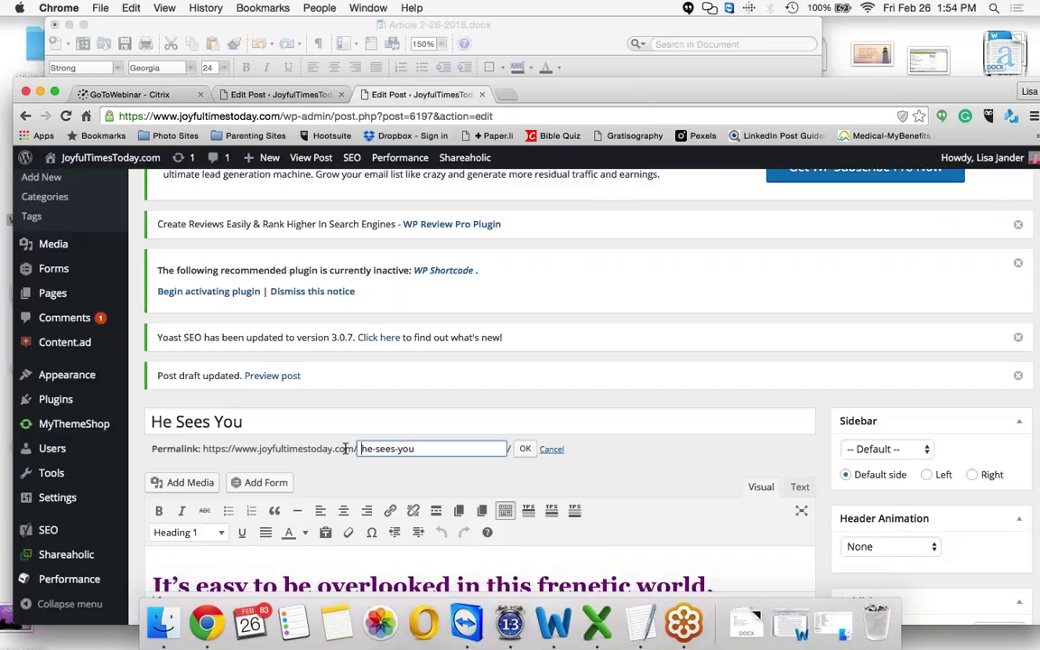
{"action": "left_click", "coordinate": [526, 449]}
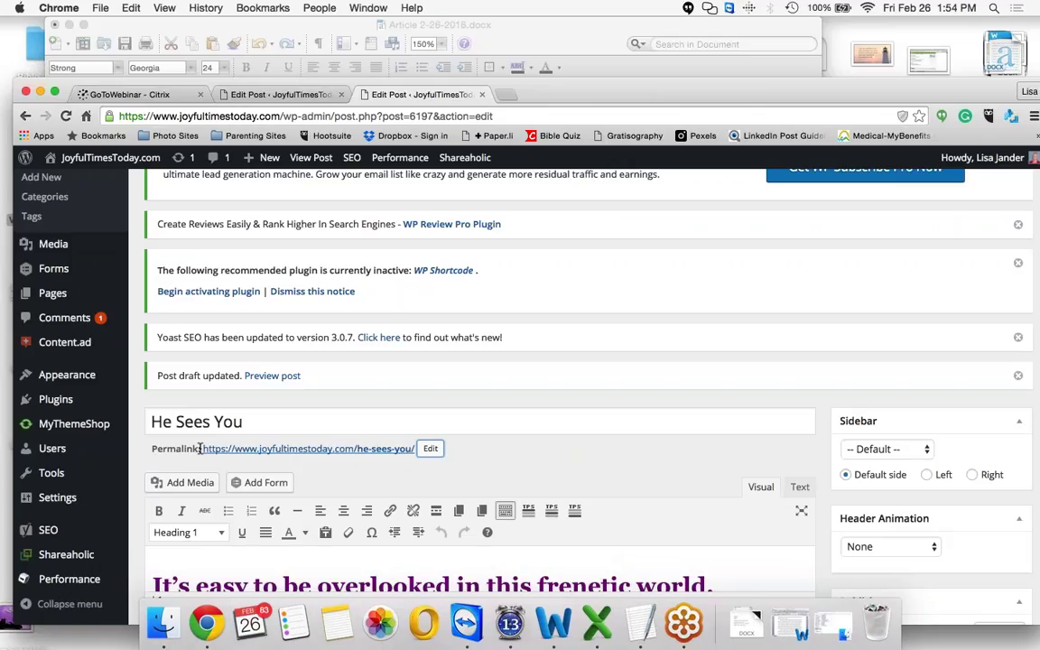
- Copy the full permalink of "He Sees You", switch to Word and paste it above the opening heading in Article 2-26-2016.docx
{"action": "left_click_drag", "start_coordinate": [199, 449], "coordinate": [416, 449]}
{"action": "key", "text": "super+c"}
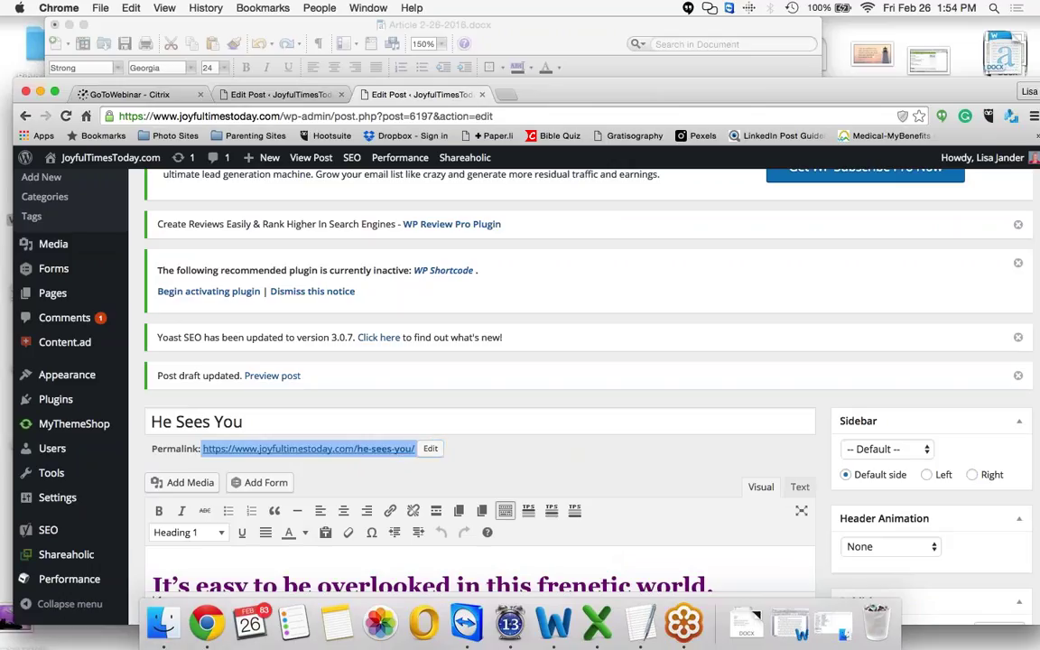
{"action": "left_click", "coordinate": [564, 36]}
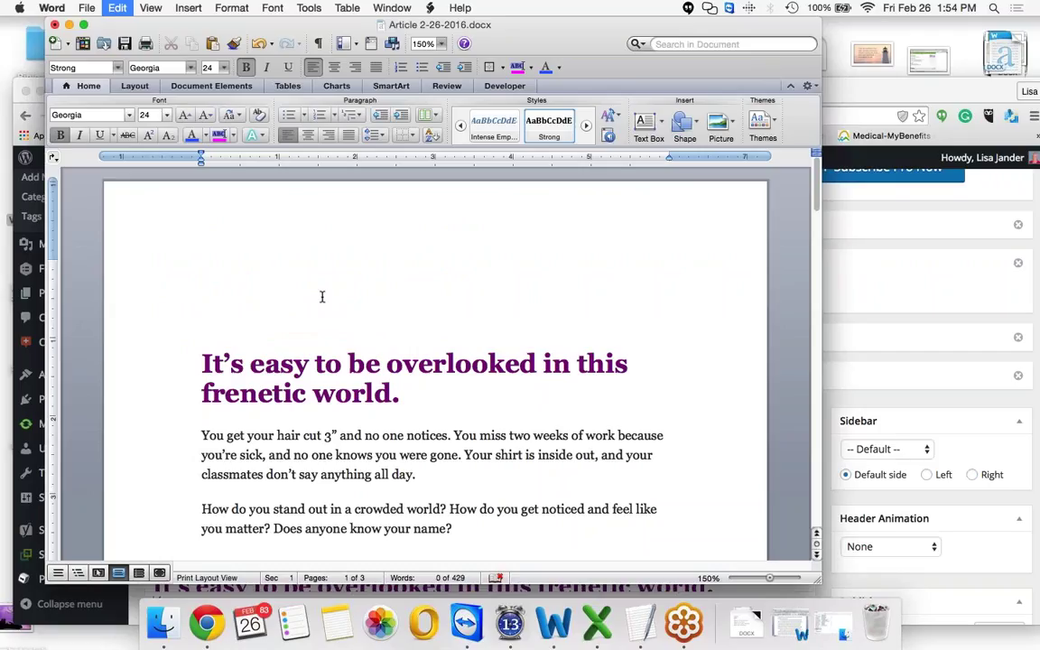
{"action": "key", "text": "super+v"}
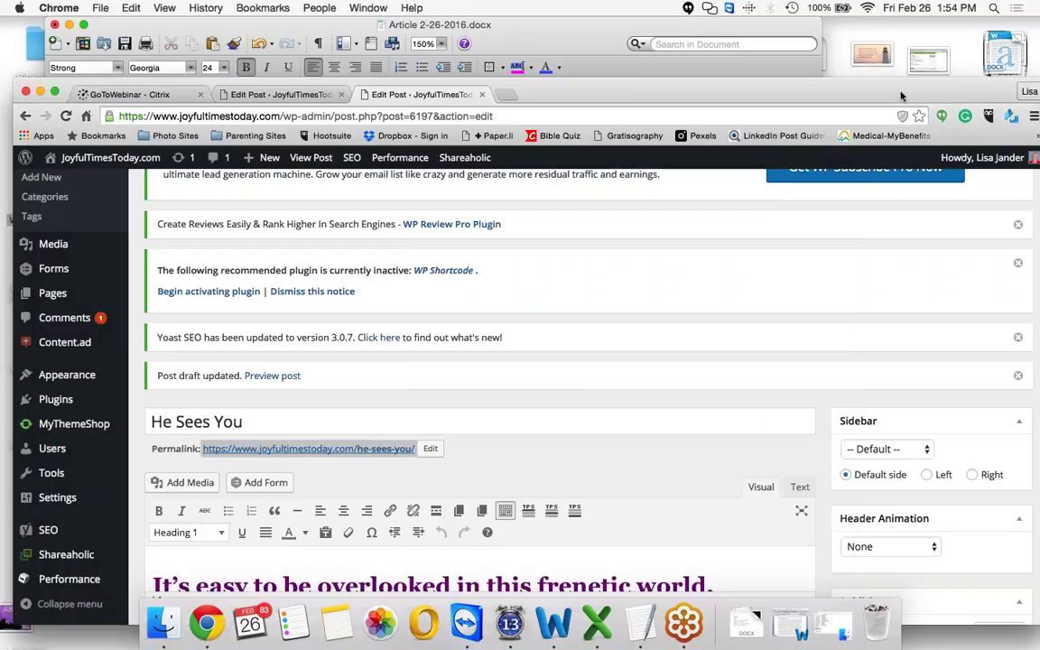
- Insert the lighthouse Bible-verse PNG from the desktop between the permalink and the opening heading of the Word document
{"action": "left_click", "coordinate": [900, 95]}
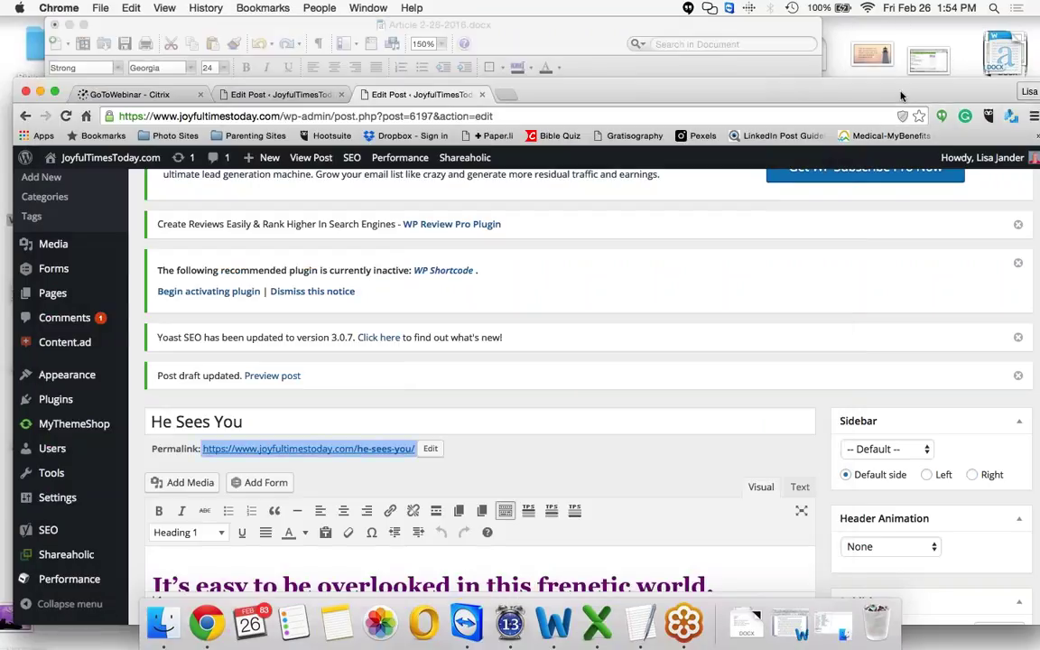
{"action": "left_click_drag", "start_coordinate": [900, 94], "coordinate": [894, 212]}
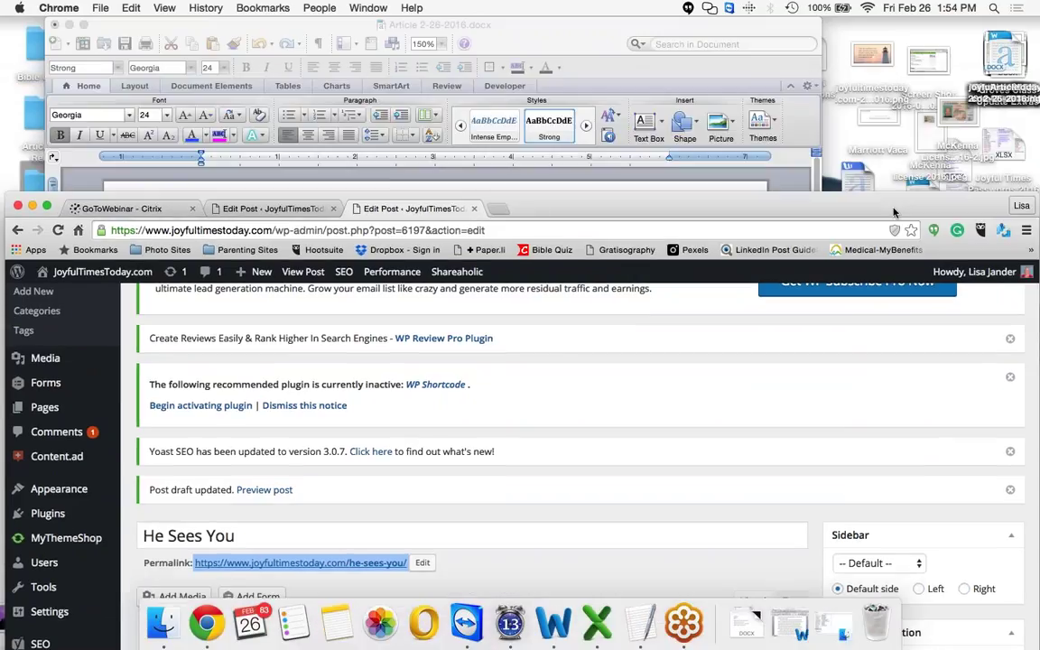
{"action": "left_click_drag", "start_coordinate": [895, 212], "coordinate": [916, 106]}
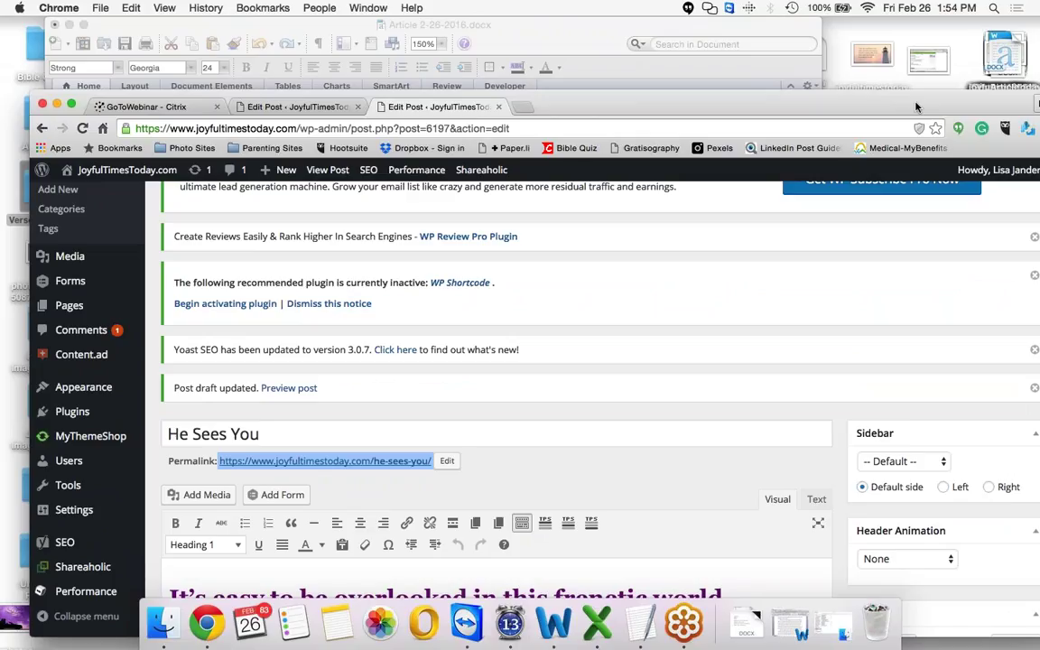
{"action": "left_click_drag", "start_coordinate": [858, 63], "coordinate": [611, 291]}
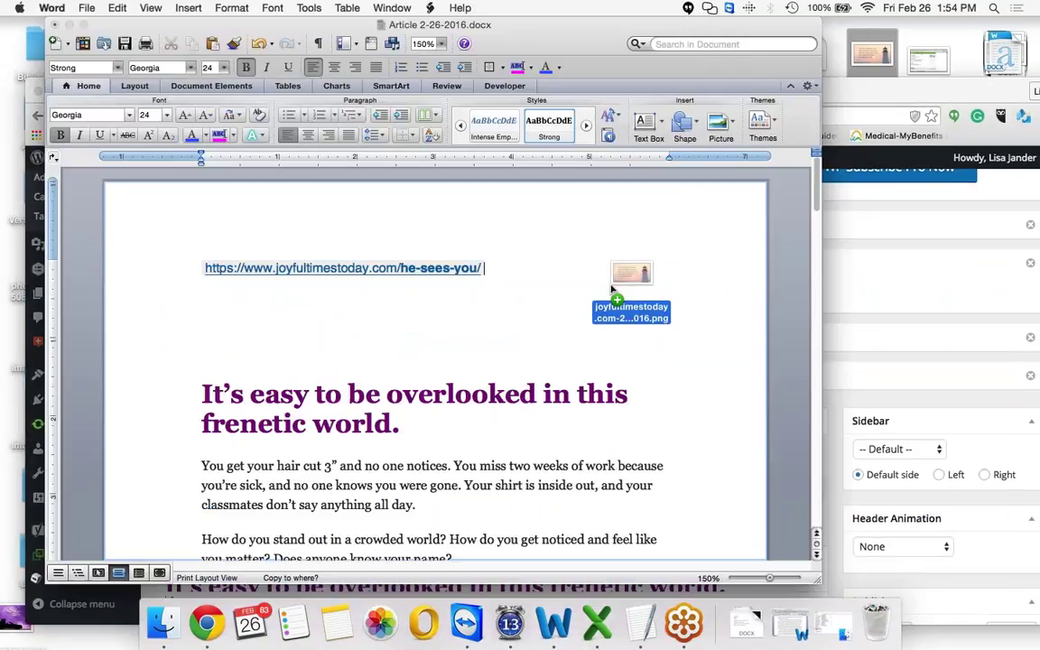
{"action": "scroll", "coordinate": [435, 361], "scroll_direction": "down", "scroll_amount": 3}
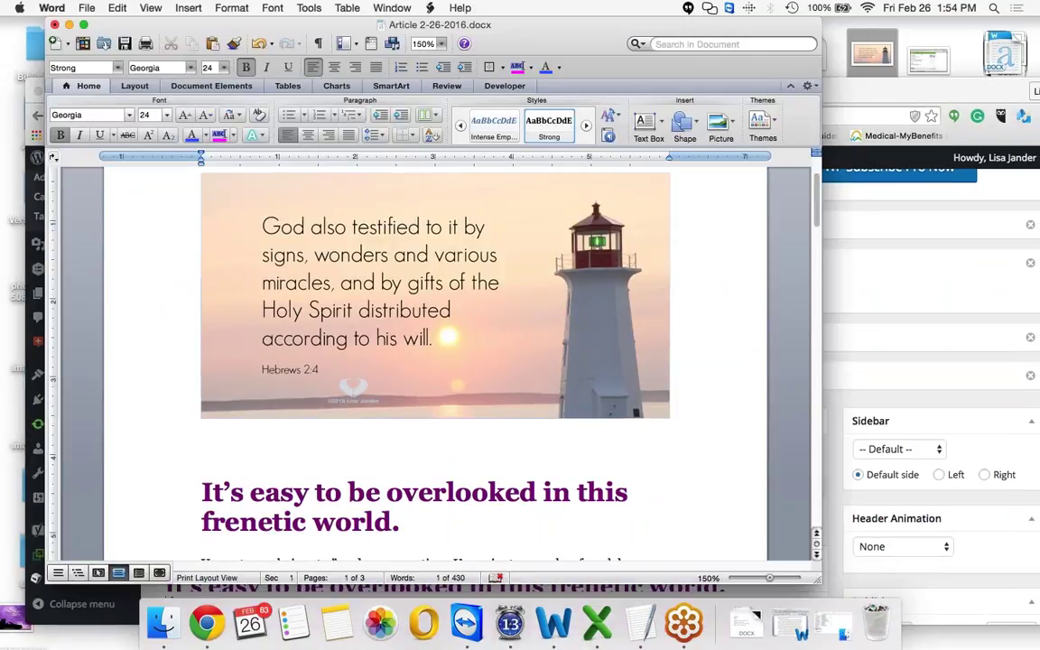
- Minimize the Word document and return to the post editor in Chrome, moving its window up to the screen's upper edge
{"action": "left_click", "coordinate": [69, 26]}
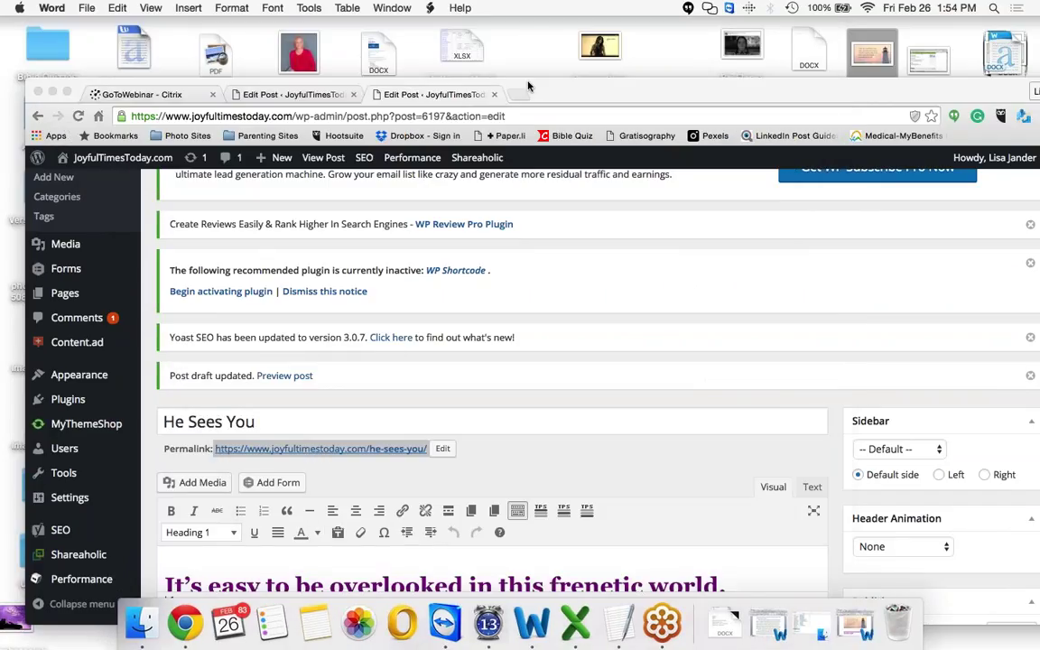
{"action": "left_click", "coordinate": [528, 87]}
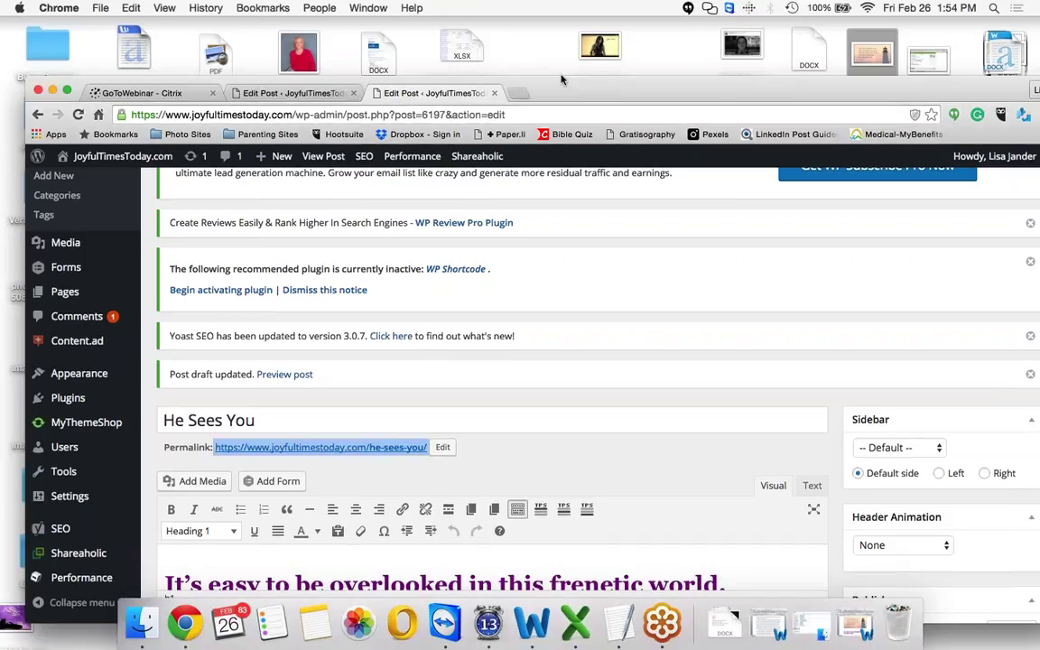
{"action": "left_click_drag", "start_coordinate": [561, 82], "coordinate": [542, 21]}
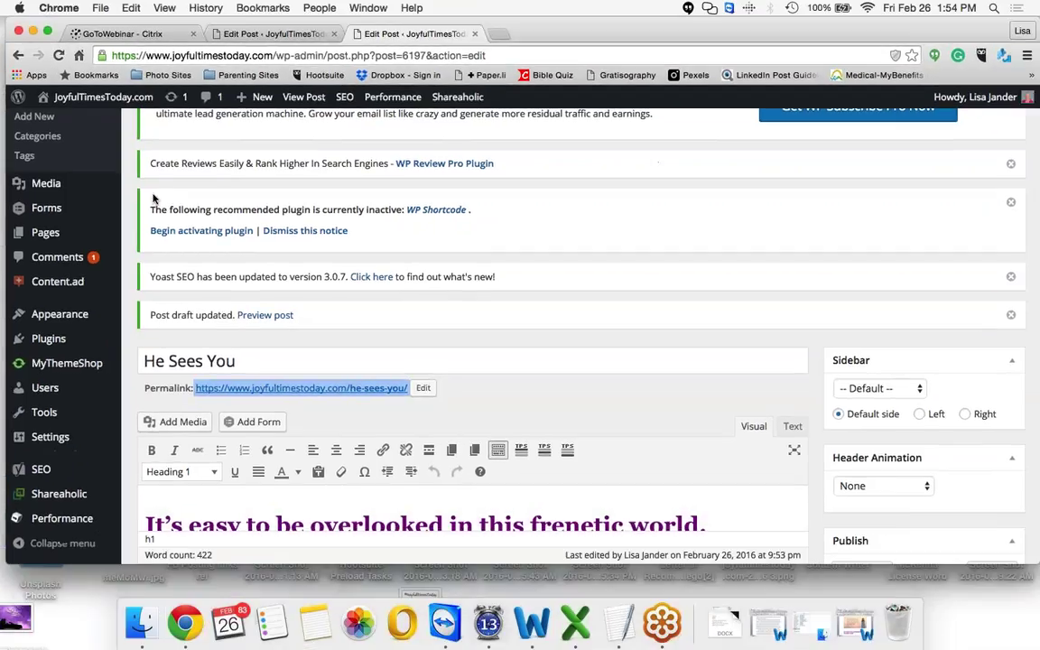
{"action": "scroll", "coordinate": [153, 198], "scroll_direction": "up", "scroll_amount": 3}
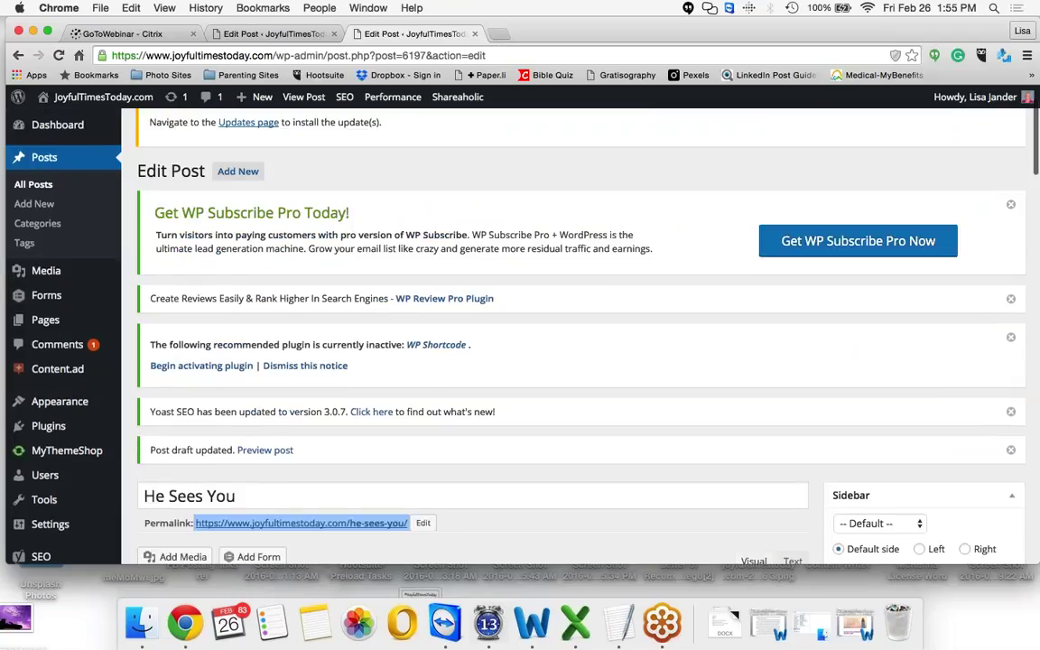
{"action": "scroll", "coordinate": [608, 228], "scroll_direction": "up", "scroll_amount": 1}
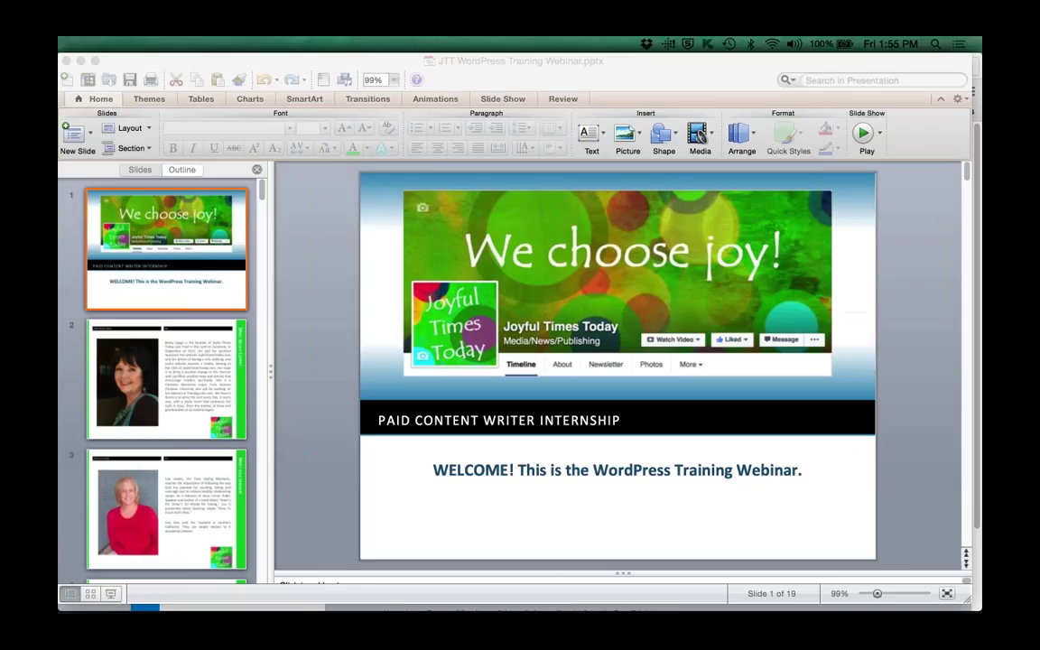
- Switch to PowerPoint and start the slide show of JTT WordPress Training Webinar.pptx at the first slide
{"action": "key", "text": "super+Tab"}
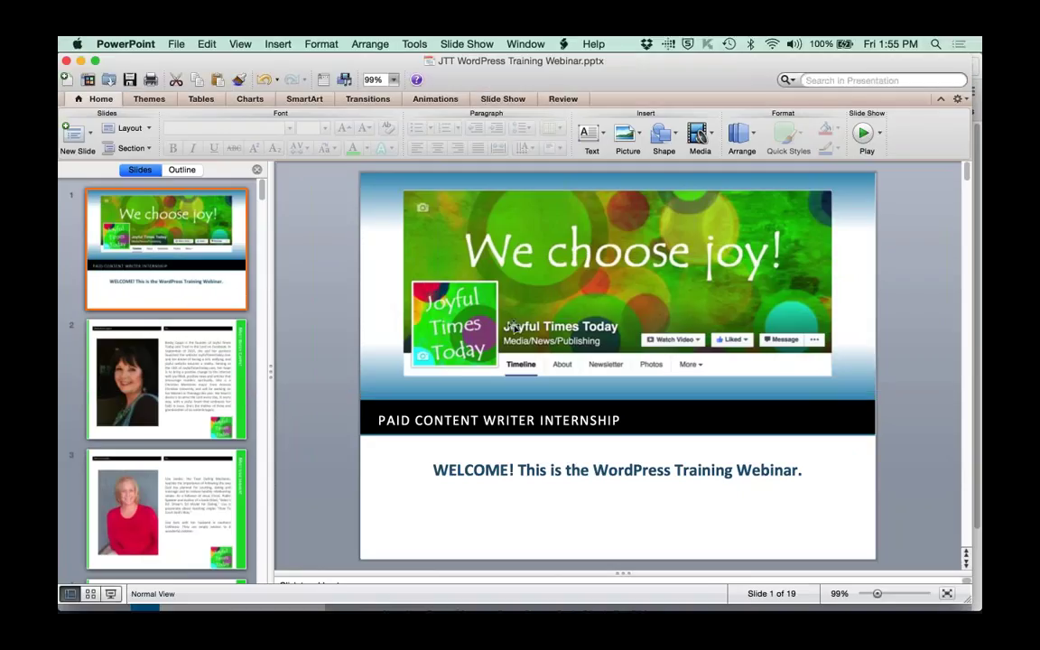
{"action": "left_click", "coordinate": [111, 594]}
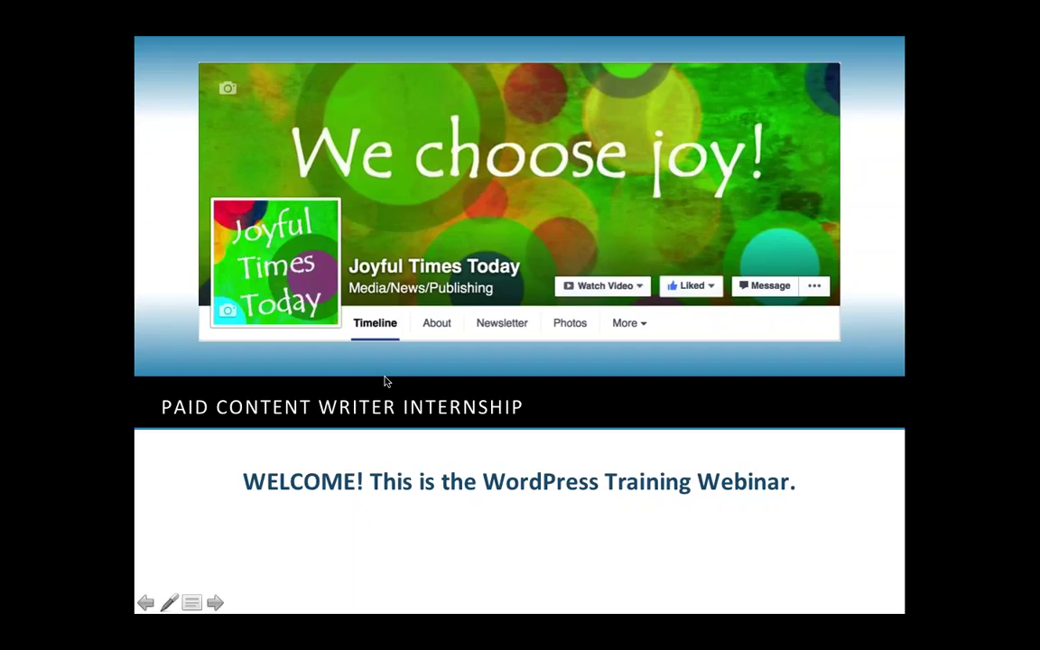